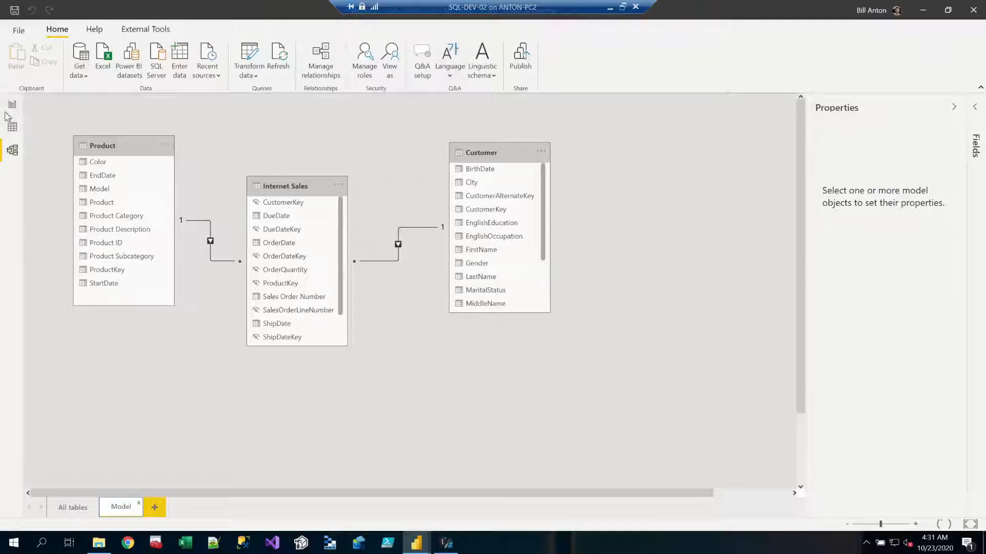
Examine the OrderDate date hierarchy of the Internet Sales table in report view, expanded down to its year, quarter, month and day levels
{"action": "left_click", "coordinate": [12, 105]}
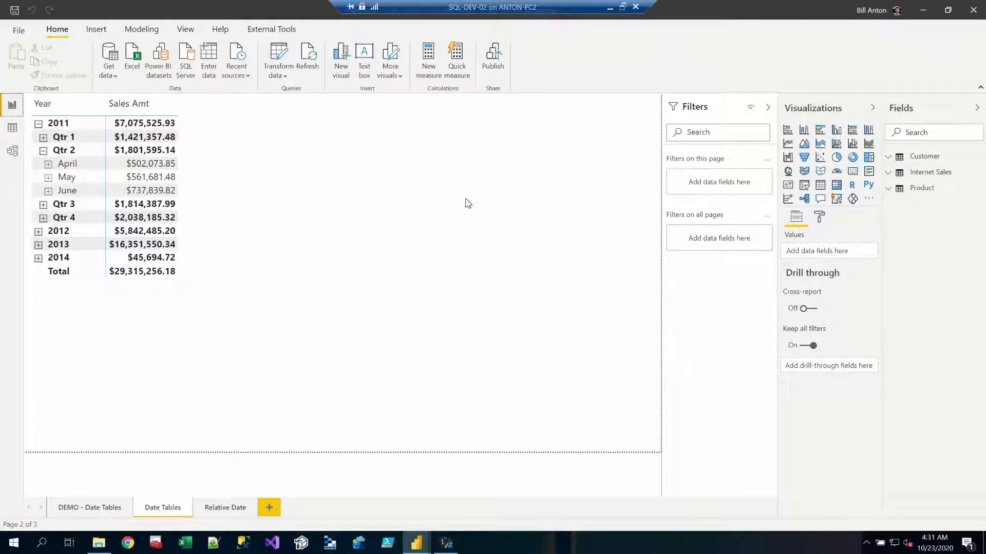
{"action": "left_click", "coordinate": [889, 176]}
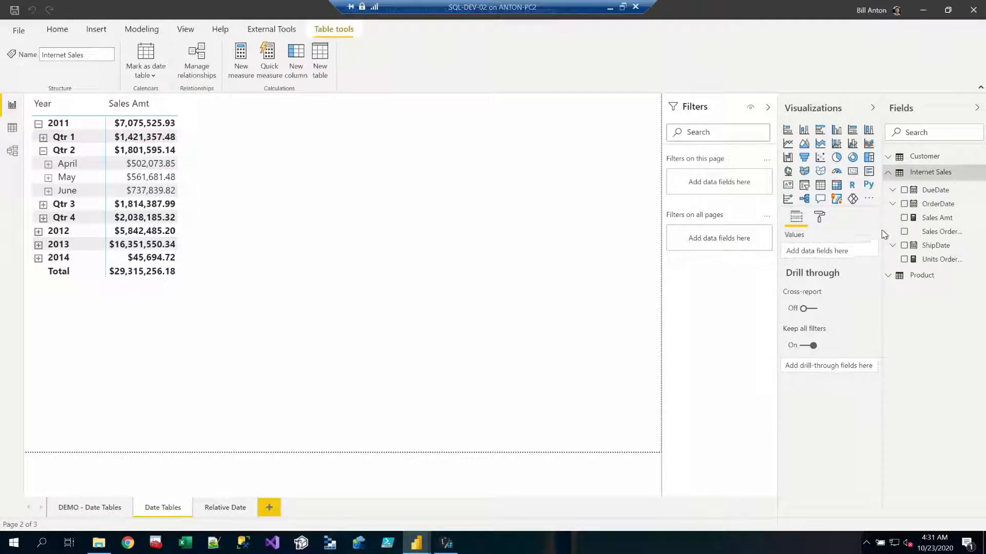
{"action": "left_click_drag", "start_coordinate": [883, 227], "coordinate": [787, 229]}
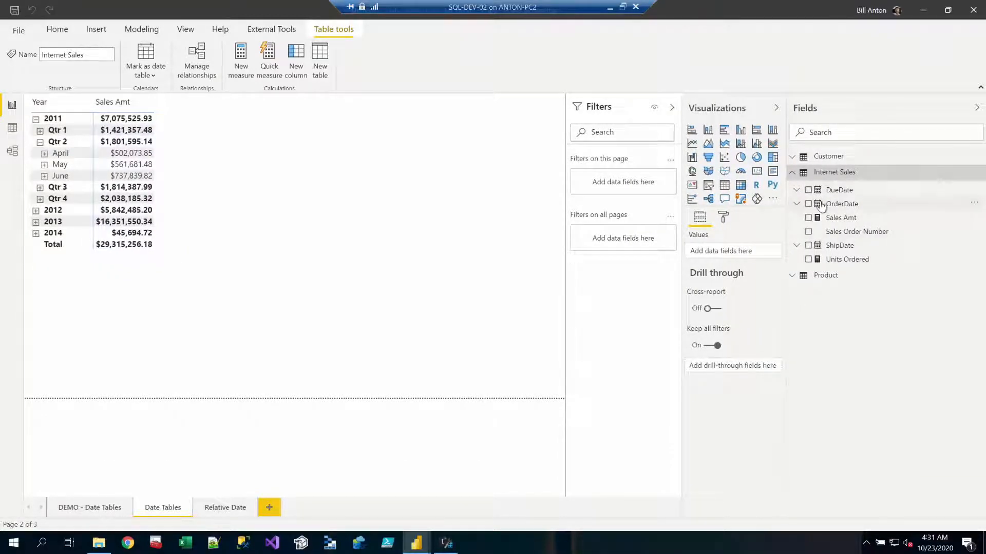
{"action": "left_click", "coordinate": [835, 178]}
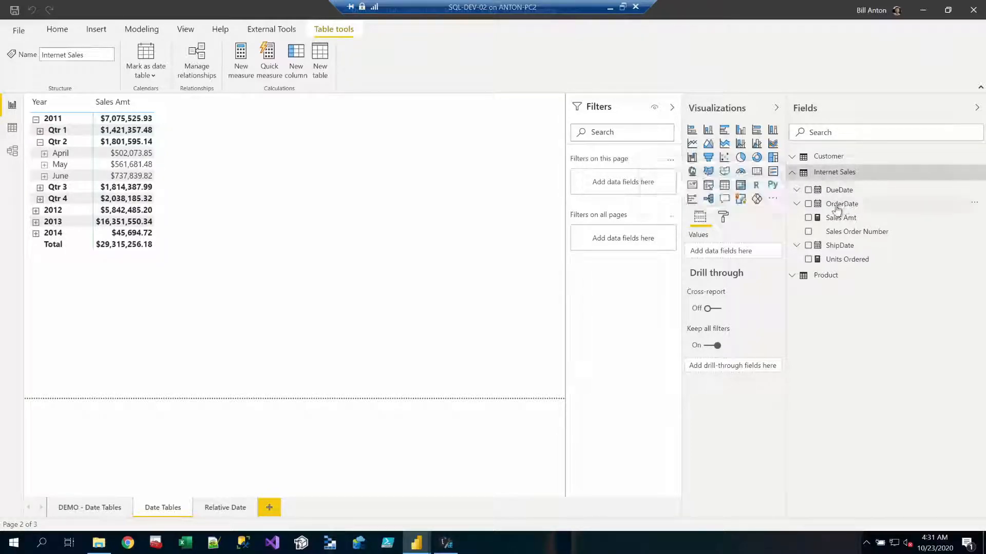
{"action": "left_click", "coordinate": [797, 206]}
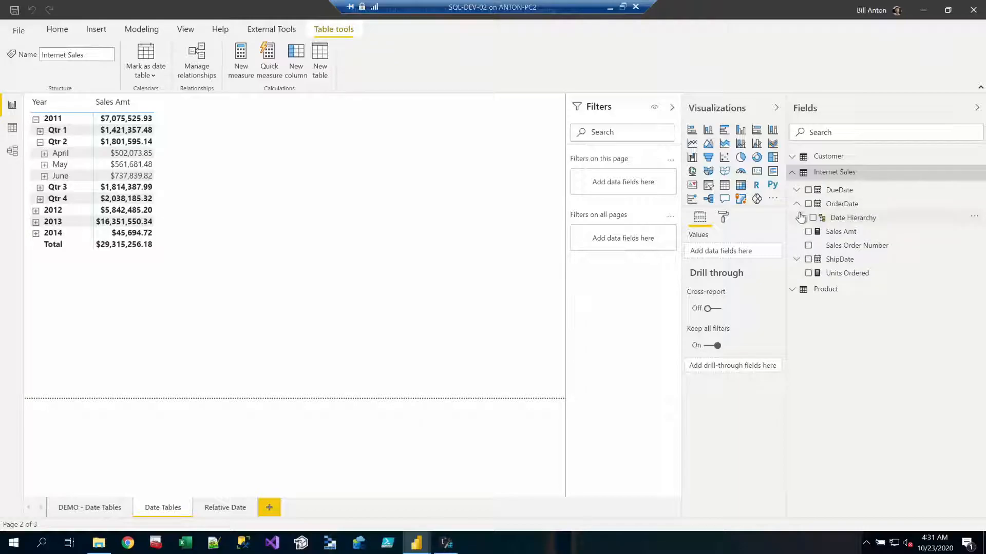
{"action": "left_click", "coordinate": [801, 218]}
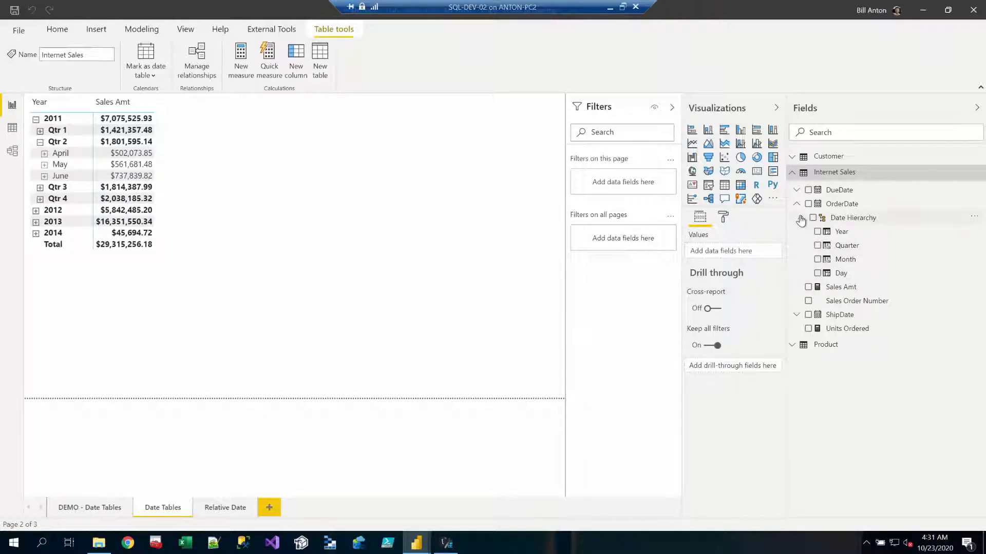
Turn off the Auto date/time option in the current file's data load settings
{"action": "left_click", "coordinate": [19, 32]}
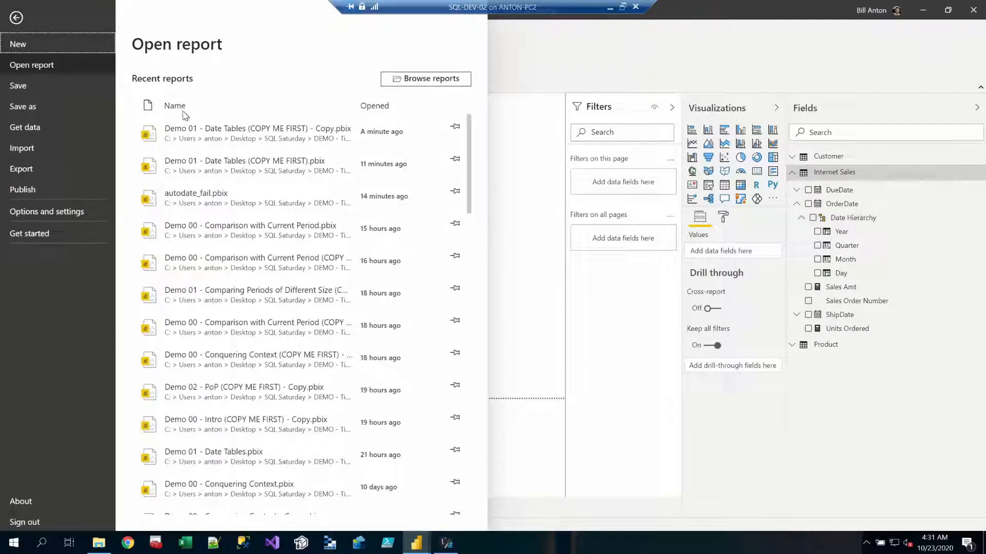
{"action": "left_click", "coordinate": [27, 214]}
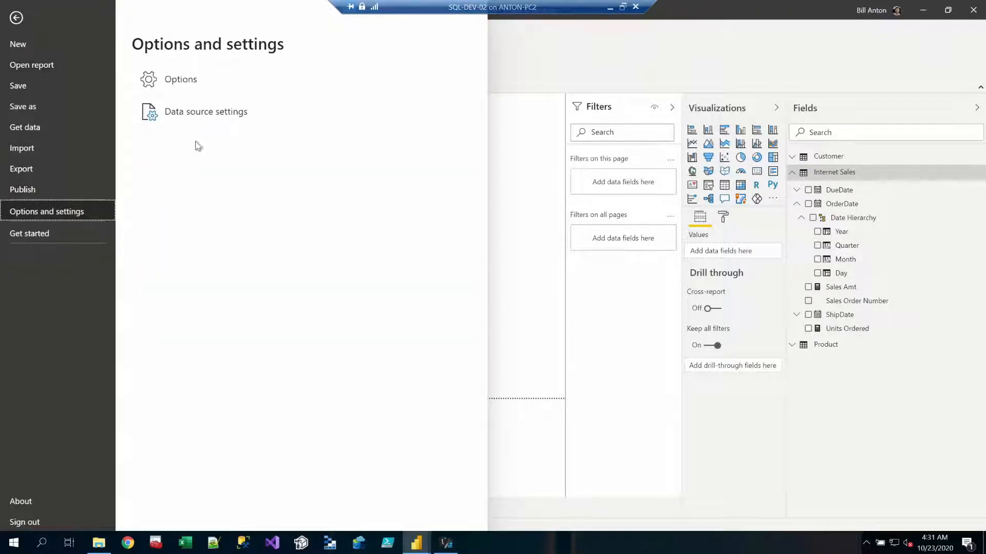
{"action": "left_click", "coordinate": [181, 80]}
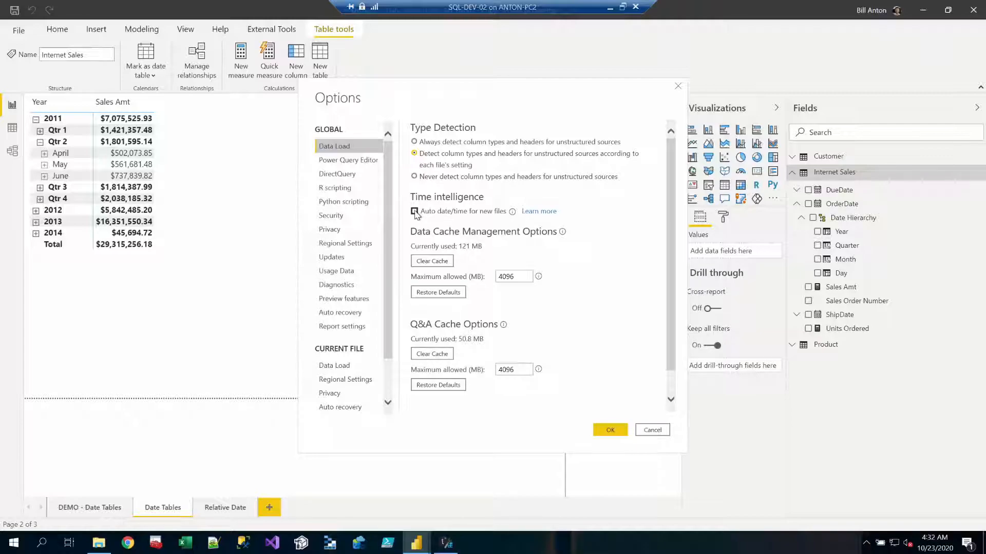
{"action": "left_click", "coordinate": [324, 365]}
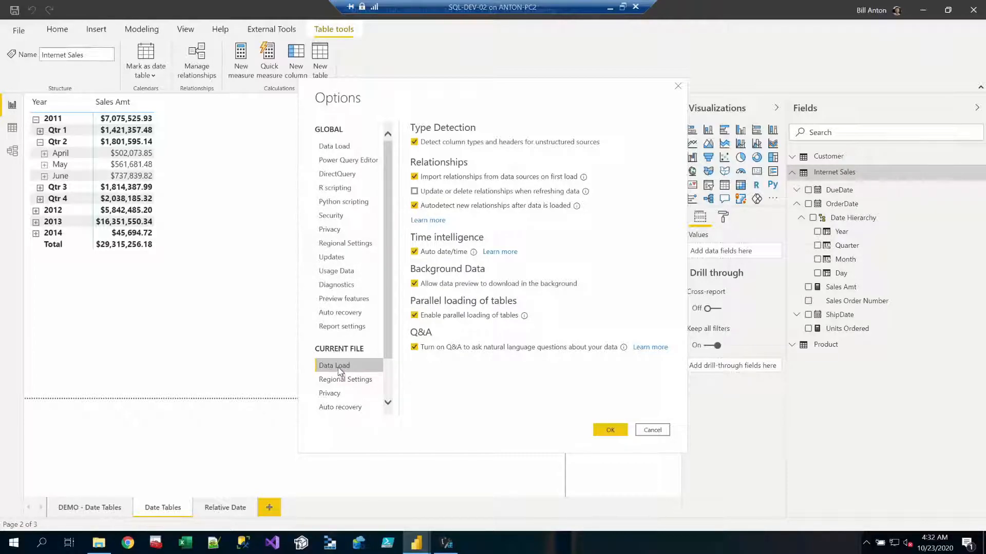
{"action": "left_click", "coordinate": [414, 252]}
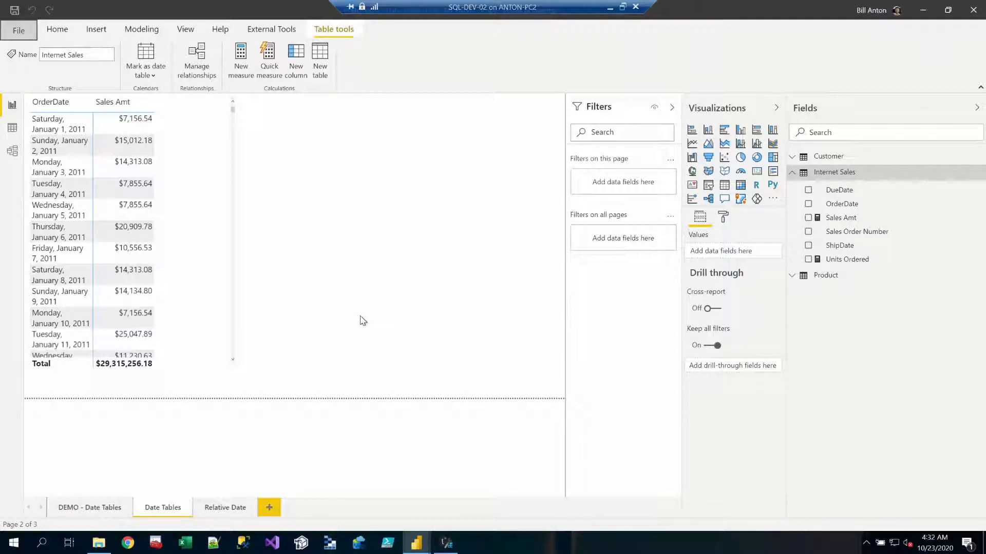
Switch to DAX Studio and examine the model's total size in the VertiPaq Analyzer summary
{"action": "left_click", "coordinate": [446, 543]}
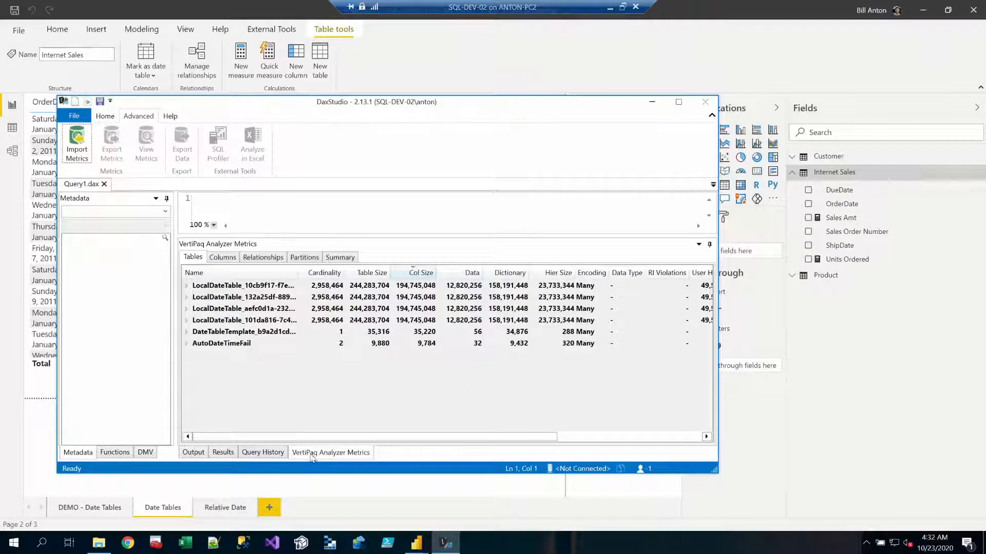
{"action": "left_click", "coordinate": [343, 258]}
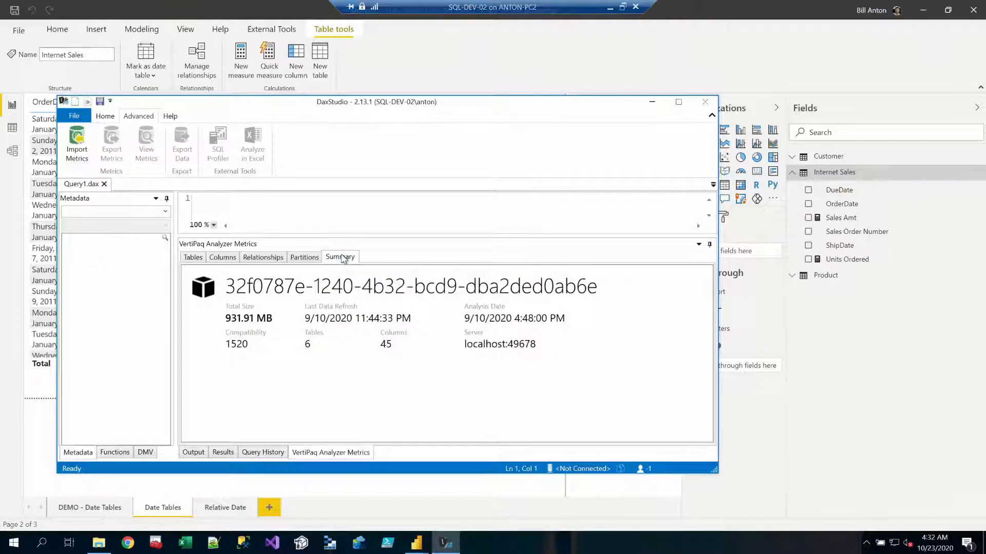
{"action": "mouse_move", "coordinate": [233, 322]}
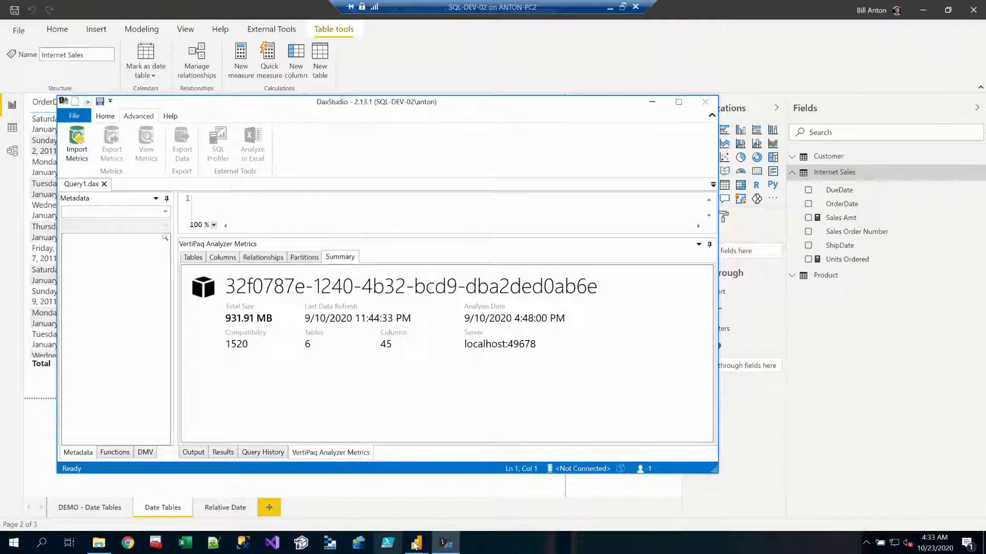
Switch to the Power BI Desktop report containing the AutoDateTimeFail table and examine its date columns in data view
{"action": "mouse_move", "coordinate": [417, 545]}
{"action": "left_click", "coordinate": [368, 475]}
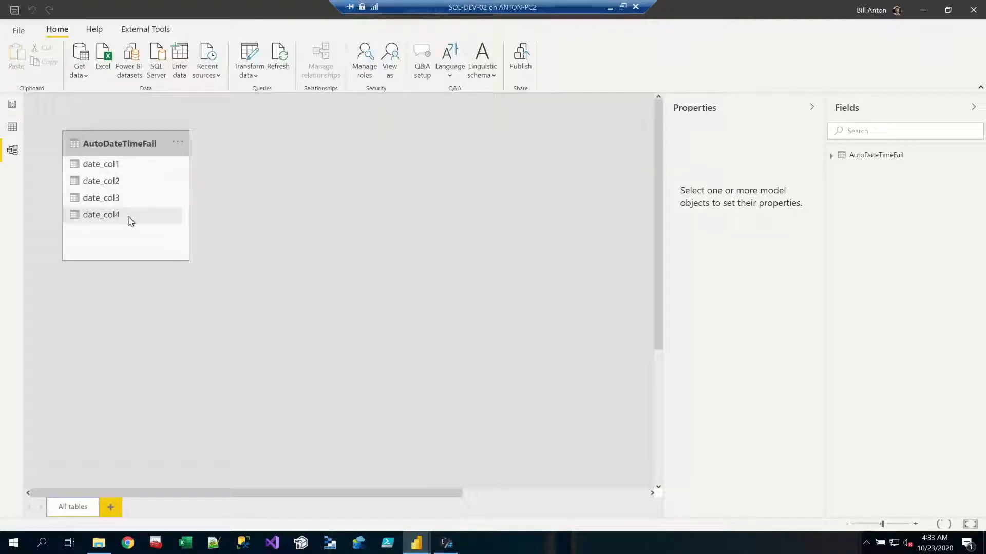
{"action": "left_click", "coordinate": [13, 126]}
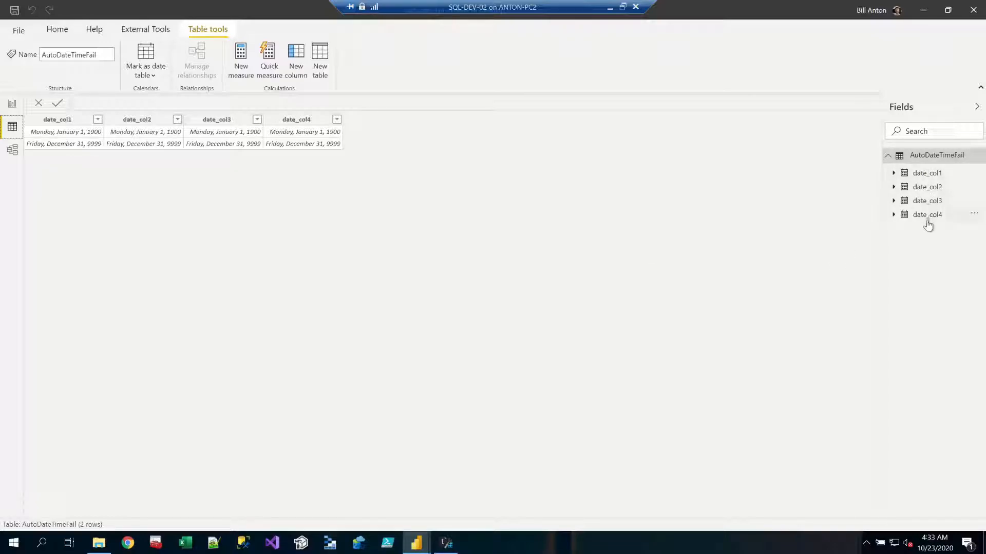
Switch to DAX Studio and examine the VertiPaq table metrics, including the column details of the first LocalDateTable
{"action": "left_click", "coordinate": [445, 544]}
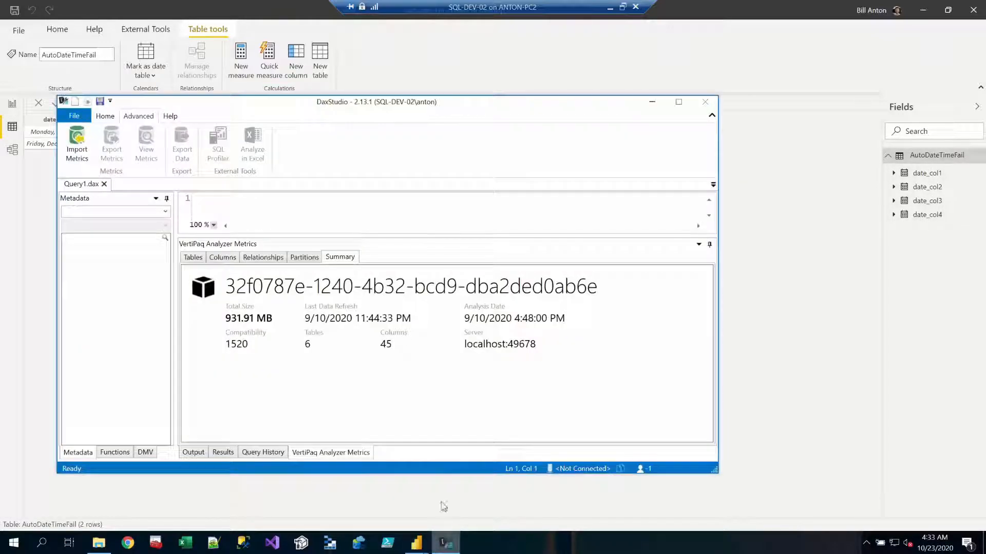
{"action": "left_click", "coordinate": [183, 260]}
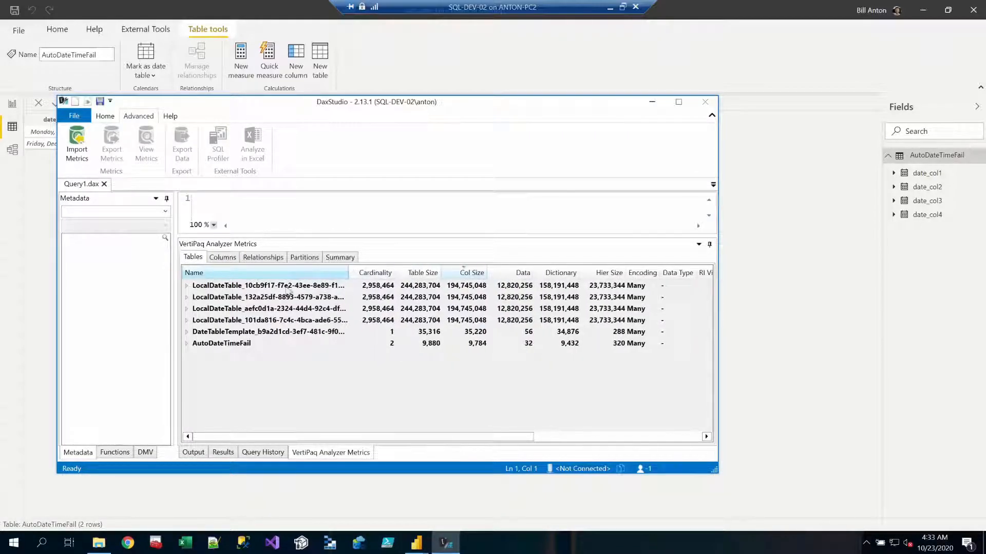
{"action": "double_click", "coordinate": [275, 287]}
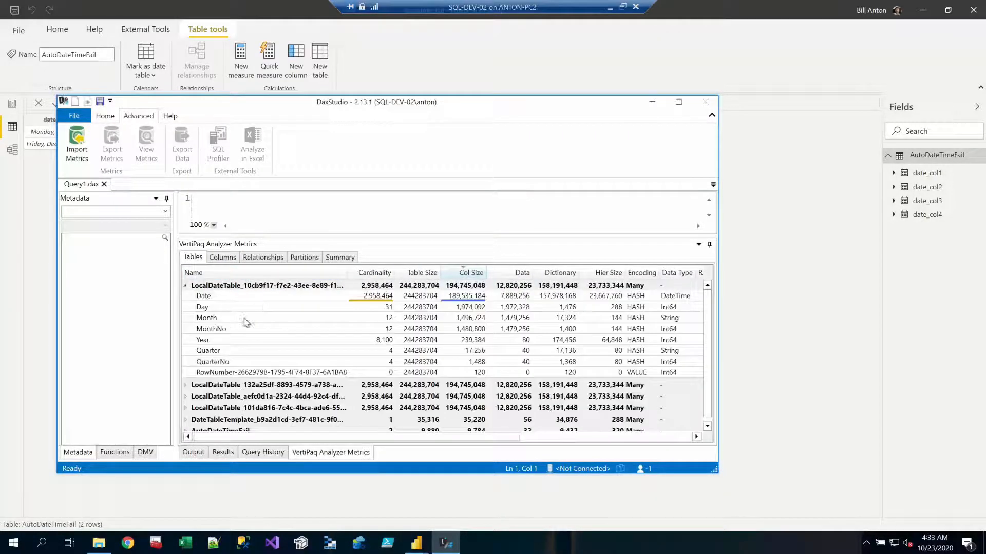
{"action": "left_click", "coordinate": [186, 286]}
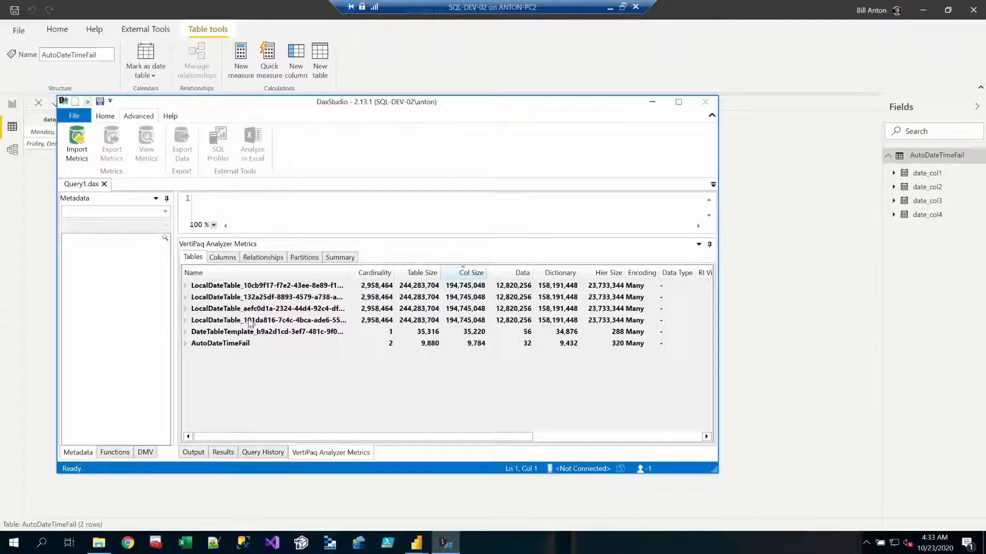
Close DAX Studio and the AutoDateTimeFail report, discarding the report's changes
{"action": "left_click", "coordinate": [704, 105]}
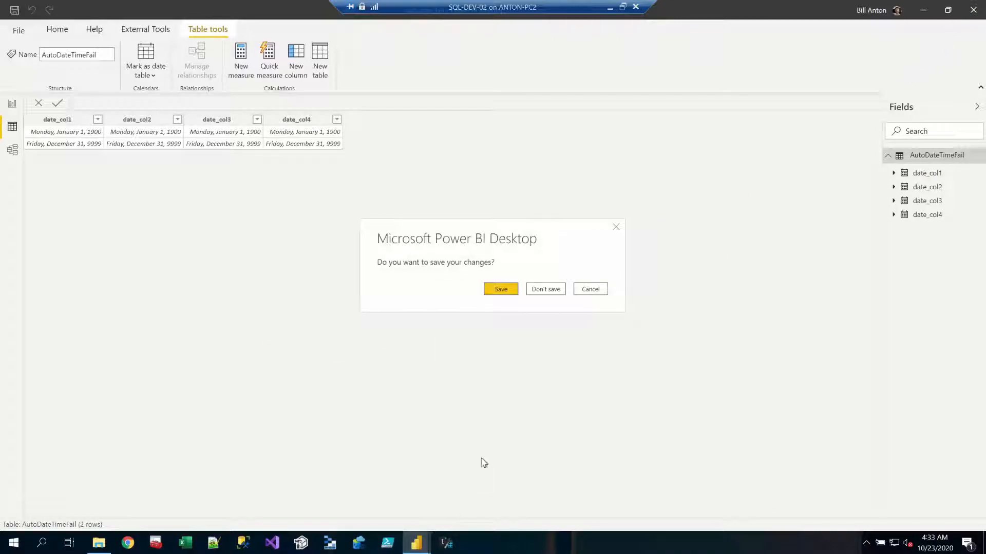
{"action": "left_click", "coordinate": [543, 288]}
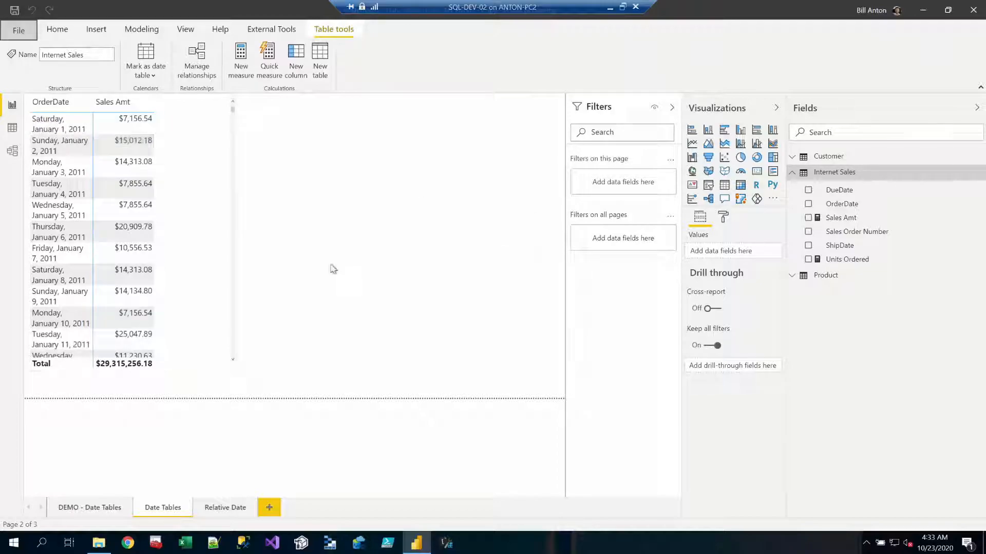
Unhide the Date table in the model's All tables layout and move it closer to the Internet Sales table
{"action": "left_click", "coordinate": [227, 212]}
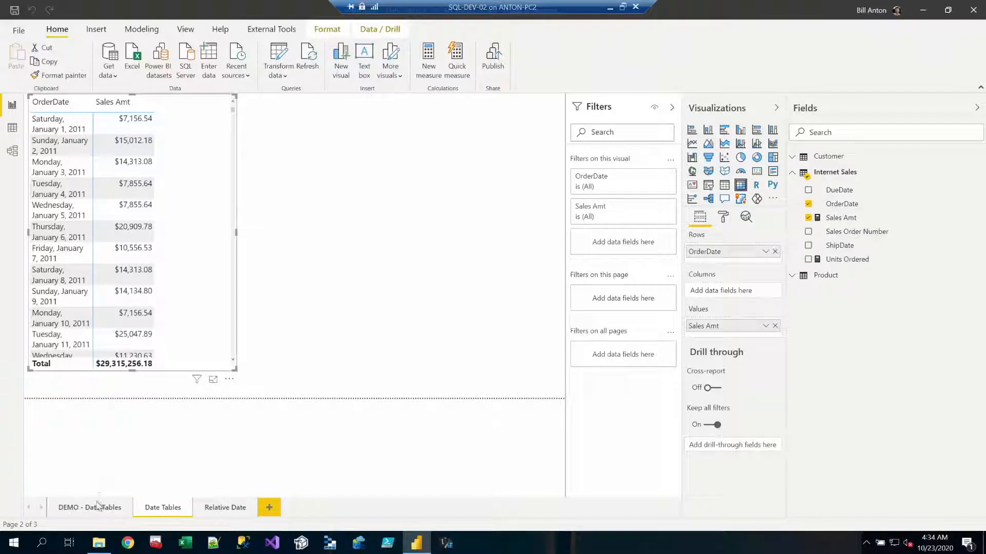
{"action": "left_click", "coordinate": [13, 151]}
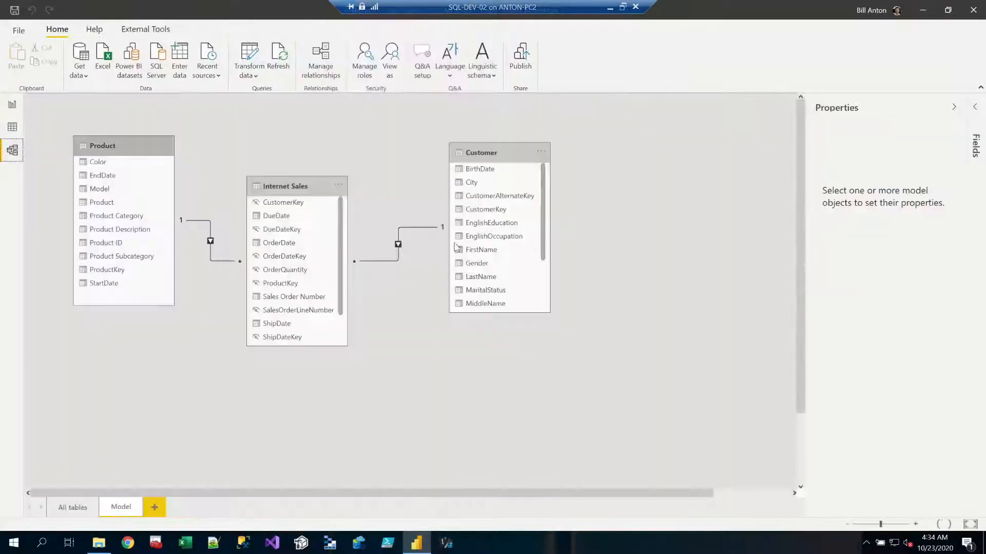
{"action": "left_click", "coordinate": [72, 507]}
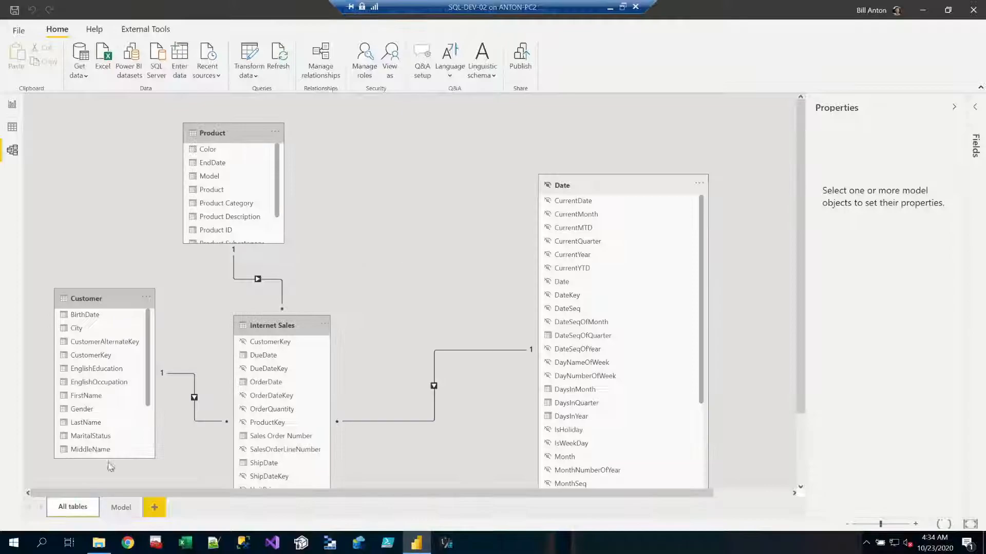
{"action": "right_click", "coordinate": [567, 187]}
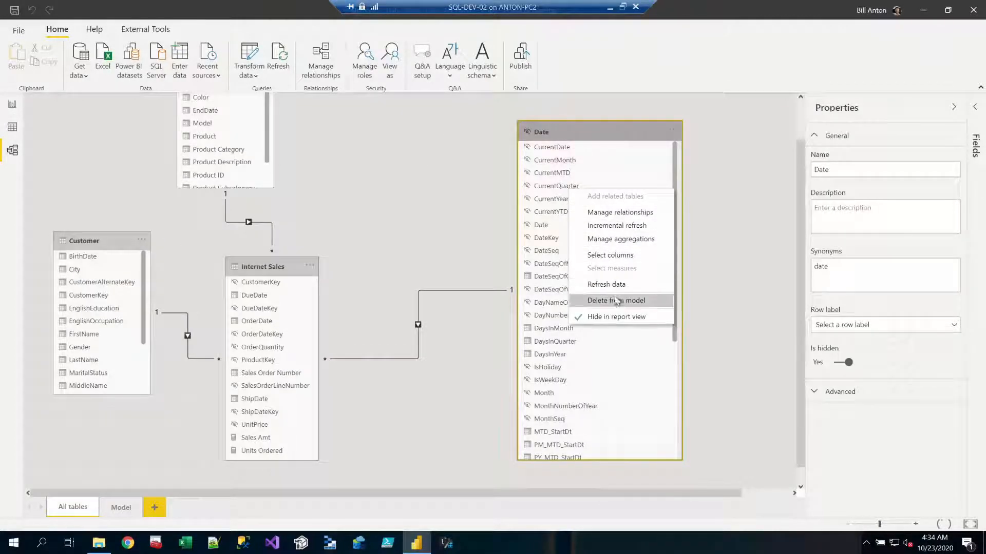
{"action": "left_click", "coordinate": [587, 126]}
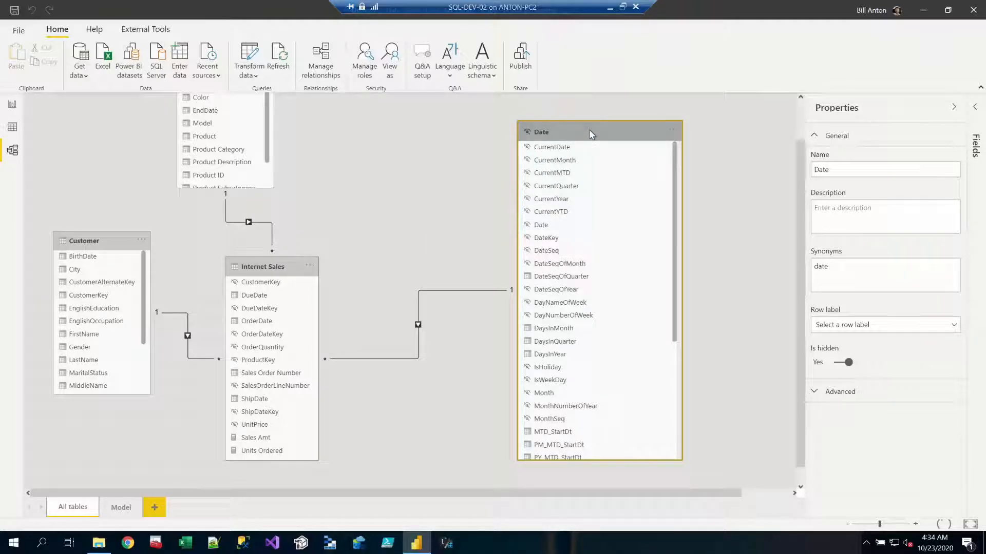
{"action": "left_click_drag", "start_coordinate": [589, 130], "coordinate": [505, 125]}
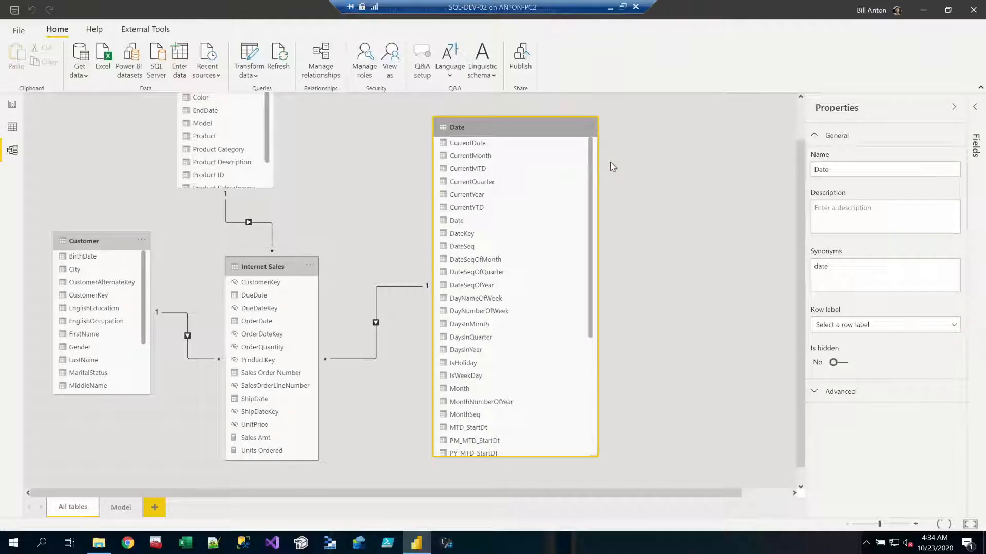
{"action": "scroll", "coordinate": [612, 165], "scroll_direction": "up", "scroll_amount": 1}
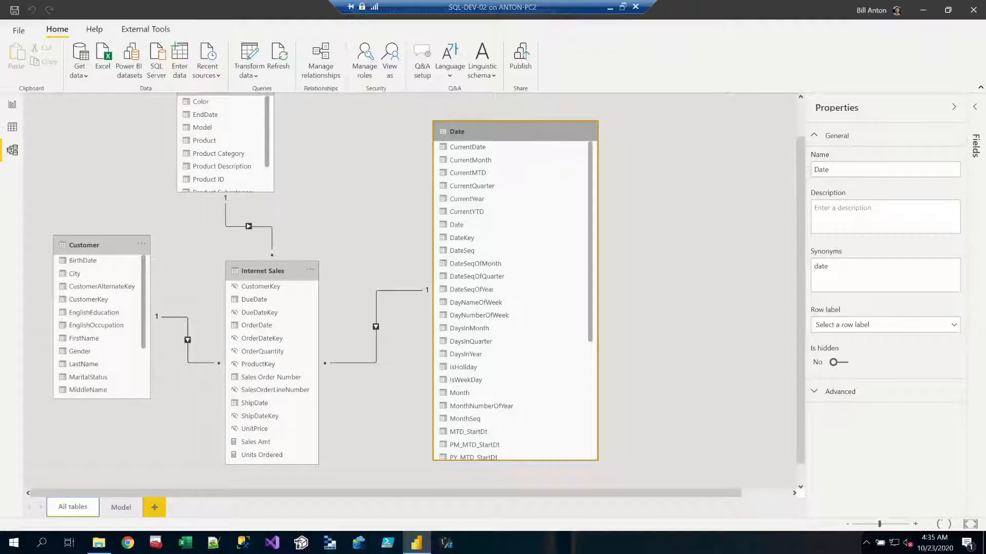
Replace OrderDate in the rows of the Sales Amt matrix with Year and Quarter from the Date table
{"action": "left_click", "coordinate": [14, 106]}
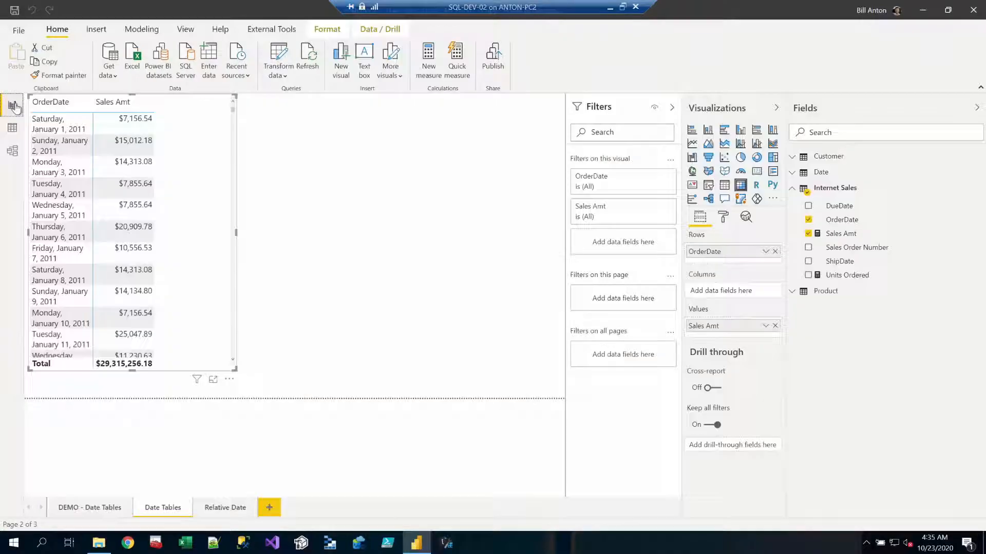
{"action": "left_click", "coordinate": [775, 252]}
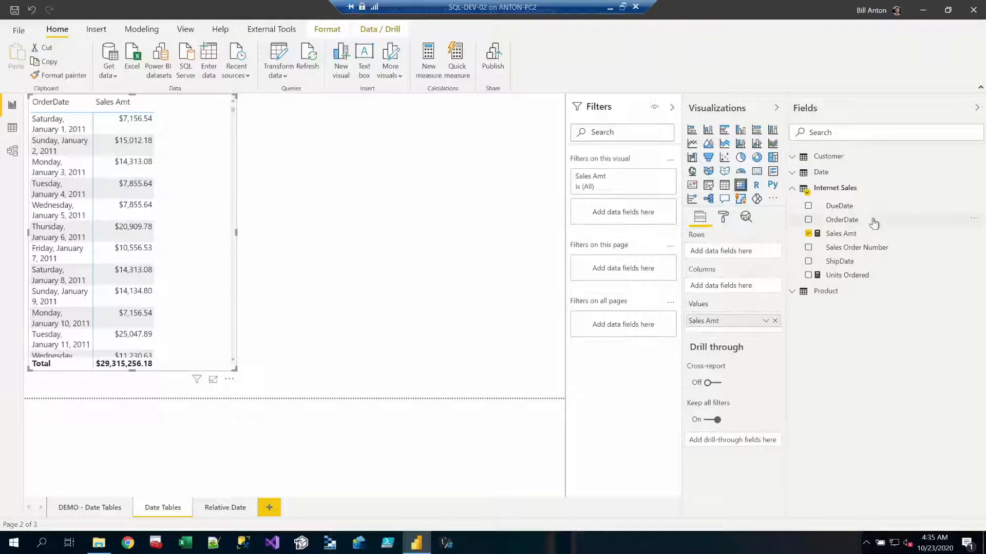
{"action": "left_click", "coordinate": [792, 189]}
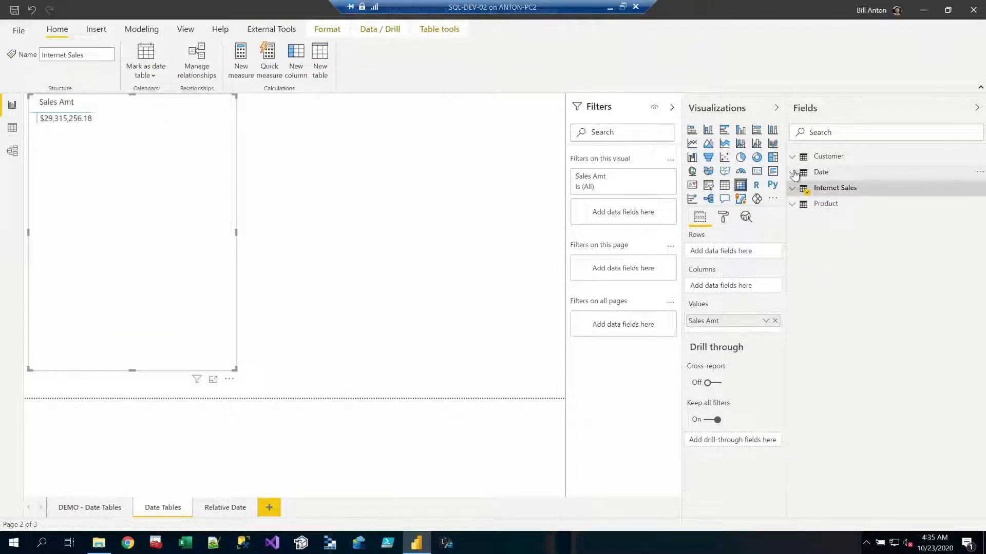
{"action": "left_click", "coordinate": [793, 173]}
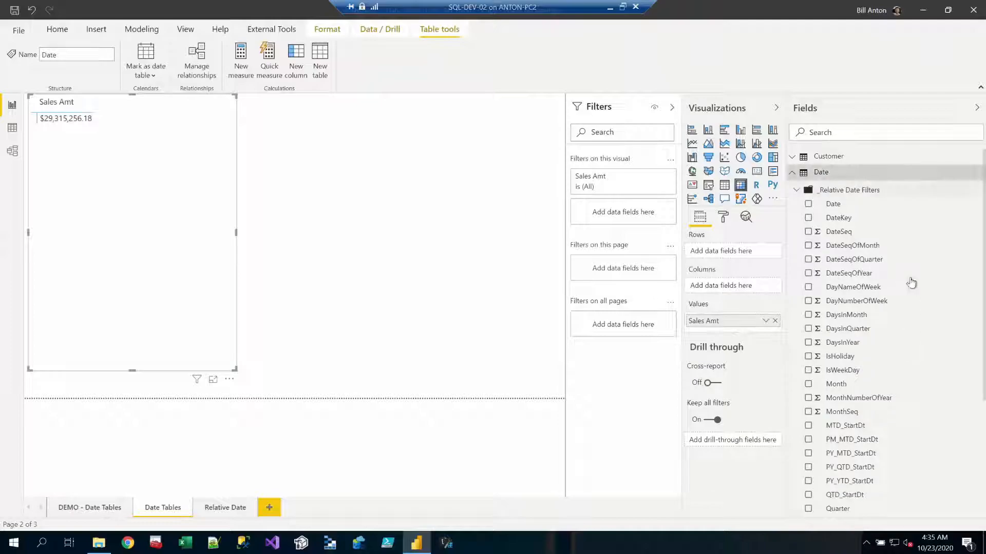
{"action": "scroll", "coordinate": [896, 353], "scroll_direction": "down", "scroll_amount": 3}
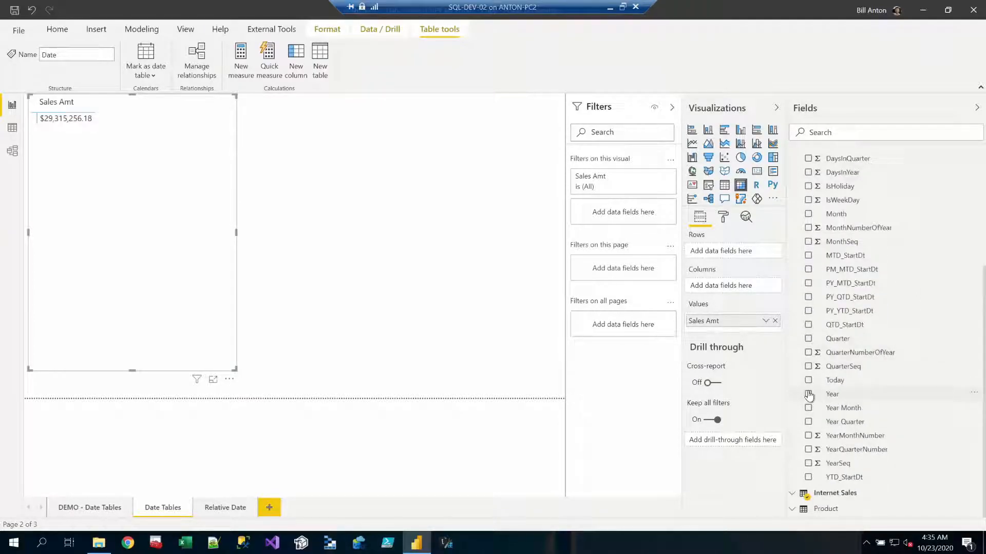
{"action": "left_click", "coordinate": [808, 394]}
{"action": "left_click_drag", "start_coordinate": [837, 340], "coordinate": [743, 263]}
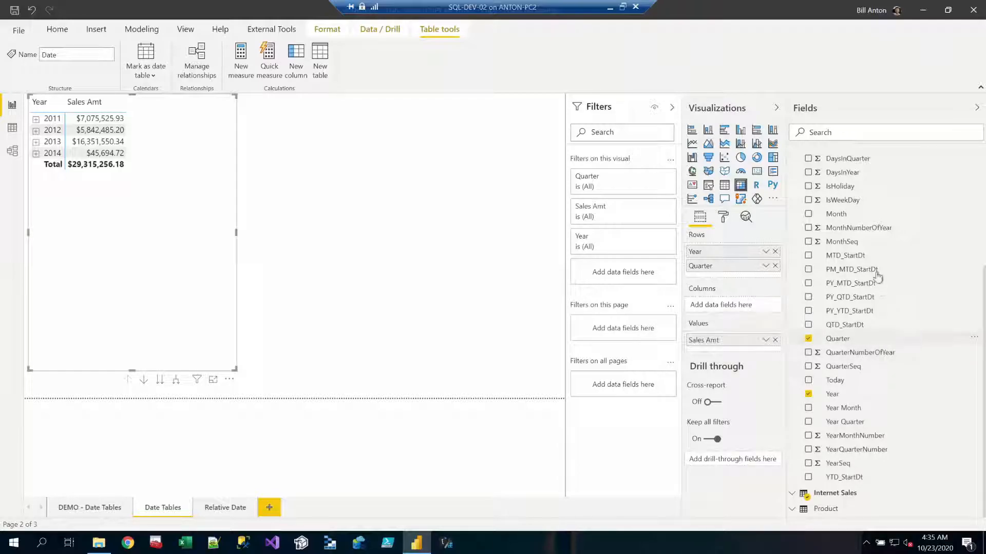
On the Relative Date page, locate the OrderDate slicer's field in the Internet Sales table and choose Relative Date as the slicer type
{"action": "scroll", "coordinate": [892, 298], "scroll_direction": "up", "scroll_amount": 3}
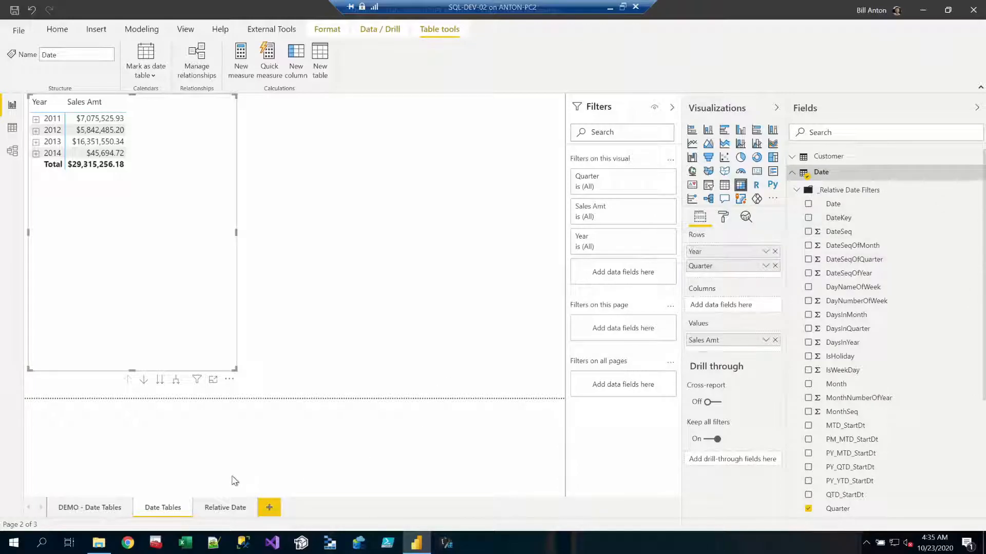
{"action": "left_click", "coordinate": [227, 508]}
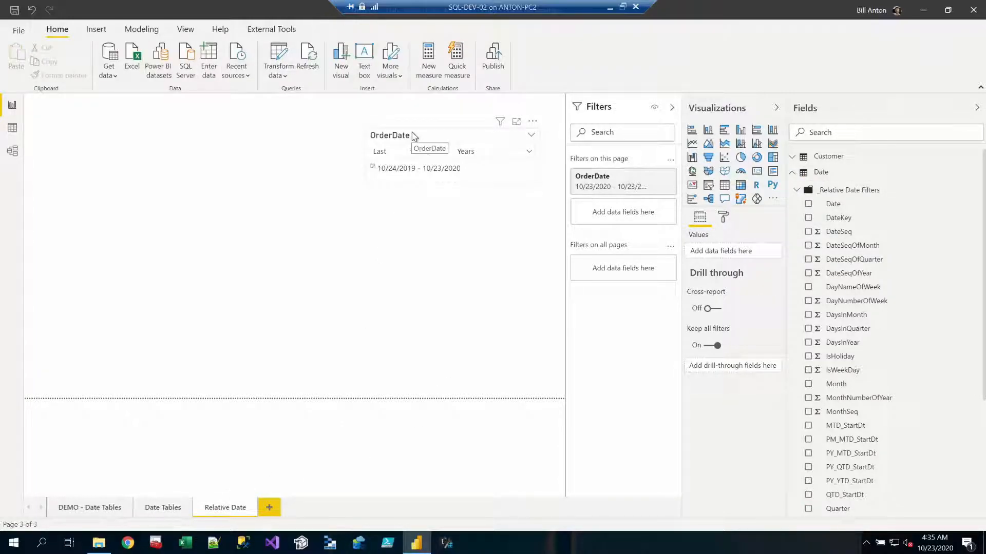
{"action": "left_click", "coordinate": [389, 132]}
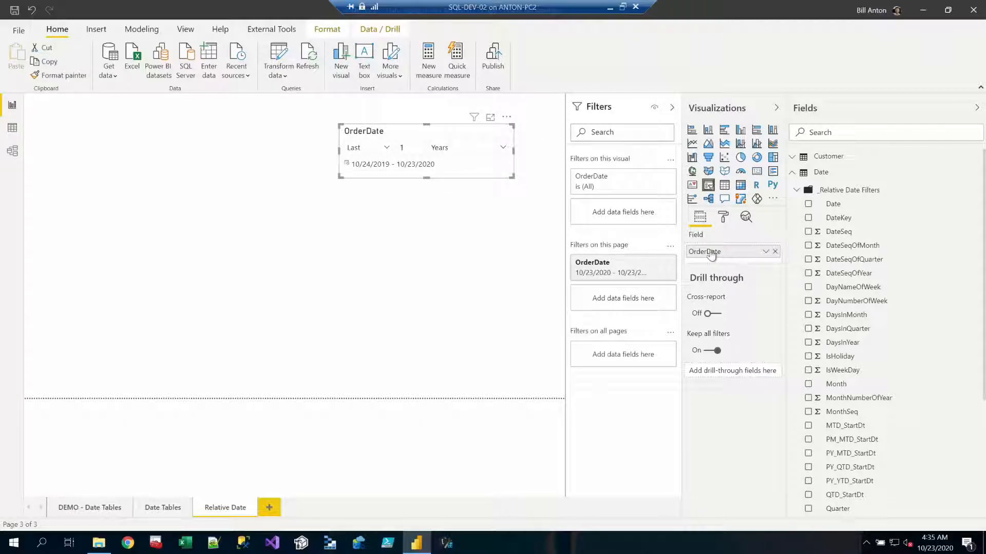
{"action": "left_click", "coordinate": [792, 172]}
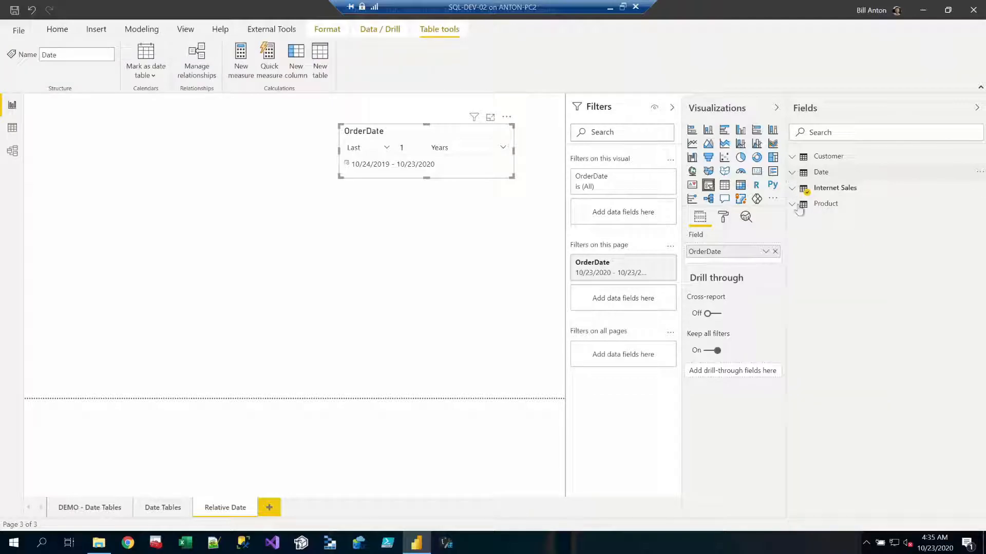
{"action": "left_click", "coordinate": [803, 189]}
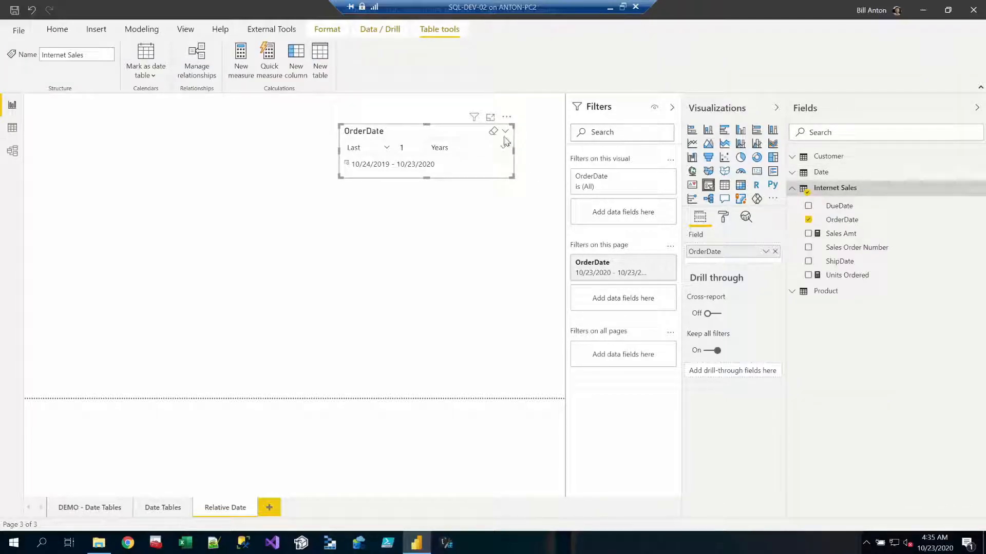
{"action": "left_click", "coordinate": [504, 134]}
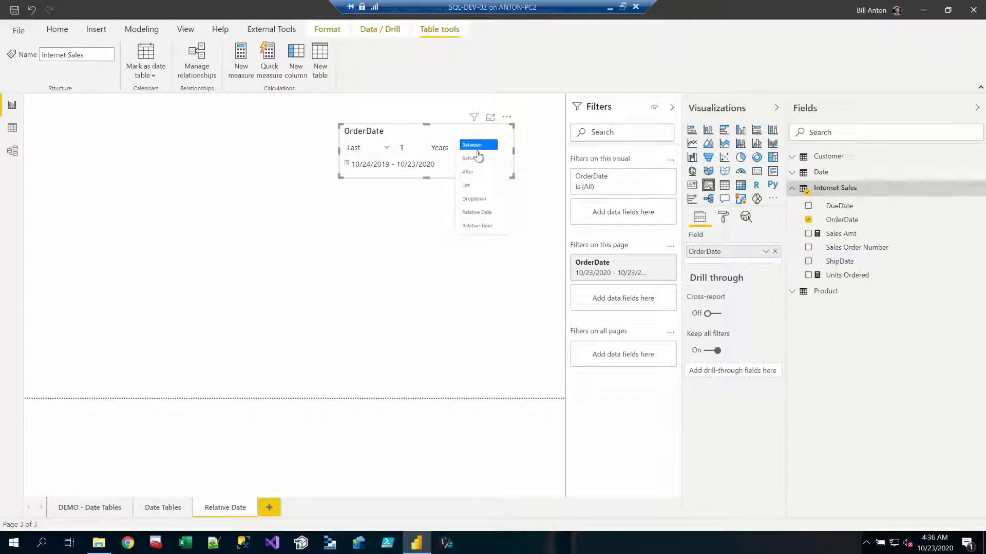
{"action": "left_click", "coordinate": [492, 215]}
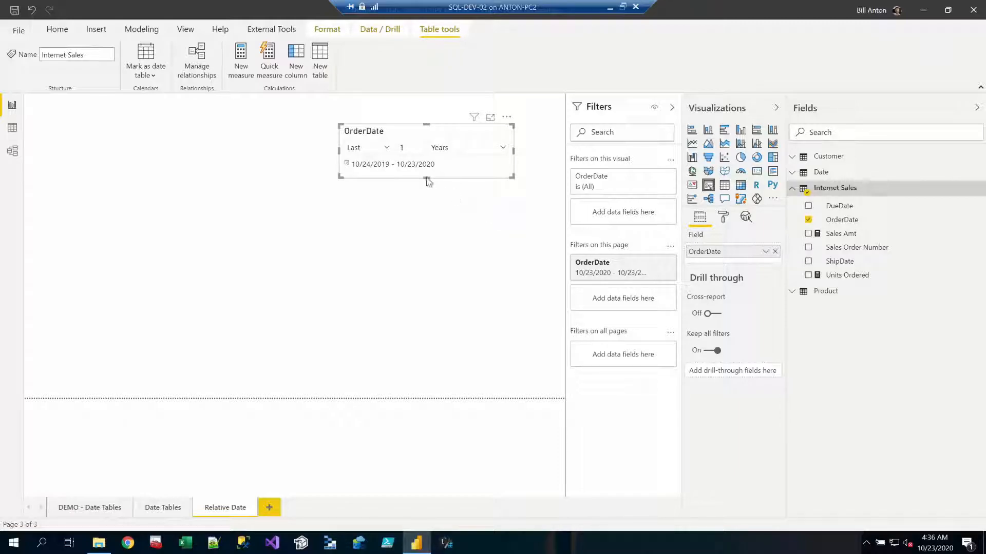
Set the OrderDate slicer's relative period to This Day
{"action": "left_click", "coordinate": [440, 148]}
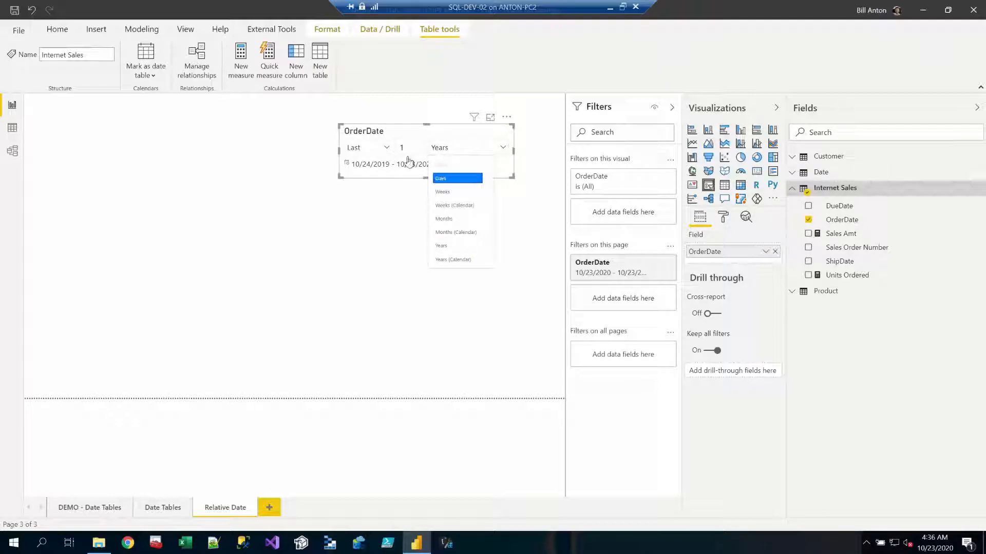
{"action": "left_click", "coordinate": [446, 178]}
{"action": "left_click", "coordinate": [385, 147]}
{"action": "left_click", "coordinate": [358, 192]}
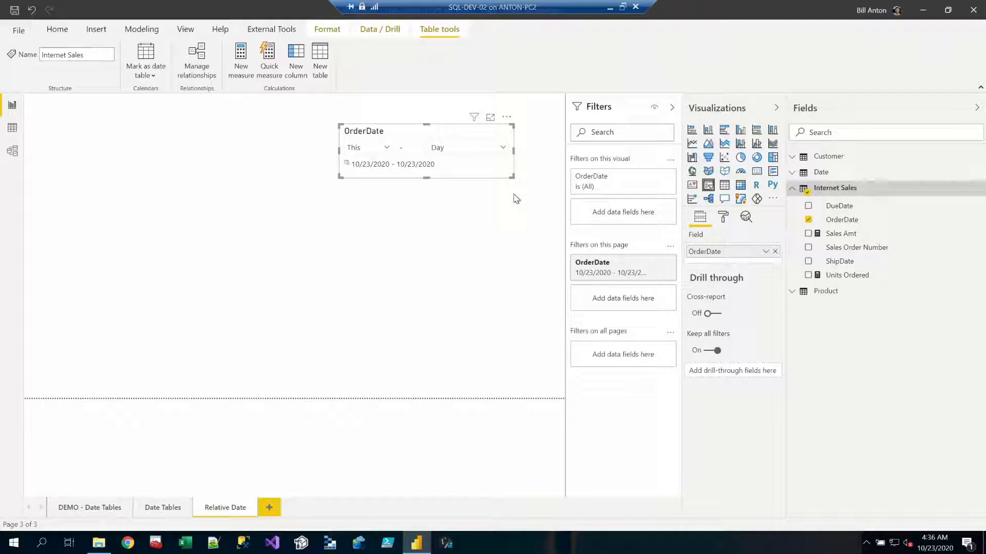
Expand the Date table's _Relative Date Filters folder and build a large line chart of Sales Amt by Date on a new report page
{"action": "left_click", "coordinate": [792, 174]}
{"action": "left_click", "coordinate": [798, 191]}
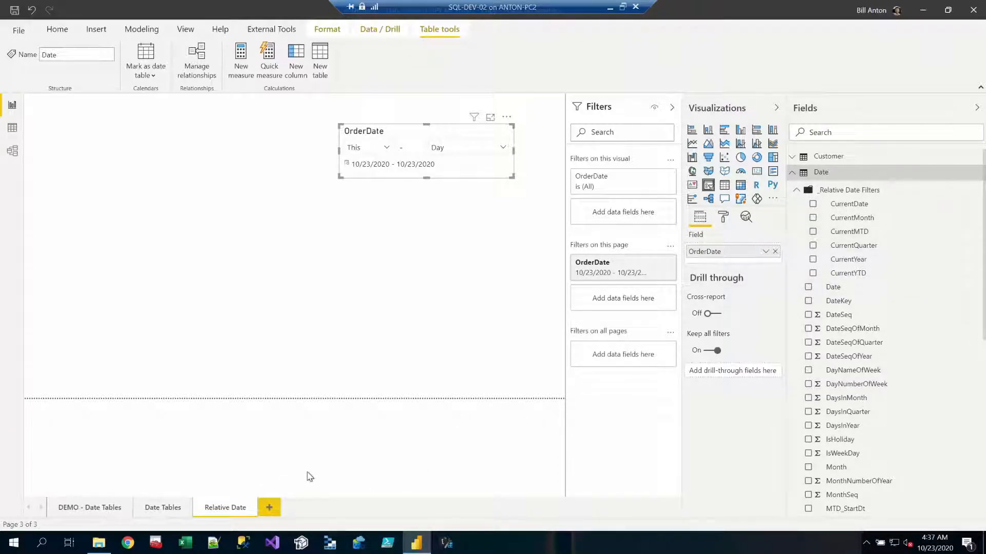
{"action": "left_click", "coordinate": [275, 513]}
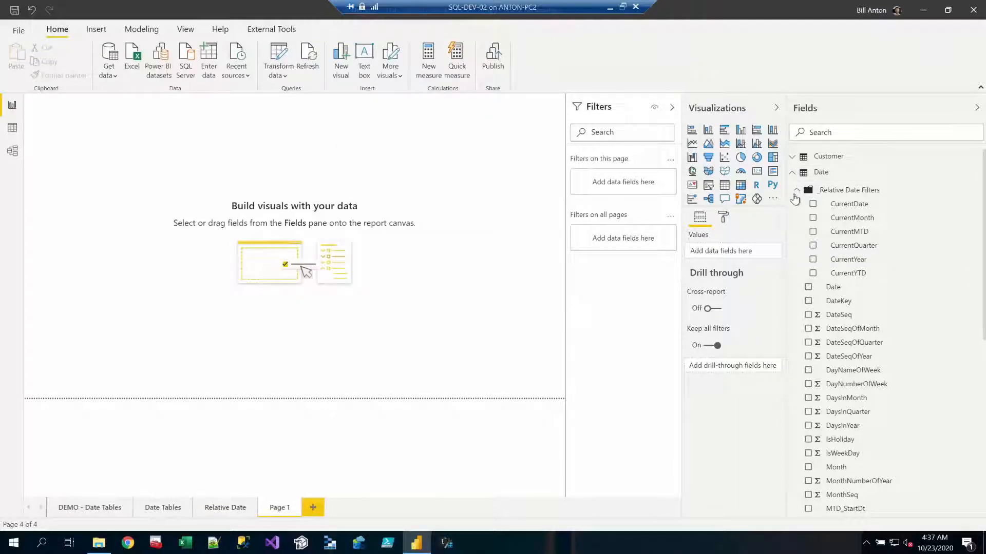
{"action": "left_click", "coordinate": [808, 287]}
{"action": "left_click", "coordinate": [692, 143]}
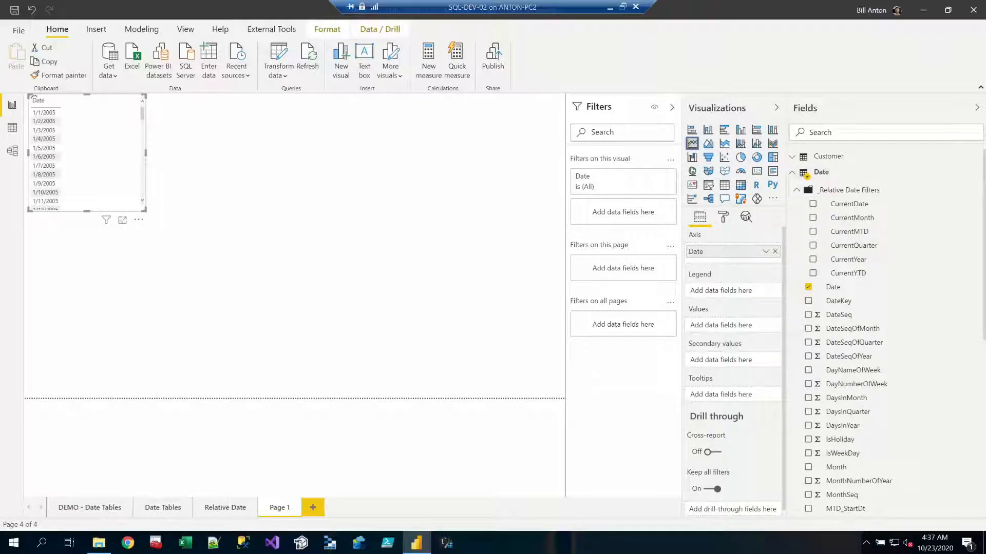
{"action": "type", "text": "sales am"}
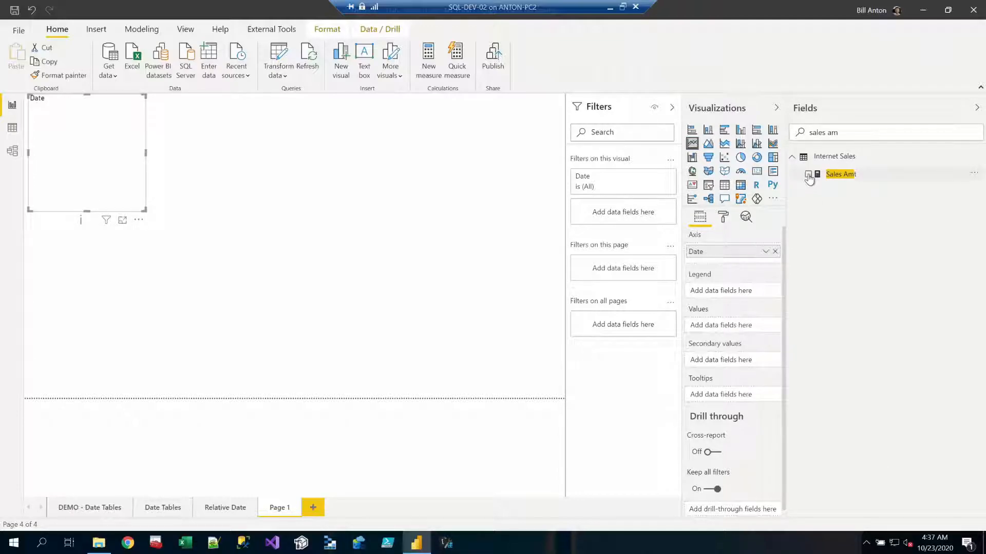
{"action": "left_click", "coordinate": [809, 175]}
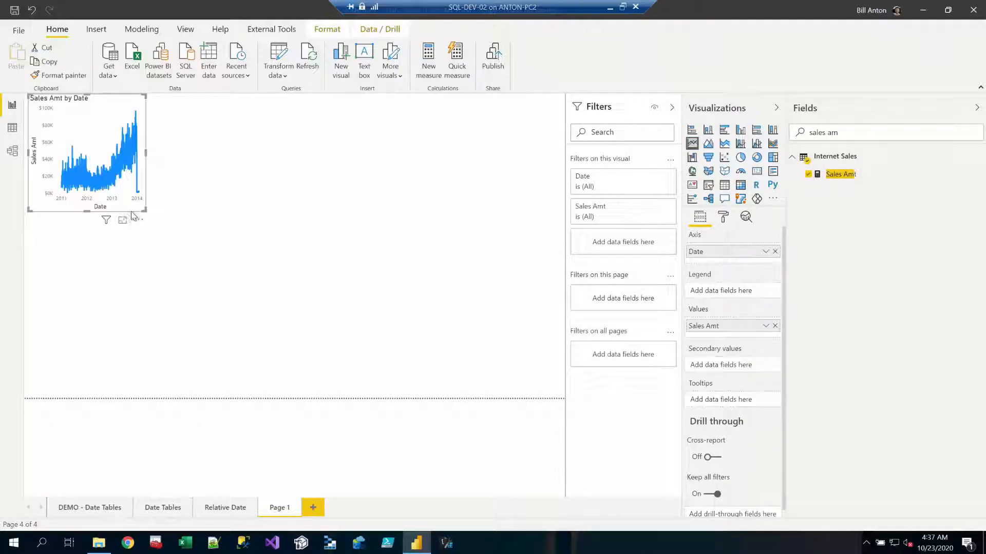
{"action": "left_click_drag", "start_coordinate": [144, 210], "coordinate": [479, 284]}
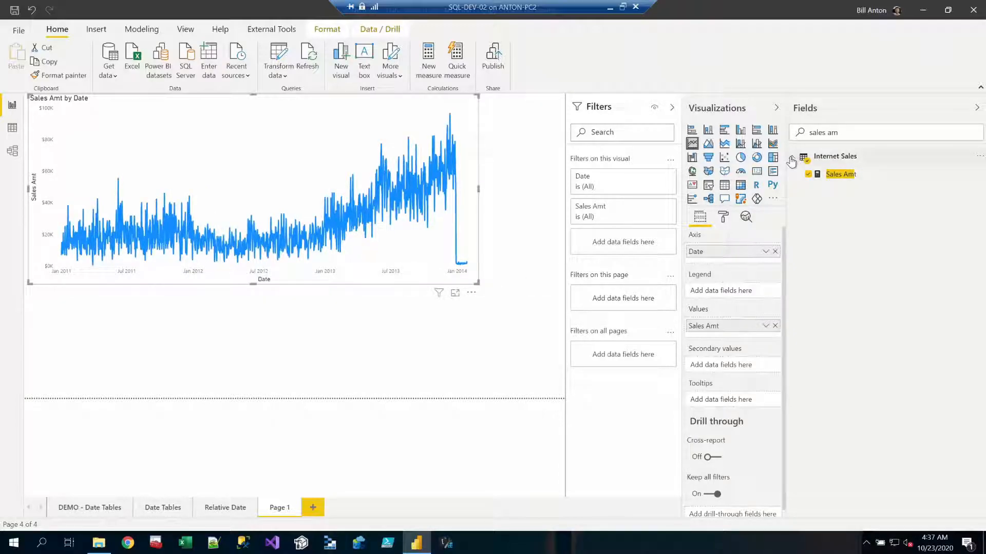
Filter the Sales Amt line chart with CurrentYTD set to 1 using basic filtering, and inspect the chart's last data point
{"action": "triple_click", "coordinate": [822, 132]}
{"action": "key", "text": "BackSpace"}
{"action": "left_click_drag", "start_coordinate": [840, 268], "coordinate": [631, 243]}
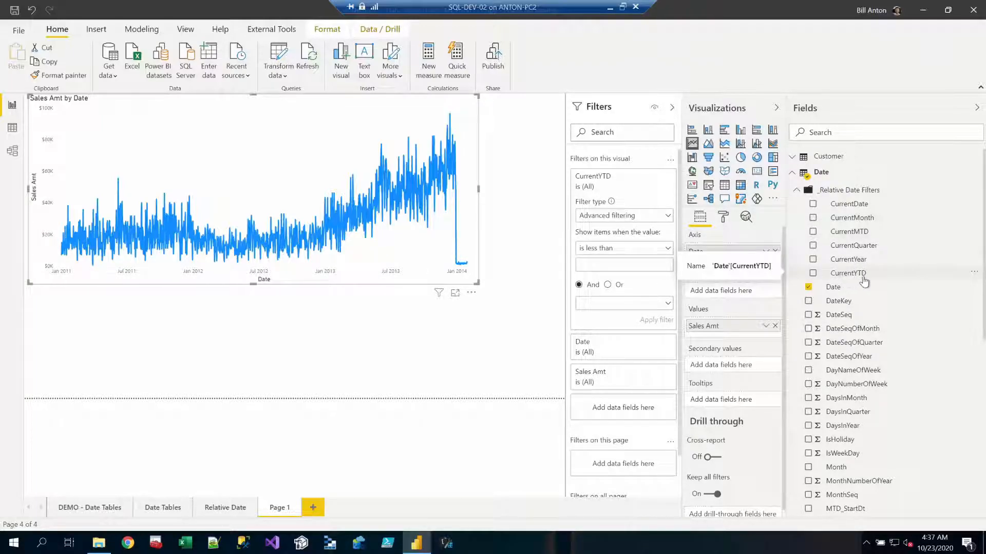
{"action": "left_click", "coordinate": [628, 218]}
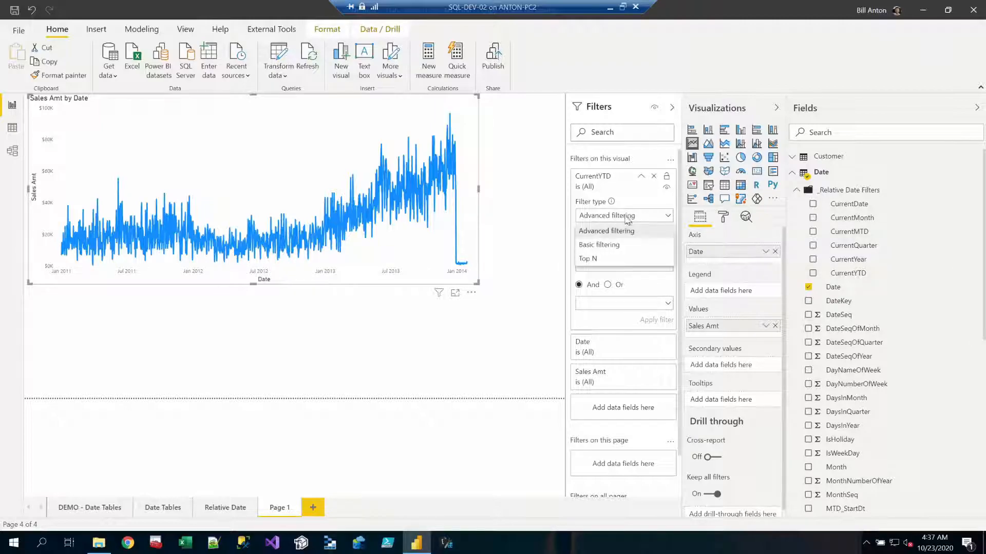
{"action": "left_click", "coordinate": [603, 246]}
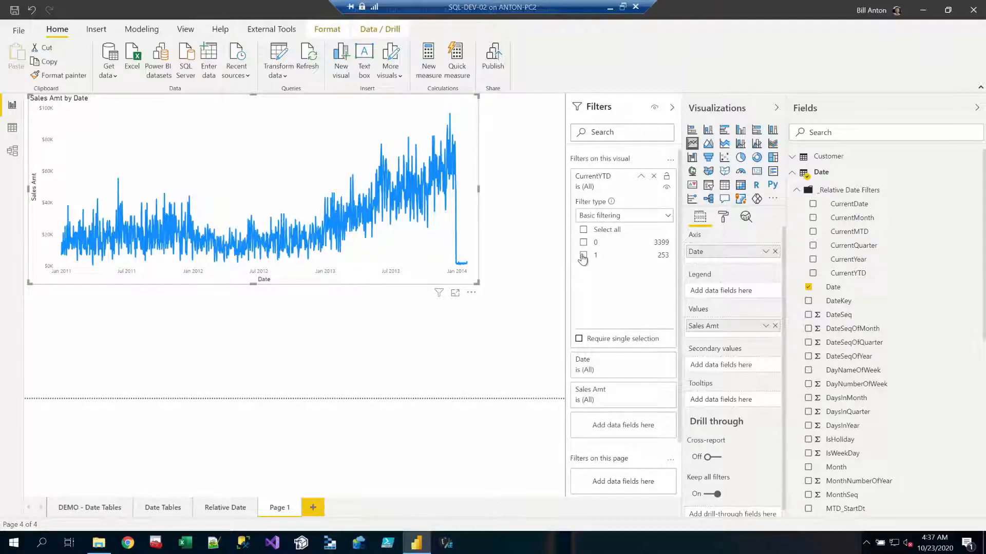
{"action": "left_click", "coordinate": [583, 255]}
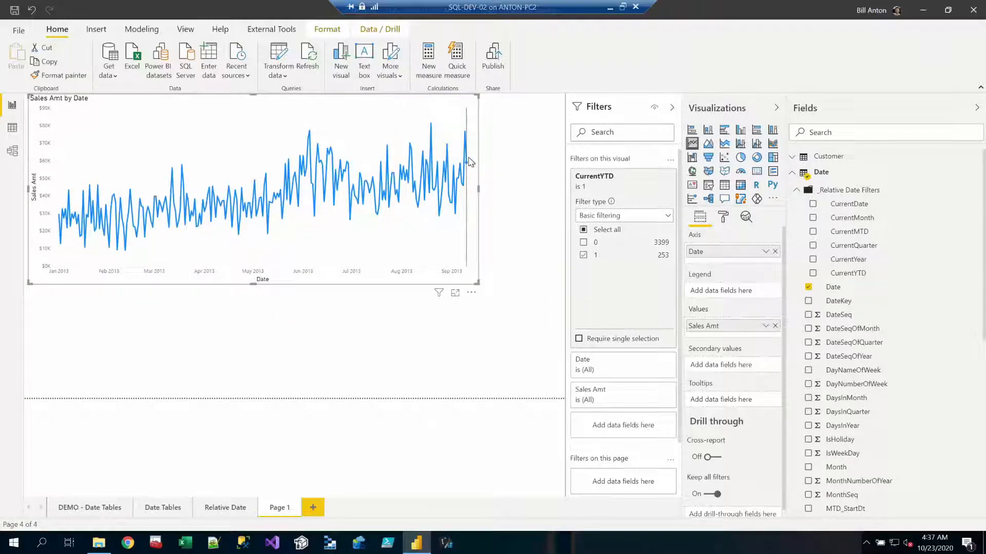
{"action": "mouse_move", "coordinate": [468, 165]}
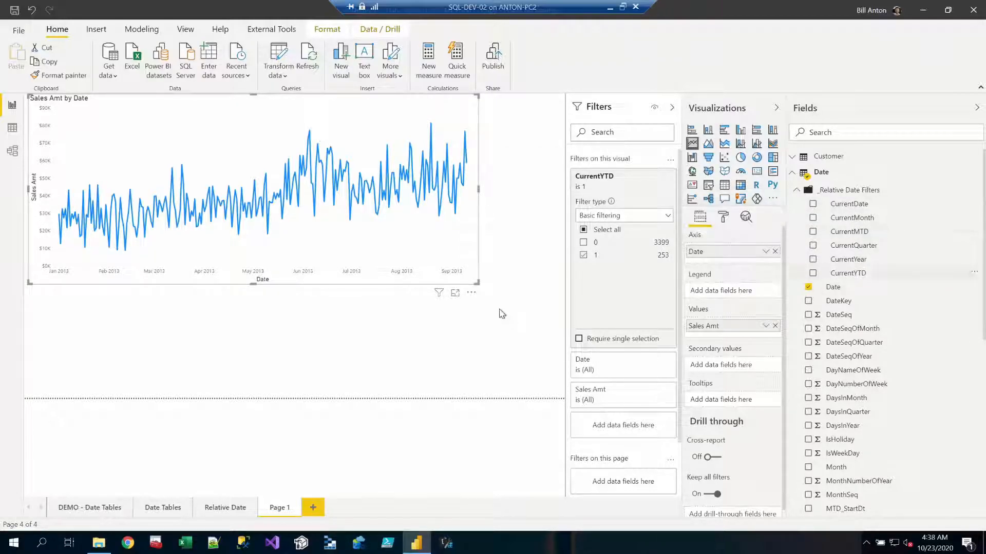
Collapse the chart's CurrentYTD filter card and refresh the report's data
{"action": "mouse_move", "coordinate": [641, 177]}
{"action": "left_click", "coordinate": [641, 178]}
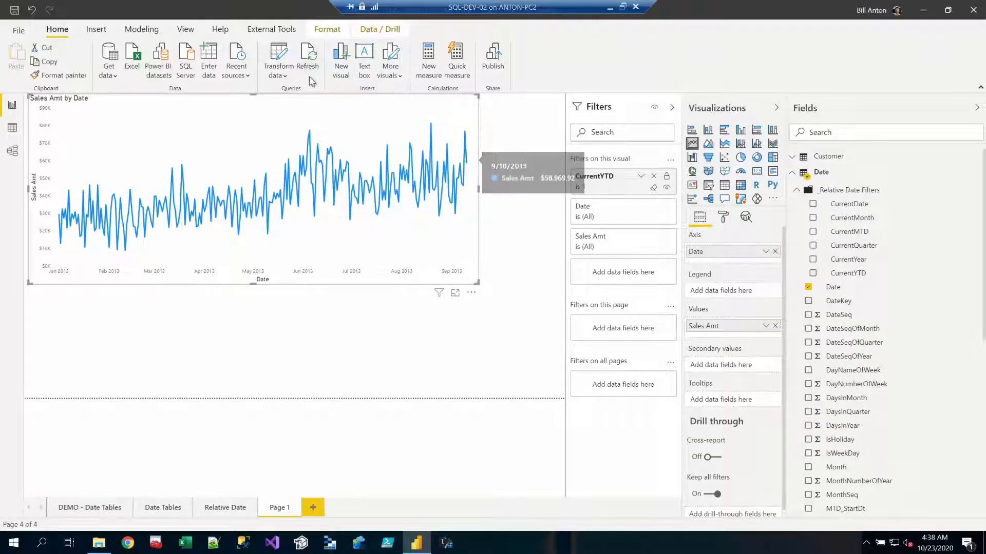
{"action": "left_click", "coordinate": [311, 56]}
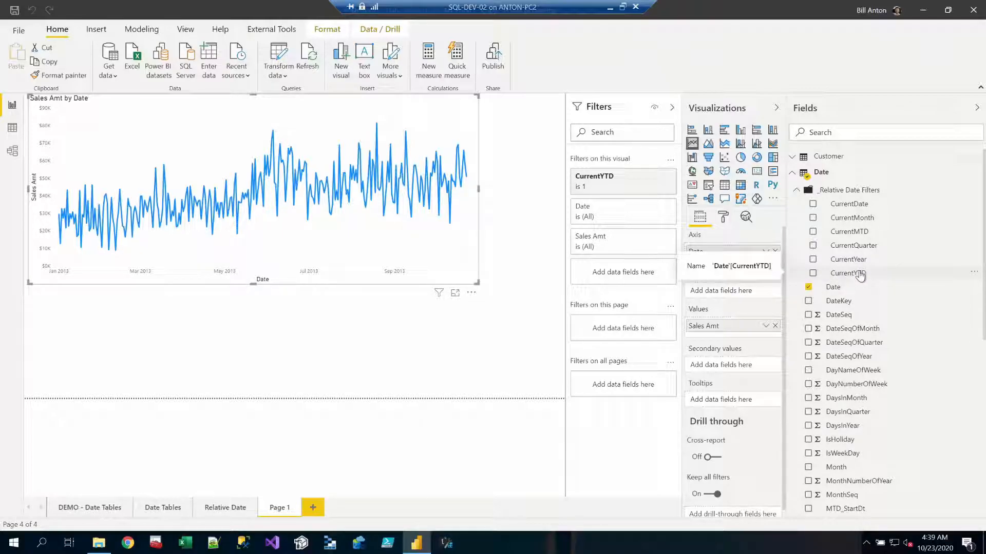
{"action": "left_click", "coordinate": [611, 8]}
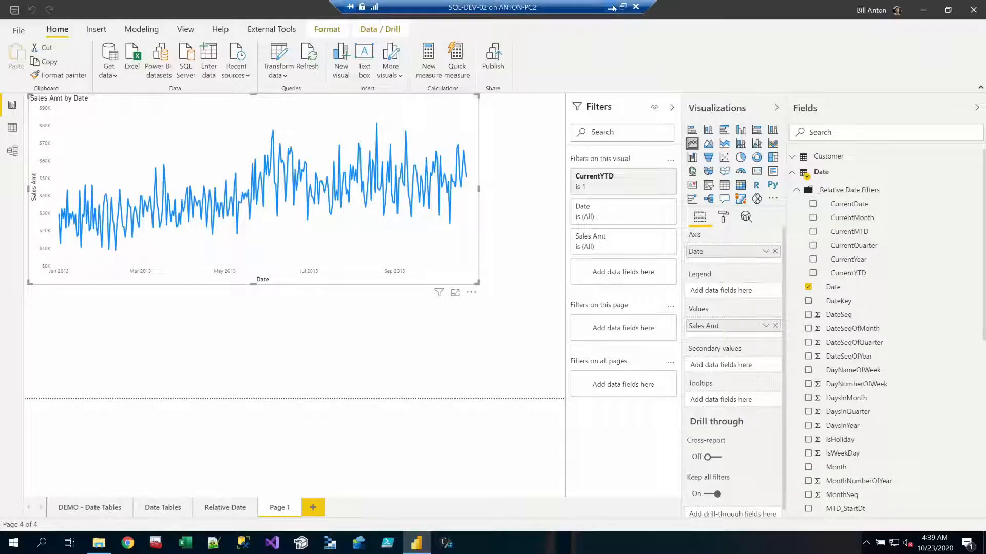
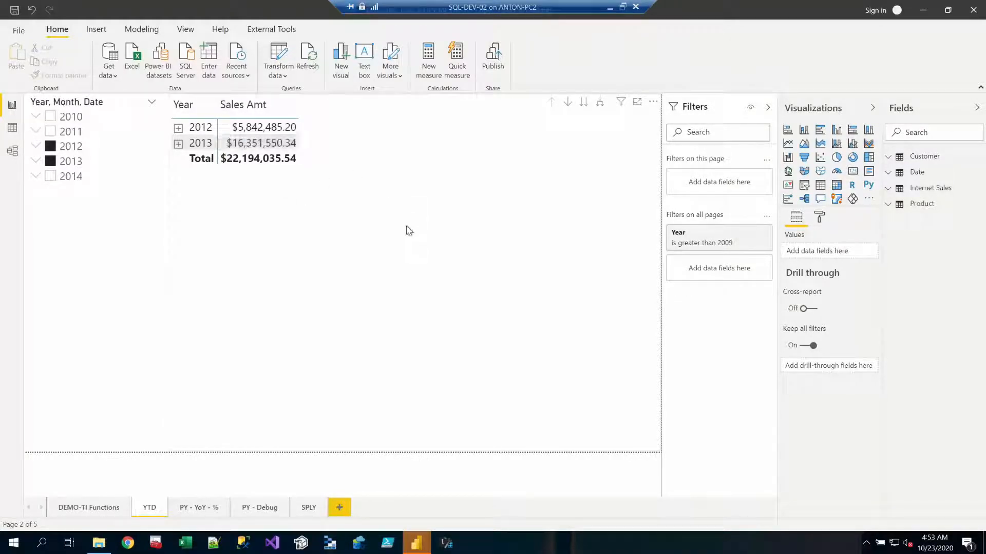
Create a new measure in the Internet Sales table and name it Sales Amt YTD
{"action": "left_click", "coordinate": [887, 191]}
{"action": "right_click", "coordinate": [887, 195]}
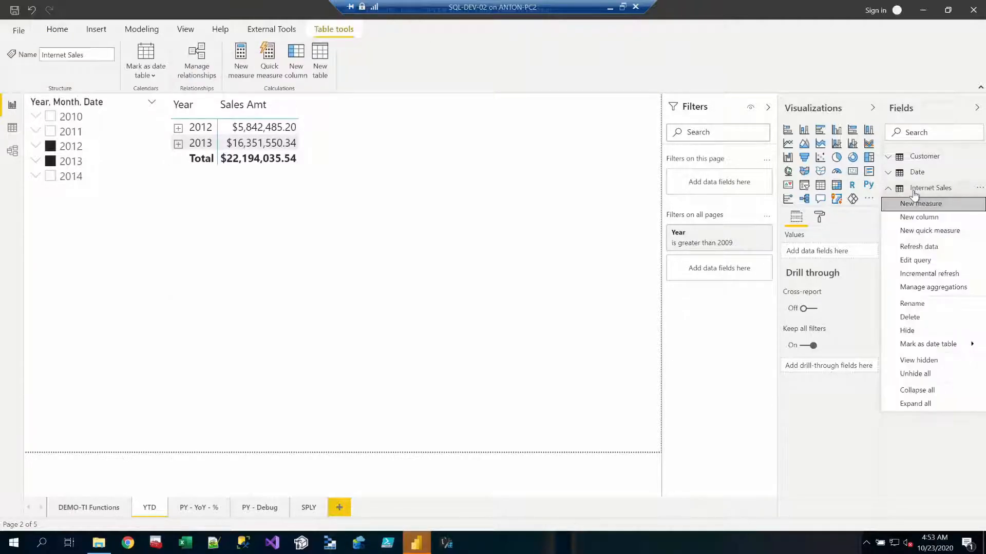
{"action": "left_click", "coordinate": [914, 205]}
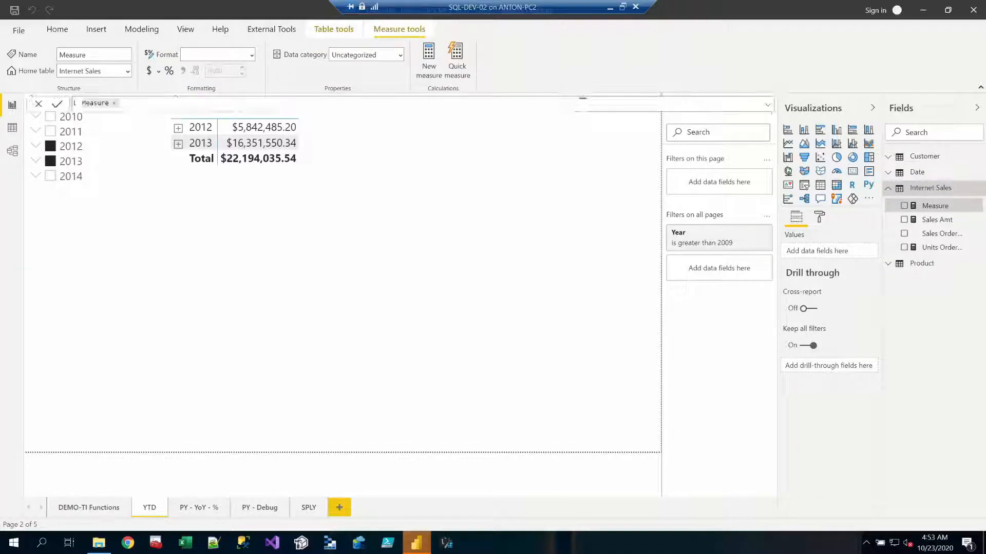
{"action": "scroll", "coordinate": [411, 105], "scroll_direction": "up", "scroll_amount": 2}
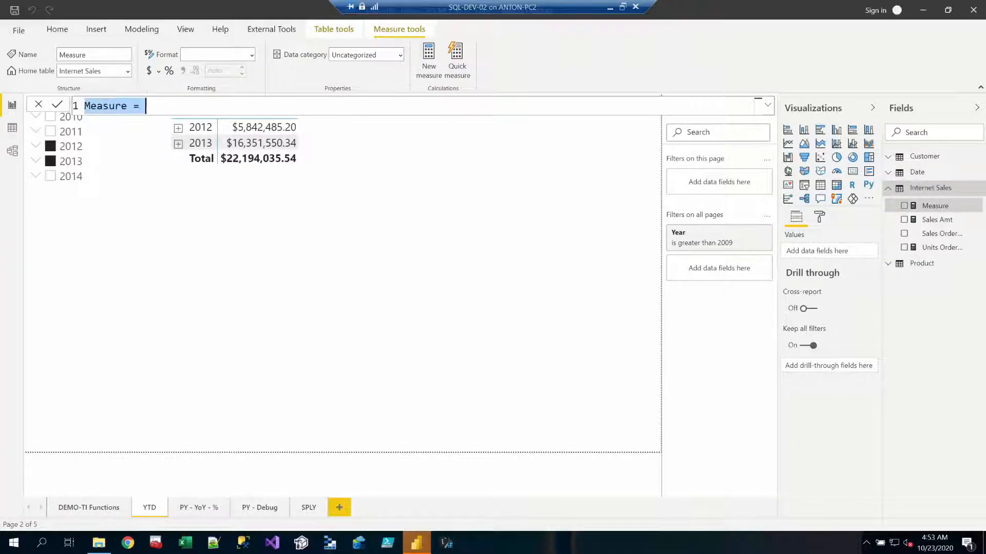
{"action": "type", "text": "Sales Amt Y"}
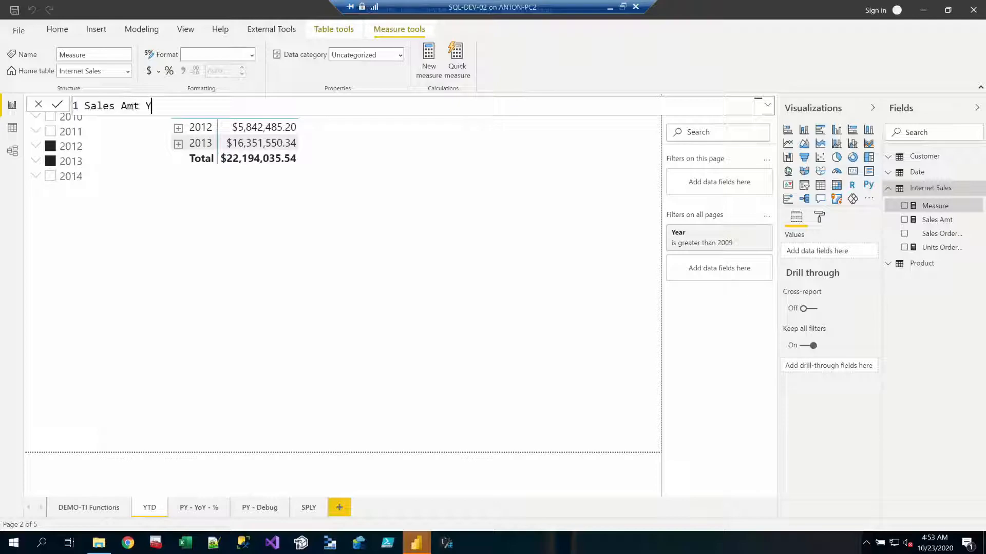
{"action": "type", "text": "TD ="}
{"action": "key", "text": "shift+Return"}
{"action": "key", "text": "Tab"}
Define the Sales Amt YTD measure as TOTALYTD( [Sales Amt], 'Date'[Date] ) and commit it
{"action": "type", "text": "TOTAL"}
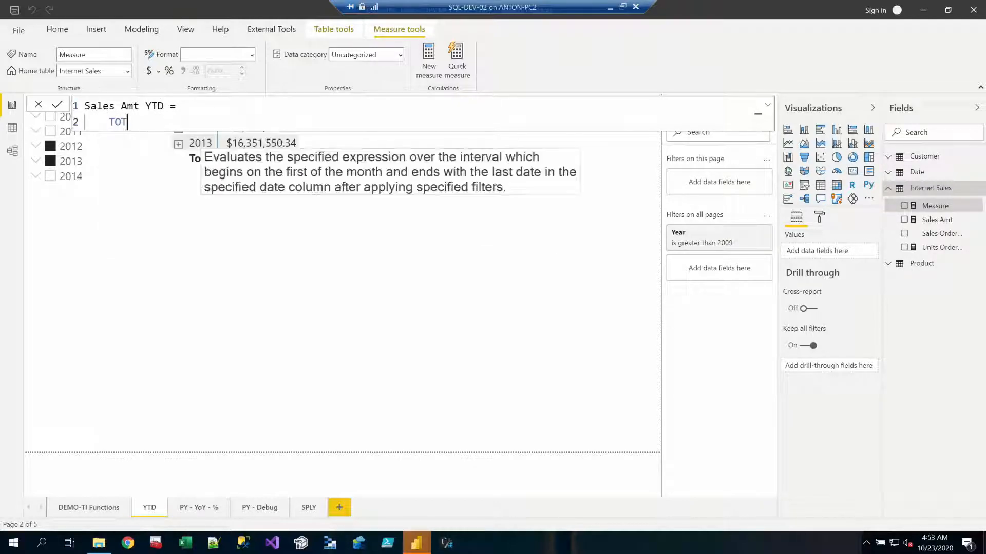
{"action": "key", "text": "Down"}
{"action": "key", "text": "Down"}
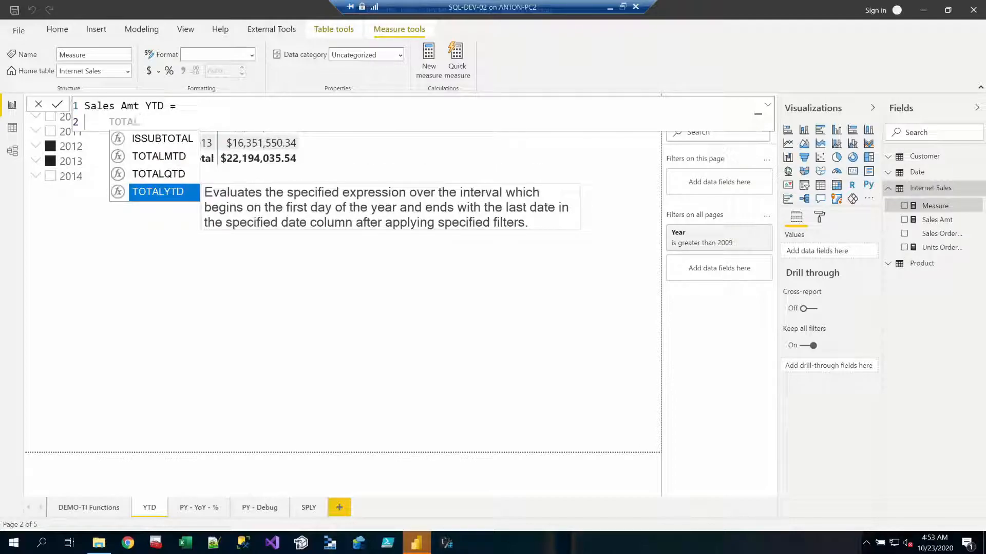
{"action": "key", "text": "Tab"}
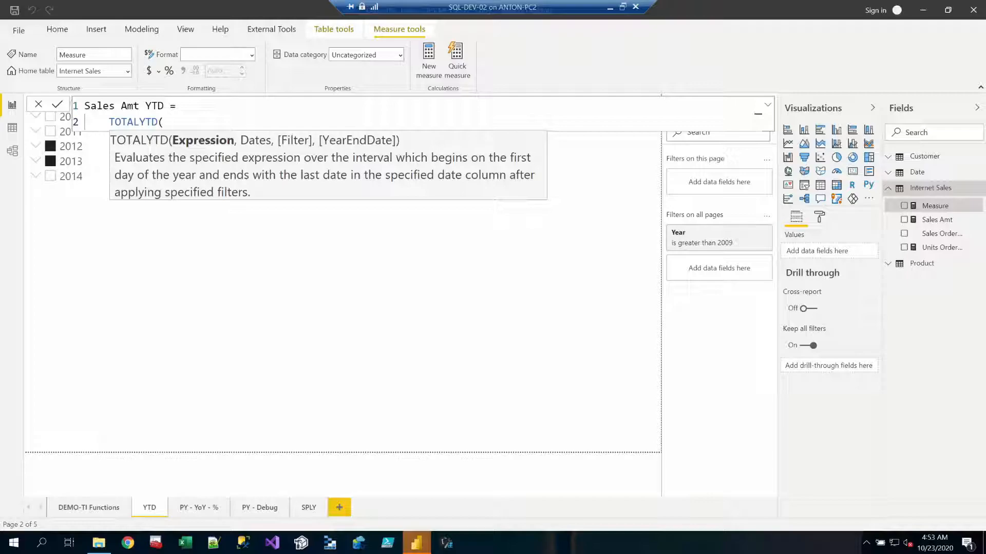
{"action": "type", "text": "["}
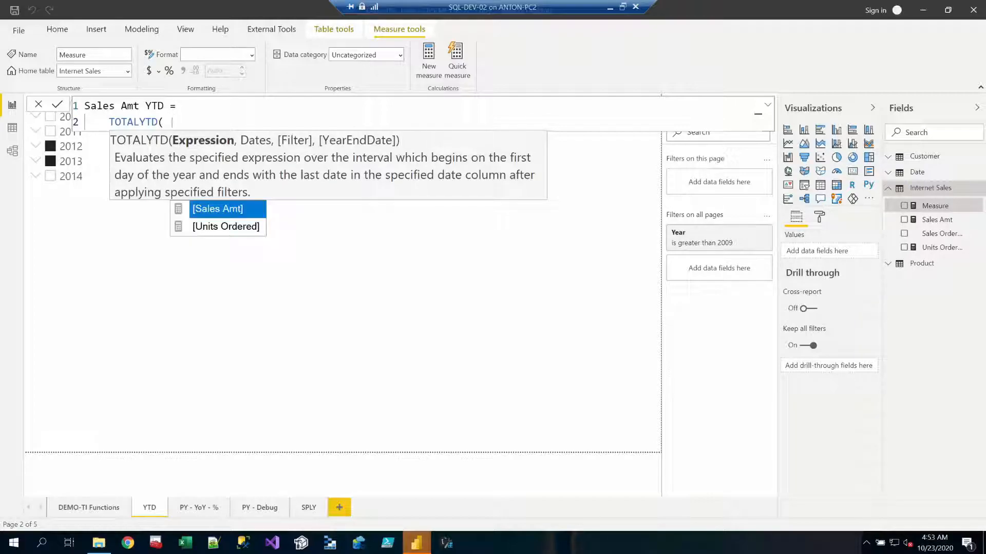
{"action": "key", "text": "Tab"}
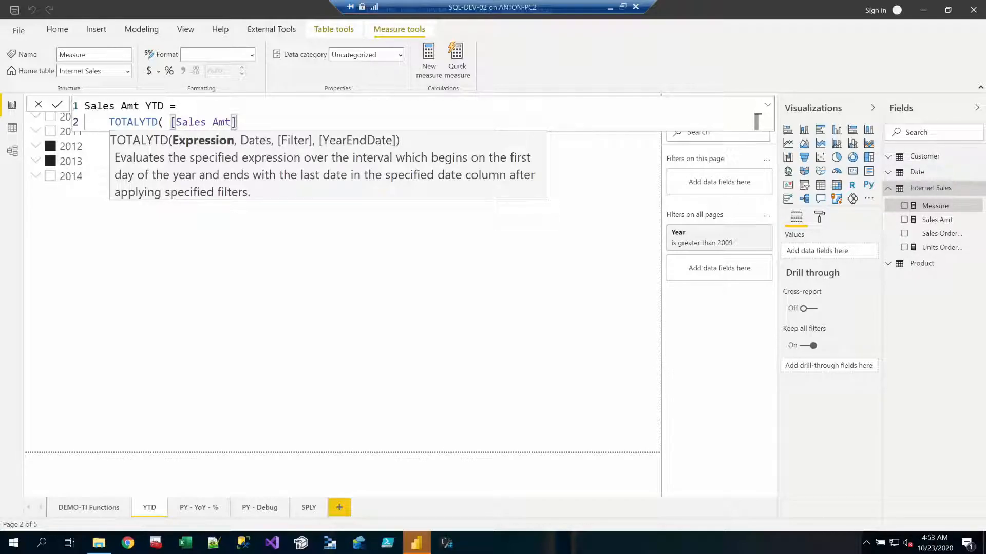
{"action": "type", "text": ", 'da"}
{"action": "key", "text": "Tab"}
{"action": "type", "text": "[d"}
{"action": "key", "text": "Tab"}
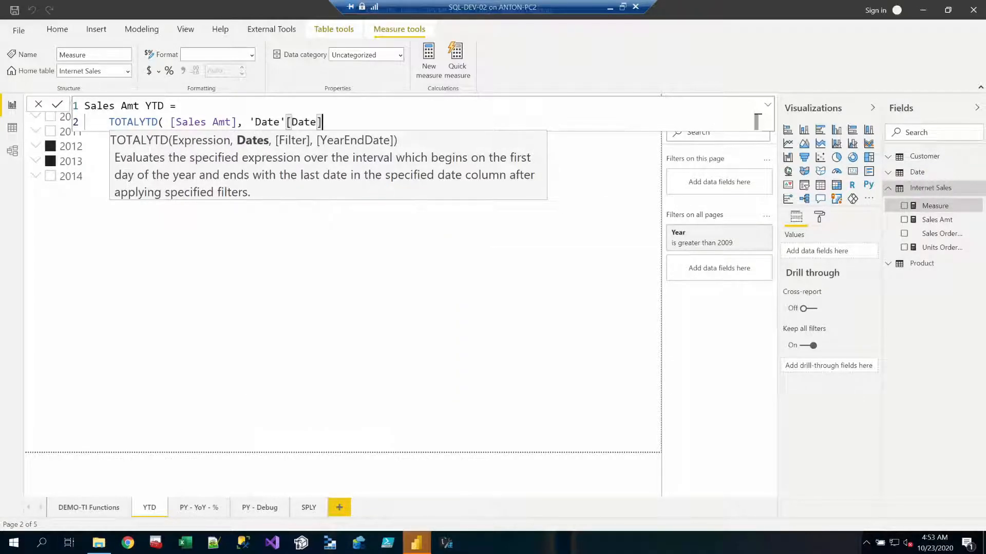
{"action": "type", "text": ")"}
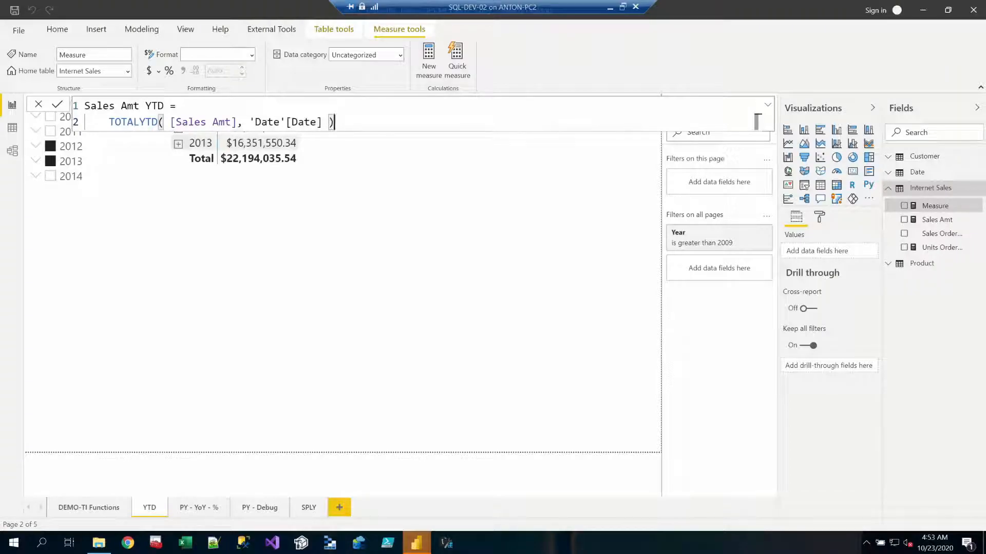
{"action": "key", "text": "Return"}
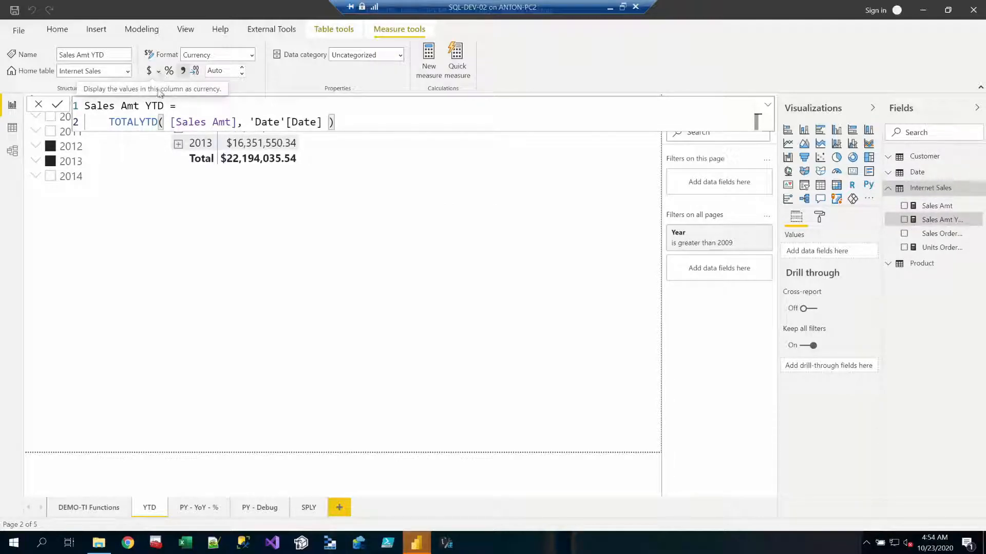
Format the Sales Amt YTD measure as $ English (United States) currency
{"action": "left_click", "coordinate": [159, 72]}
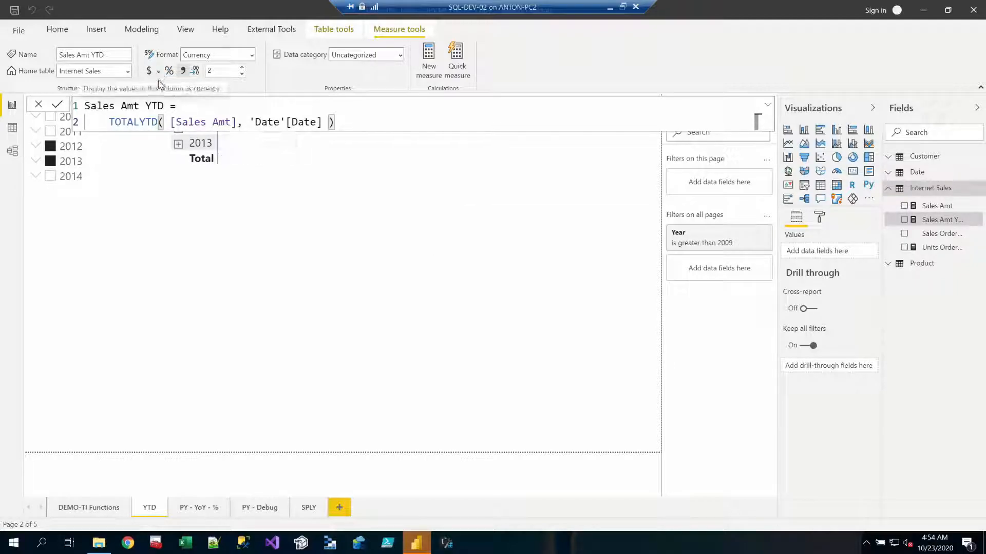
{"action": "left_click", "coordinate": [159, 72]}
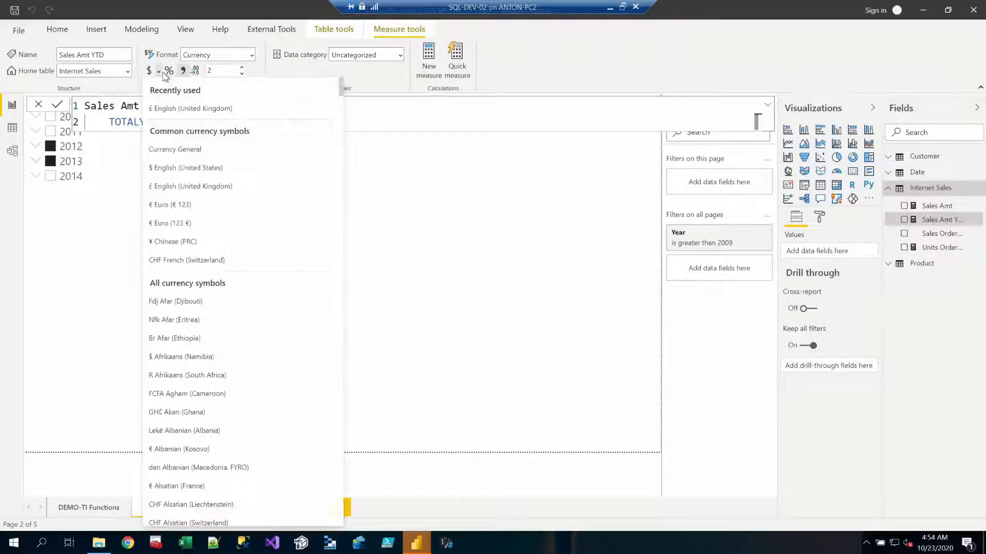
{"action": "left_click", "coordinate": [160, 168]}
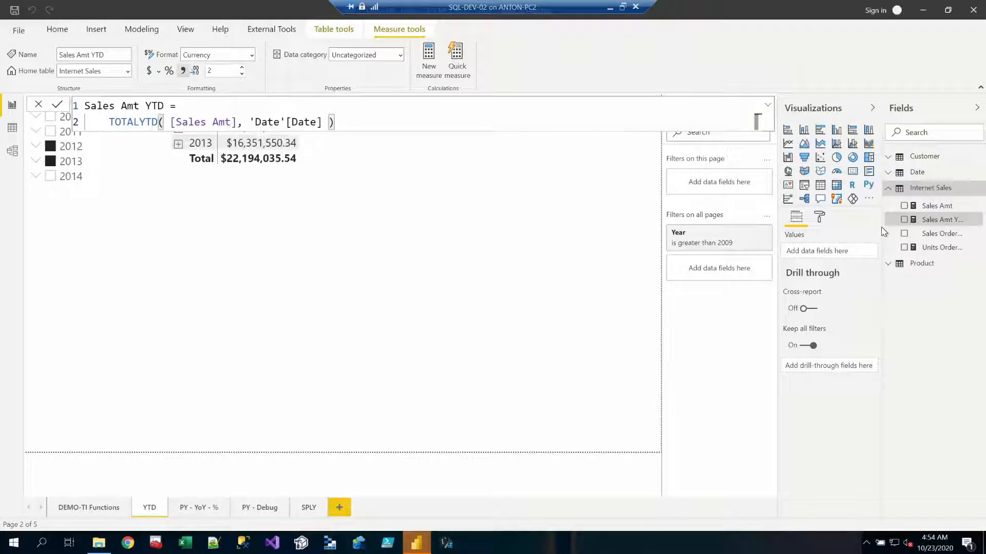
Widen the field list, add Sales Amt YTD to the YTD page's matrix, and expand 2012 into months
{"action": "left_click_drag", "start_coordinate": [882, 229], "coordinate": [829, 222]}
{"action": "left_click", "coordinate": [849, 219]}
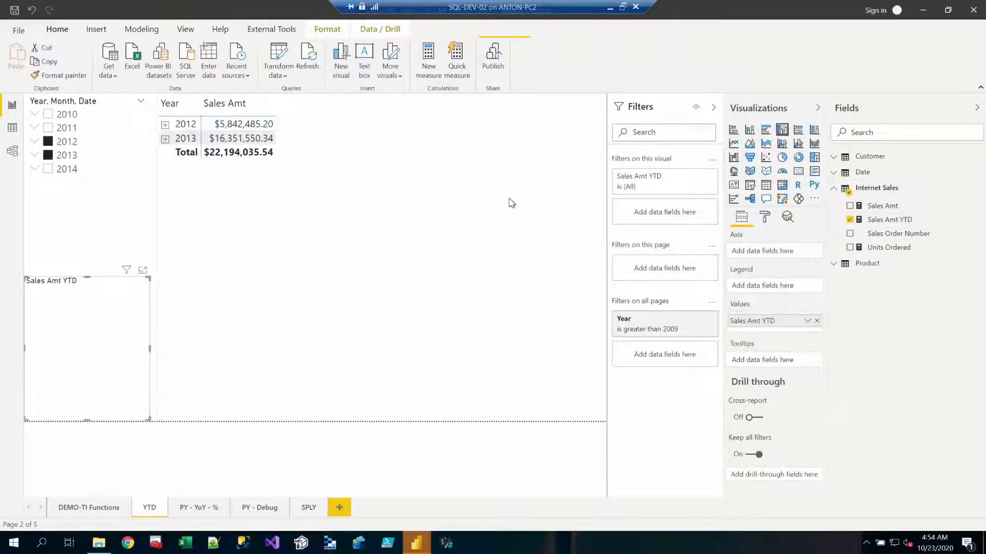
{"action": "key", "text": "Delete"}
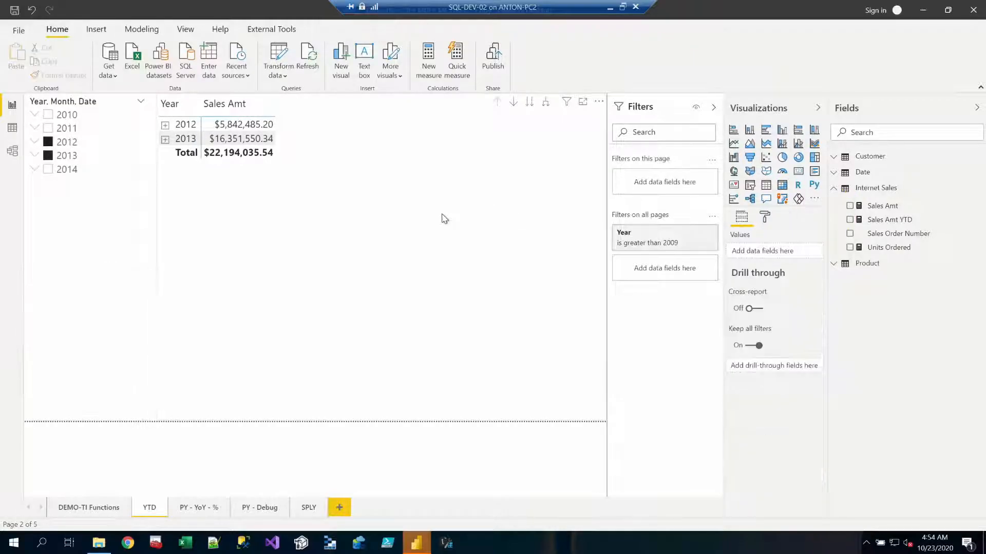
{"action": "left_click", "coordinate": [445, 219]}
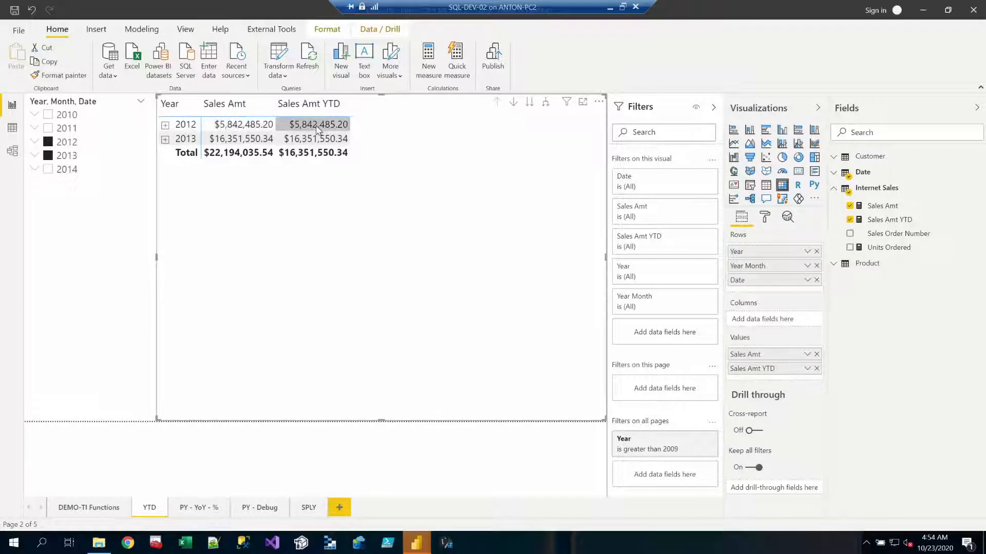
{"action": "left_click", "coordinate": [165, 127]}
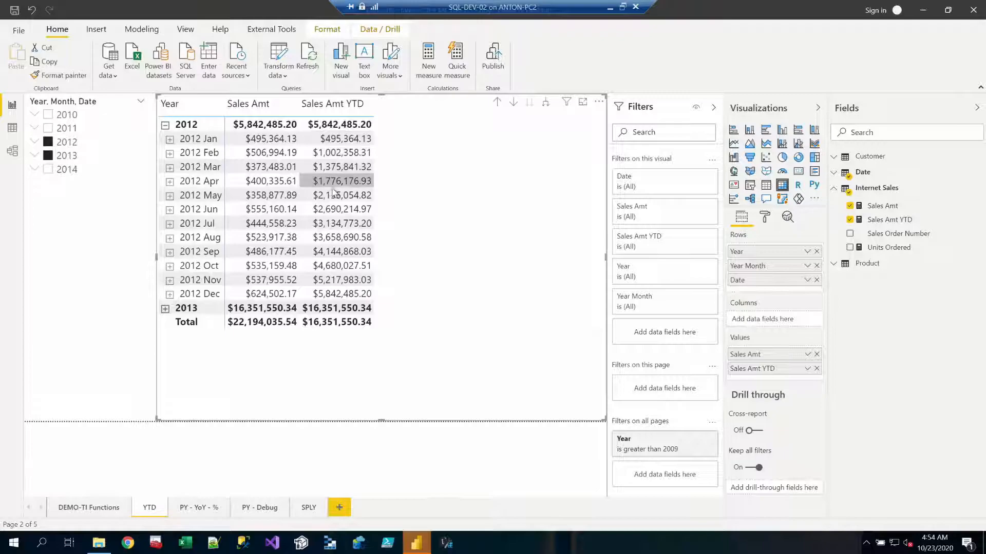
Create a new Internet Sales measure named Sales Amt YTD v2, starting its formula with CALCULATE and [Sales Amt] as the expression
{"action": "right_click", "coordinate": [874, 190]}
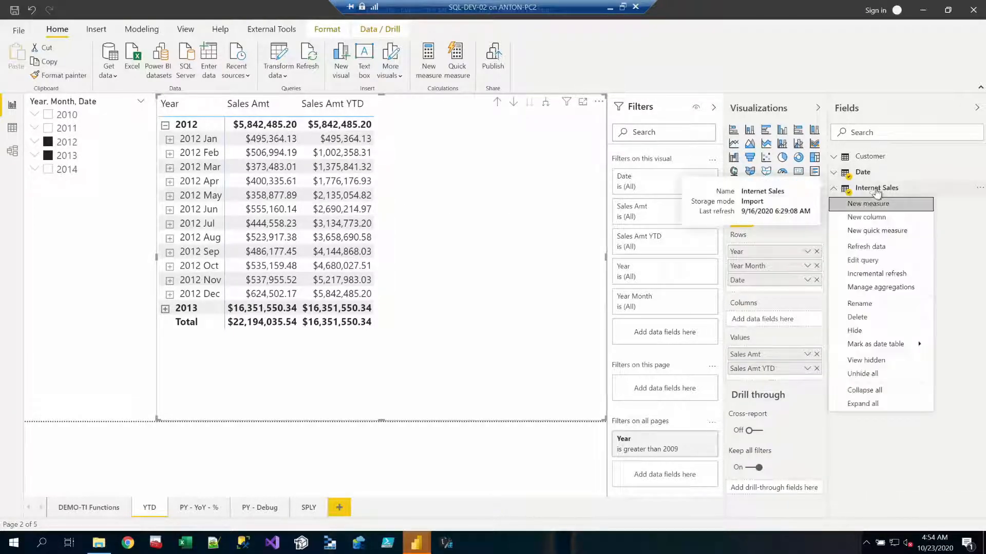
{"action": "key", "text": "Escape"}
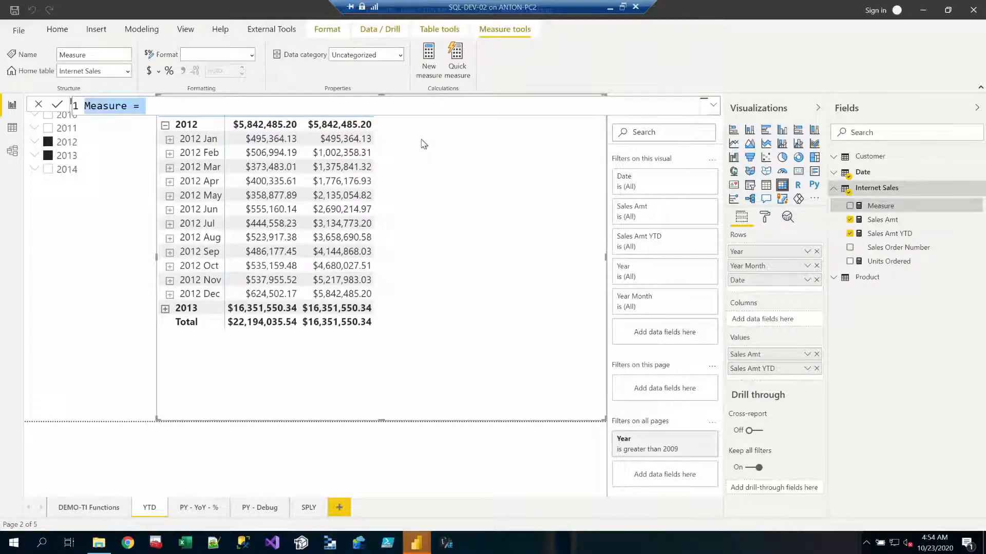
{"action": "type", "text": "Sales Amt YTD"}
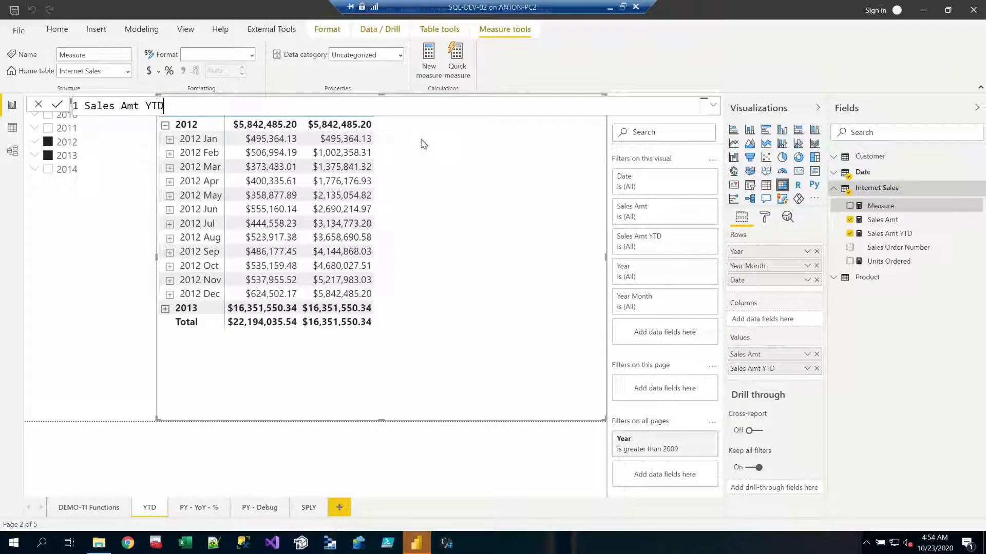
{"action": "type", "text": " v2 ="}
{"action": "key", "text": "shift+Return"}
{"action": "type", "text": "CALC"}
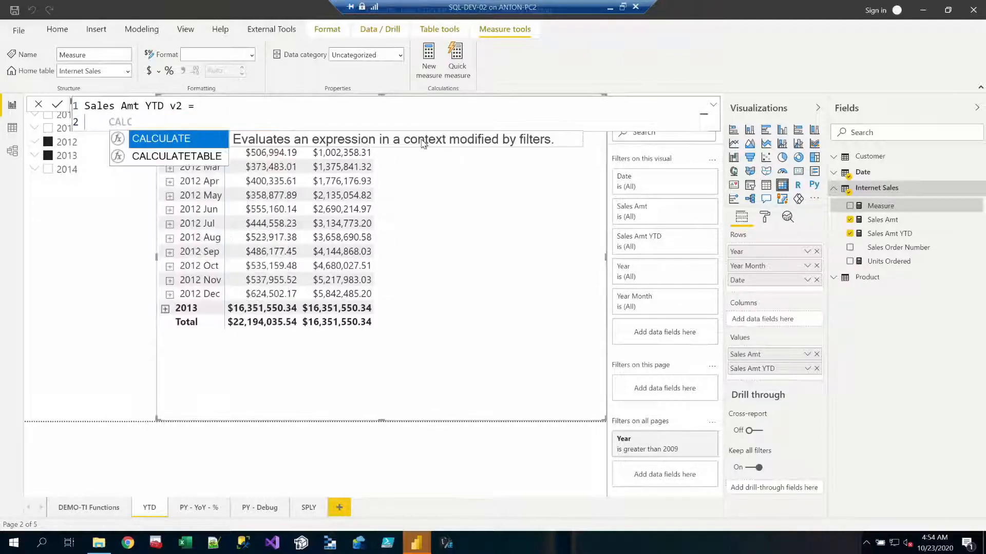
{"action": "key", "text": "Tab"}
{"action": "key", "text": "shift+Return"}
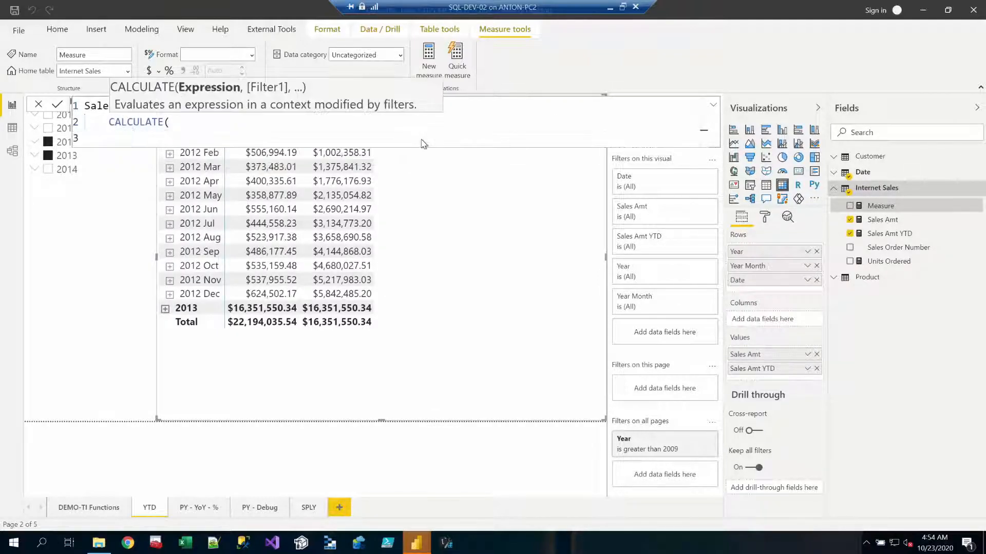
{"action": "type", "text": "[Sales"}
{"action": "key", "text": "Tab"}
{"action": "type", "text": ","}
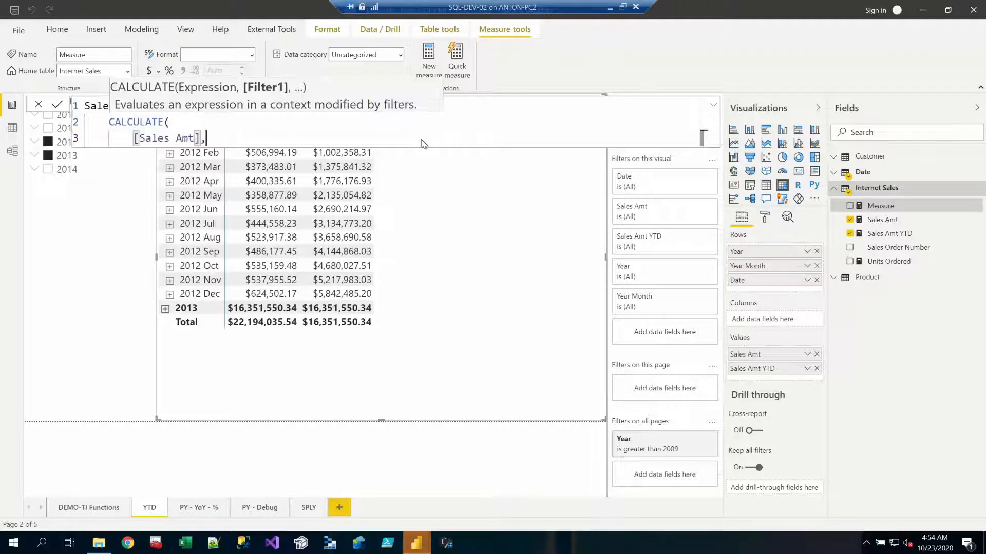
{"action": "key", "text": "shift+Return"}
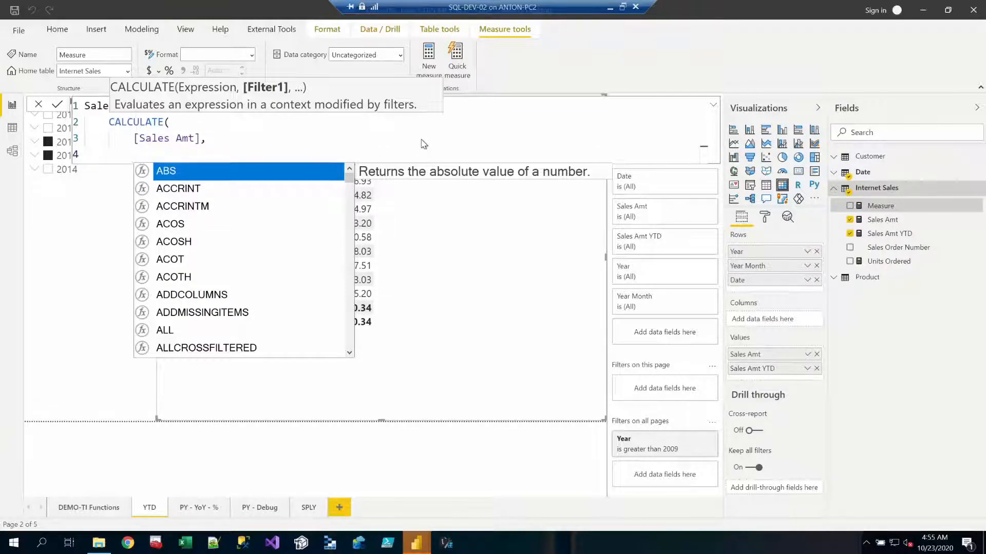
Complete the CALCULATE formula with DATESYTD( 'Date'[Date] ) as the filter argument and close the parentheses
{"action": "type", "text": "dates"}
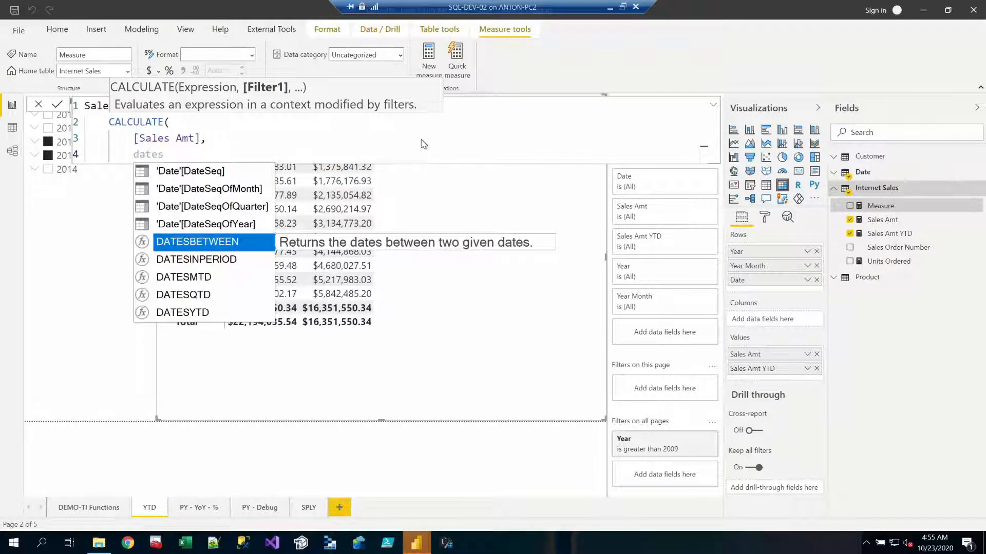
{"action": "key", "text": "Down"}
{"action": "key", "text": "Down"}
{"action": "key", "text": "Down"}
{"action": "key", "text": "Down"}
{"action": "key", "text": "Tab"}
{"action": "type", "text": "'da"}
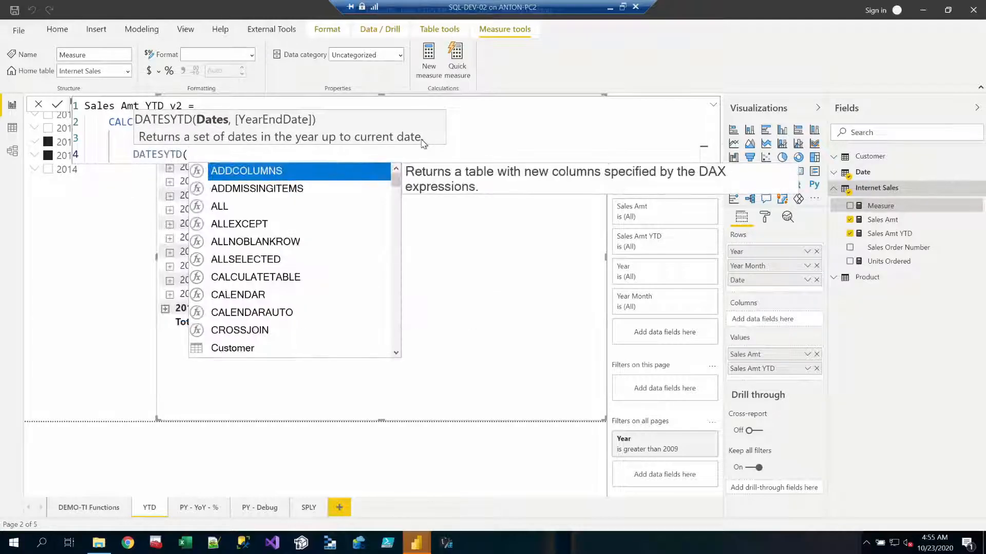
{"action": "key", "text": "Tab"}
{"action": "type", "text": "["}
{"action": "key", "text": "Tab"}
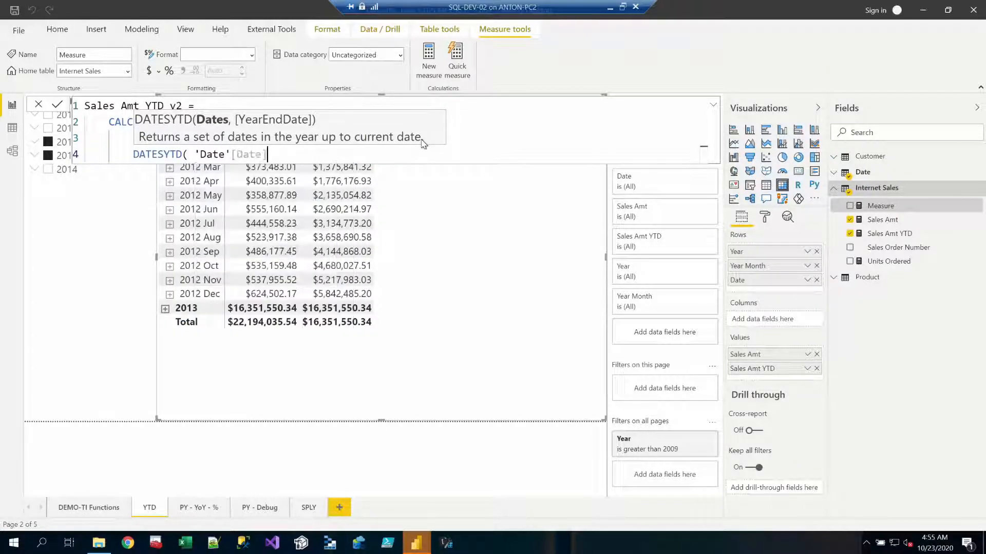
{"action": "type", "text": ")"}
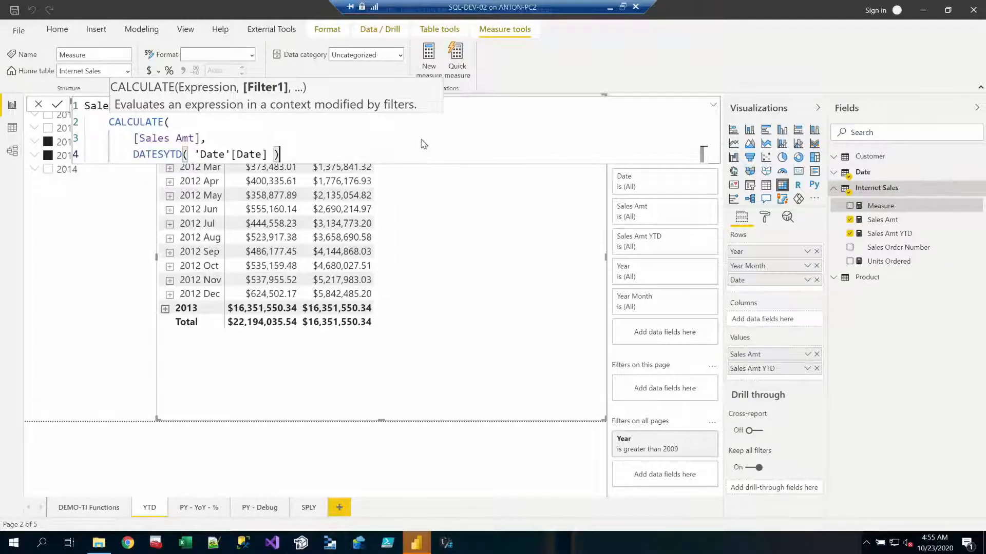
{"action": "key", "text": "shift+Return"}
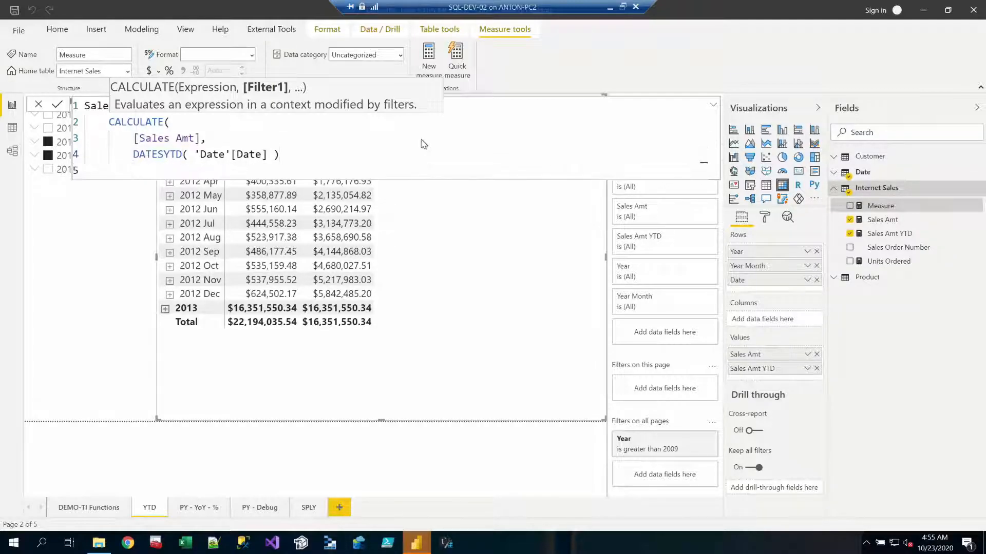
{"action": "type", "text": ")"}
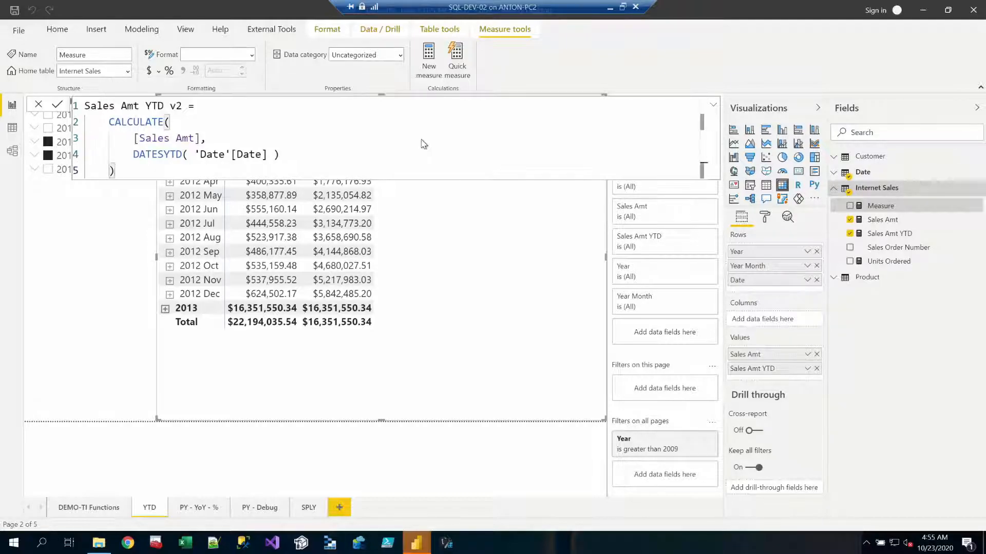
Review the CALCULATE arguments, then commit the Sales Amt YTD v2 measure and add it to the matrix
{"action": "left_click_drag", "start_coordinate": [108, 123], "coordinate": [163, 122]}
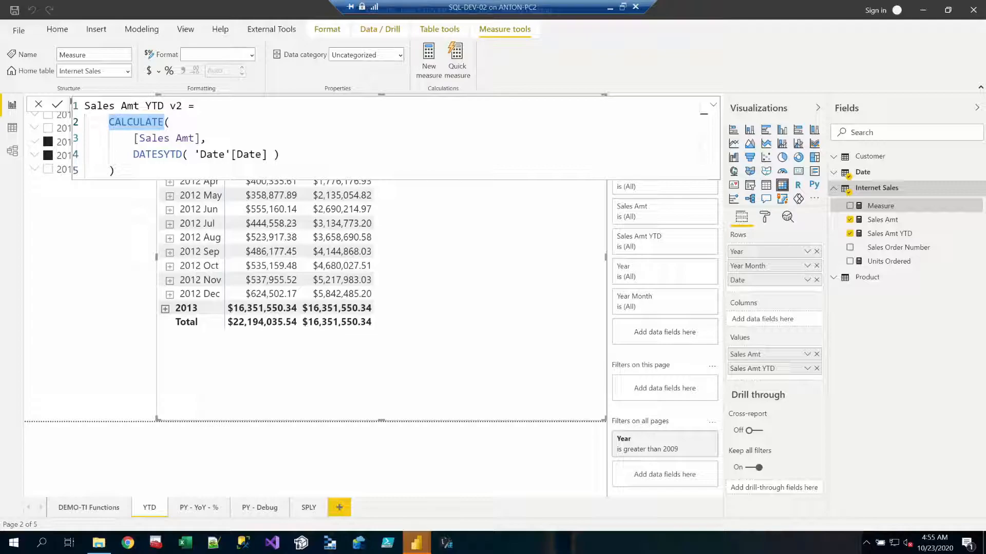
{"action": "left_click", "coordinate": [164, 122]}
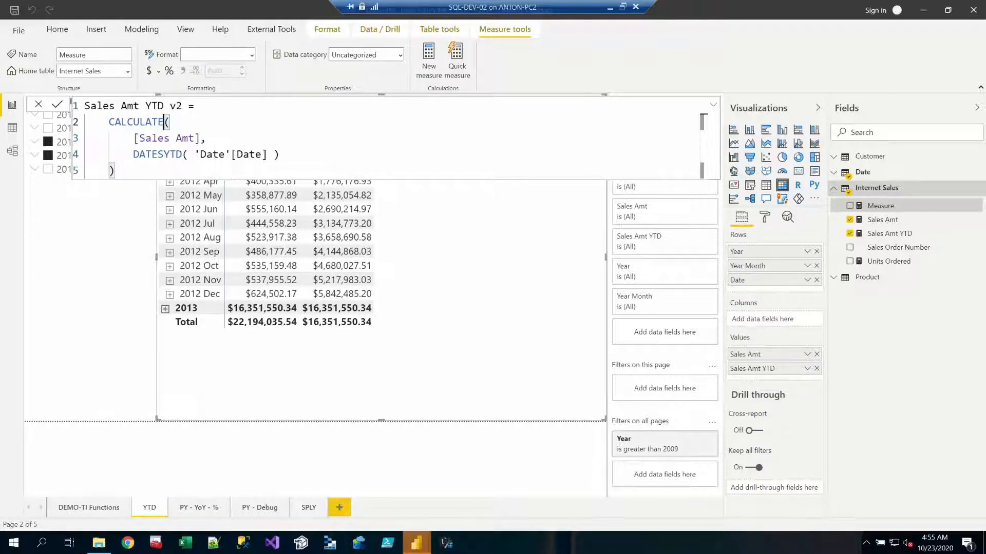
{"action": "left_click_drag", "start_coordinate": [133, 139], "coordinate": [201, 138]}
{"action": "left_click_drag", "start_coordinate": [134, 154], "coordinate": [280, 154]}
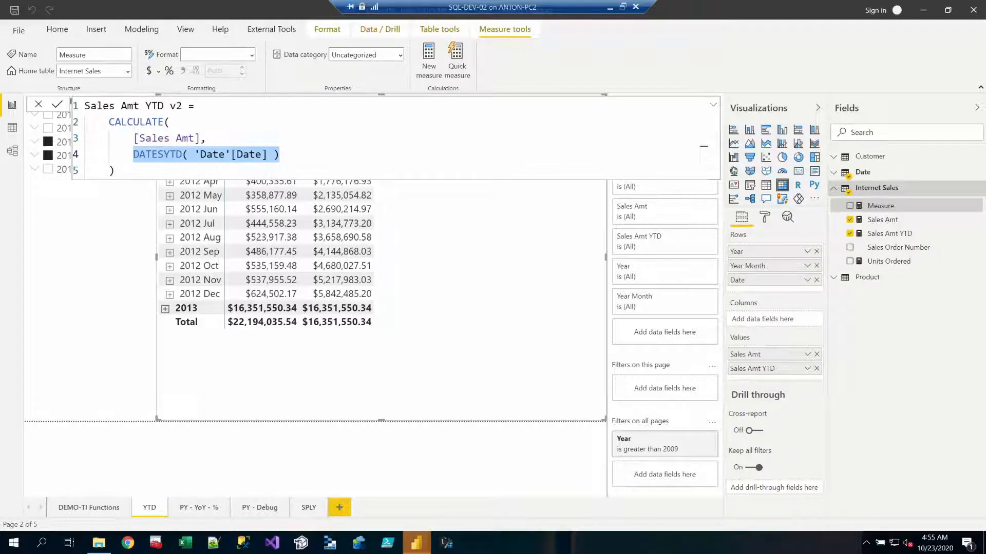
{"action": "left_click", "coordinate": [279, 154]}
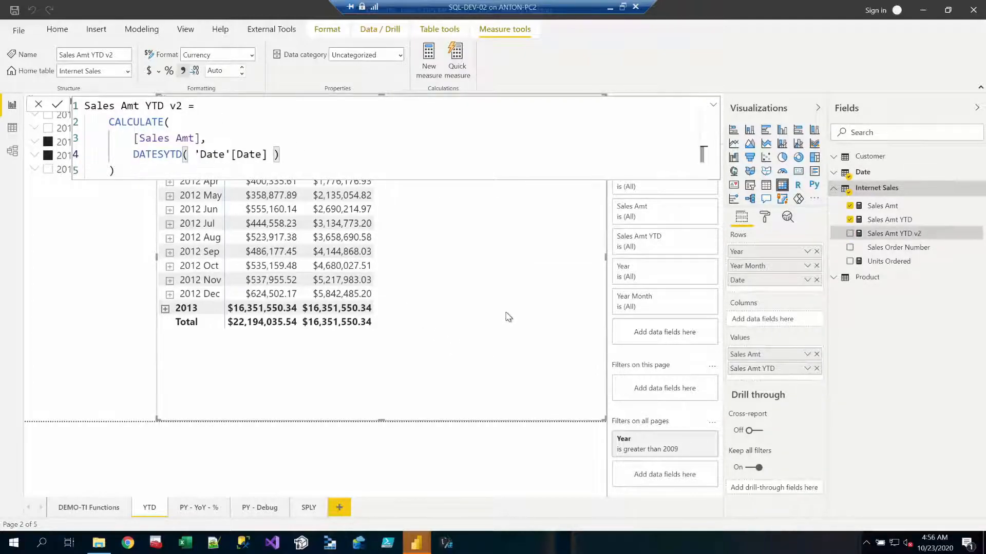
{"action": "left_click", "coordinate": [875, 235]}
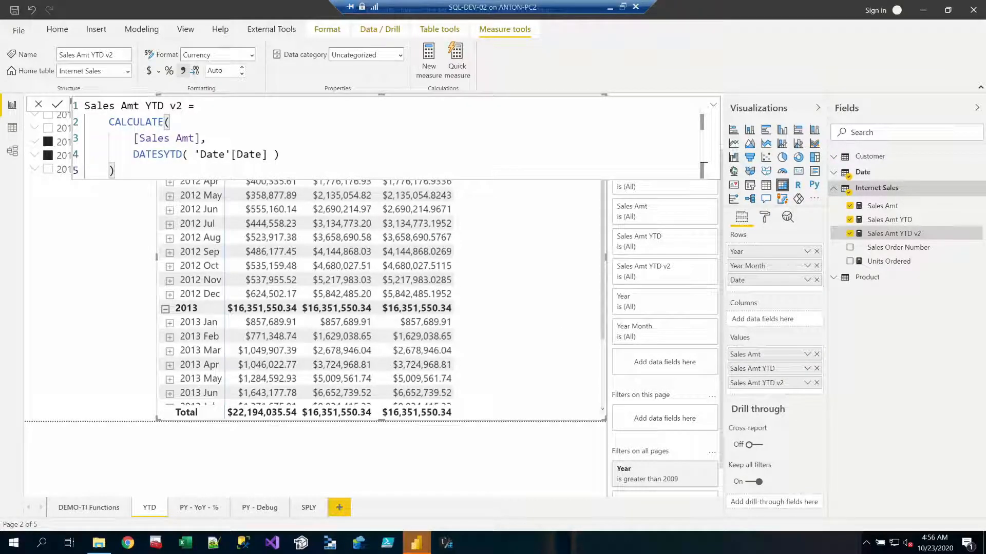
On the PY - YoY - % page, create a new Internet Sales measure named Sales Amt PY
{"action": "left_click", "coordinate": [197, 508]}
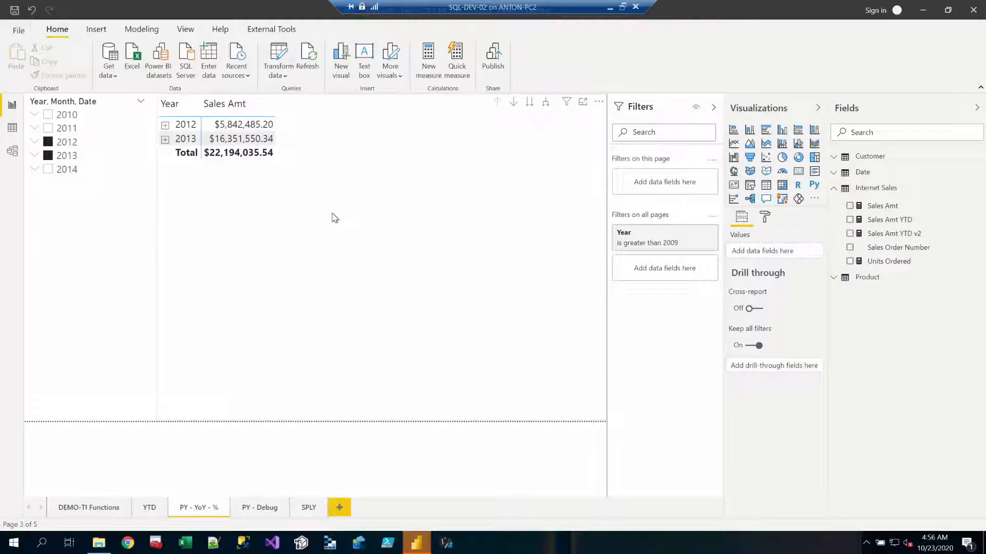
{"action": "left_click", "coordinate": [335, 218]}
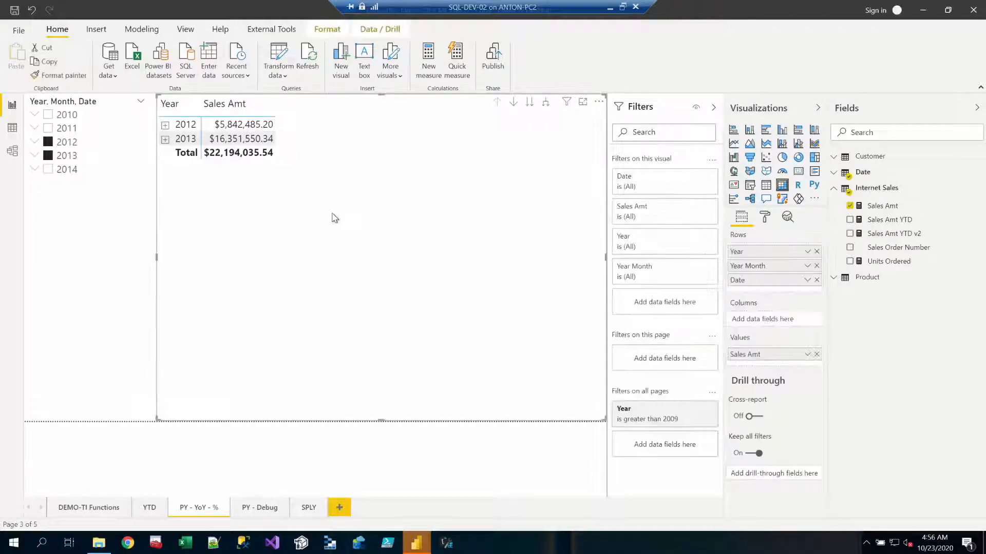
{"action": "right_click", "coordinate": [877, 190]}
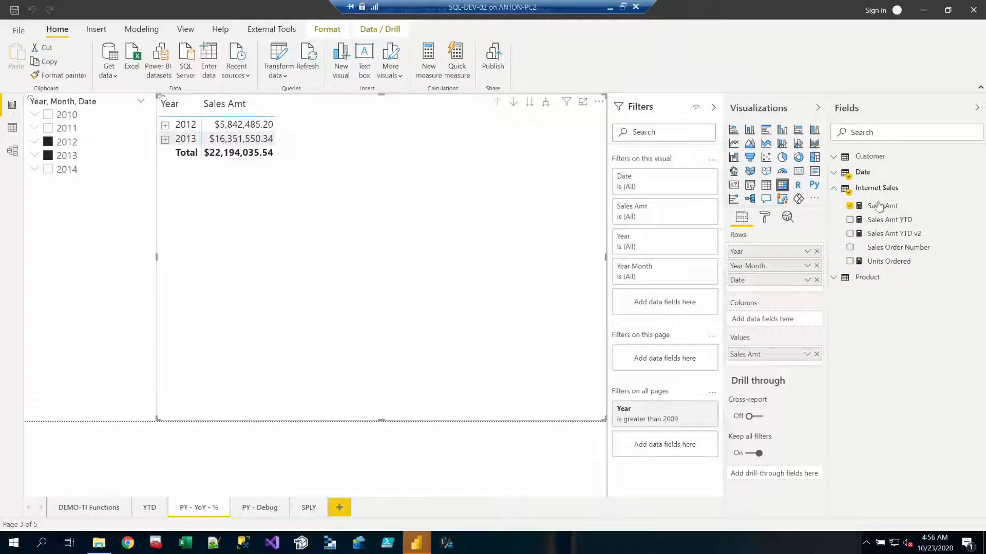
{"action": "type", "text": "Sales Amt PY ="}
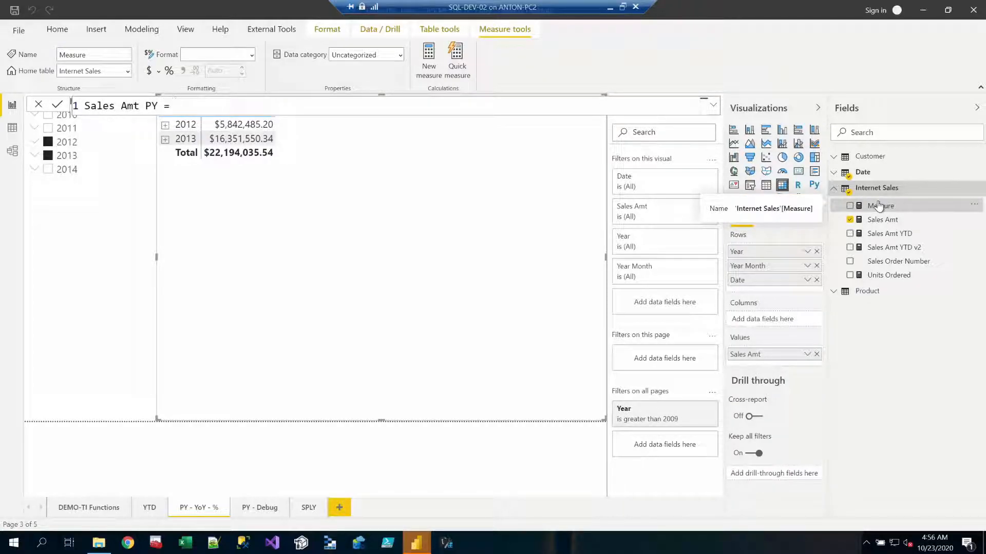
Start the Sales Amt PY formula on a new line with CALCULATE, using [Sales Amt] as the expression
{"action": "key", "text": "shift+Return"}
{"action": "key", "text": "Tab"}
{"action": "type", "text": "CA"}
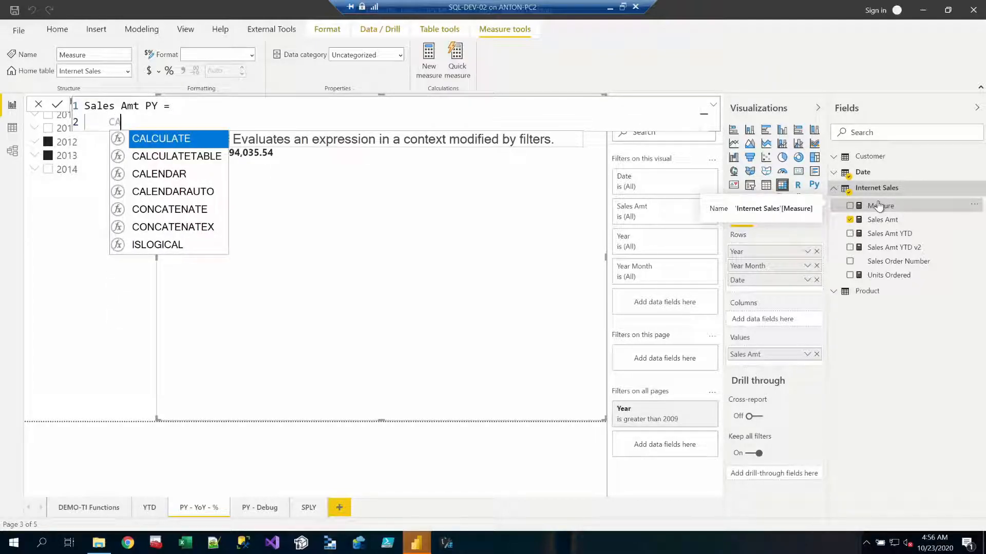
{"action": "key", "text": "Tab"}
{"action": "key", "text": "shift+Return"}
{"action": "key", "text": "Tab"}
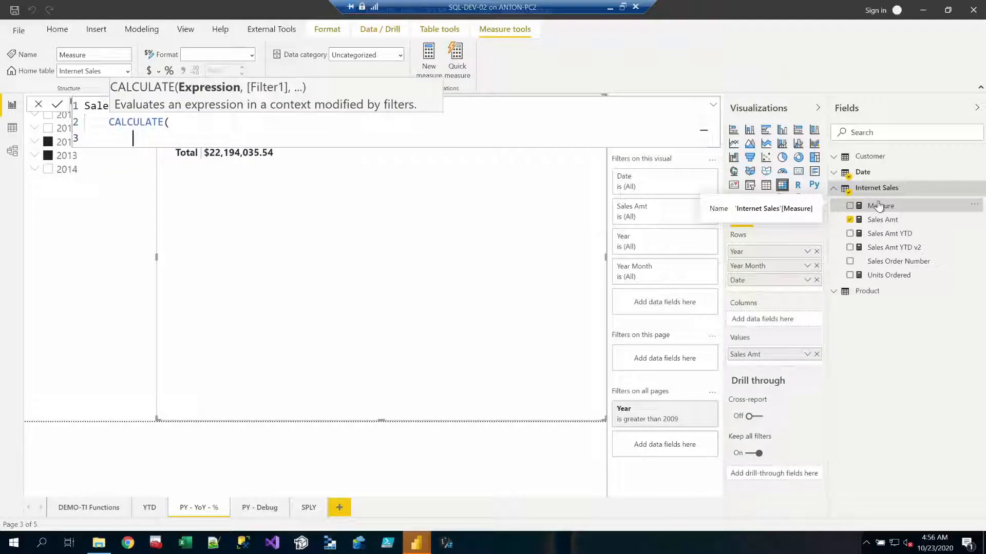
{"action": "type", "text": "[S"}
{"action": "key", "text": "Tab"}
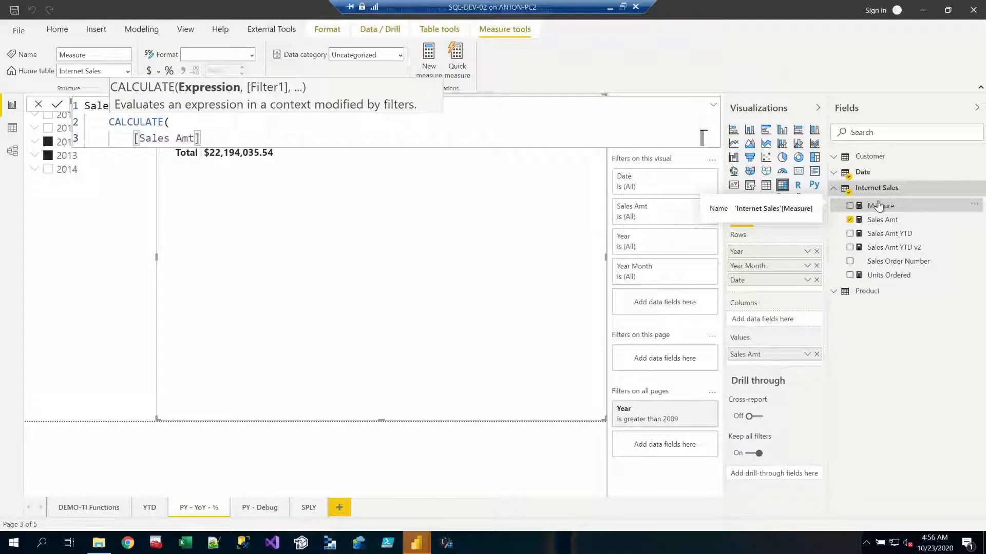
Add PREVIOUSYEAR as the filter argument of CALCULATE on its own line
{"action": "type", "text": ","}
{"action": "key", "text": "shift+Return"}
{"action": "type", "text": "PREV"}
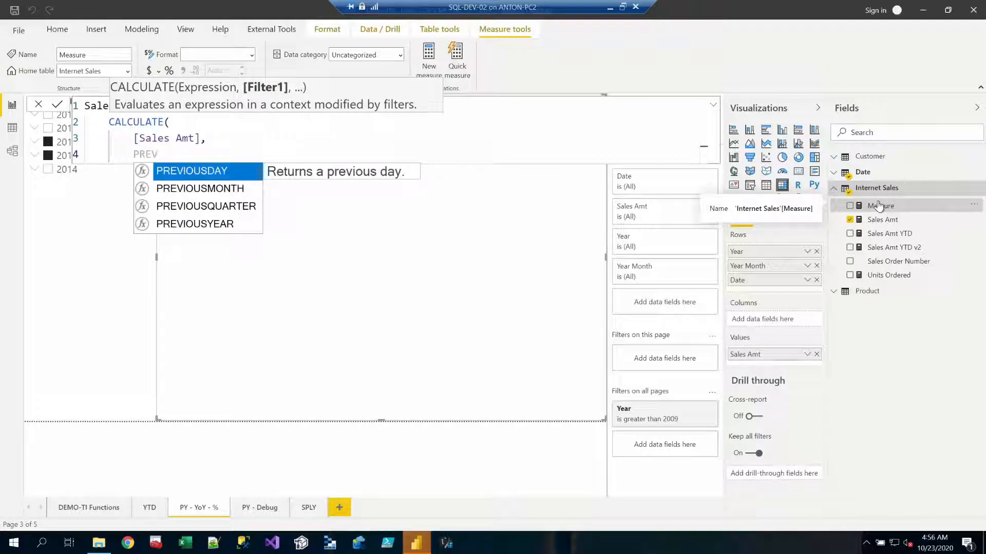
{"action": "key", "text": "Down"}
{"action": "key", "text": "Down"}
{"action": "key", "text": "Down"}
{"action": "key", "text": "Tab"}
Give PREVIOUSYEAR the 'Date'[Date] column as its argument and close both functions' parentheses
{"action": "type", "text": "'da"}
{"action": "key", "text": "Tab"}
{"action": "type", "text": ")"}
{"action": "key", "text": "Return"}
{"action": "key", "text": "Up"}
{"action": "key", "text": "End"}
{"action": "key", "text": "Left"}
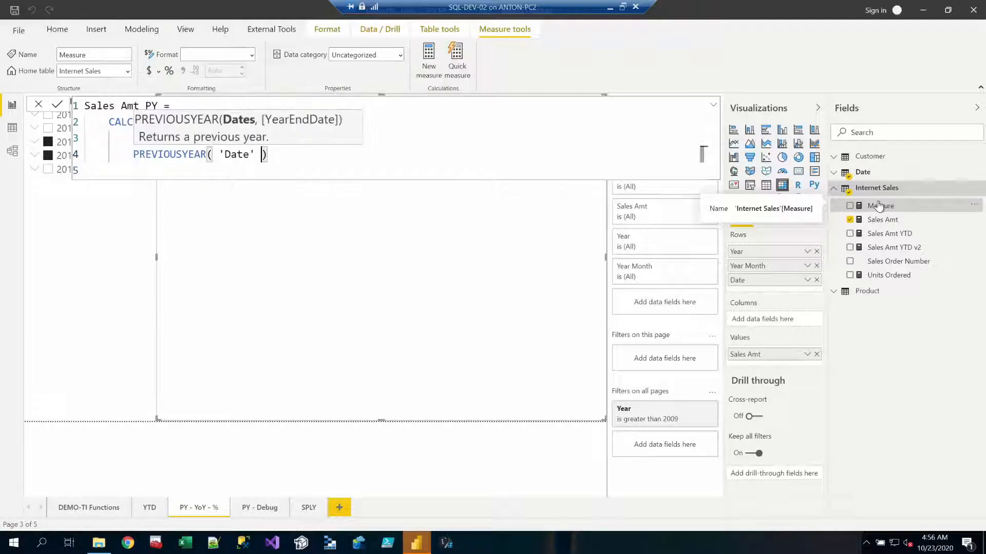
{"action": "key", "text": "Left"}
{"action": "type", "text": "["}
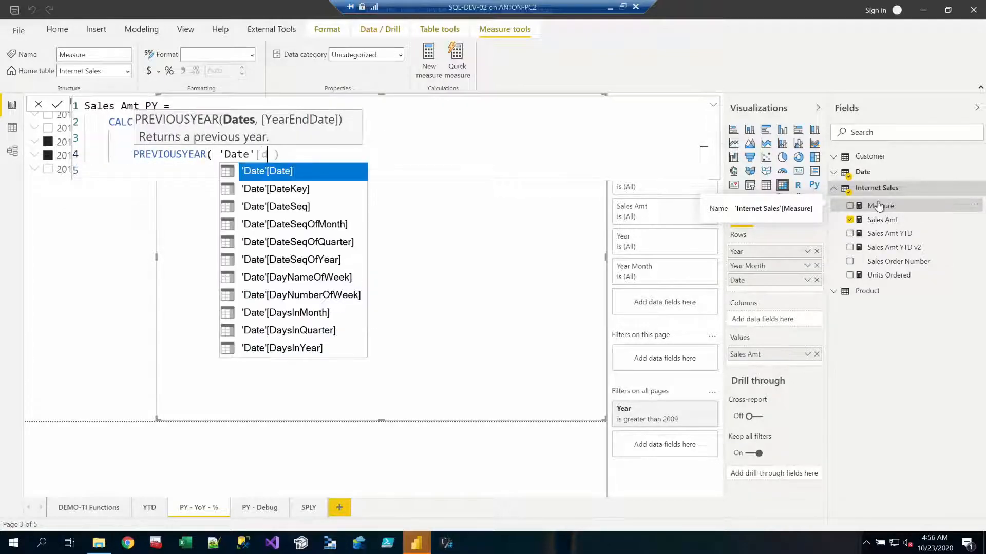
{"action": "key", "text": "Tab"}
{"action": "key", "text": "End"}
{"action": "key", "text": "Down"}
{"action": "type", "text": ")"}
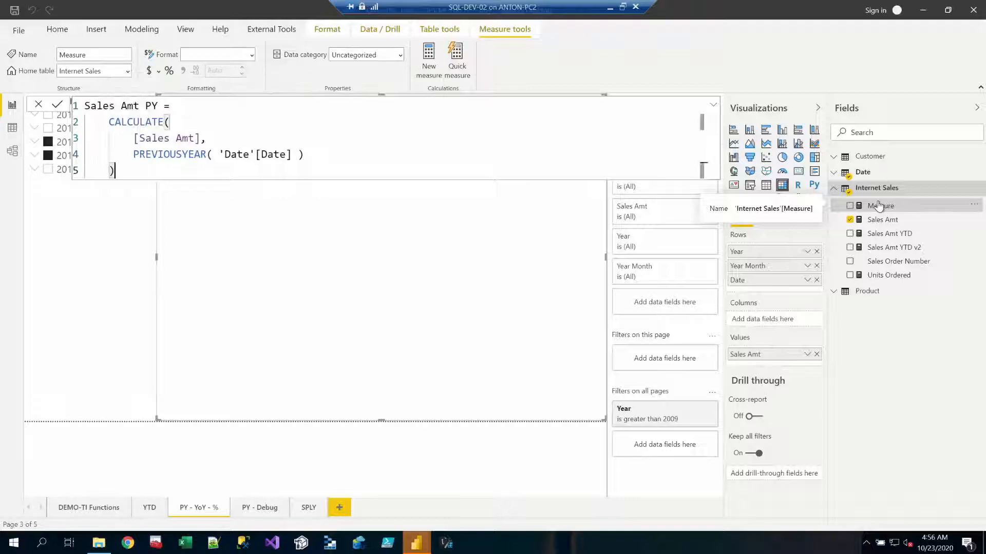
Commit Sales Amt PY with the $ English (United States) currency format and add it to the matrix
{"action": "left_click", "coordinate": [879, 205]}
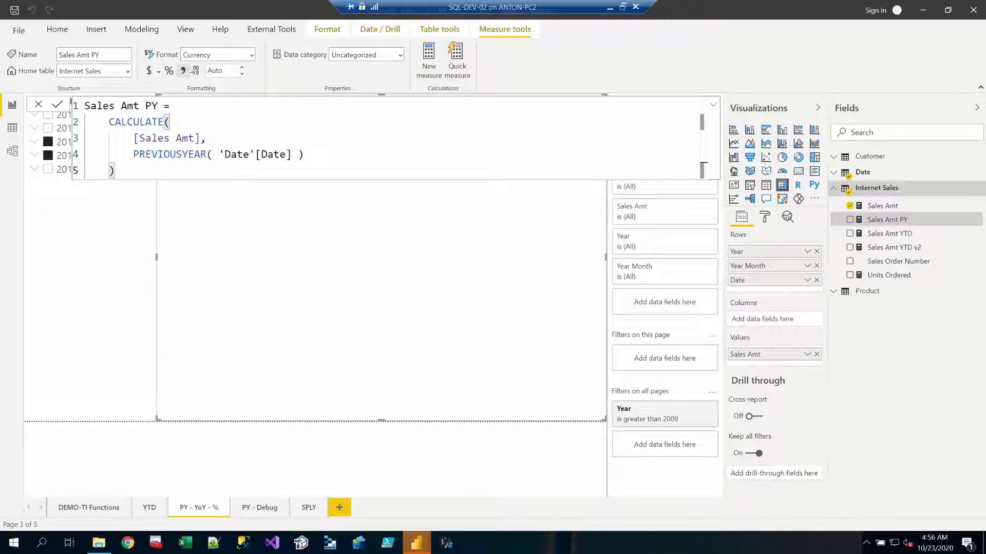
{"action": "left_click", "coordinate": [476, 241]}
{"action": "left_click", "coordinate": [902, 220]}
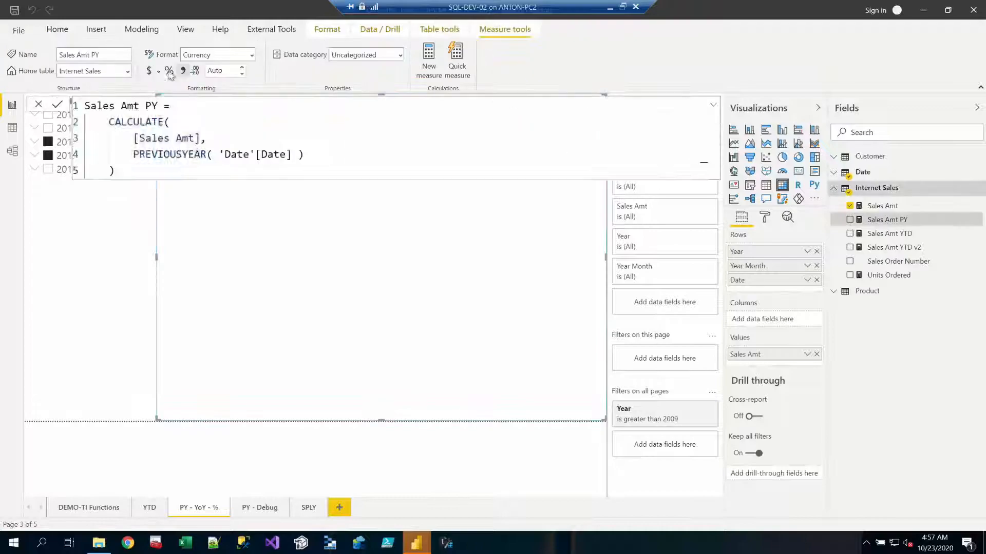
{"action": "left_click", "coordinate": [158, 70]}
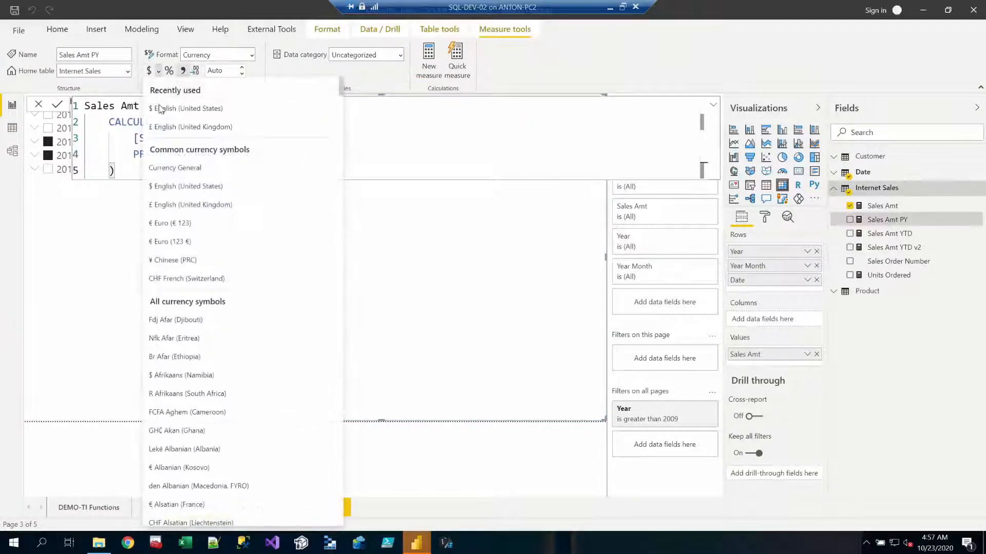
{"action": "left_click", "coordinate": [159, 108]}
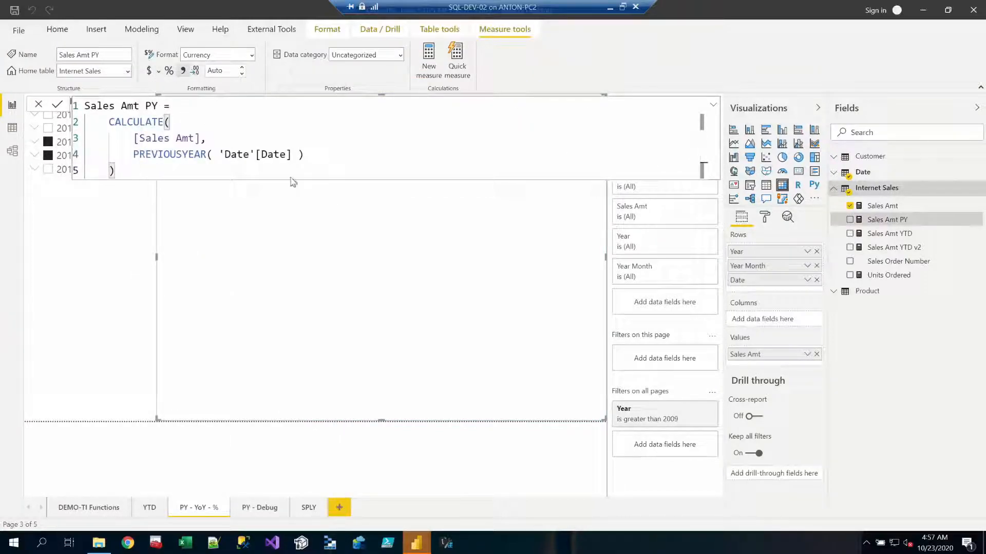
{"action": "left_click", "coordinate": [850, 220]}
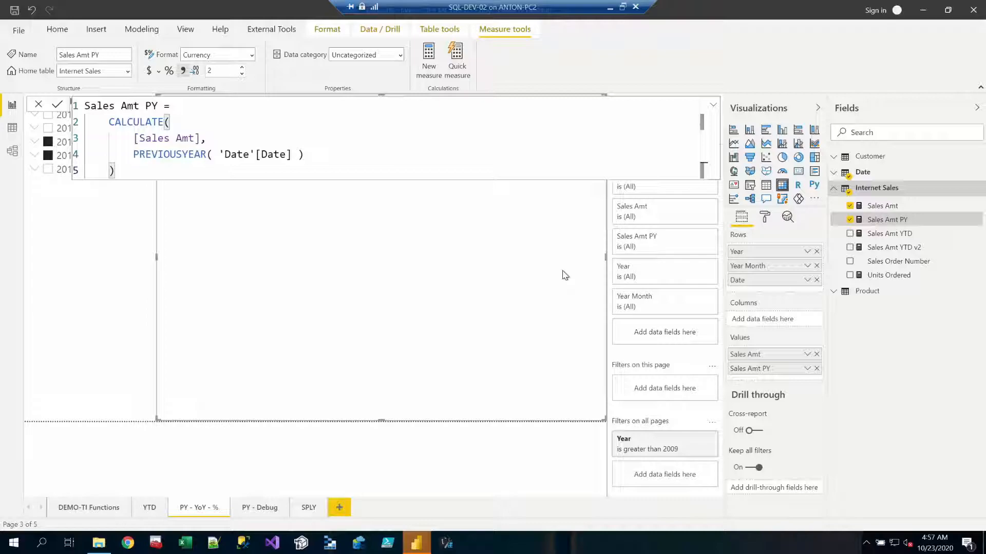
Expand 2013 into months in the matrix and highlight the year's Sales Amt PY value
{"action": "left_click", "coordinate": [211, 352]}
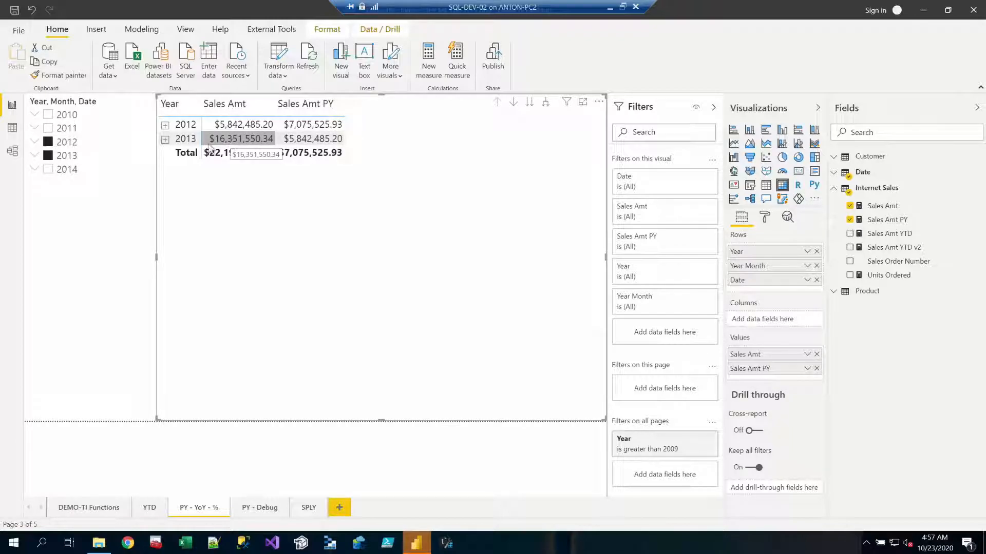
{"action": "left_click", "coordinate": [164, 140]}
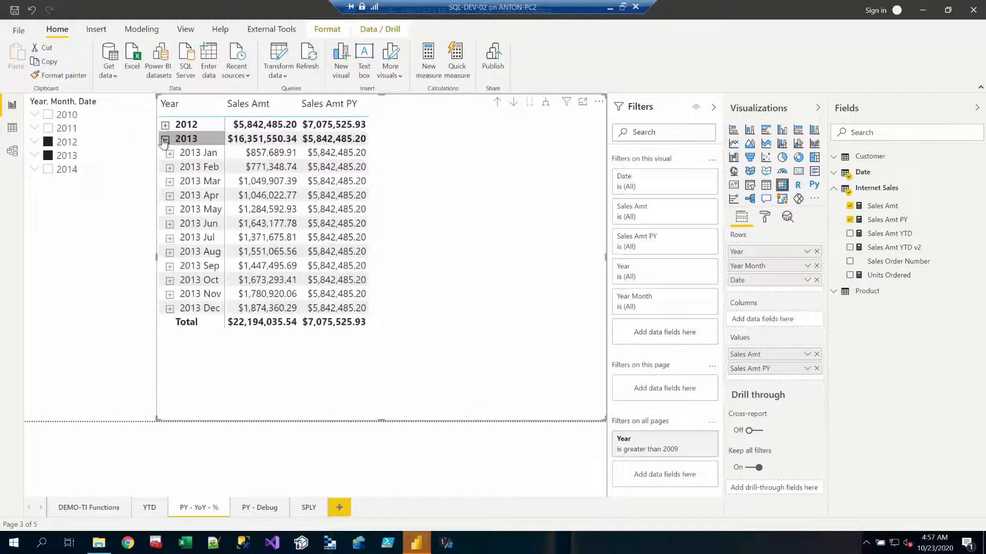
{"action": "left_click", "coordinate": [335, 139]}
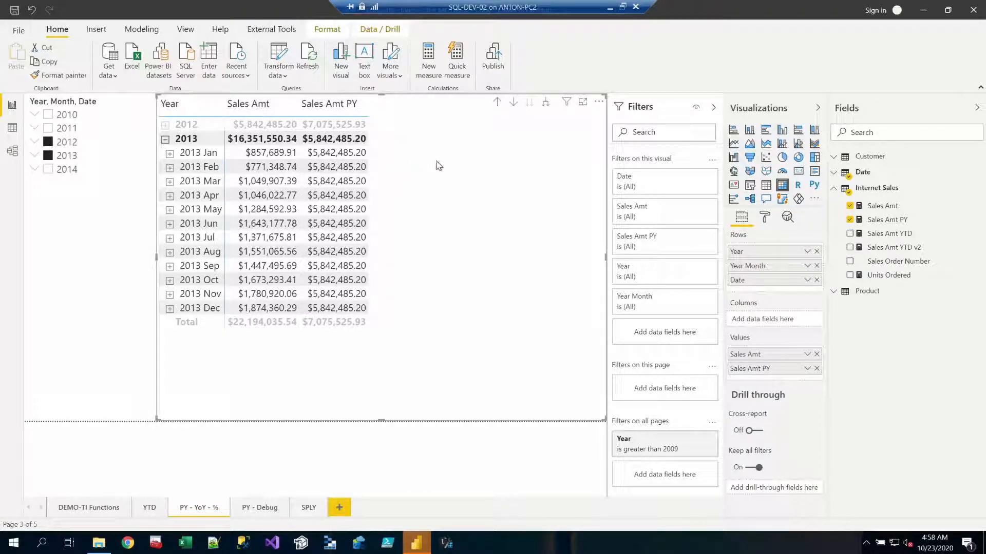
Copy the whole Sales Amt PY formula into a new Internet Sales measure
{"action": "left_click", "coordinate": [887, 220]}
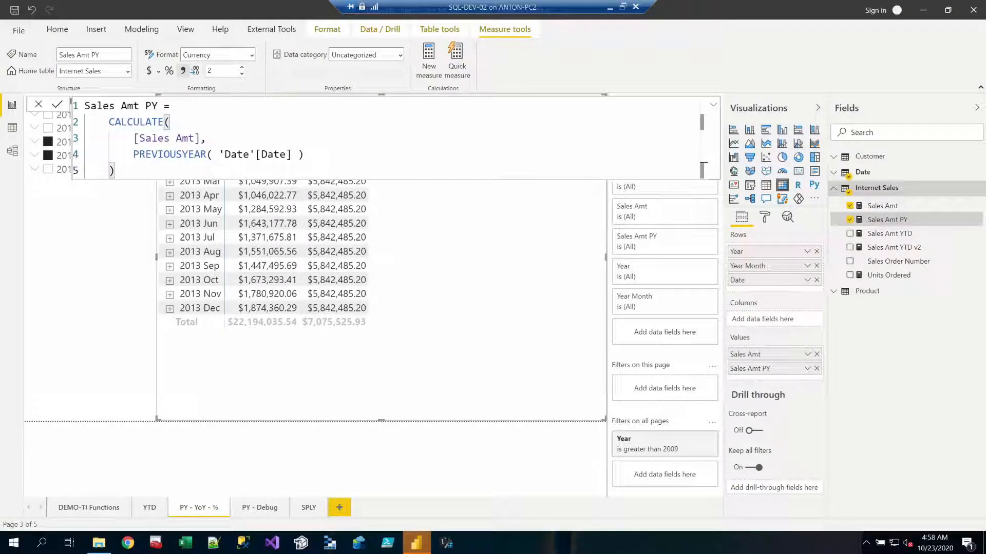
{"action": "key", "text": "ctrl+a"}
{"action": "key", "text": "ctrl+c"}
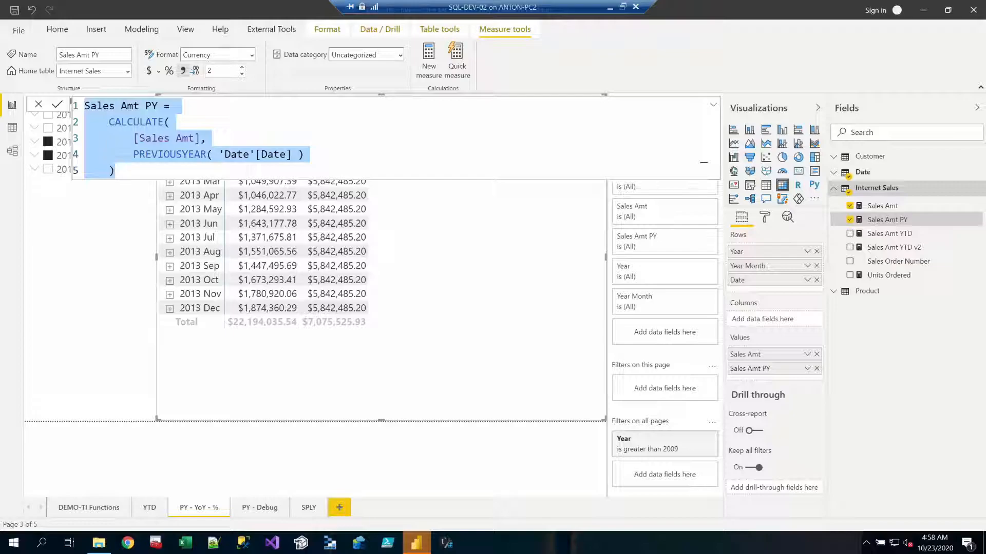
{"action": "key", "text": "Escape"}
{"action": "right_click", "coordinate": [869, 194]}
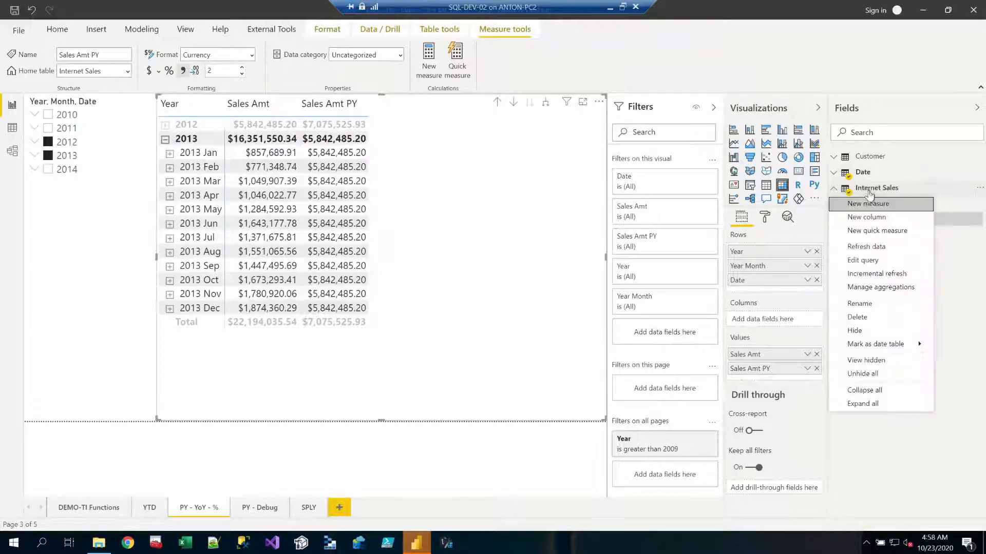
{"action": "key", "text": "Escape"}
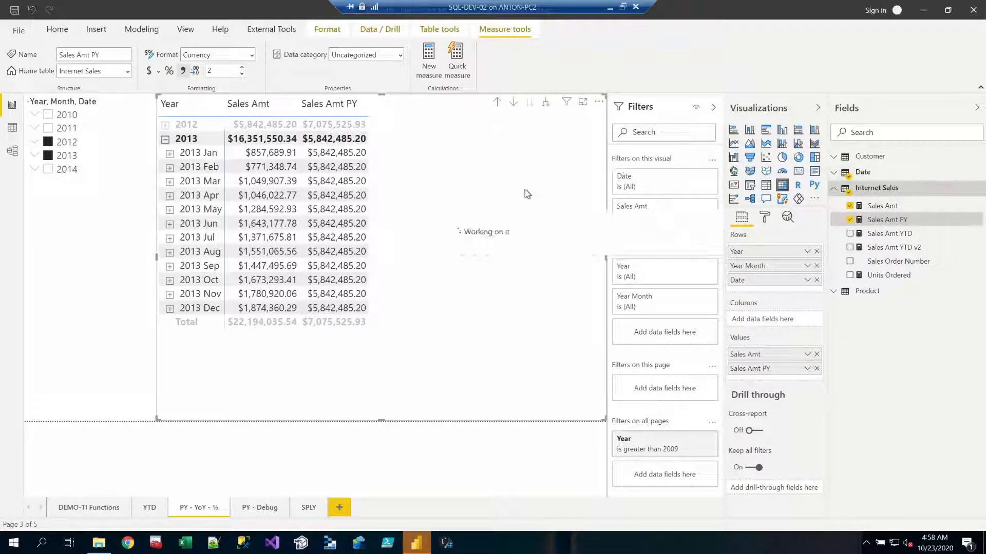
{"action": "key", "text": "ctrl+a"}
{"action": "key", "text": "ctrl+v"}
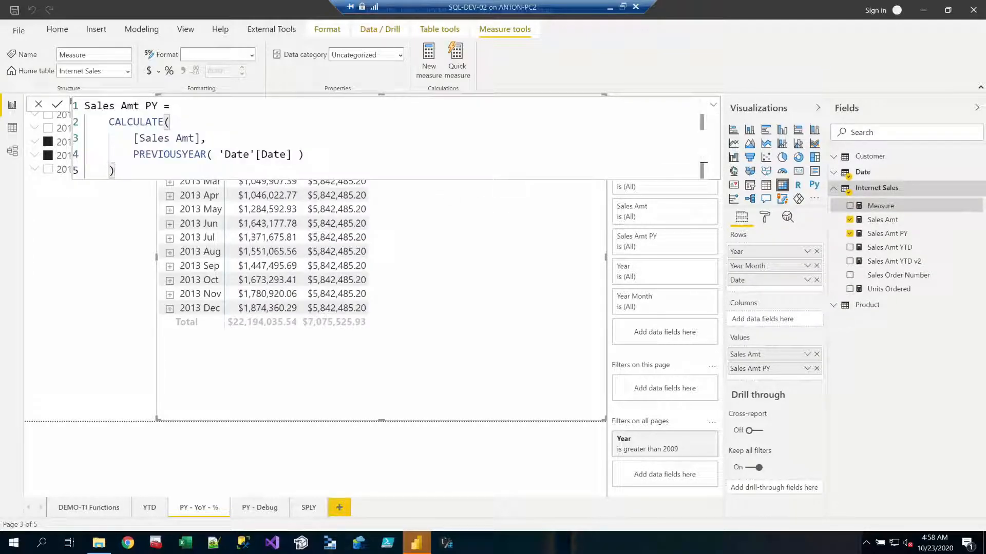
Change the copied measure's name in the formula to Sales Amt PM
{"action": "key", "text": "Up"}
{"action": "key", "text": "Up"}
{"action": "key", "text": "Up"}
{"action": "key", "text": "Up"}
{"action": "key", "text": "shift+Right"}
{"action": "key", "text": "shift+Right"}
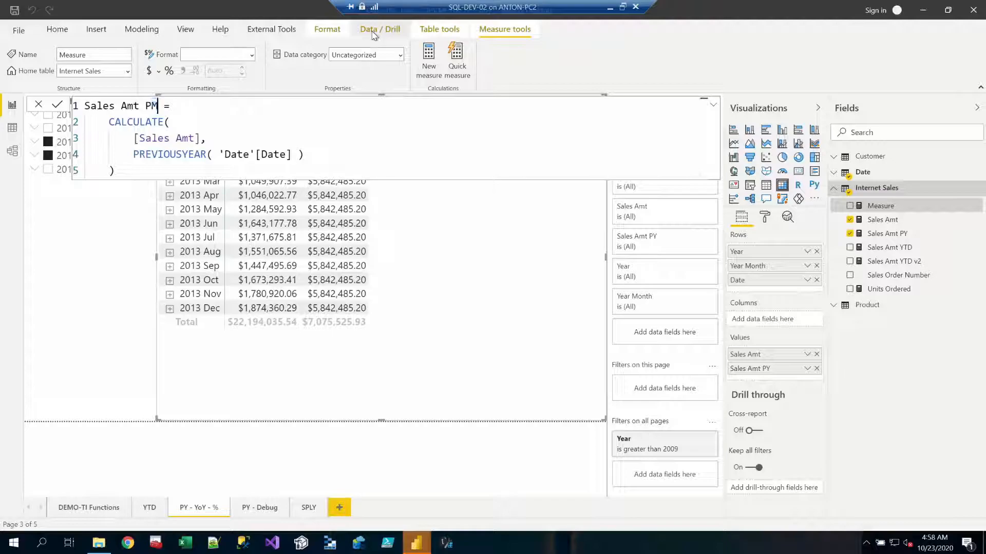
Replace PREVIOUSYEAR with PREVIOUSMONTH in the Sales Amt PM formula and commit the measure
{"action": "double_click", "coordinate": [169, 154]}
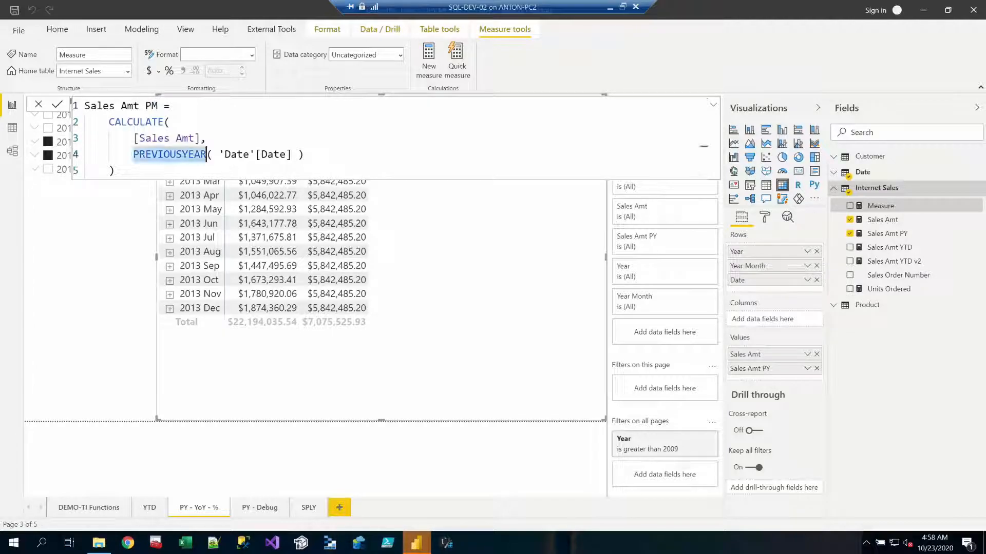
{"action": "type", "text": "PREV"}
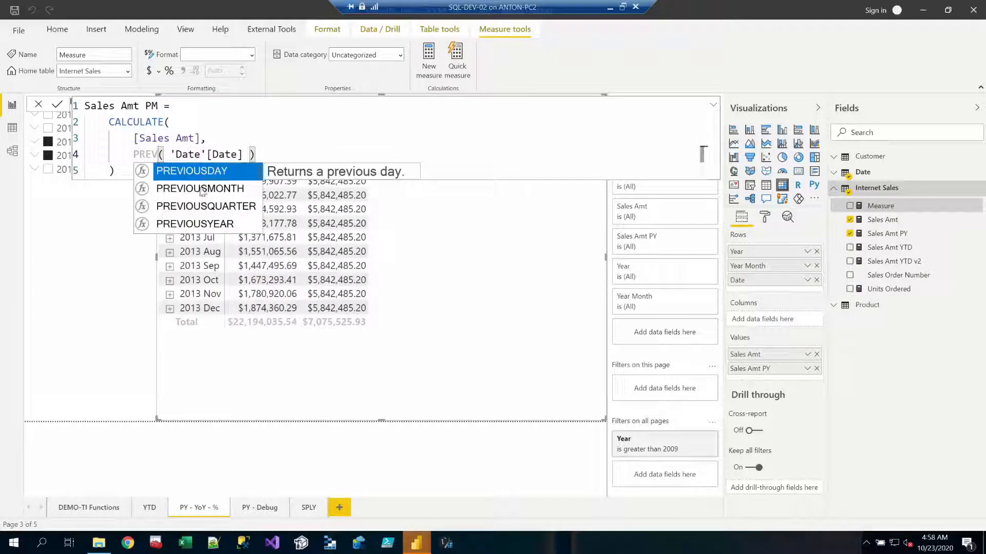
{"action": "key", "text": "Down"}
{"action": "key", "text": "Tab"}
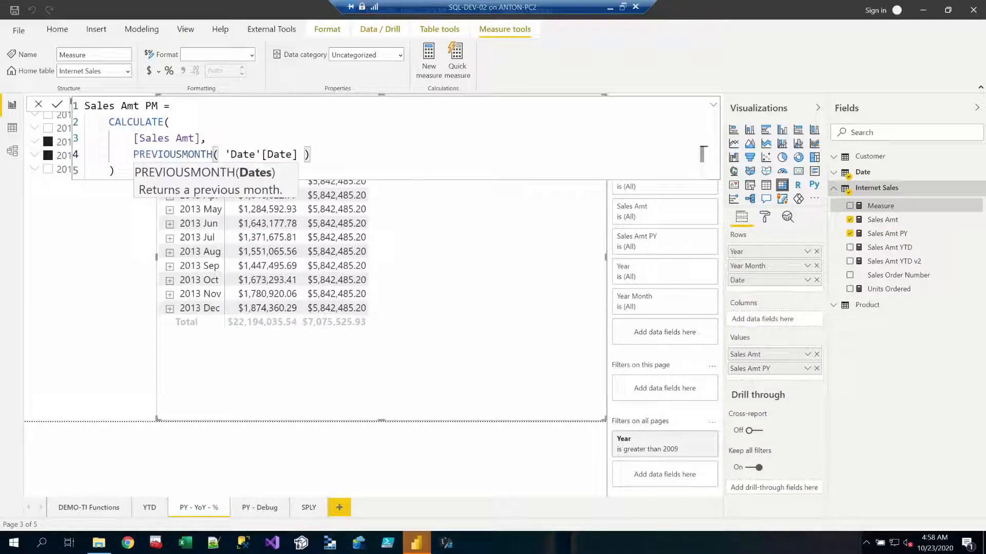
{"action": "key", "text": "Up"}
{"action": "key", "text": "Return"}
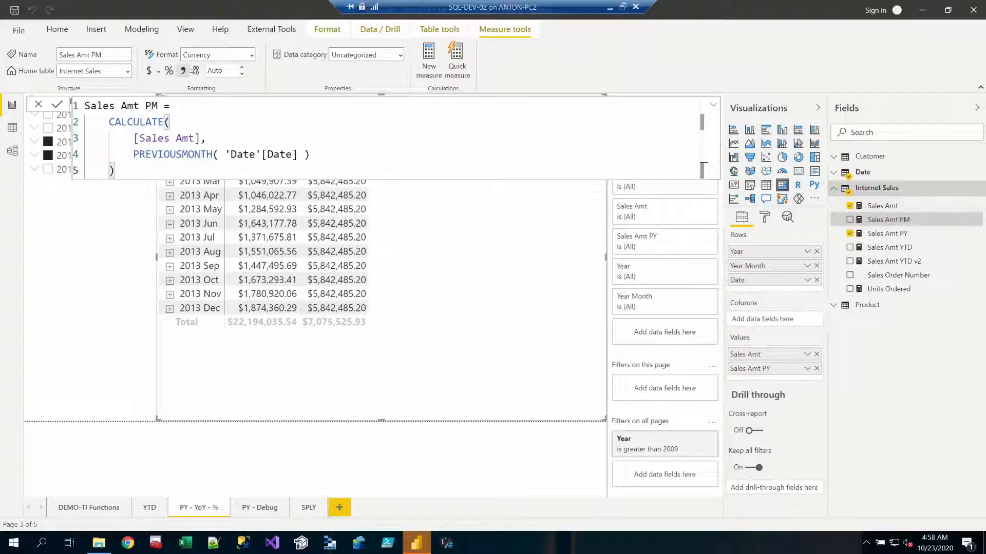
Format Sales Amt PM as $ English (United States) currency and add it to the matrix
{"action": "left_click", "coordinate": [158, 72]}
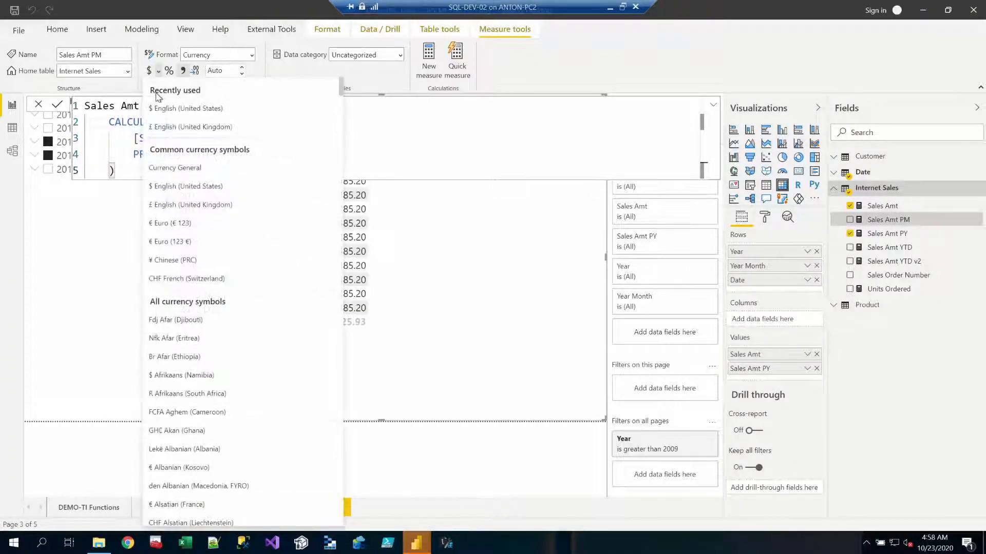
{"action": "left_click", "coordinate": [162, 106]}
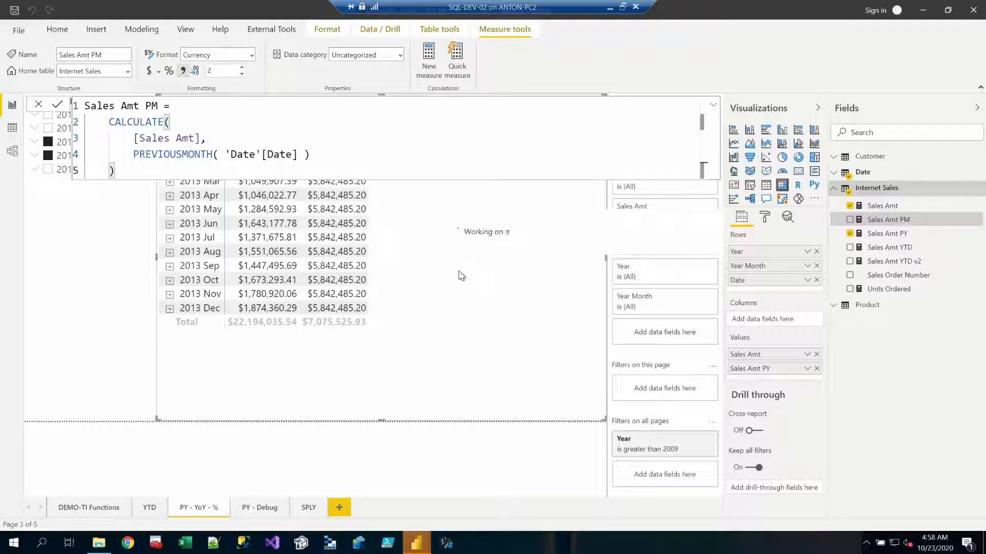
{"action": "left_click", "coordinate": [850, 219]}
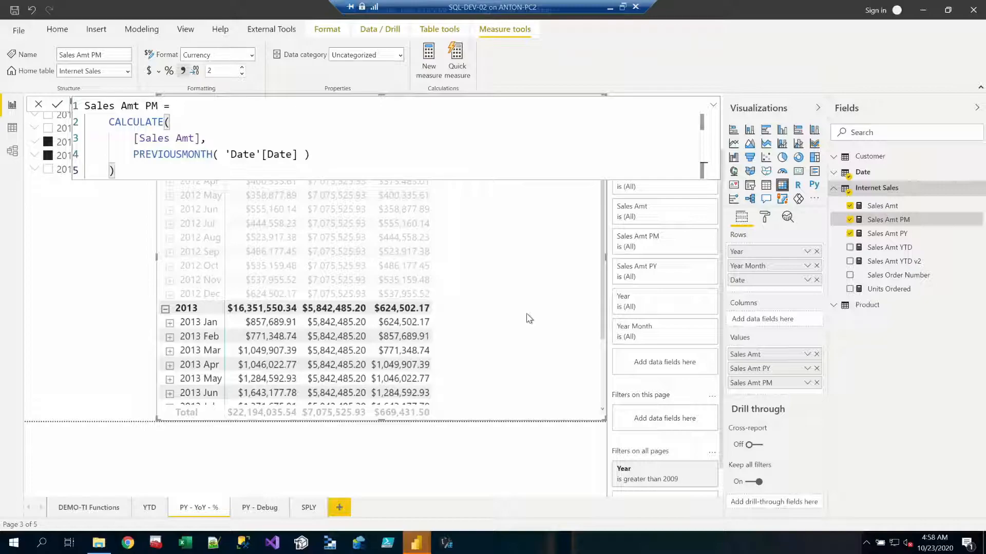
Compare each month's Sales Amt PM with the preceding month's Sales Amt across 2012 and 2013, and deselect the matrix
{"action": "scroll", "coordinate": [528, 318], "scroll_direction": "down", "scroll_amount": 3}
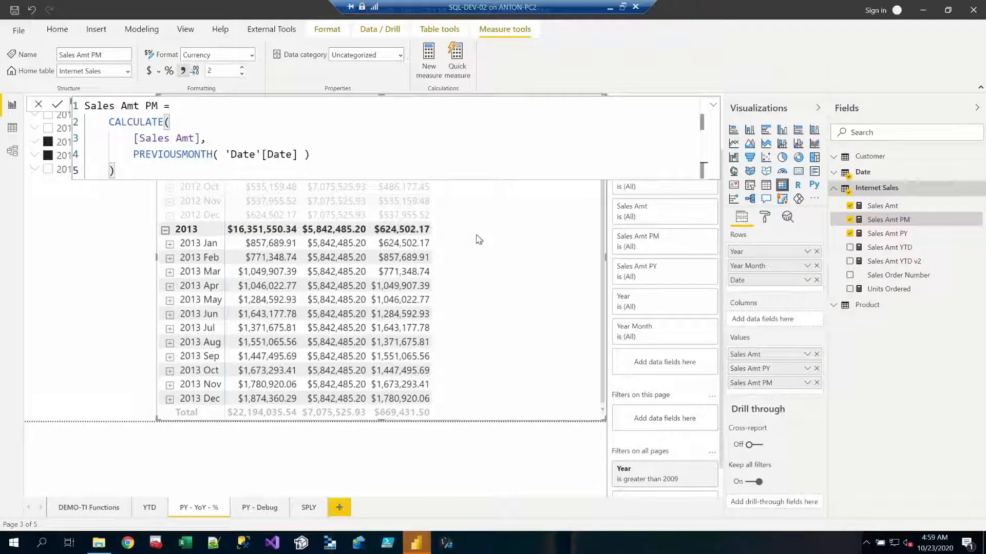
{"action": "scroll", "coordinate": [513, 239], "scroll_direction": "up", "scroll_amount": 1}
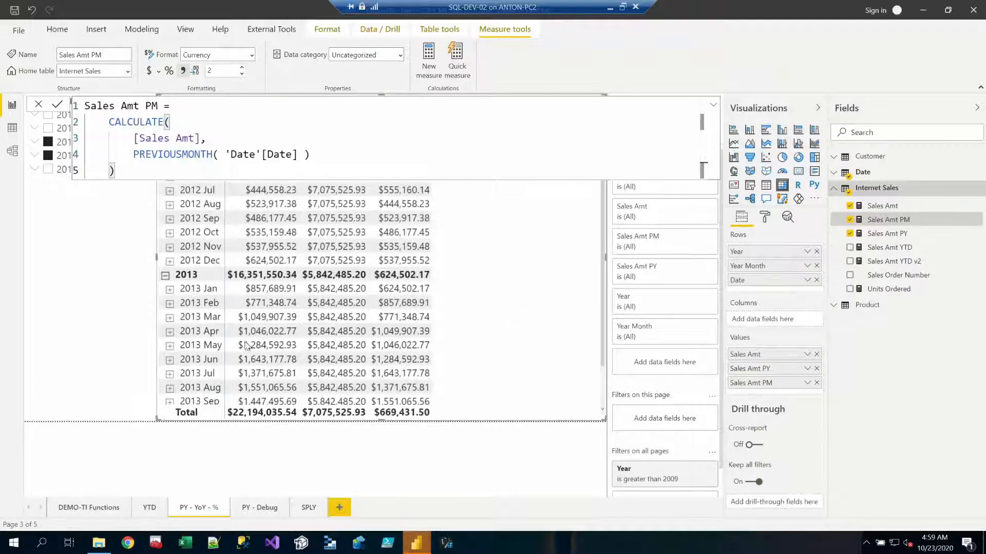
{"action": "left_click", "coordinate": [74, 298]}
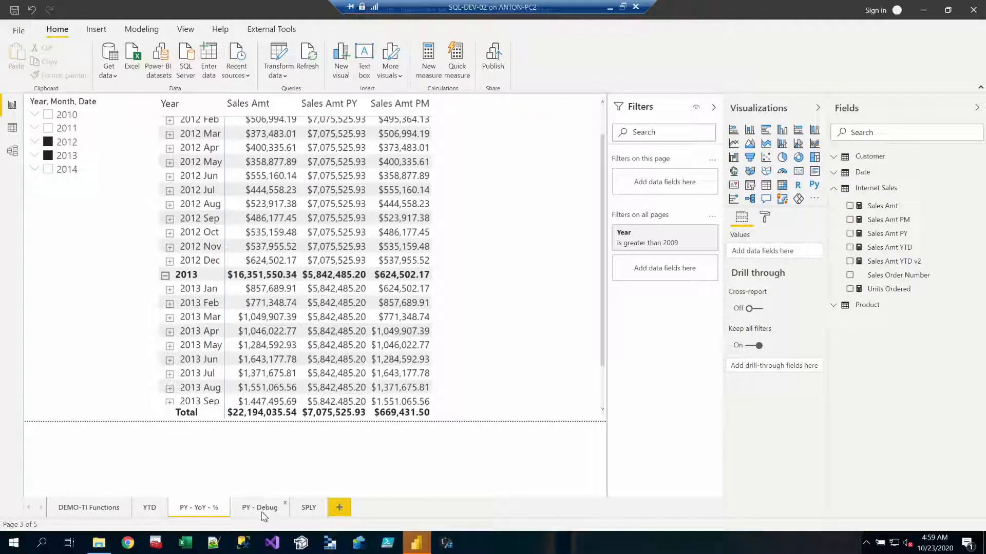
Adjust the matrix's left edge so that it sits just beside the year slicer
{"action": "left_click", "coordinate": [157, 261]}
{"action": "left_click_drag", "start_coordinate": [156, 258], "coordinate": [105, 255]}
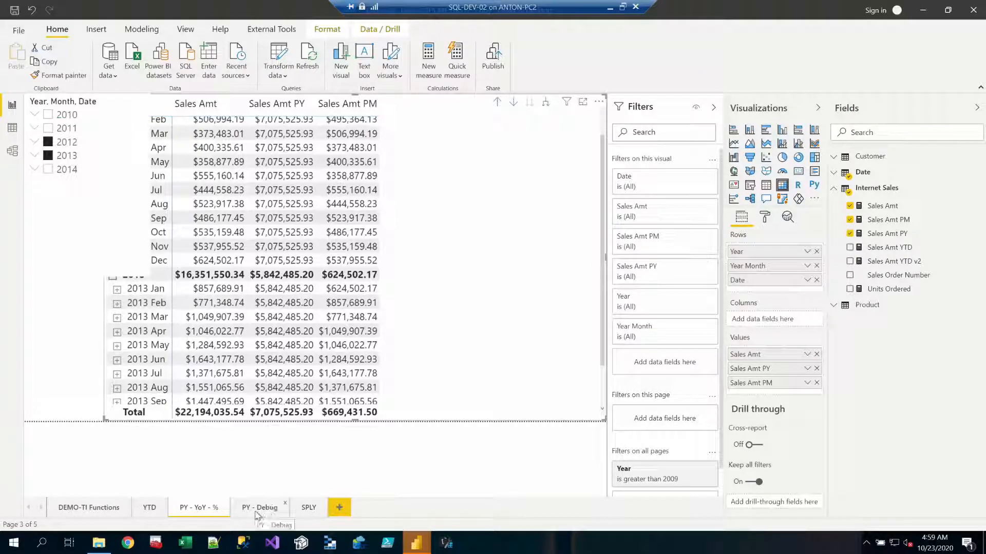
{"action": "left_click_drag", "start_coordinate": [208, 250], "coordinate": [171, 245]}
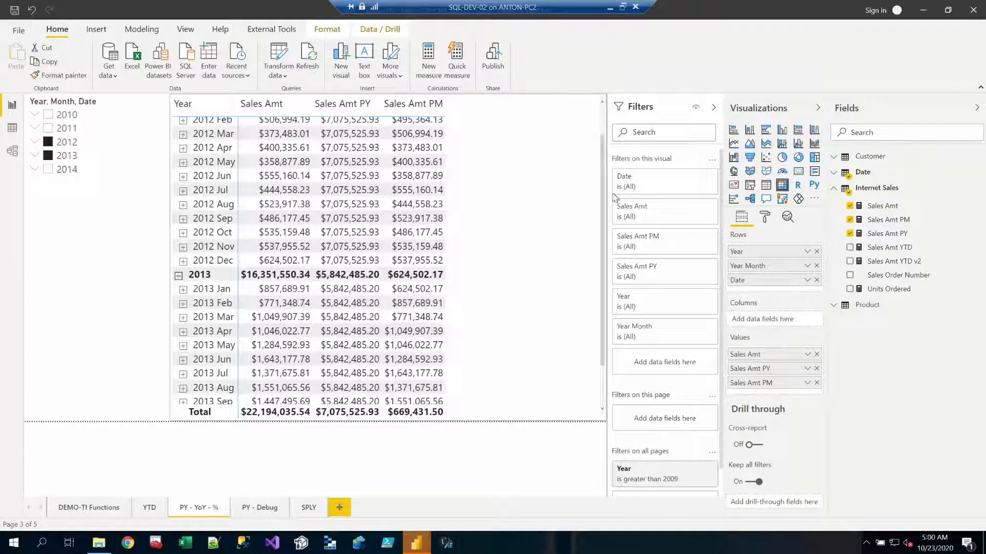
Add a measure to the Date table: DateDebugCC = FORMAT( MIN('Date'[Date]), "yyyy-mm-dd" ) & " to " & FORMAT( MAX('Date'[Date]), "yyyy-mm-dd" )
{"action": "left_click", "coordinate": [834, 190]}
{"action": "scroll", "coordinate": [539, 182], "scroll_direction": "up", "scroll_amount": 1}
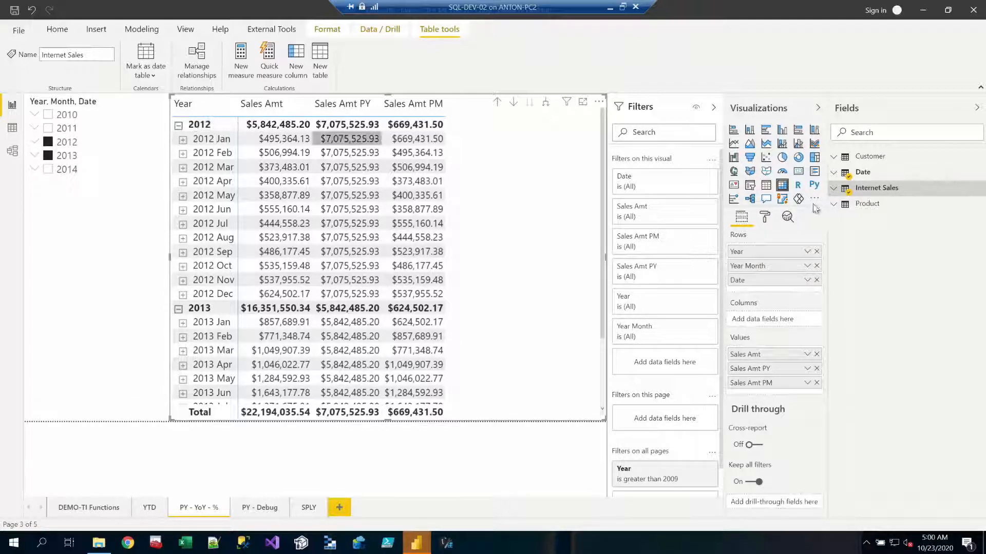
{"action": "right_click", "coordinate": [867, 173]}
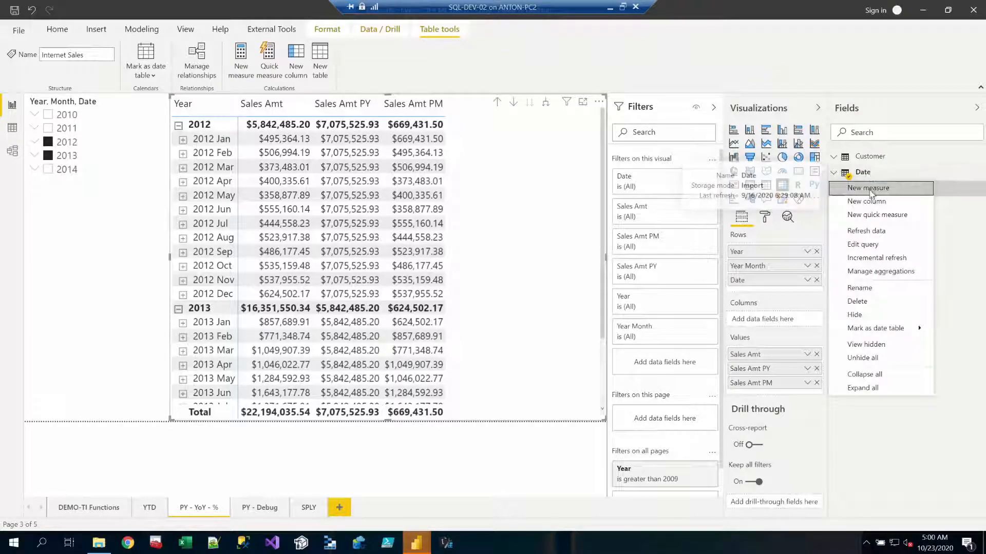
{"action": "key", "text": "Escape"}
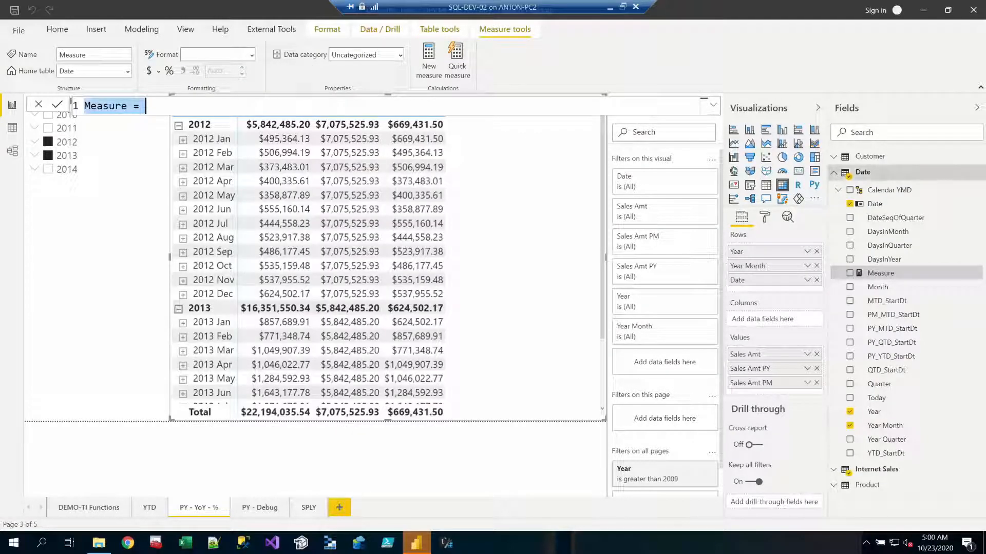
{"action": "type", "text": "DateDebugCC FORMAT( MIN('Date'[Date]), \"yyyy-mm-dd\" ) & \" to \" & FORMAT( MAX('Date'[Date]), \"yyyy-mm-dd\" )"}
{"action": "type", "text": "="}
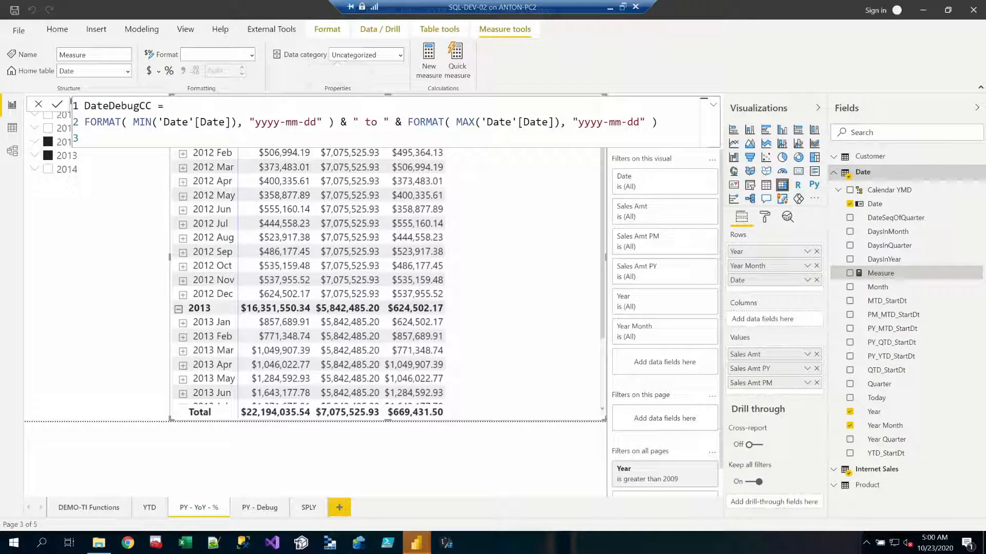
{"action": "left_click", "coordinate": [352, 121]}
{"action": "left_click", "coordinate": [506, 162]}
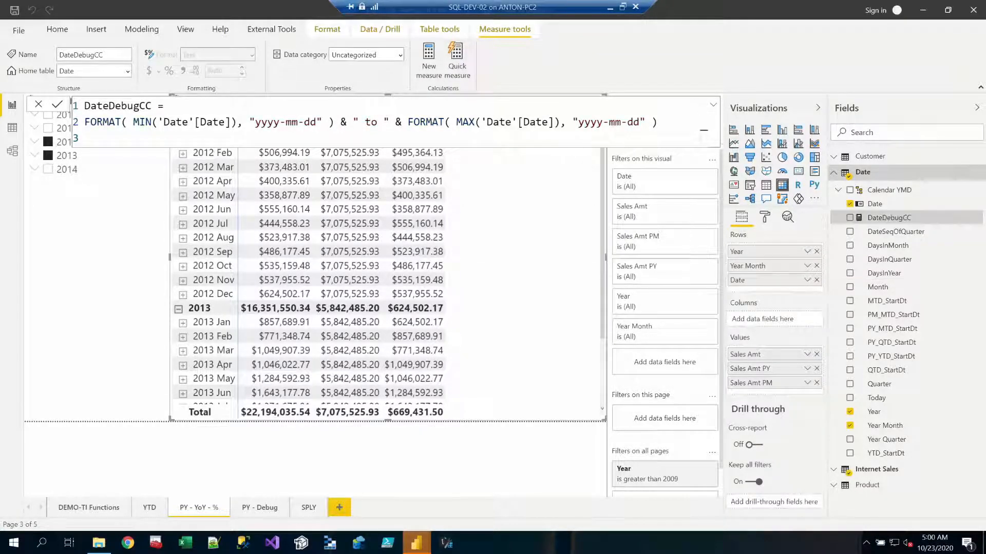
Review the MIN, MAX and date-format parts of the DateDebugCC formula, and add the measure to the matrix
{"action": "left_click_drag", "start_coordinate": [84, 122], "coordinate": [328, 122]}
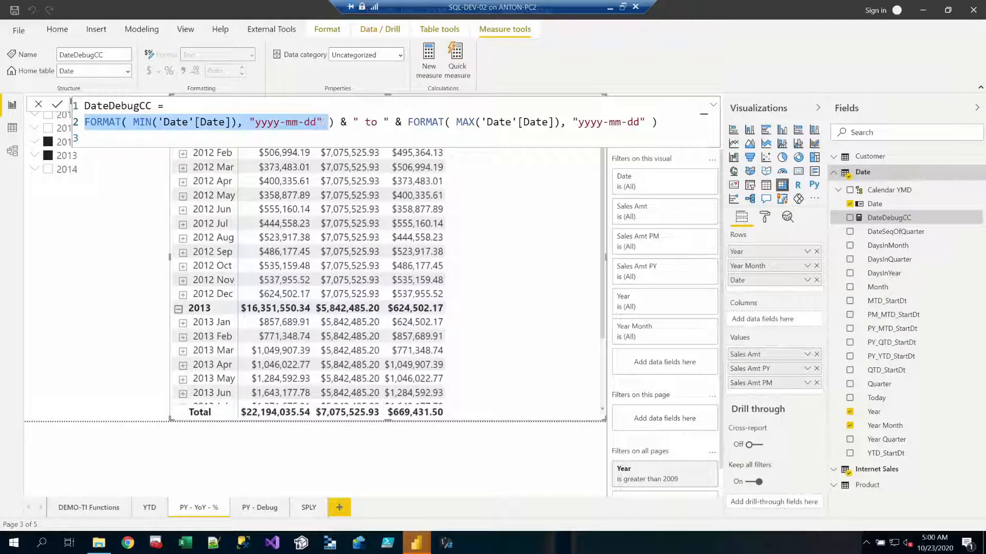
{"action": "left_click", "coordinate": [334, 122]}
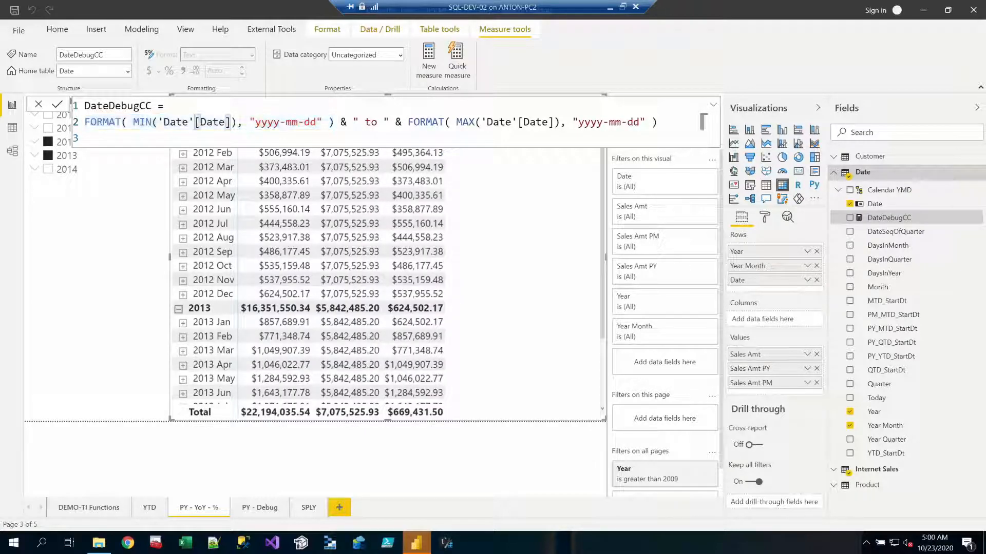
{"action": "left_click_drag", "start_coordinate": [133, 123], "coordinate": [231, 123]}
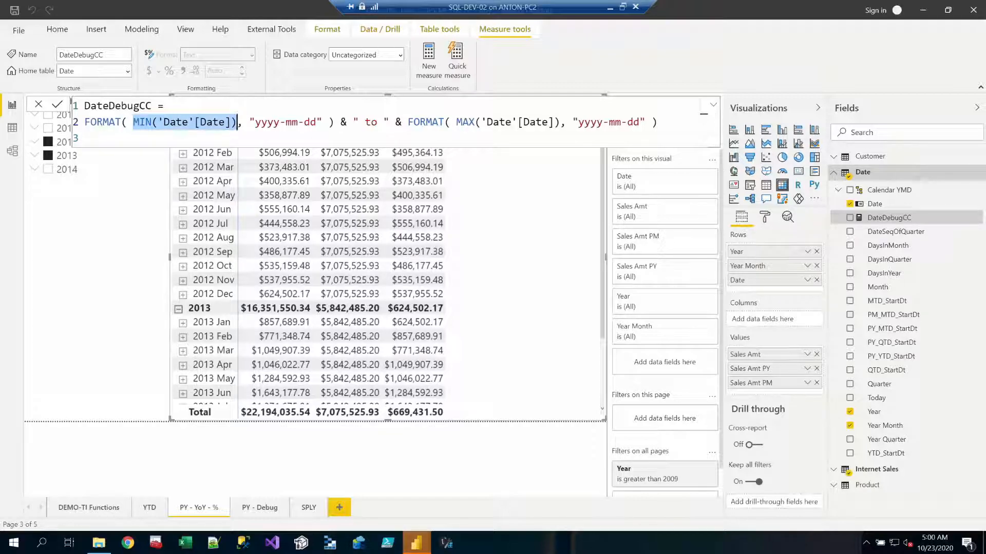
{"action": "left_click_drag", "start_coordinate": [250, 122], "coordinate": [328, 122]}
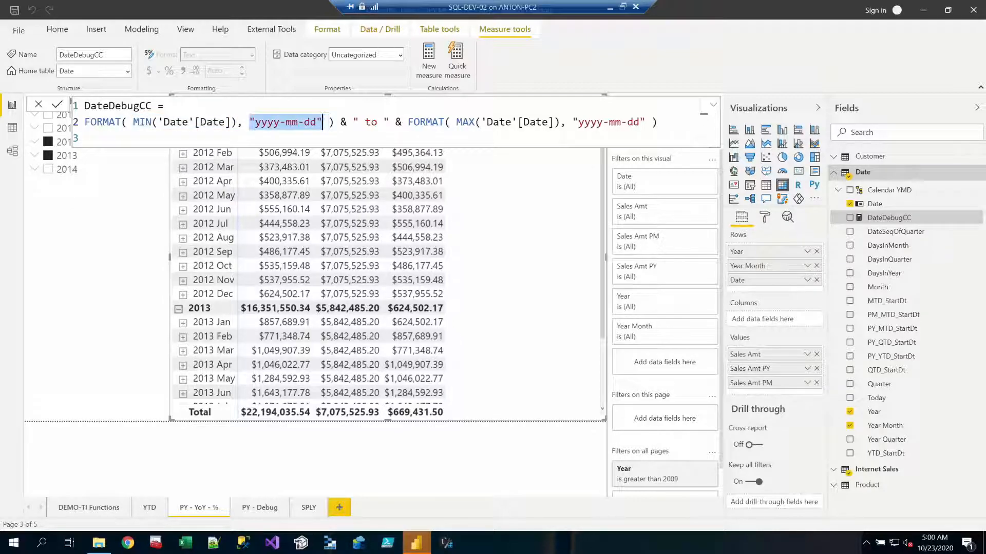
{"action": "left_click_drag", "start_coordinate": [456, 122], "coordinate": [573, 123]}
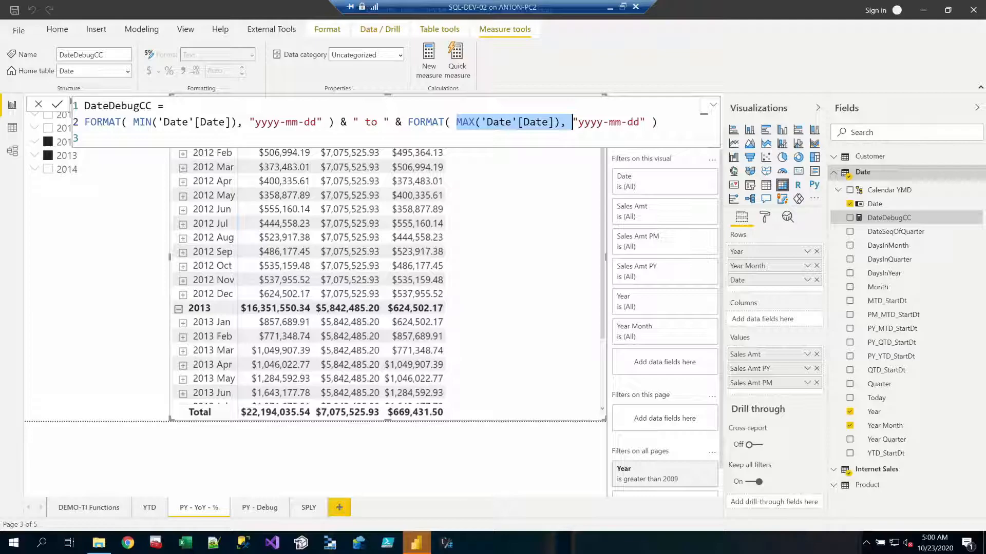
{"action": "left_click", "coordinate": [534, 122]}
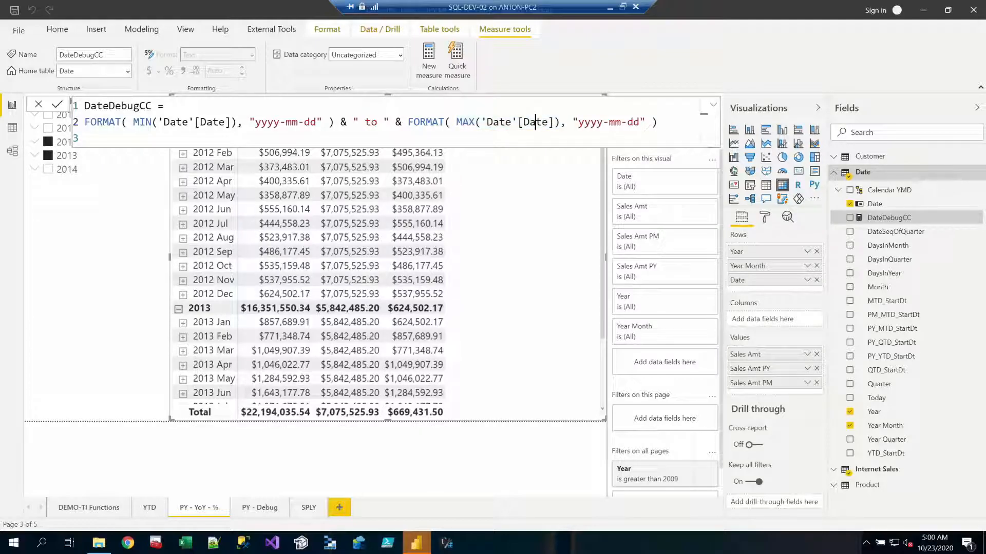
{"action": "left_click", "coordinate": [559, 199]}
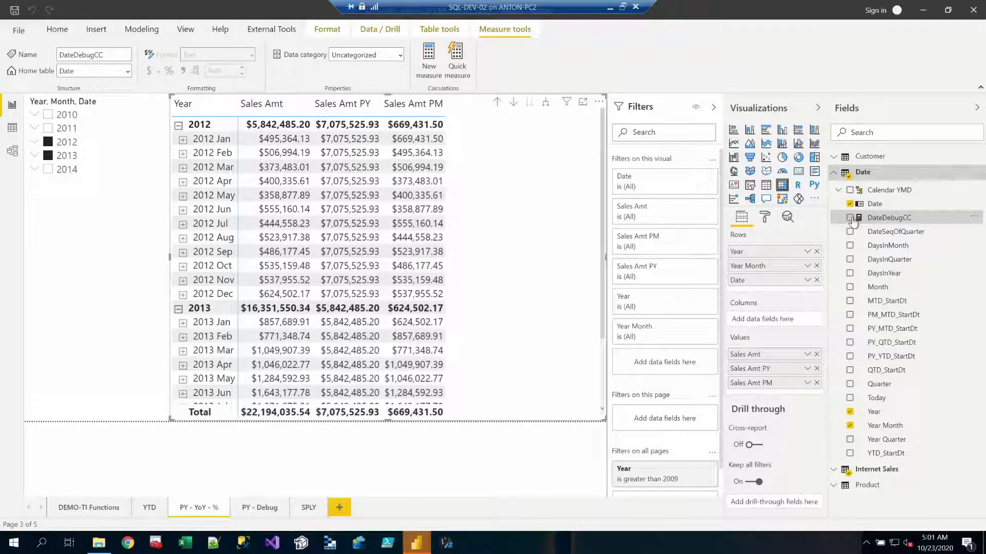
{"action": "left_click", "coordinate": [850, 218]}
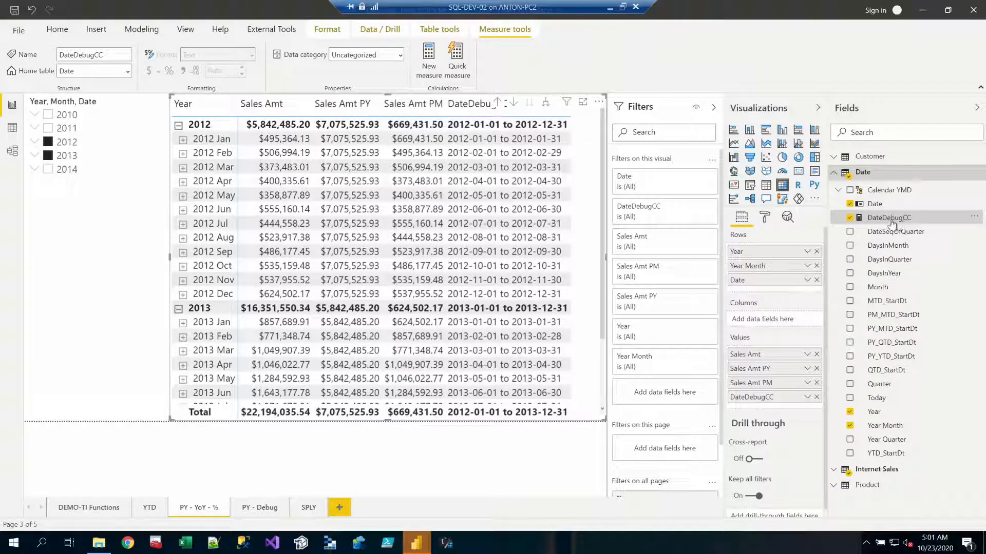
Start a measure named DateDebugCC PY in the Date table, using CALCULATE with [DateDebugCC] as its expression
{"action": "right_click", "coordinate": [887, 176]}
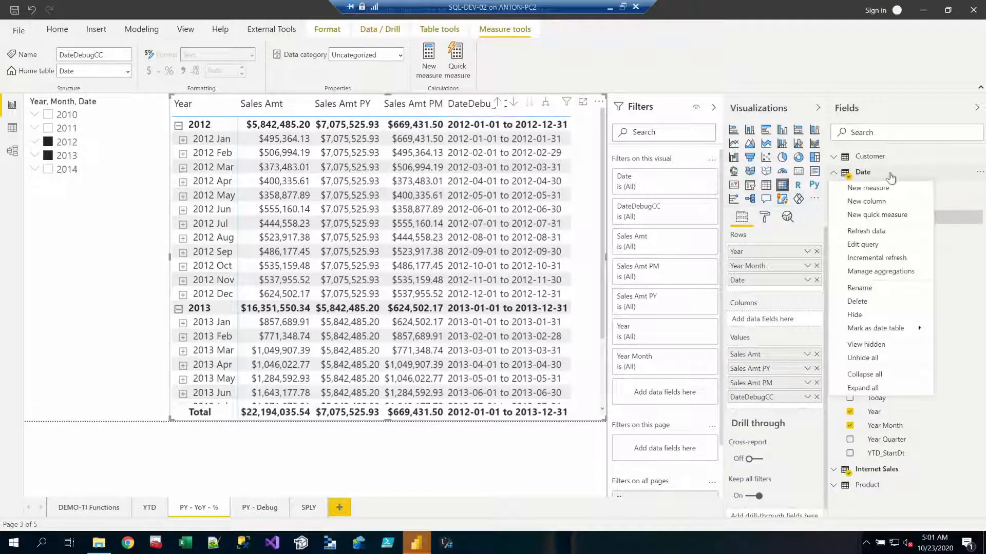
{"action": "key", "text": "Escape"}
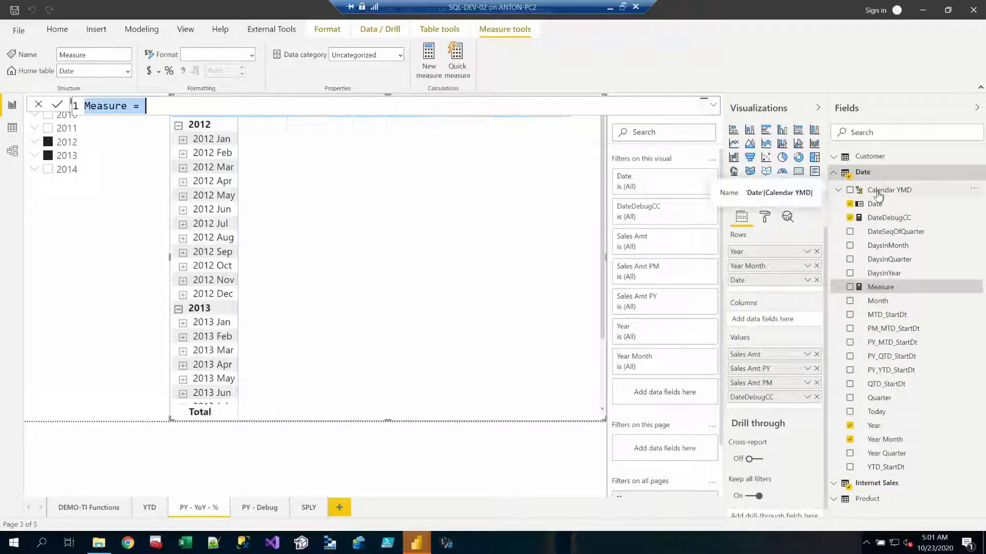
{"action": "type", "text": "DateDebug"}
{"action": "type", "text": "CC _"}
{"action": "type", "text": "Y ="}
{"action": "key", "text": "shift+Return"}
{"action": "type", "text": "CALCULATE("}
{"action": "key", "text": "shift+Return"}
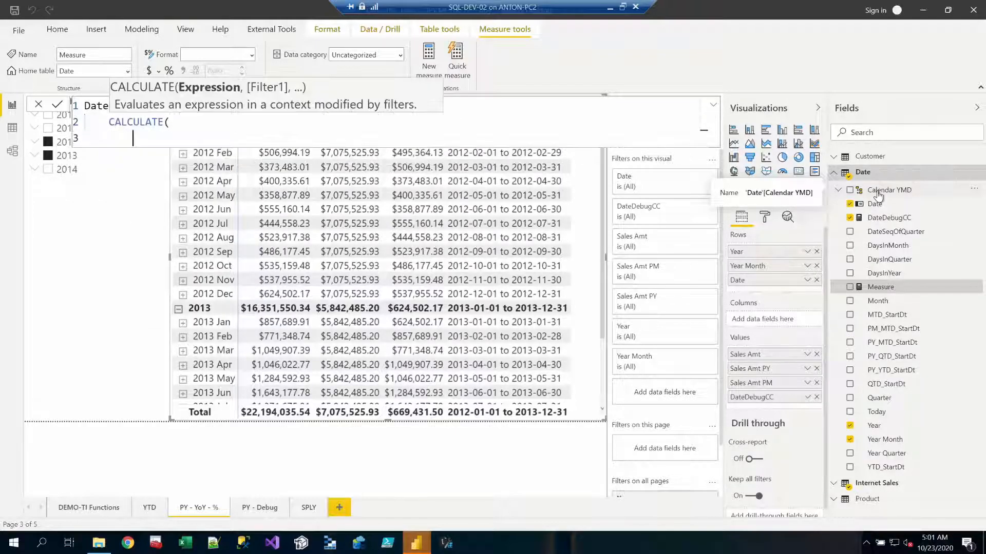
{"action": "type", "text": "["}
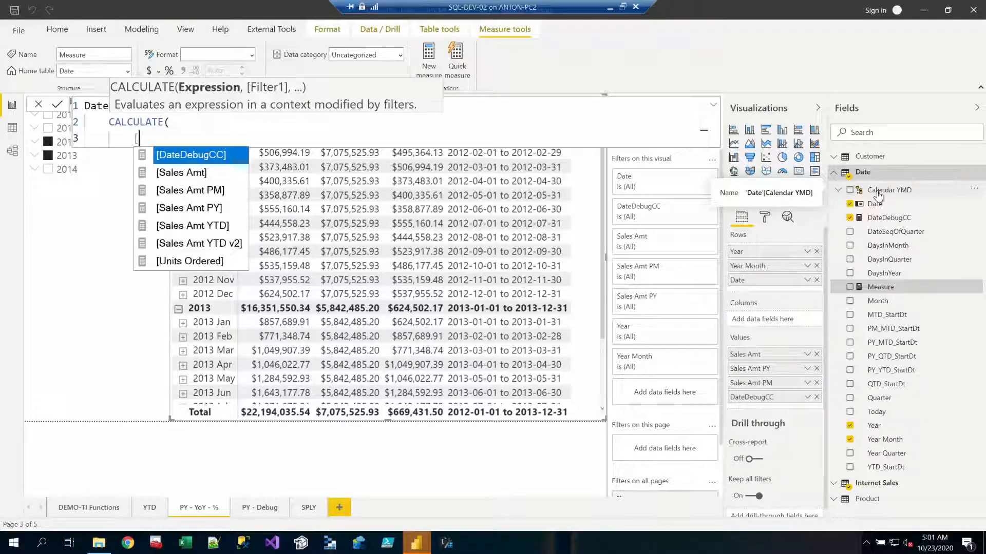
{"action": "key", "text": "Tab"}
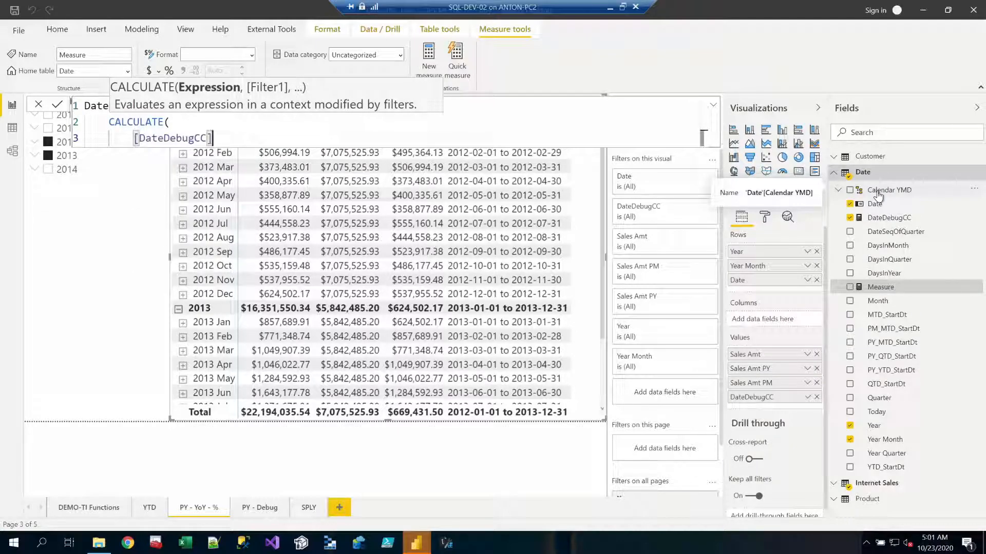
{"action": "type", "text": ","}
{"action": "key", "text": "shift+Return"}
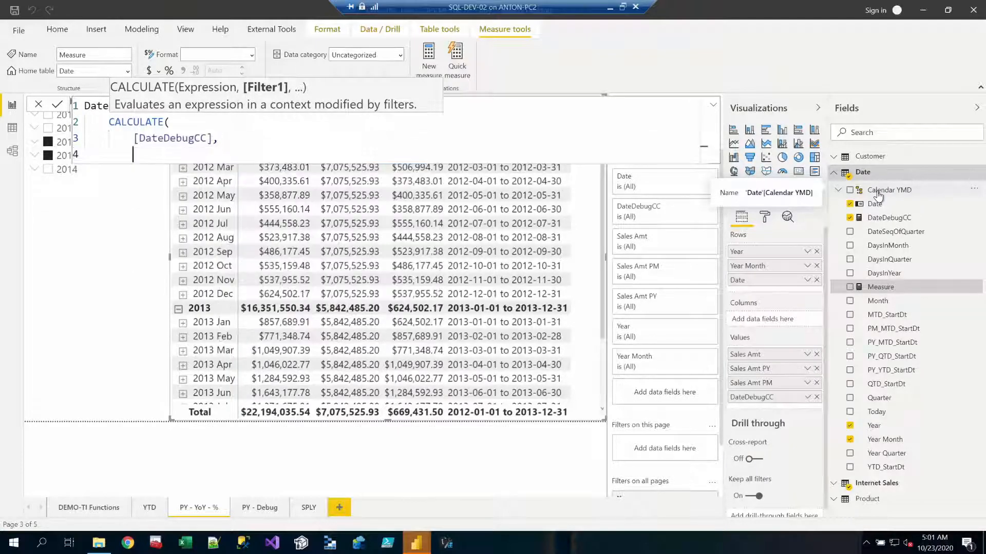
Enter PREVIOUSYEAR( 'Date' ) as the CALCULATE filter, close the formula and commit the measure
{"action": "type", "text": "prev"}
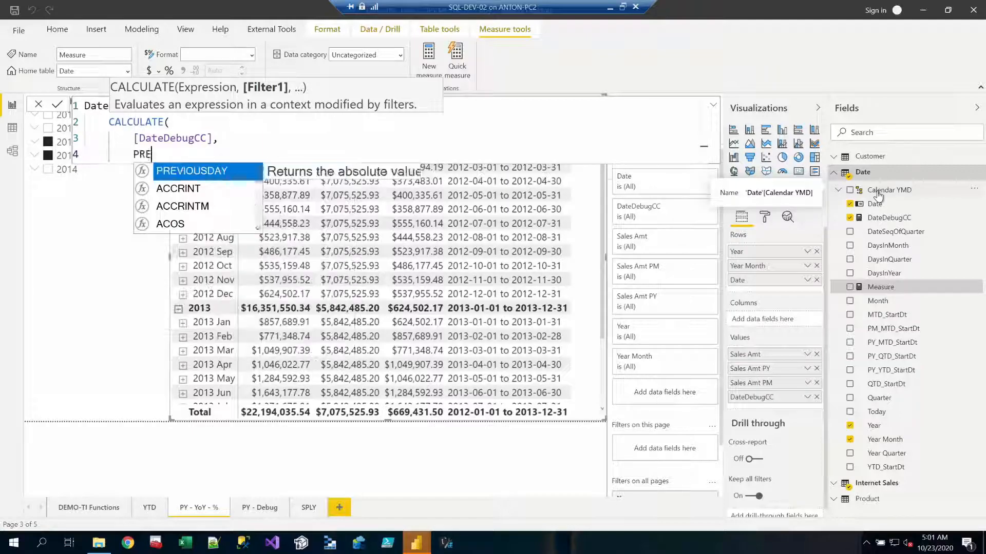
{"action": "key", "text": "Down"}
{"action": "key", "text": "Down"}
{"action": "key", "text": "Down"}
{"action": "key", "text": "Tab"}
{"action": "type", "text": "'Date'"}
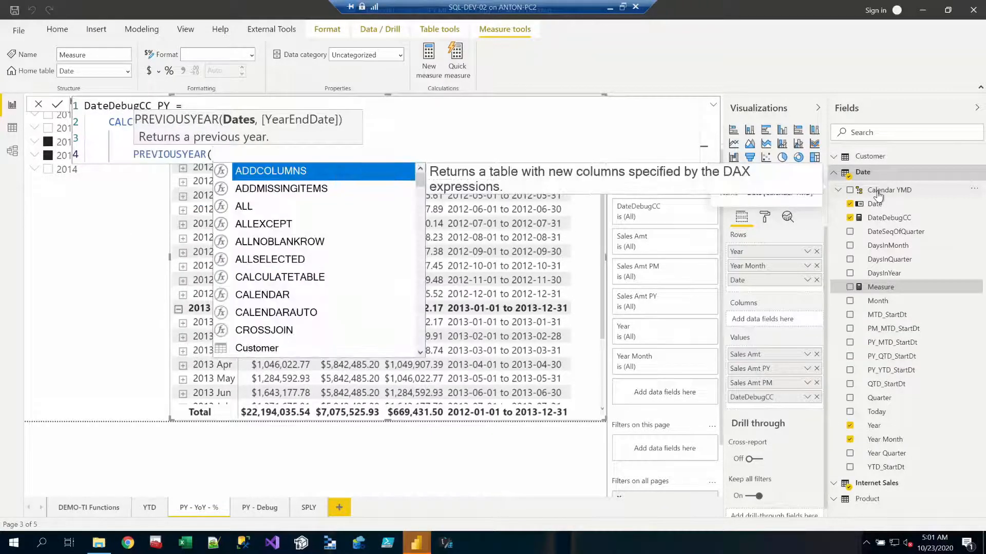
{"action": "type", "text": " )"}
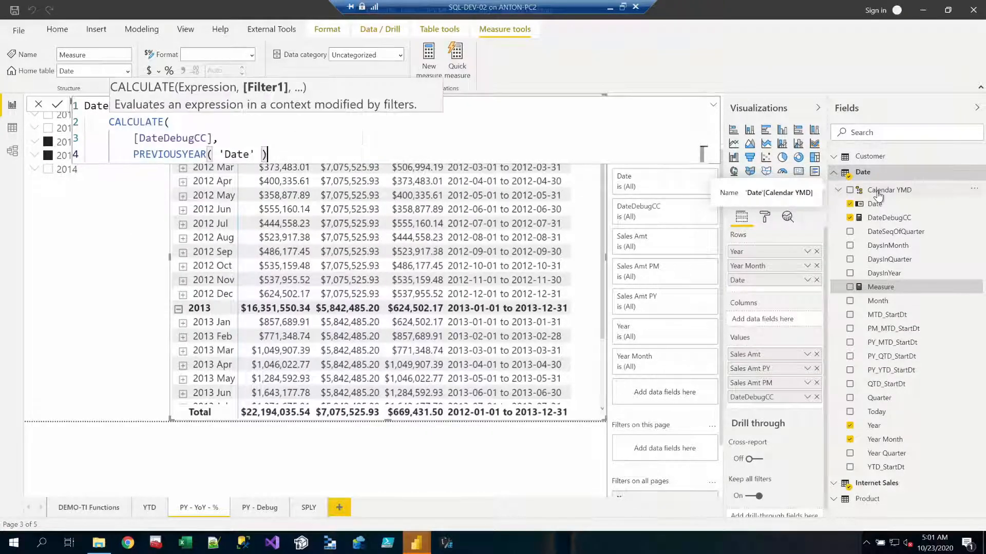
{"action": "key", "text": "shift+Return"}
{"action": "type", "text": ")"}
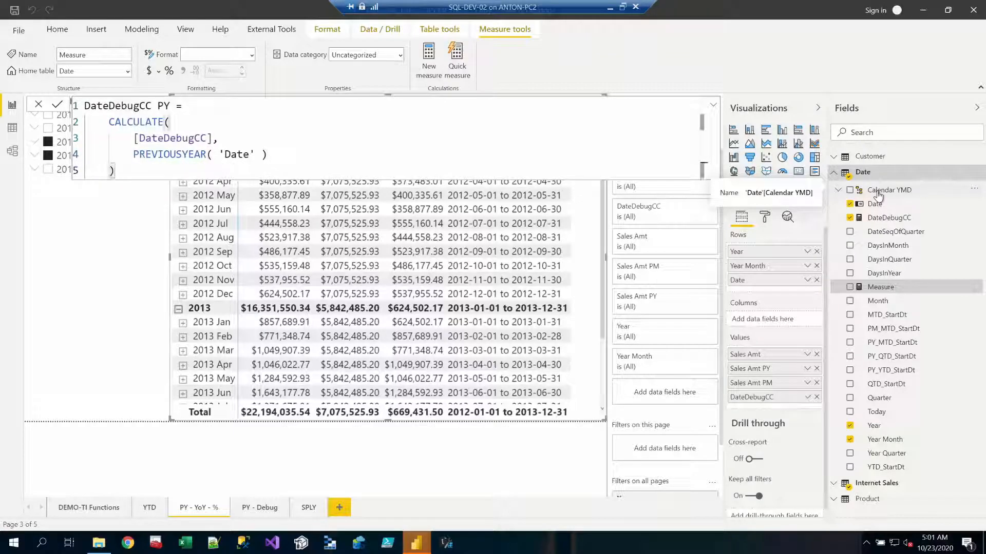
{"action": "key", "text": "Return"}
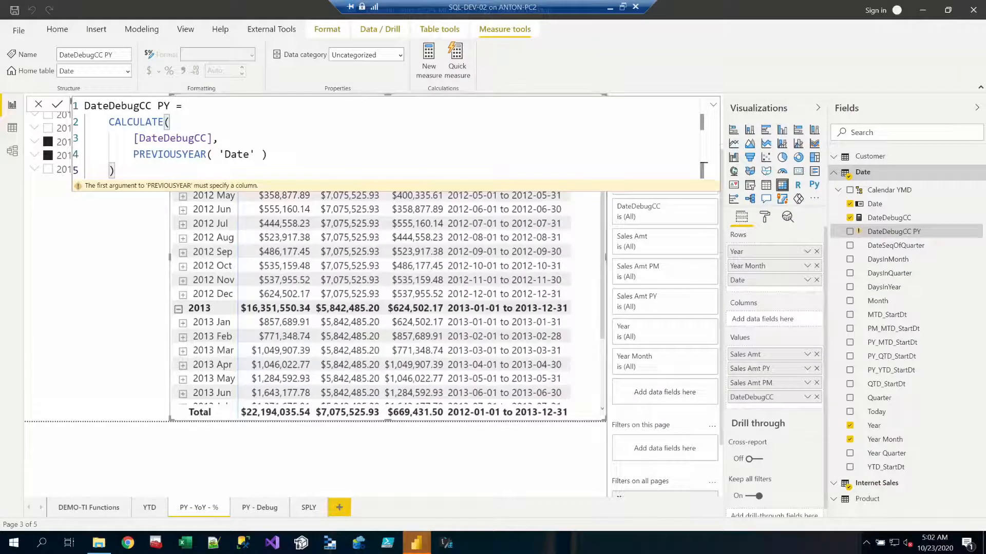
Correct the PREVIOUSYEAR argument to the 'Date'[Date] column and commit DateDebugCC PY
{"action": "left_click", "coordinate": [255, 154]}
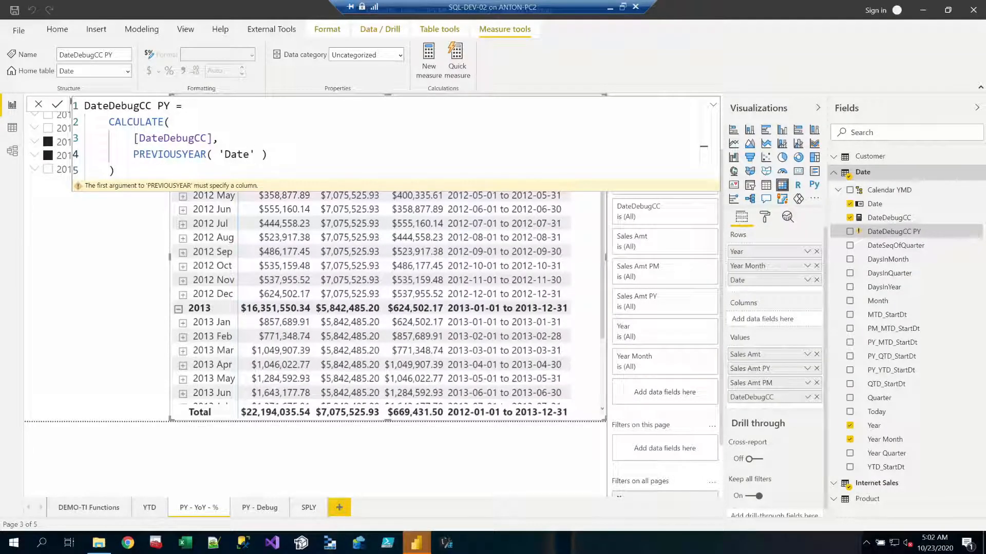
{"action": "type", "text": "[Date]"}
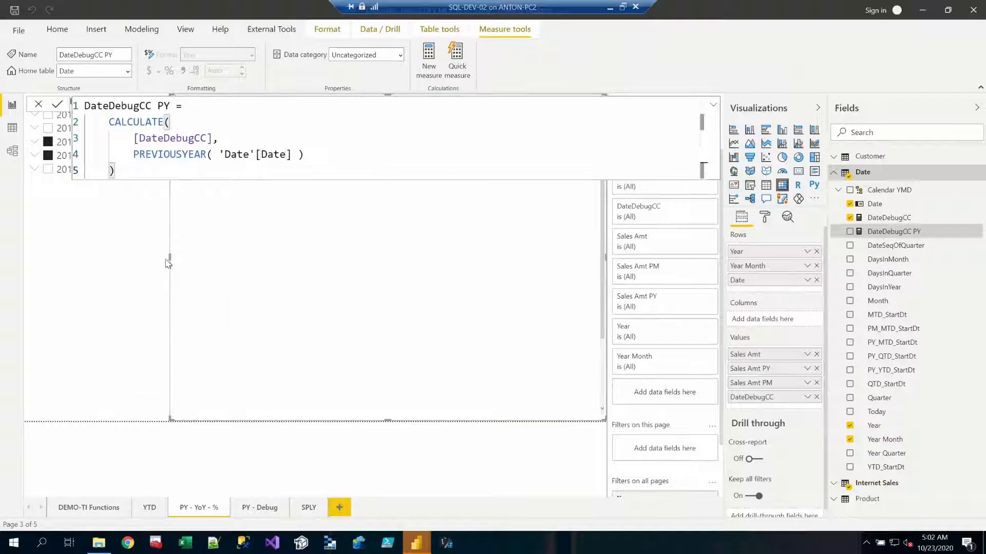
Widen the matrix toward the year slicer, add DateDebugCC PY to it and deselect the visual
{"action": "left_click_drag", "start_coordinate": [169, 255], "coordinate": [84, 256]}
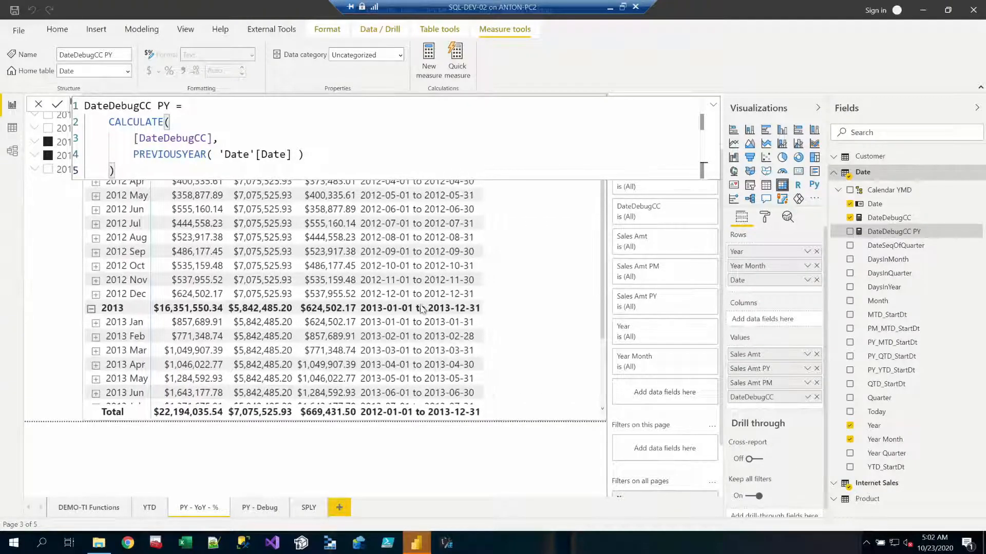
{"action": "left_click", "coordinate": [849, 232]}
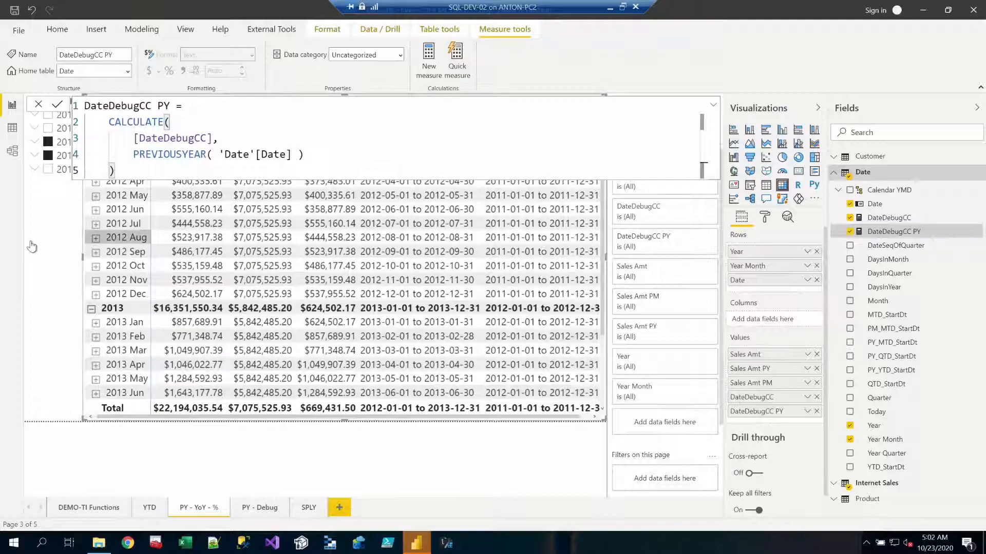
{"action": "left_click", "coordinate": [60, 325]}
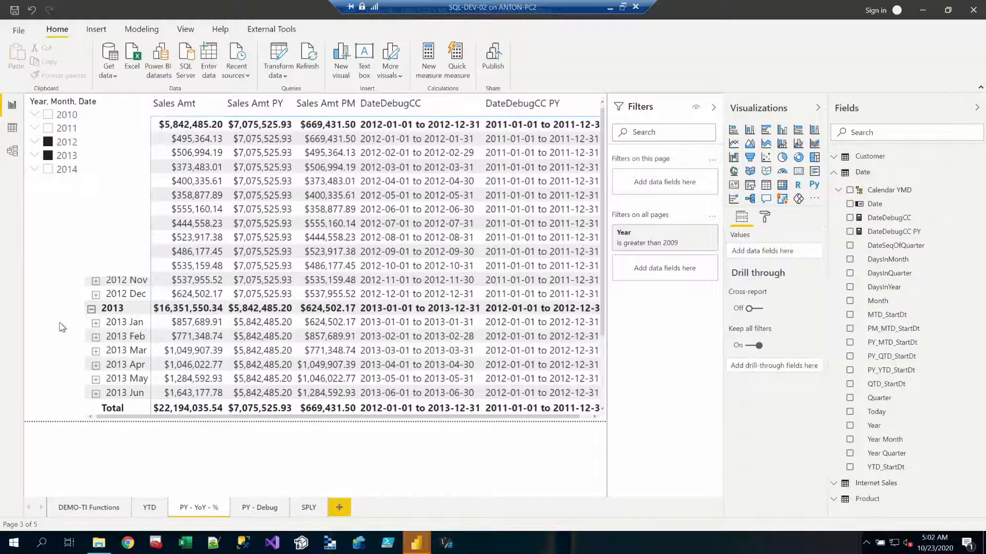
Examine the DateDebugCC PY date ranges alongside Sales Amt PY in the matrix, both in focus mode and on the report page
{"action": "left_click", "coordinate": [367, 416]}
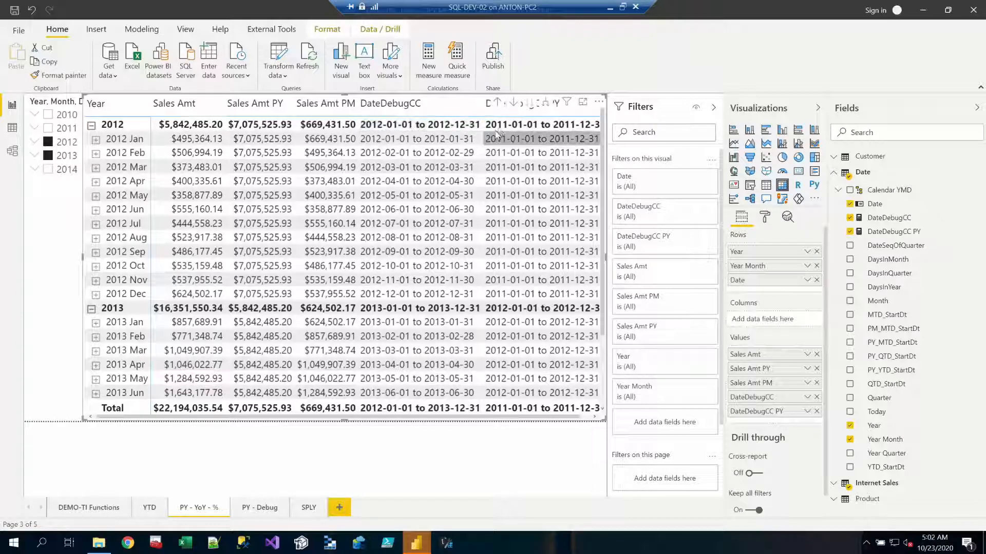
{"action": "left_click", "coordinate": [582, 101]}
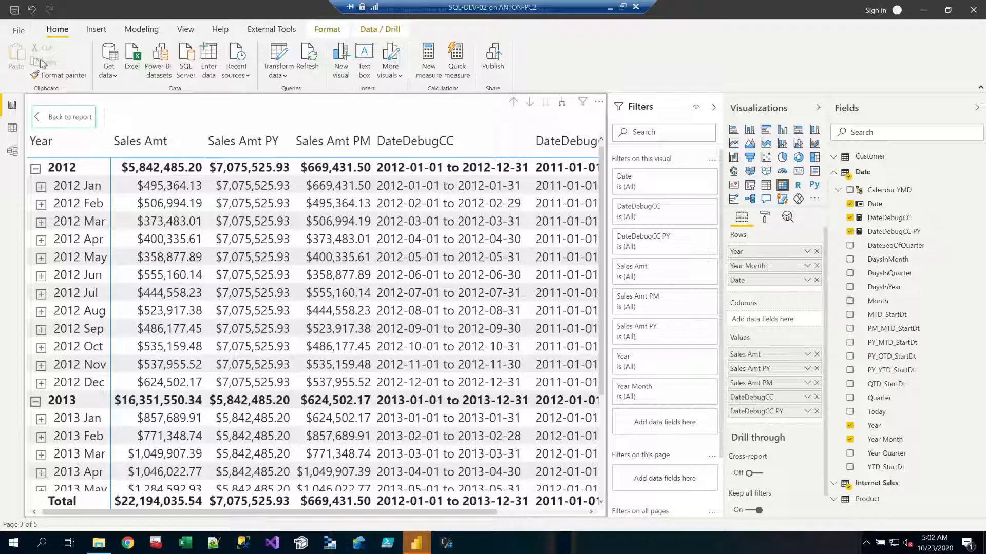
{"action": "left_click", "coordinate": [67, 119]}
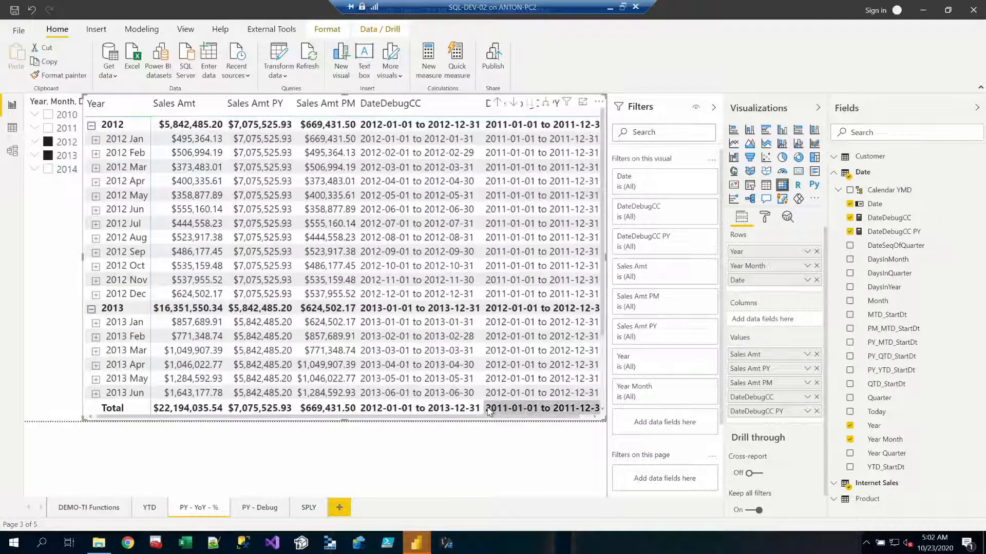
{"action": "left_click_drag", "start_coordinate": [484, 417], "coordinate": [557, 426]}
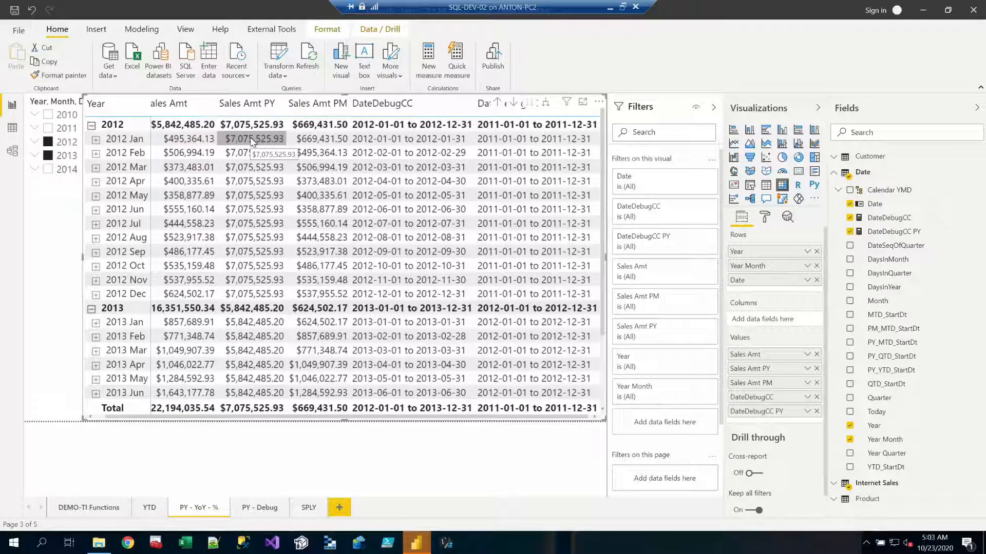
Open the SPLY page, select its matrix and start a new Internet Sales measure named Sales Amt SPLY
{"action": "left_click", "coordinate": [309, 507]}
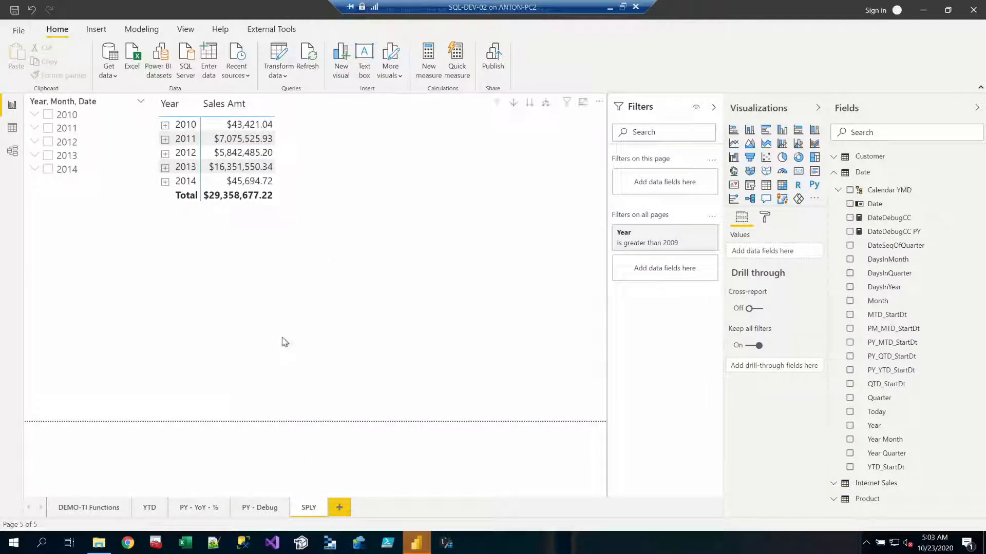
{"action": "left_click", "coordinate": [398, 356]}
{"action": "left_click", "coordinate": [833, 174]}
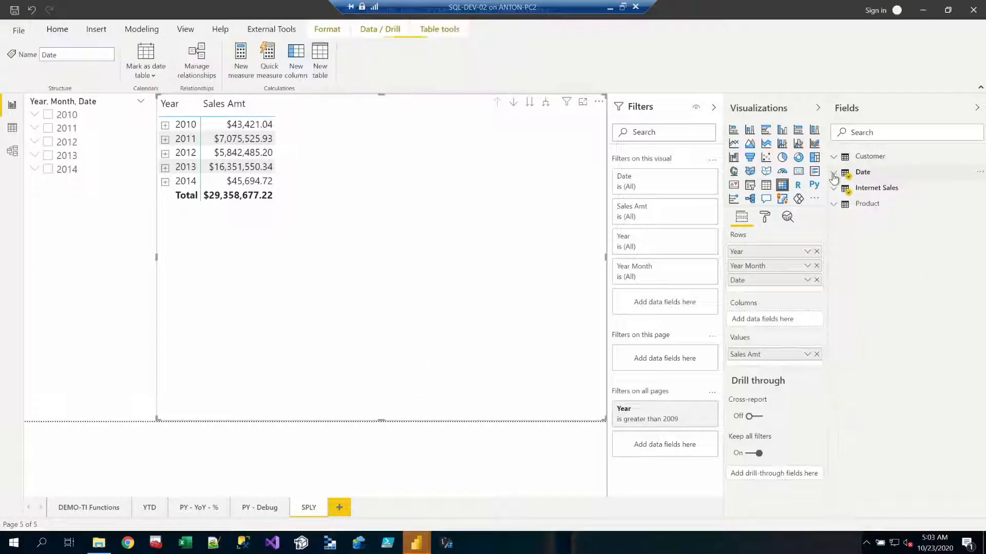
{"action": "right_click", "coordinate": [867, 177]}
{"action": "left_click", "coordinate": [879, 203]}
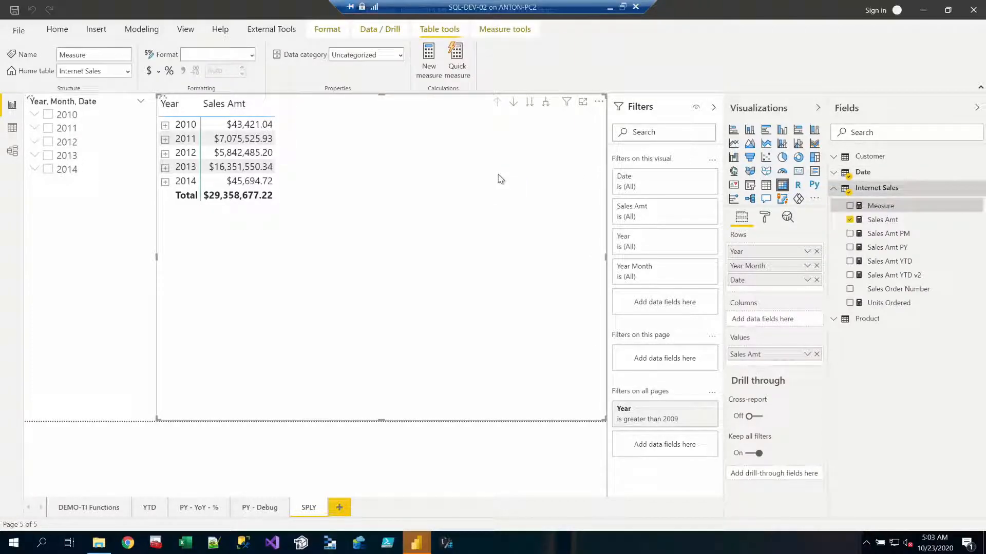
{"action": "type", "text": "Sales"}
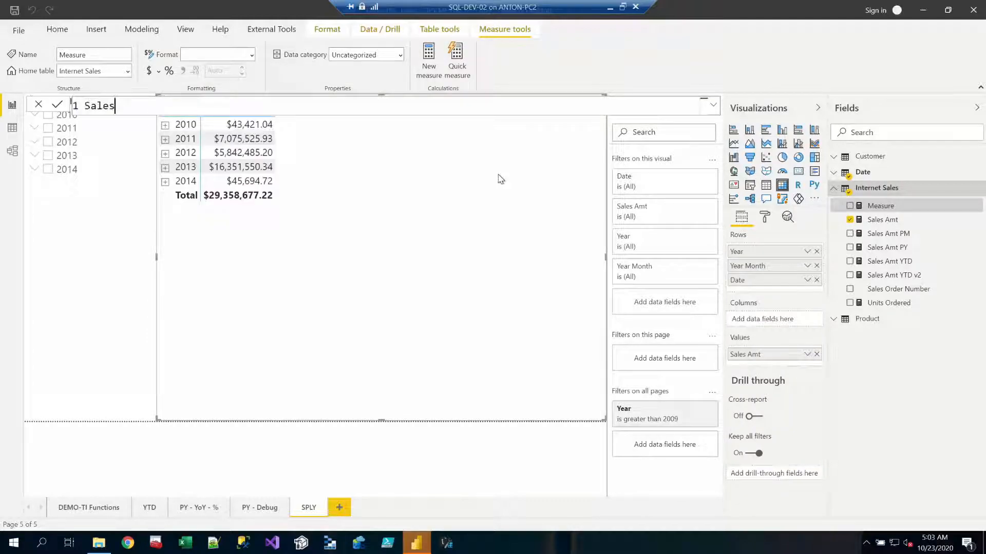
{"action": "type", "text": " Amt SPLY ="}
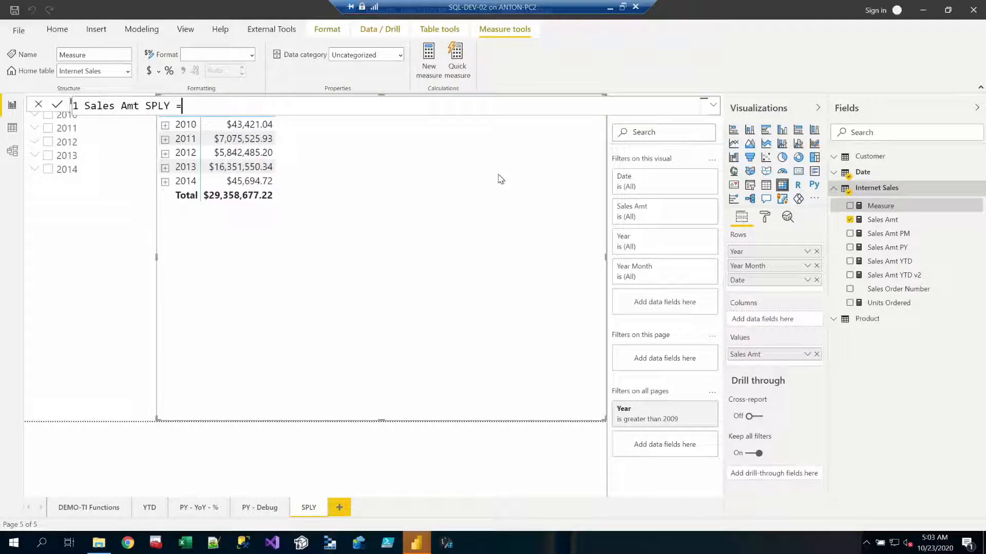
Begin the measure's formula with CALCULATE on a new line and [Sales Amt] as its expression
{"action": "key", "text": "shift+Return"}
{"action": "key", "text": "Tab"}
{"action": "type", "text": "cal"}
{"action": "key", "text": "Tab"}
{"action": "key", "text": "shift+Return"}
{"action": "key", "text": "Tab"}
{"action": "type", "text": "["}
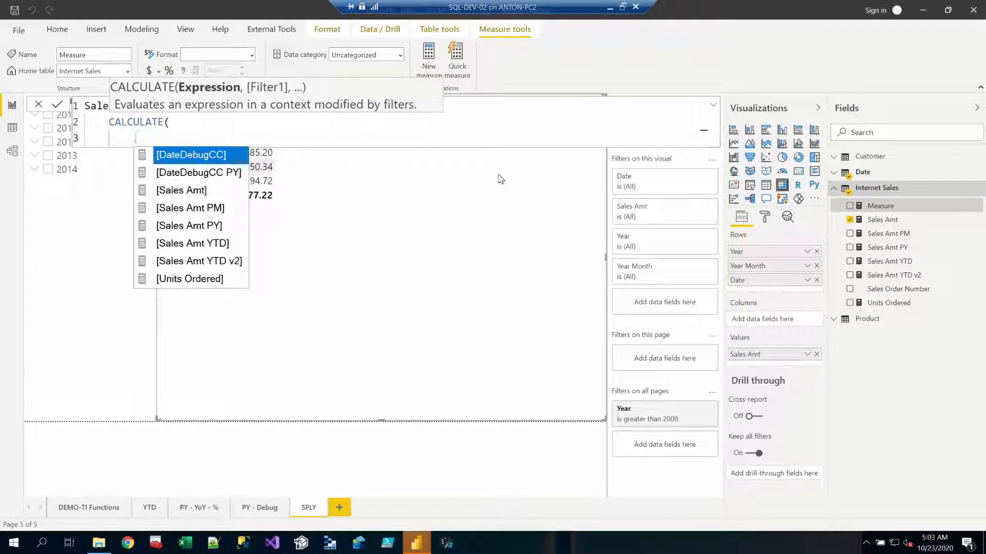
{"action": "type", "text": "Sales Amt],"}
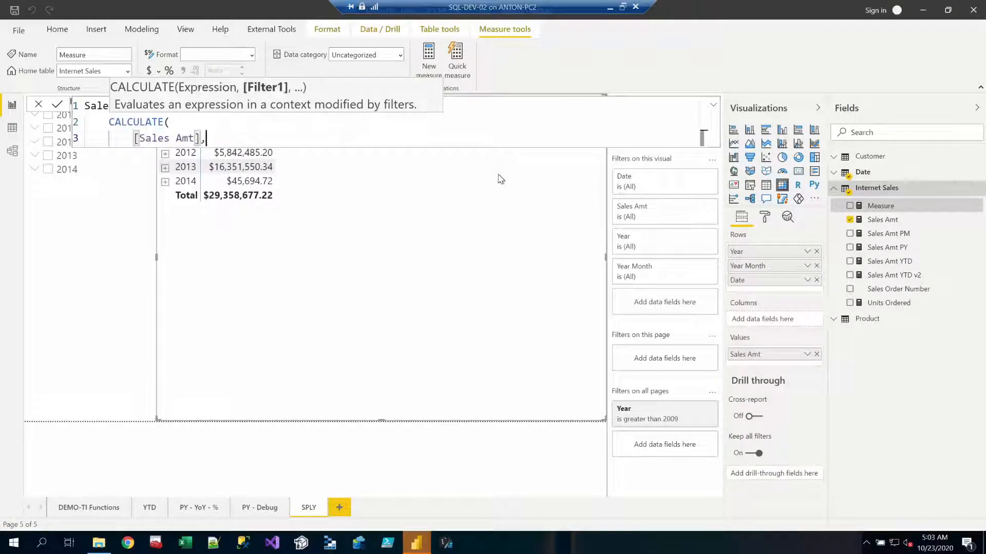
Add SAMEPERIODLASTYEAR('Date'[Date]) as the CALCULATE filter, close the formula and commit Sales Amt SPLY
{"action": "key", "text": "shift+Return"}
{"action": "type", "text": "SAME"}
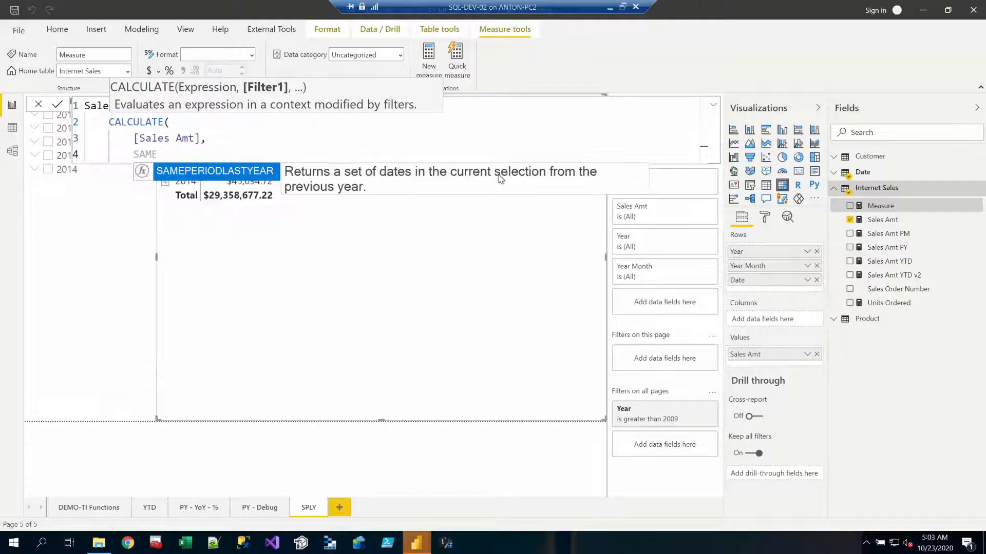
{"action": "key", "text": "Tab"}
{"action": "type", "text": "'da"}
{"action": "key", "text": "Tab"}
{"action": "type", "text": "[D"}
{"action": "key", "text": "Tab"}
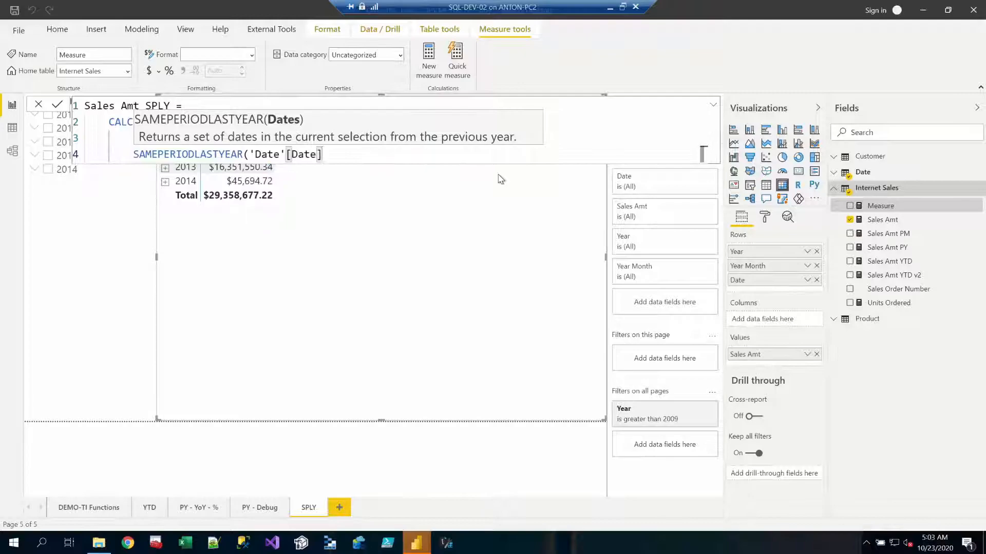
{"action": "type", "text": ")"}
{"action": "key", "text": "shift+Return"}
{"action": "type", "text": ")"}
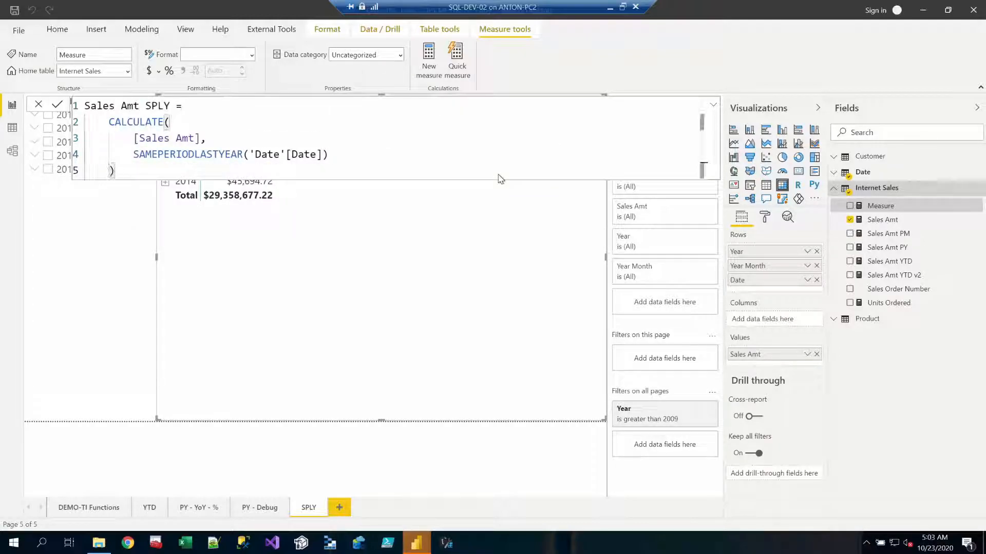
{"action": "key", "text": "Return"}
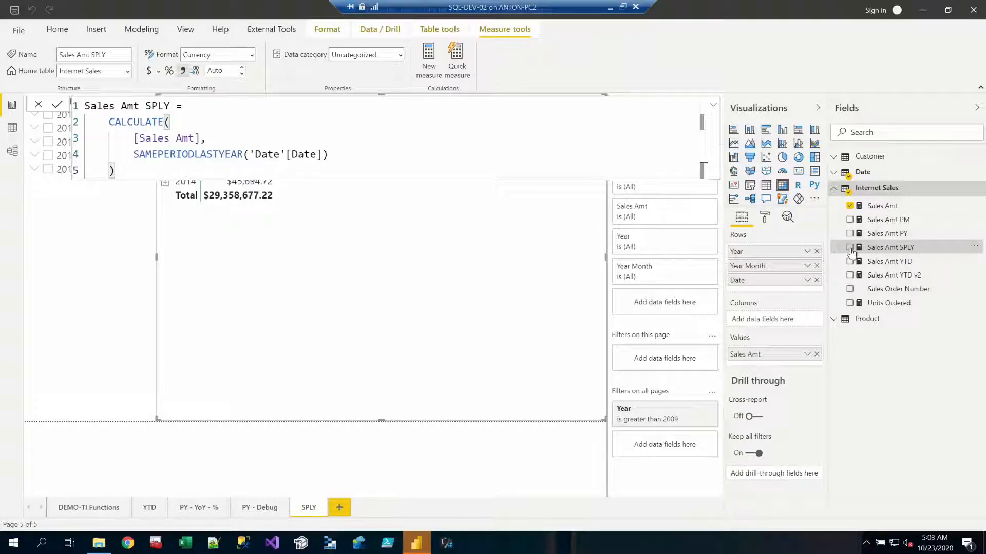
Add Sales Amt SPLY to the matrix, apply a dollar currency format with two decimals and deselect the visual
{"action": "left_click", "coordinate": [850, 247]}
{"action": "left_click", "coordinate": [159, 72]}
{"action": "left_click", "coordinate": [200, 105]}
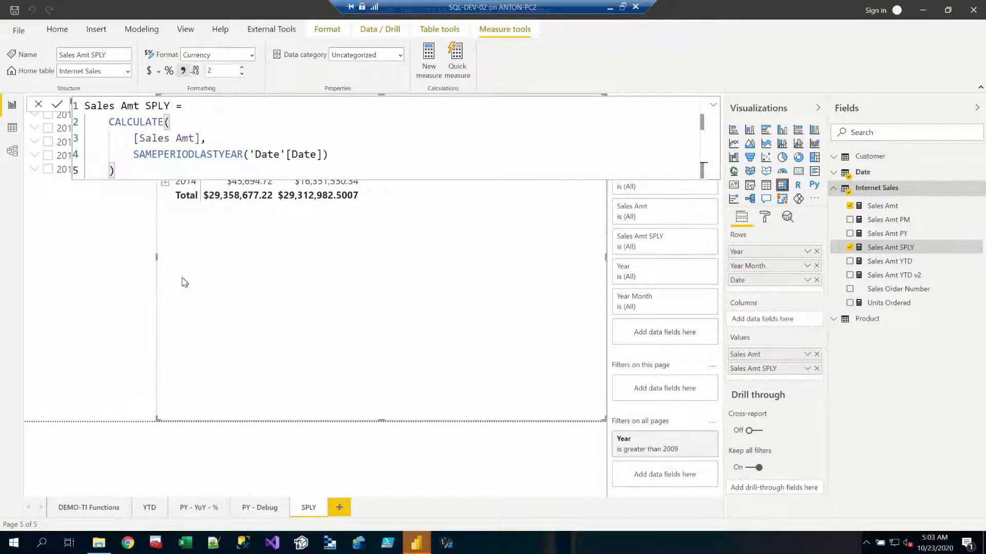
{"action": "left_click", "coordinate": [154, 345]}
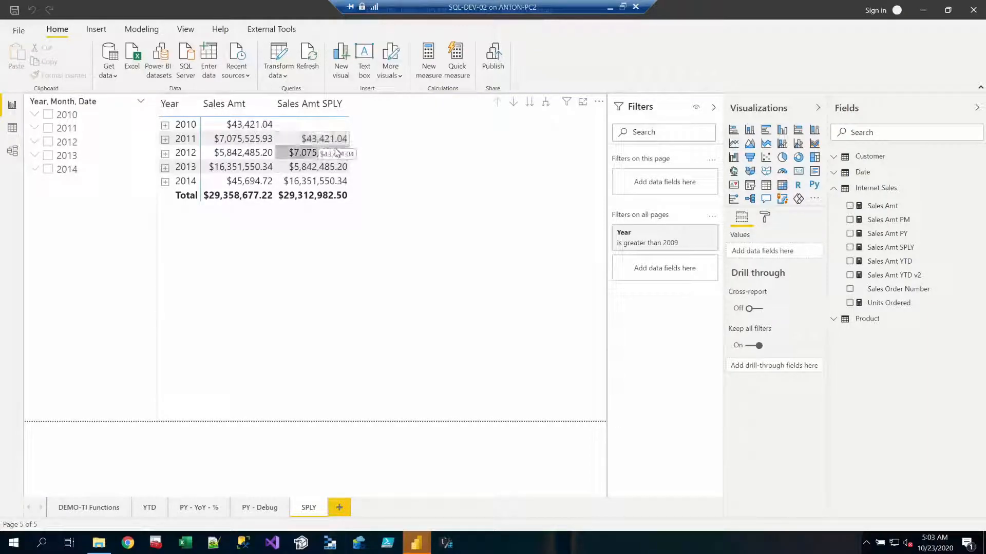
Filter the SPLY page to the years 2011, 2012 and 2013 with the date slicer
{"action": "left_click", "coordinate": [48, 142]}
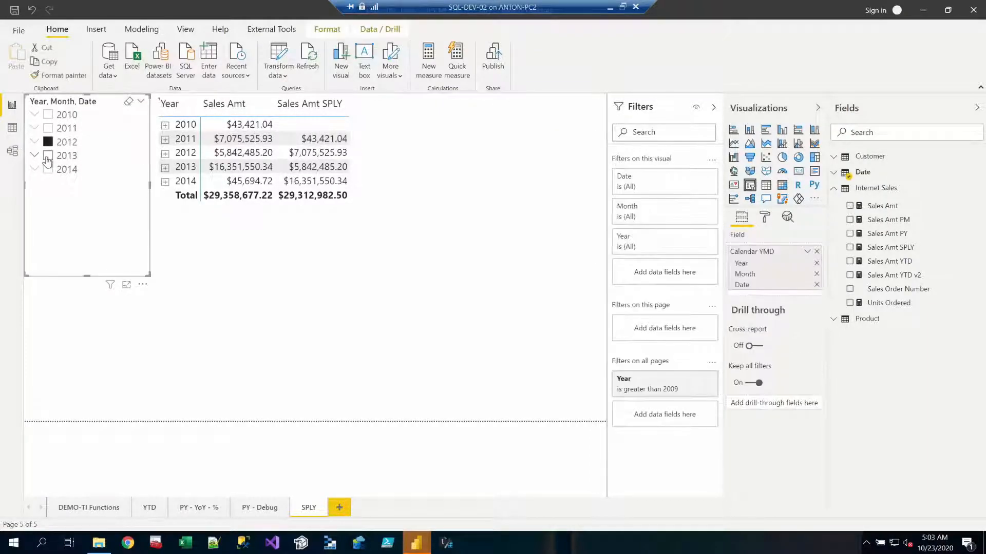
{"action": "left_click", "coordinate": [47, 155]}
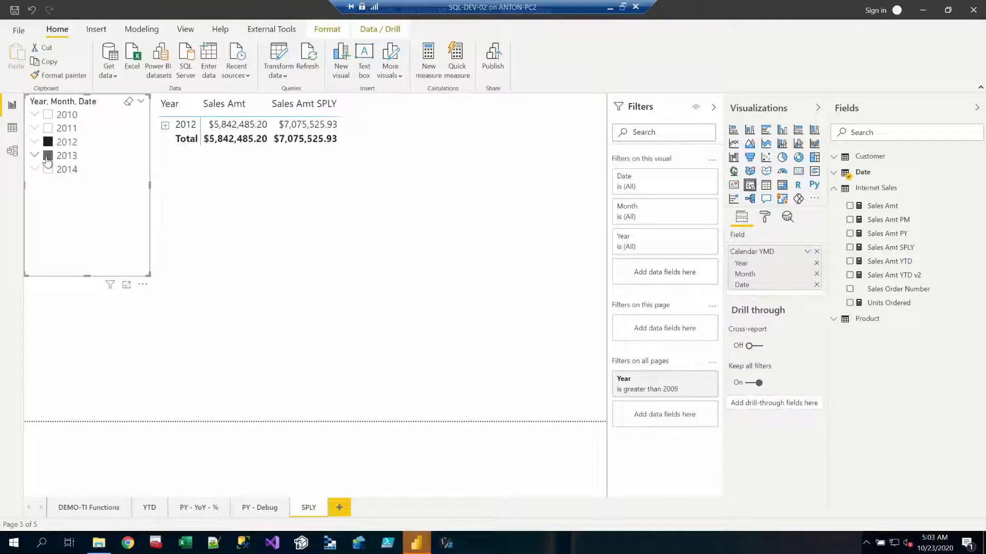
{"action": "left_click", "coordinate": [48, 129]}
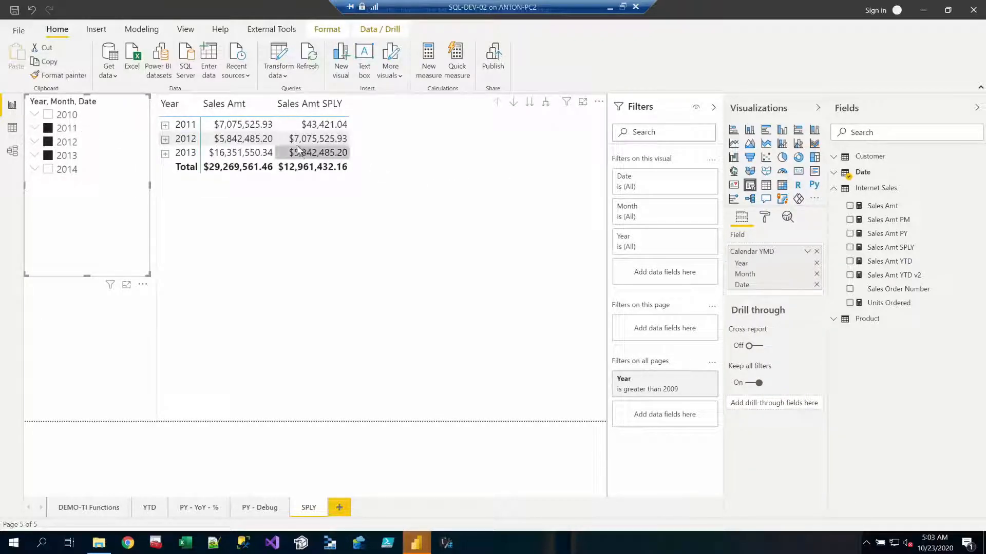
Compare Sales Amt with Sales Amt SPLY by month for 2011 and 2012 and by day for 2012 Jan, then collapse the years
{"action": "left_click", "coordinate": [165, 139]}
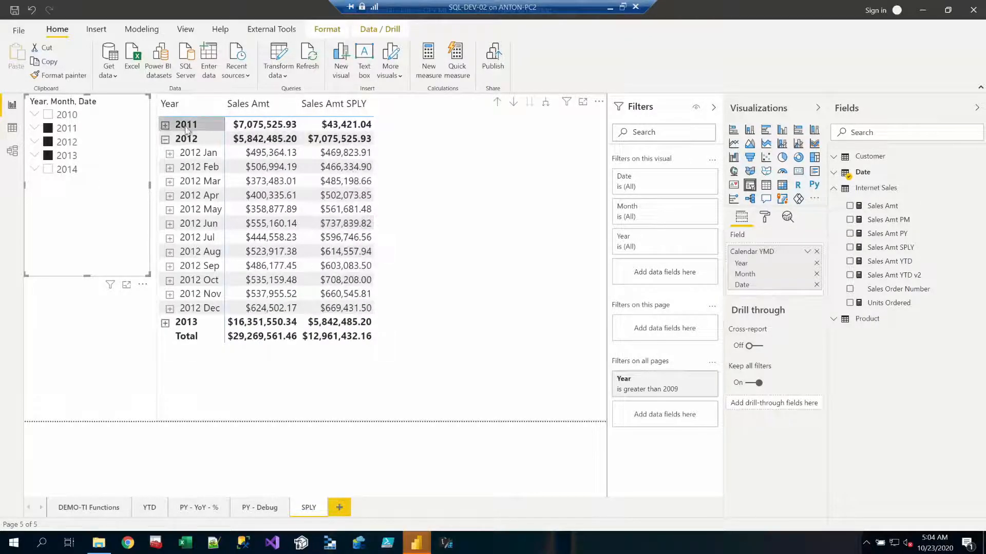
{"action": "left_click", "coordinate": [164, 125]}
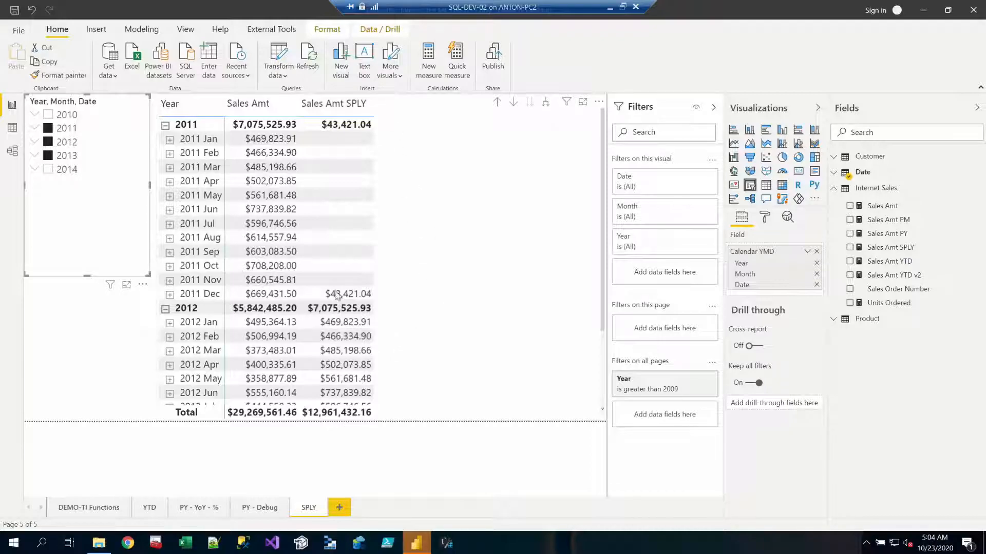
{"action": "left_click", "coordinate": [170, 324]}
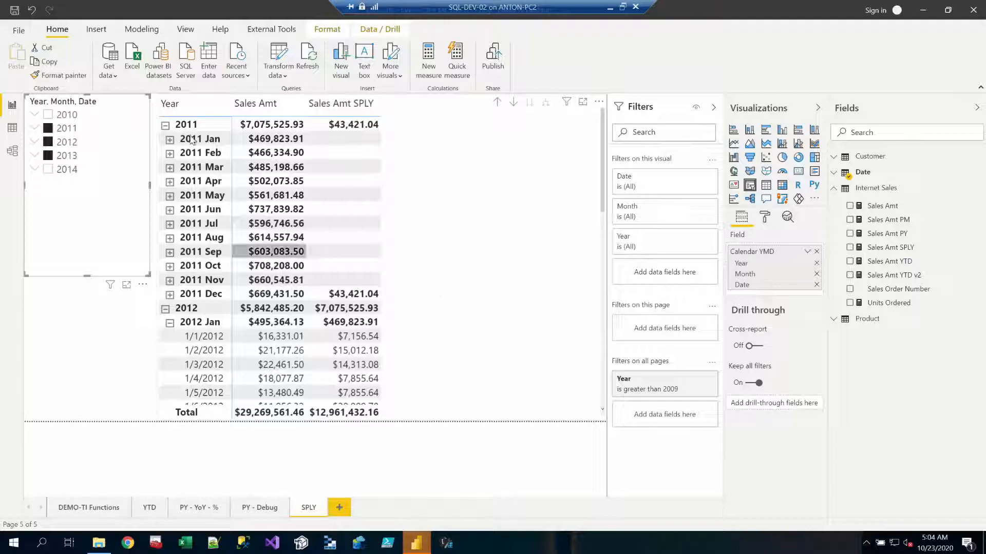
{"action": "left_click", "coordinate": [164, 125]}
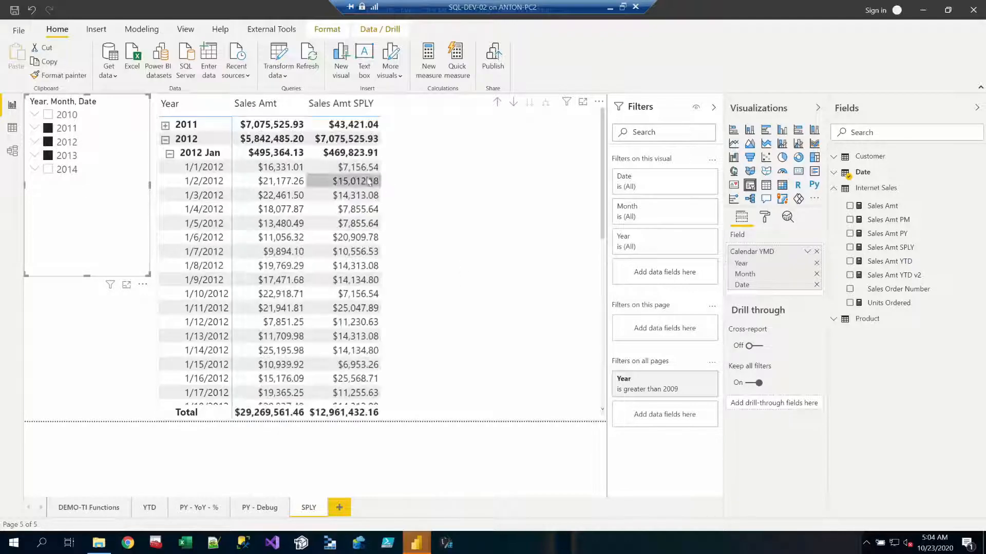
{"action": "left_click", "coordinate": [165, 139]}
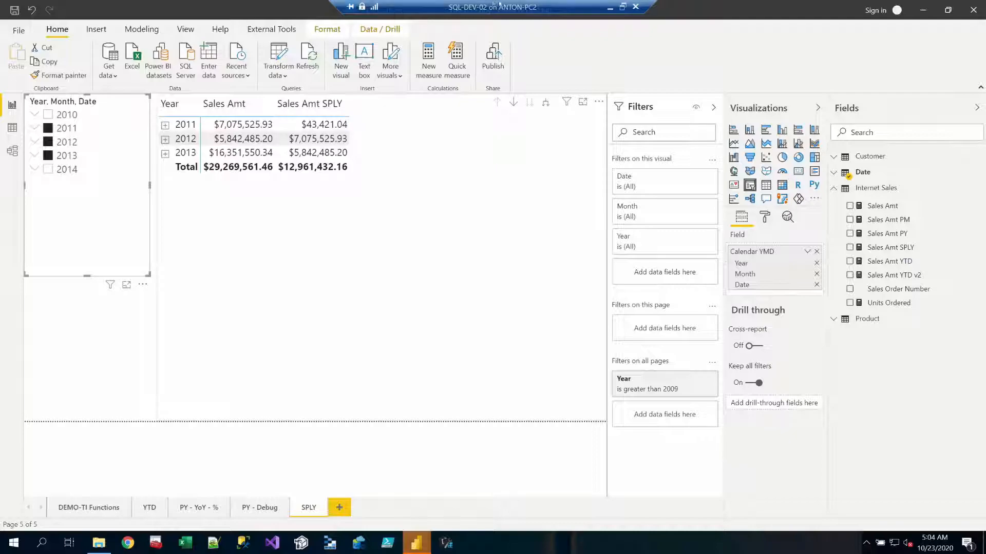
{"action": "left_click", "coordinate": [610, 6]}
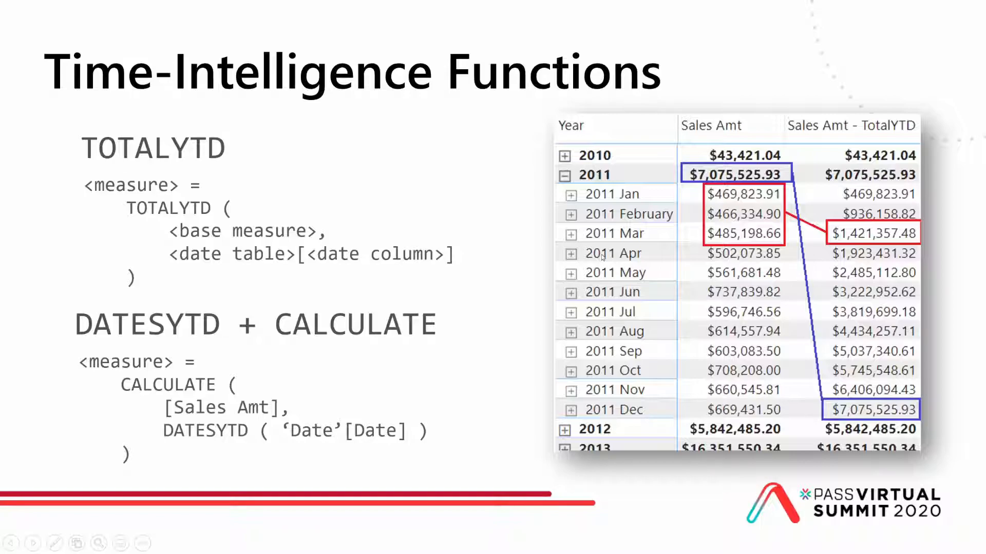
{"action": "key", "text": "Right"}
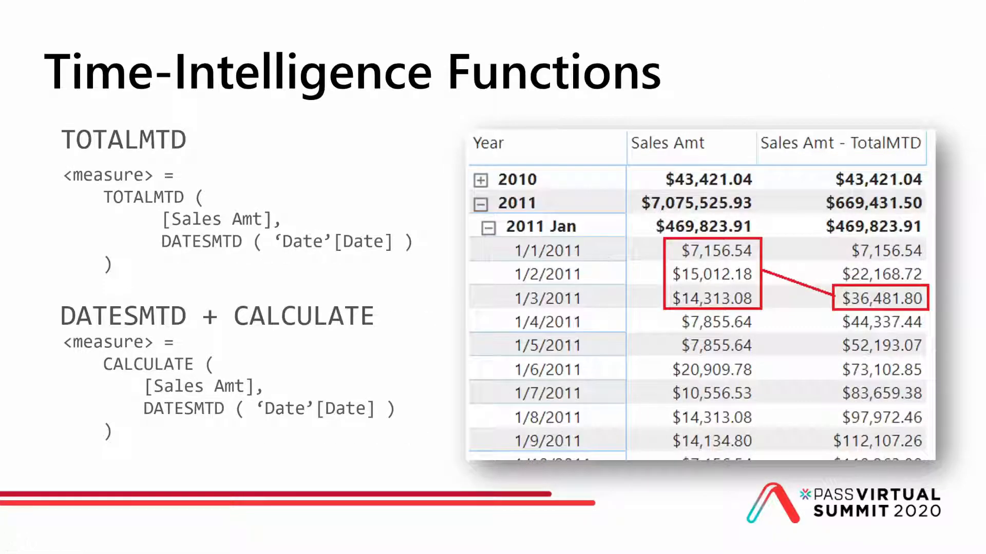
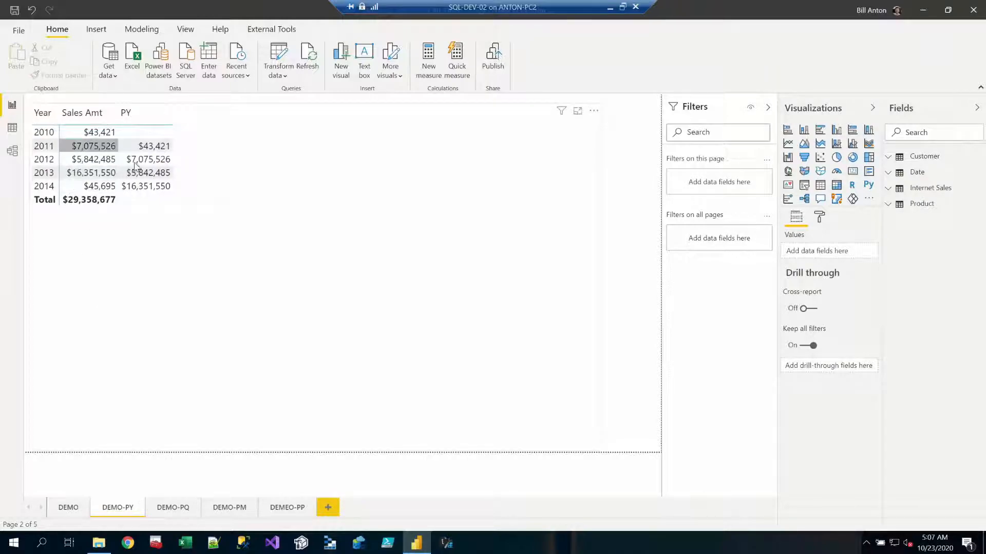
Review the prior-quarter and prior-month values on the DEMO-PQ and DEMO-PM pages
{"action": "left_click", "coordinate": [177, 508]}
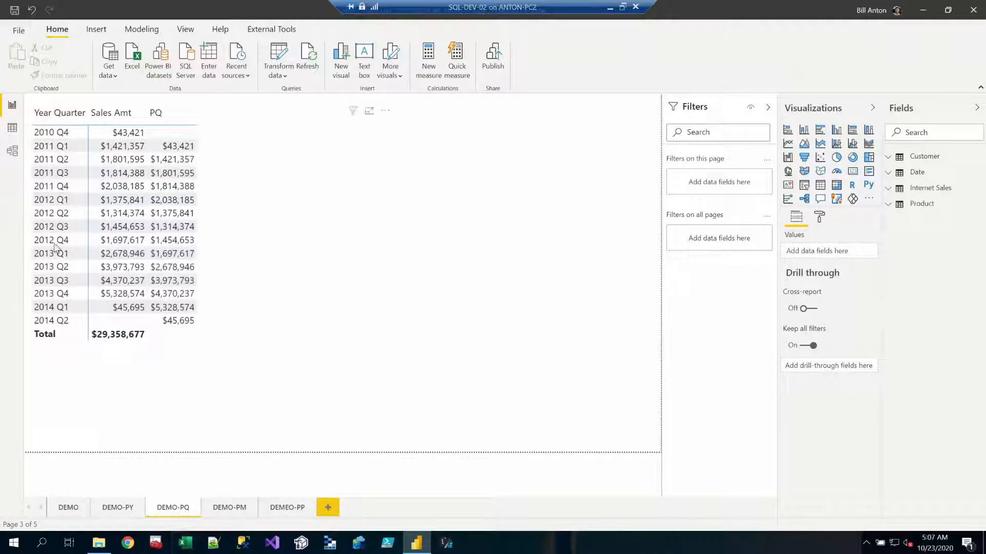
{"action": "left_click", "coordinate": [234, 508]}
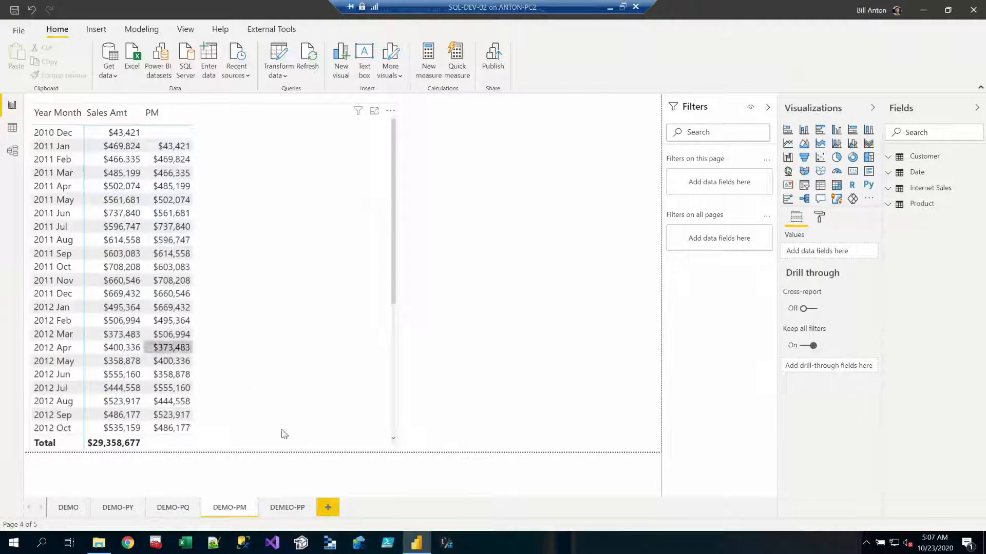
Open the DEMEO-PP page and expand 2012 in the matrix down to the months of Q2
{"action": "left_click", "coordinate": [287, 508]}
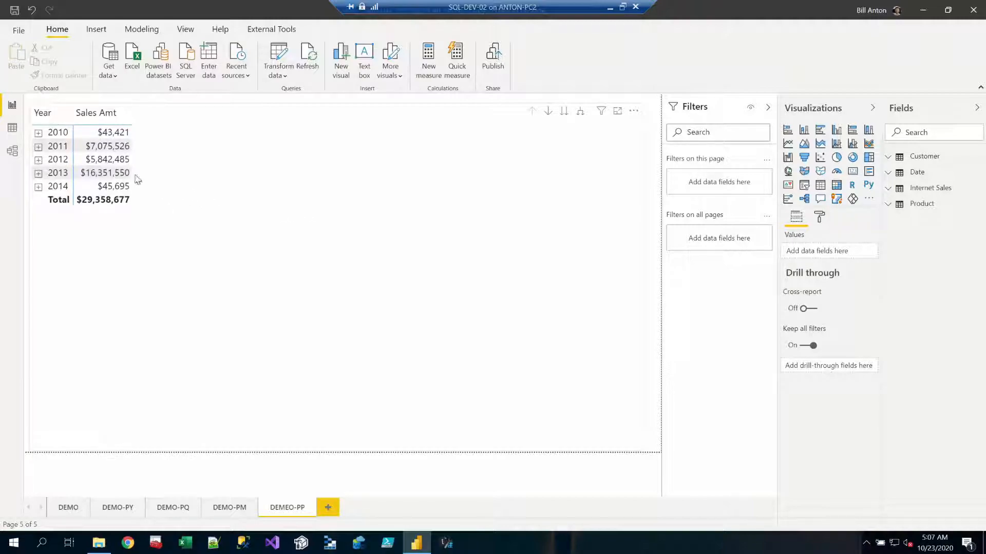
{"action": "left_click", "coordinate": [37, 160]}
{"action": "left_click", "coordinate": [43, 186]}
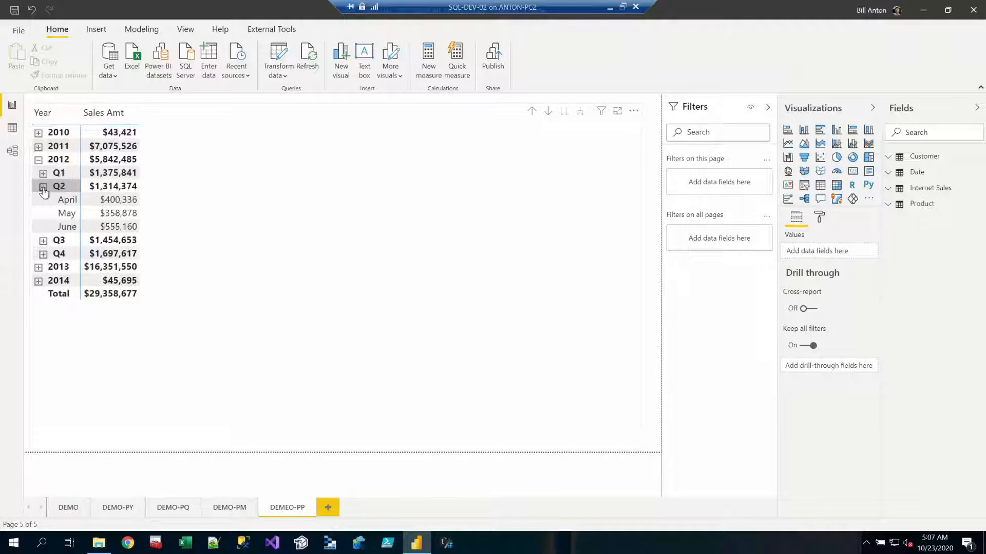
Widen the Fields pane and add a new measure to the Internet Sales table
{"action": "left_click", "coordinate": [539, 209]}
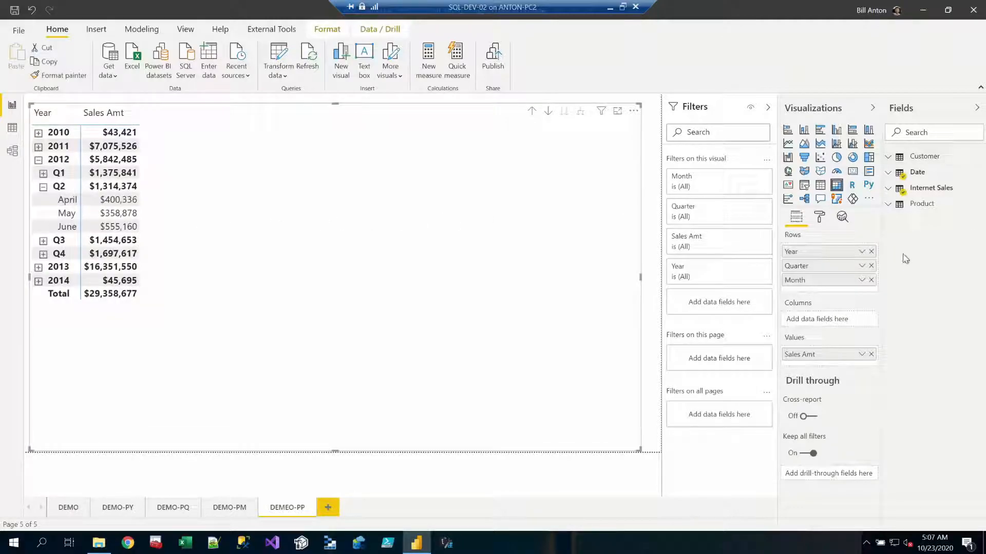
{"action": "left_click", "coordinate": [891, 191]}
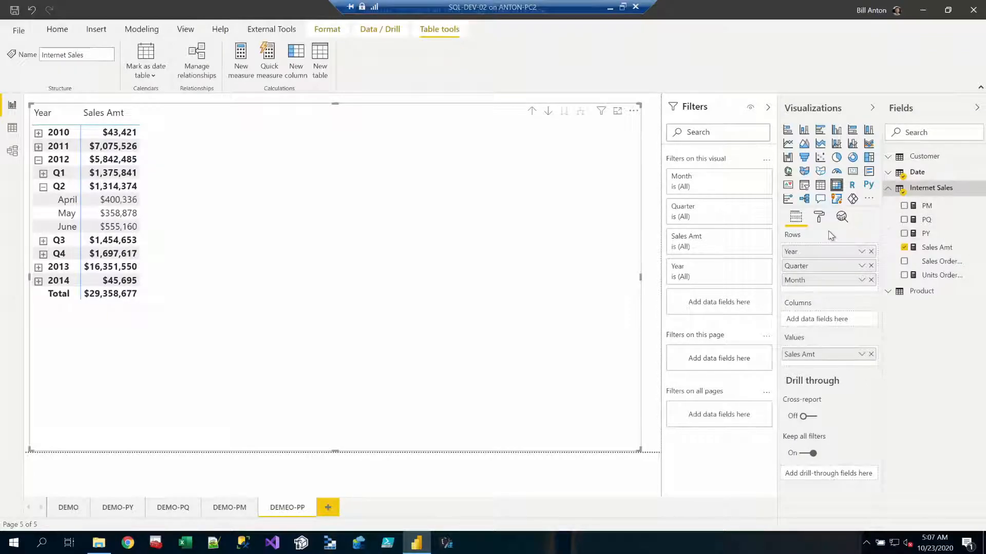
{"action": "left_click_drag", "start_coordinate": [882, 232], "coordinate": [805, 232]}
{"action": "right_click", "coordinate": [849, 191]}
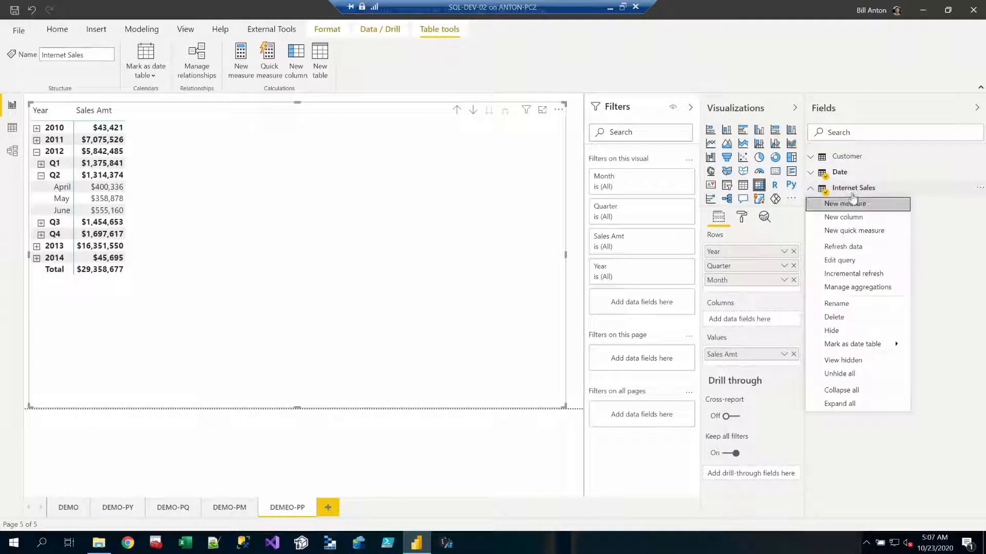
{"action": "key", "text": "Escape"}
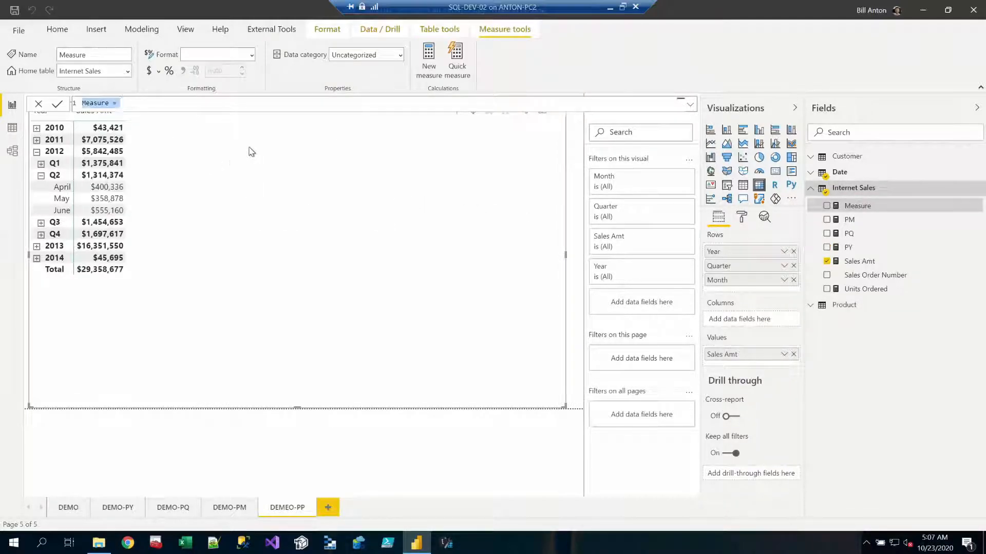
{"action": "scroll", "coordinate": [318, 106], "scroll_direction": "up", "scroll_amount": 3}
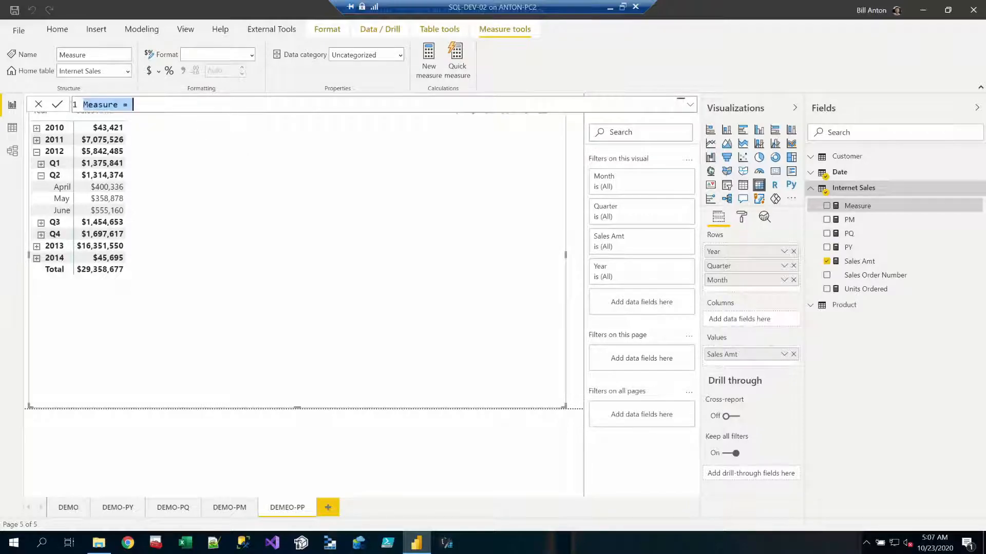
Name the measure Sales Amt PP and add empty lines for its formula
{"action": "type", "text": "Sales "}
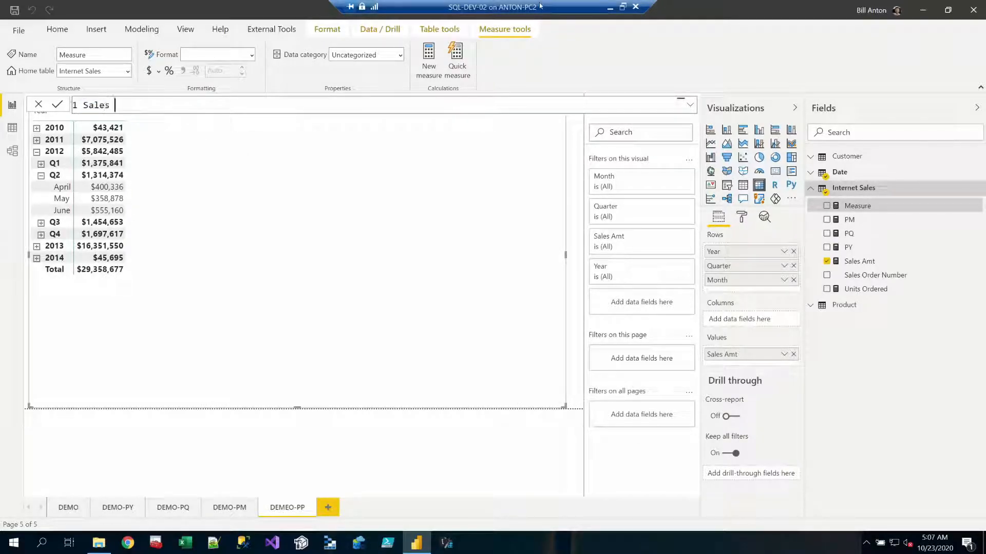
{"action": "type", "text": "Amt PP"}
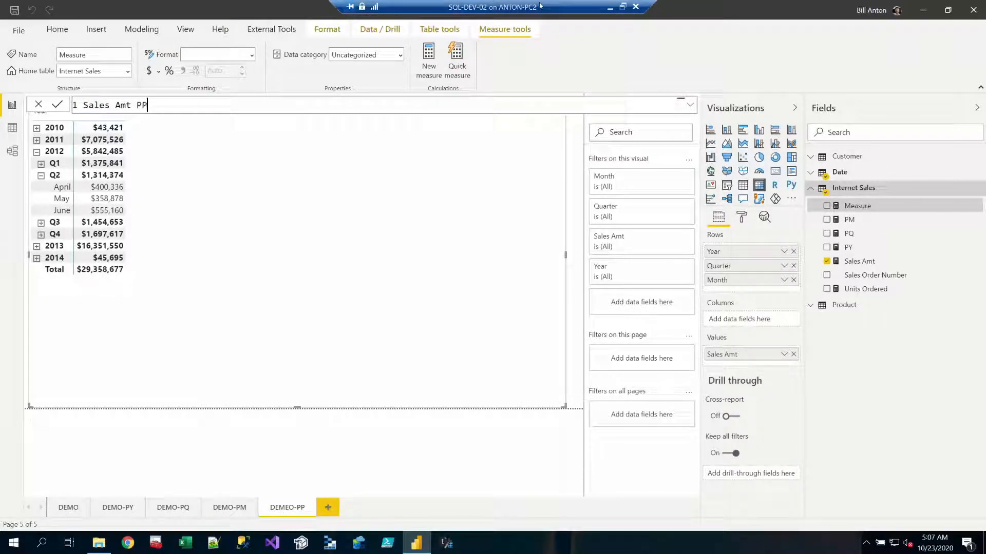
{"action": "type", "text": " ="}
{"action": "key", "text": "shift+Return"}
{"action": "key", "text": "shift+Return"}
{"action": "key", "text": "shift+Return"}
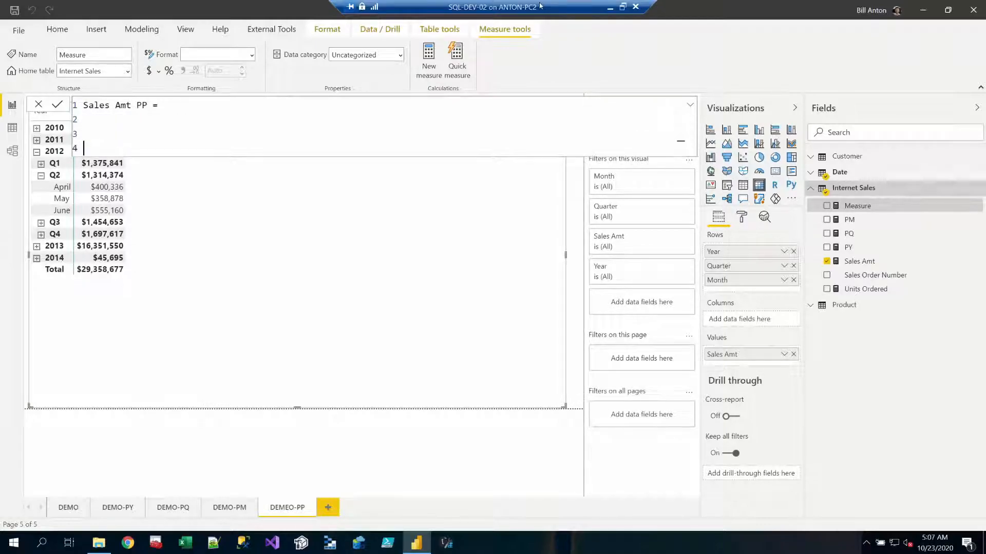
{"action": "key", "text": "shift+Return"}
{"action": "key", "text": "Up"}
{"action": "key", "text": "Up"}
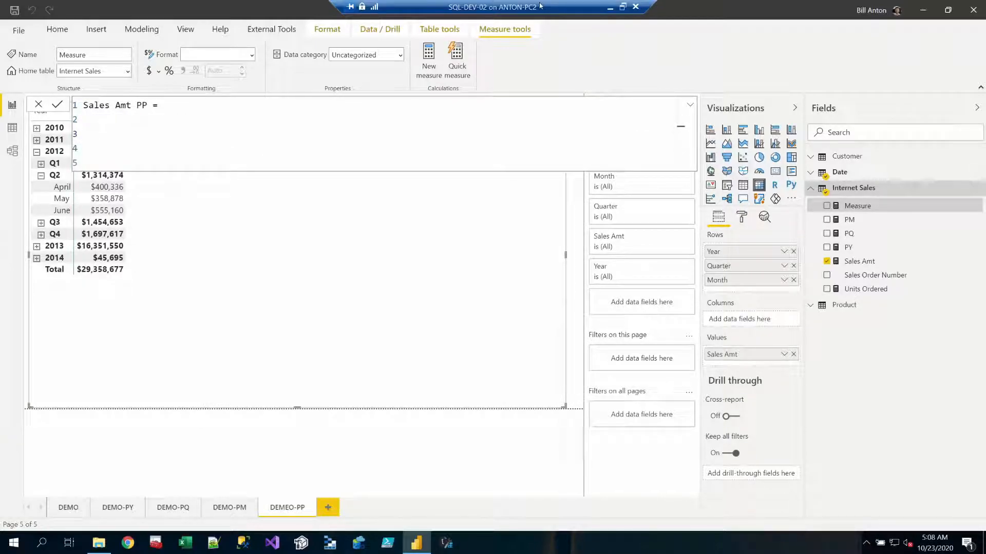
Begin the Sales Amt PP formula with a SWITCH function that evaluates TRUE()
{"action": "type", "text": "SWITCH("}
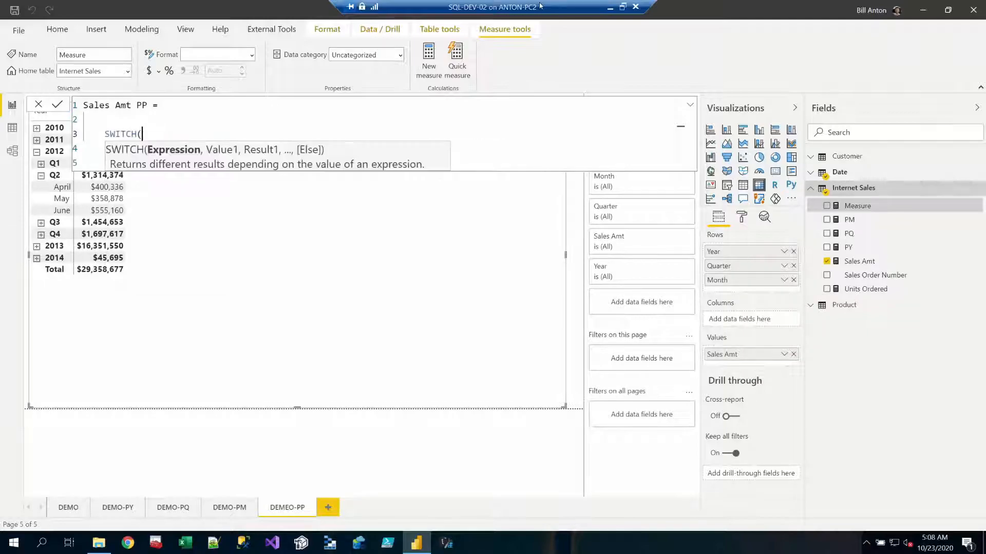
{"action": "key", "text": "shift+Return"}
{"action": "type", "text": "TRUE("}
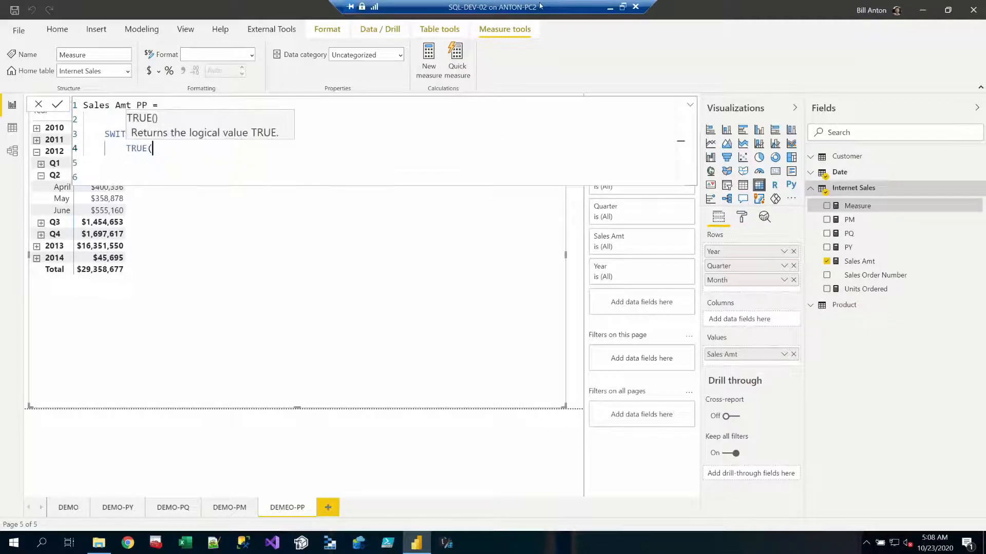
{"action": "type", "text": "),"}
{"action": "key", "text": "shift+Return"}
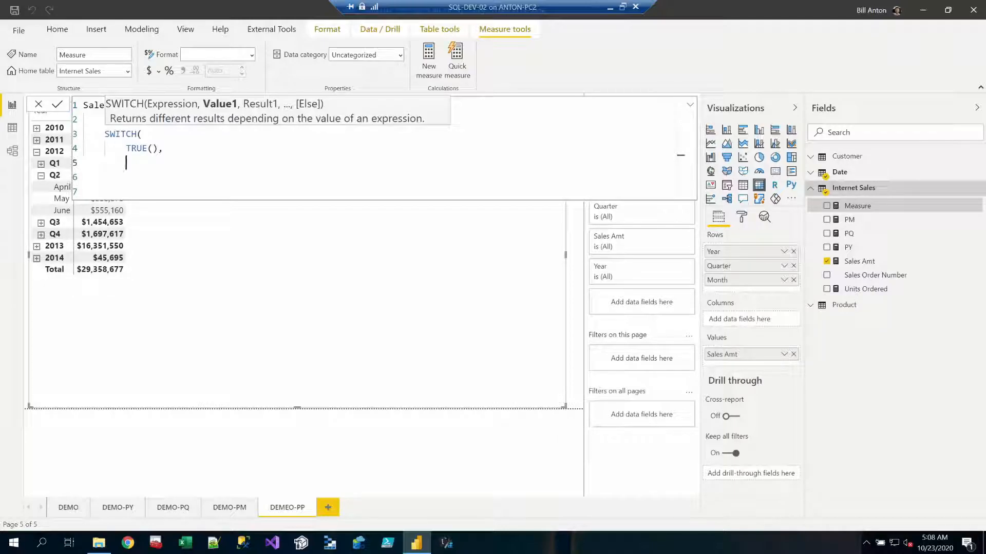
Add a SWITCH branch that returns [PM] when ISINSCOPE( 'Date'[Month] ) is true
{"action": "type", "text": "ISIN"}
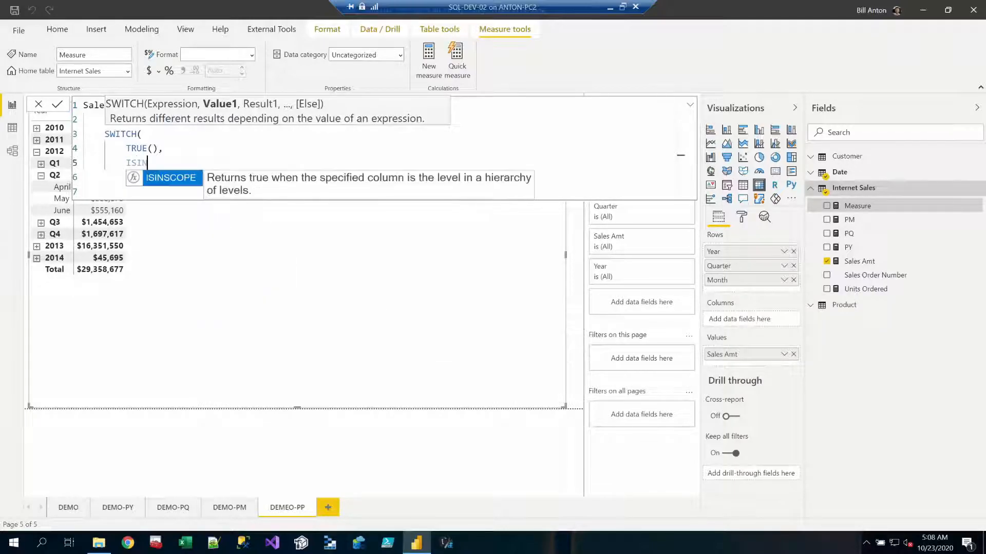
{"action": "key", "text": "Tab"}
{"action": "type", "text": "'Date'"}
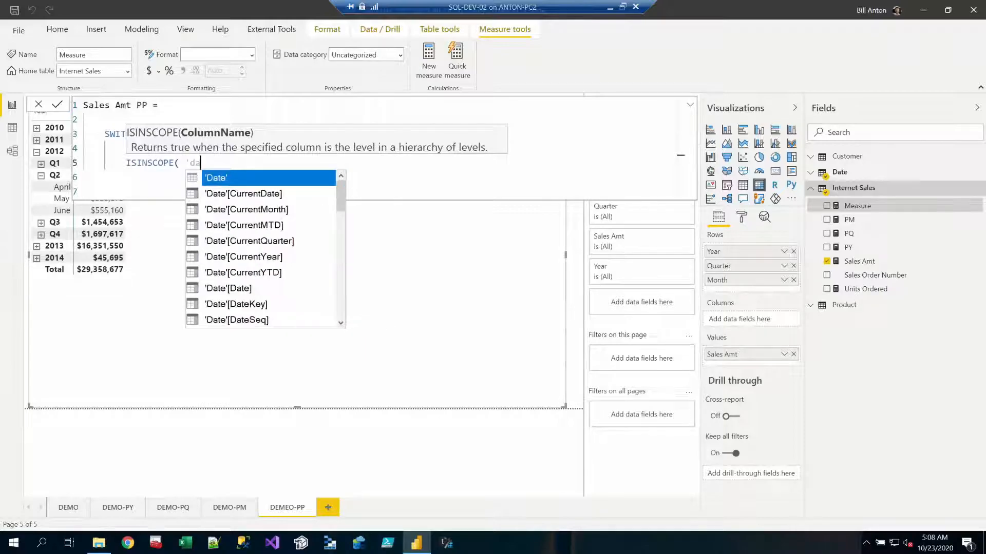
{"action": "type", "text": "["}
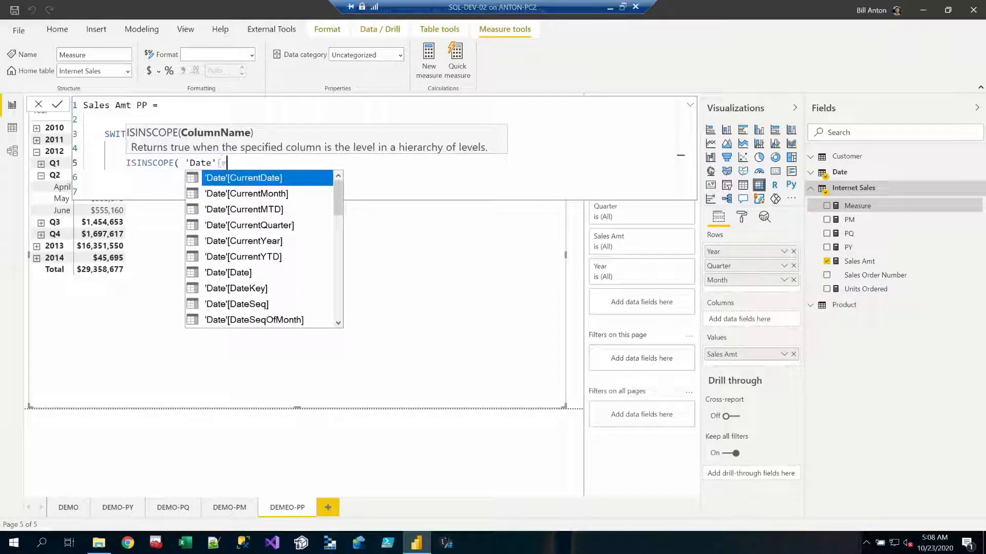
{"action": "type", "text": "Month"}
{"action": "key", "text": "Tab"}
{"action": "type", "text": "), ["}
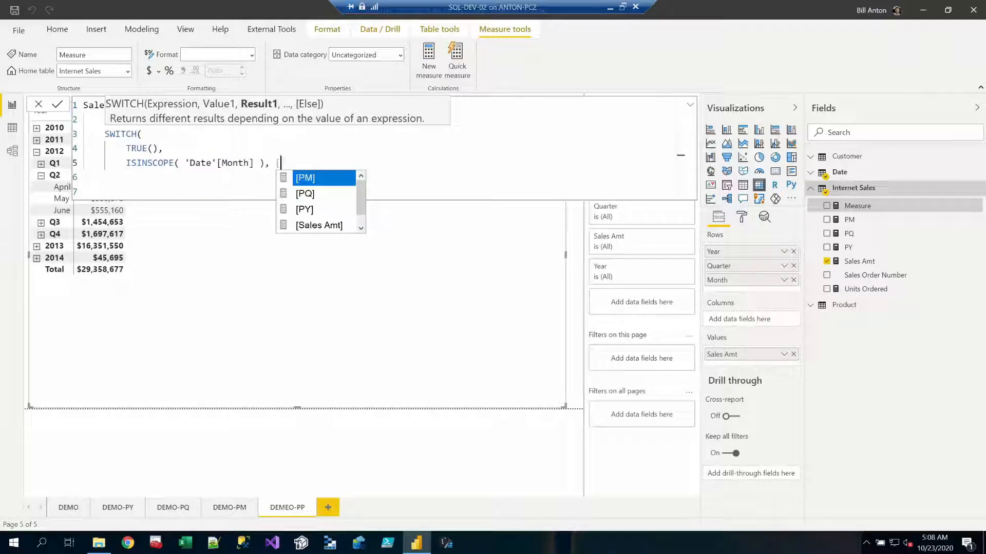
{"action": "key", "text": "Tab"}
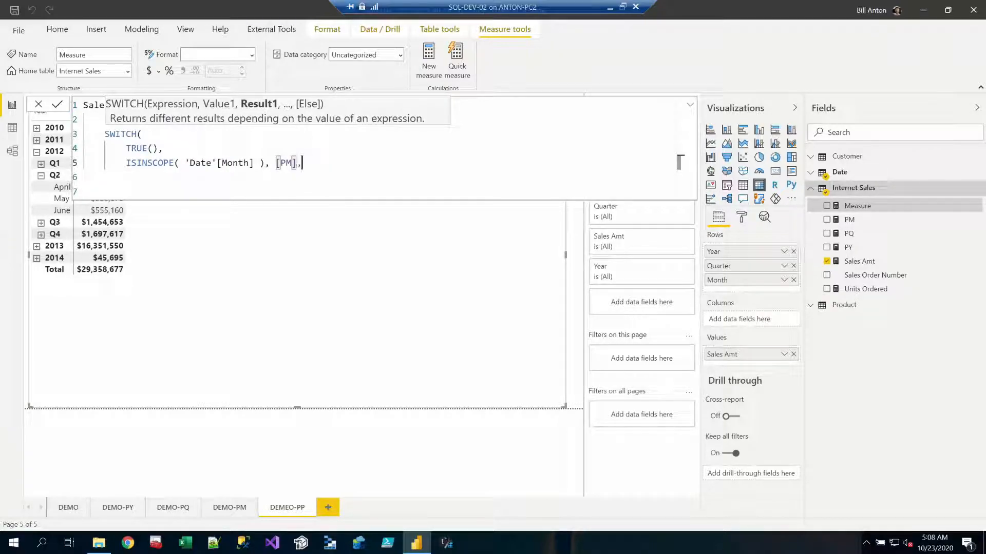
{"action": "type", "text": ","}
{"action": "key", "text": "Return"}
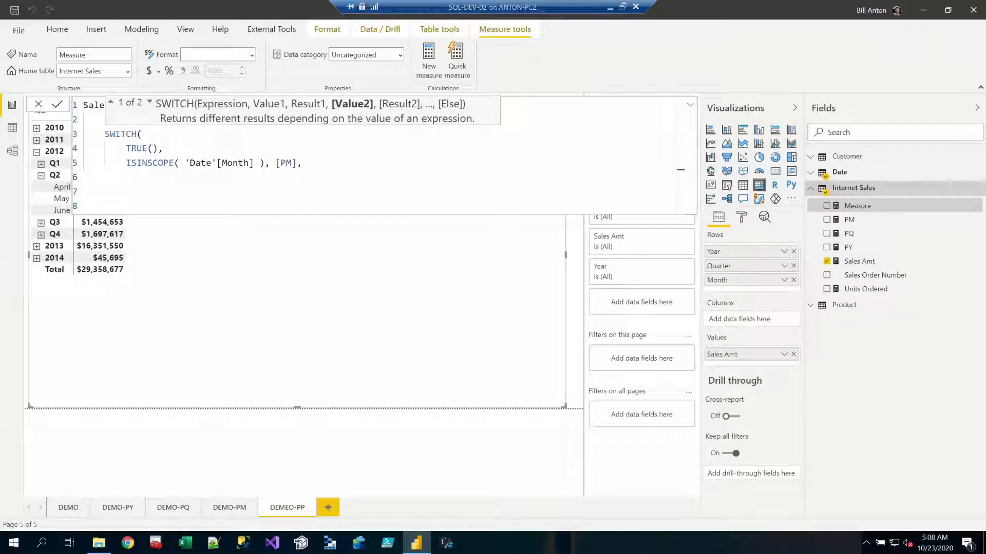
Add a SWITCH branch that returns [PQ] when ISINSCOPE( 'Date'[Quarter] ) is true
{"action": "type", "text": "ISIN"}
{"action": "key", "text": "Tab"}
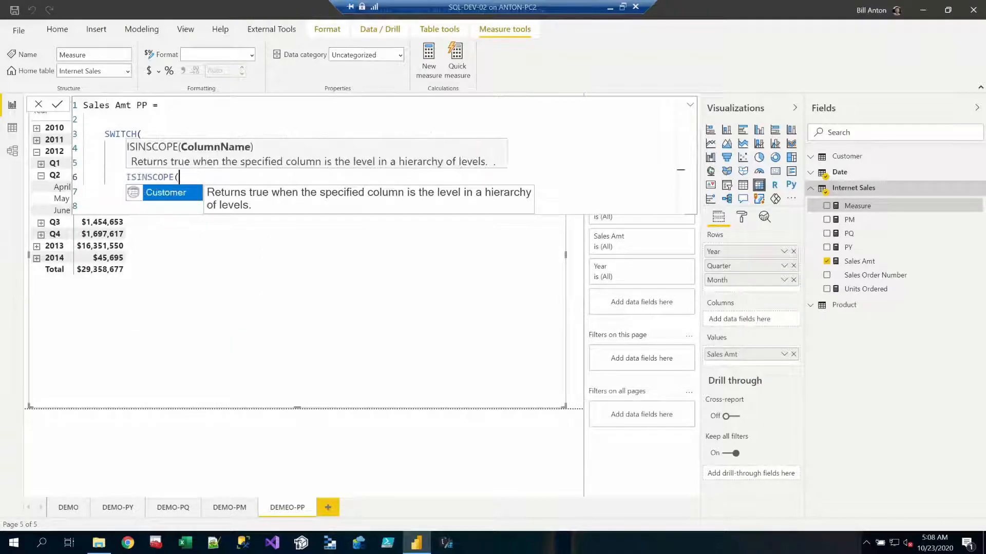
{"action": "type", "text": "'Date'[q"}
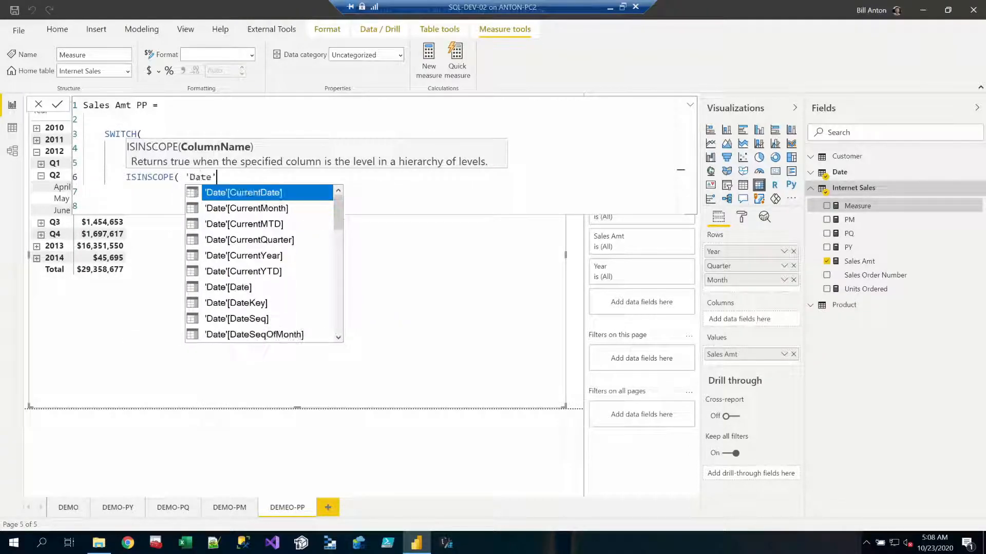
{"action": "key", "text": "Down"}
{"action": "key", "text": "Tab"}
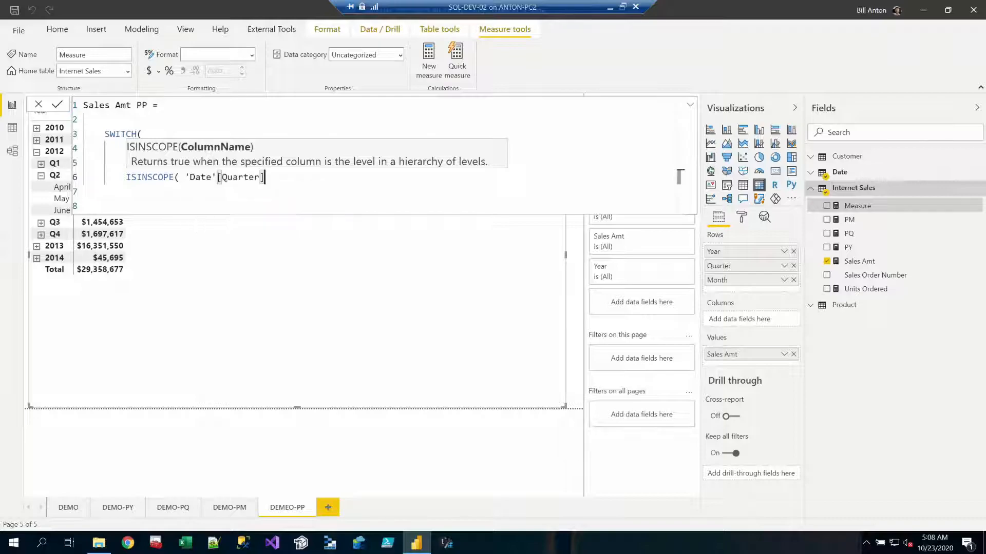
{"action": "type", "text": "), ["}
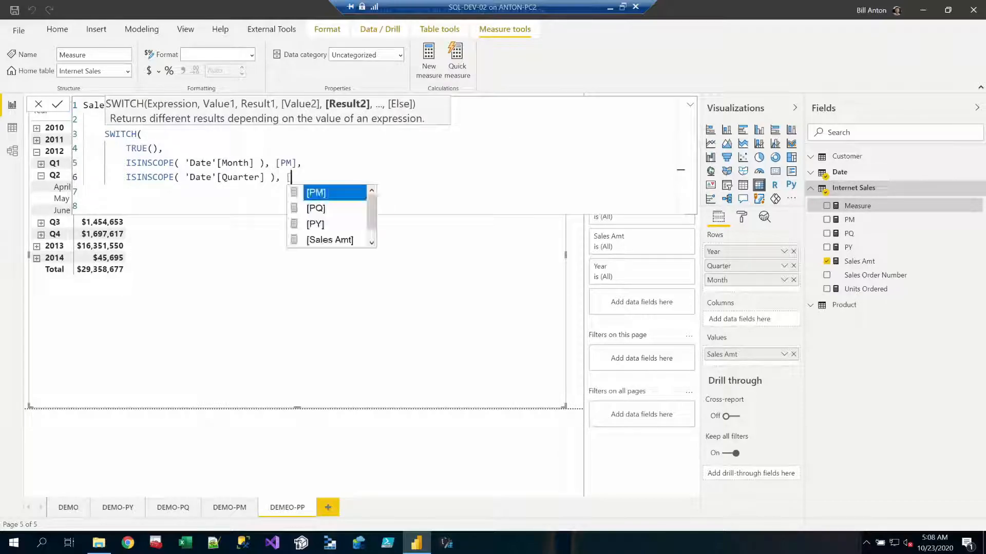
{"action": "type", "text": "PQ"}
{"action": "key", "text": "Tab"}
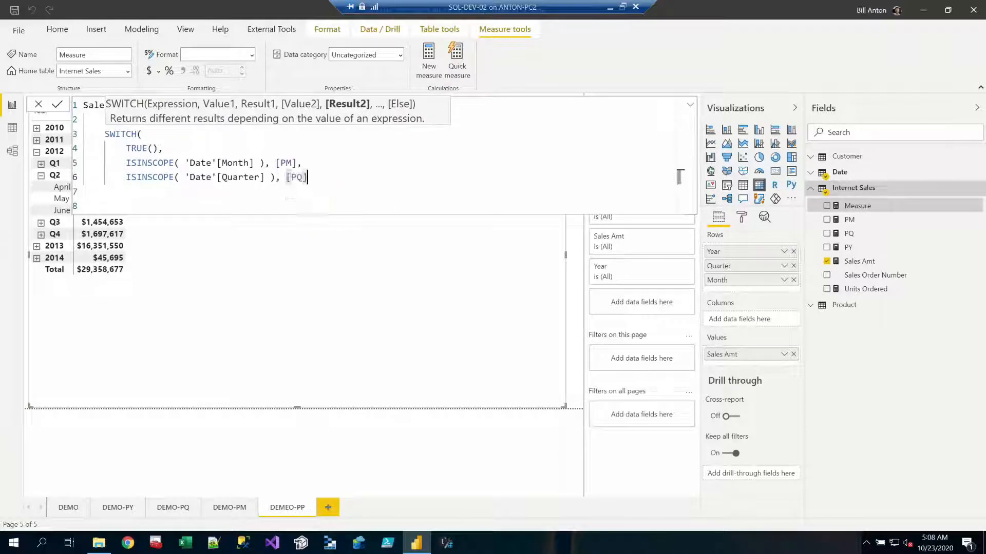
{"action": "type", "text": ","}
{"action": "key", "text": "Return"}
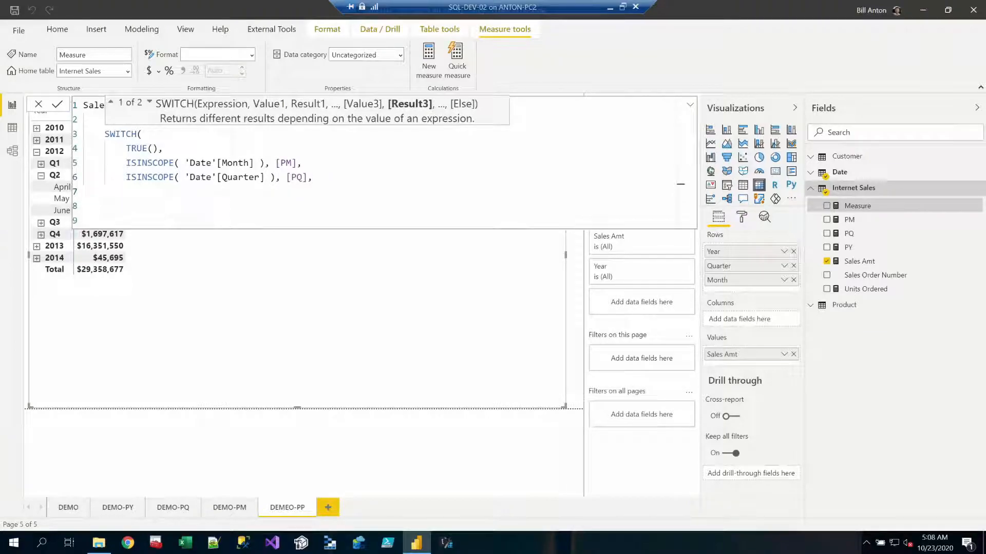
Add a SWITCH branch that returns [PY] when ISINSCOPE( 'Date'[Year] ) is true
{"action": "type", "text": "IS"}
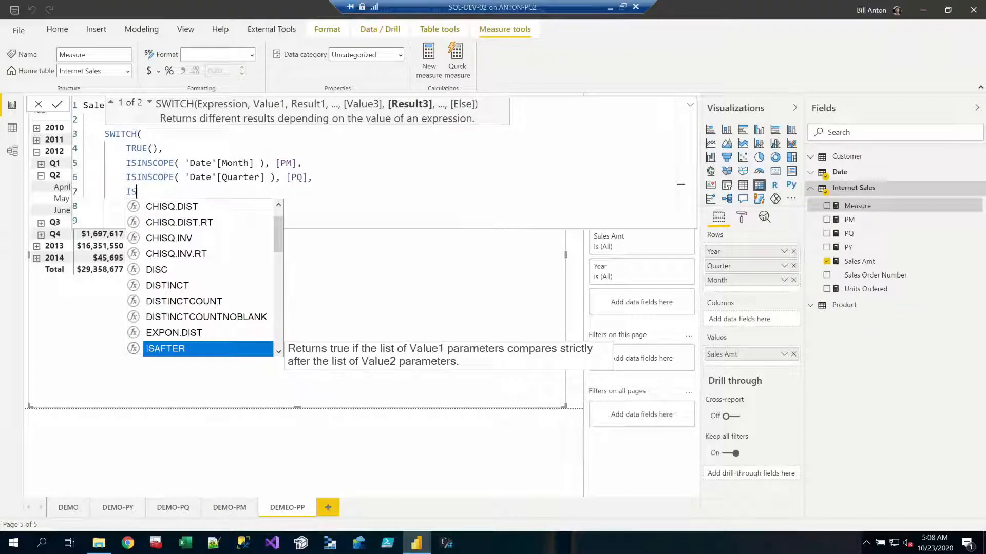
{"action": "type", "text": "IN"}
{"action": "key", "text": "Tab"}
{"action": "type", "text": "'Date'pe"}
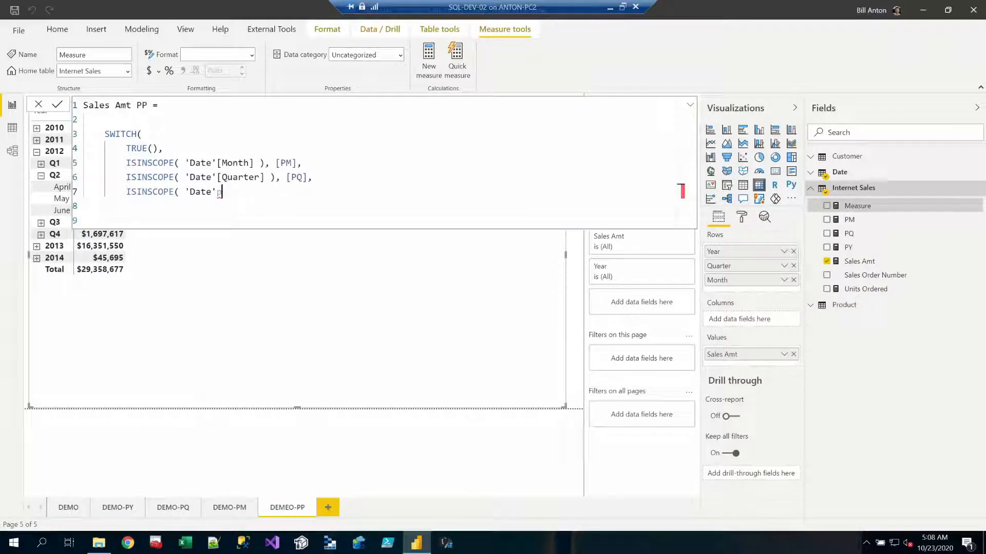
{"action": "key", "text": "BackSpace"}
{"action": "type", "text": "[ye"}
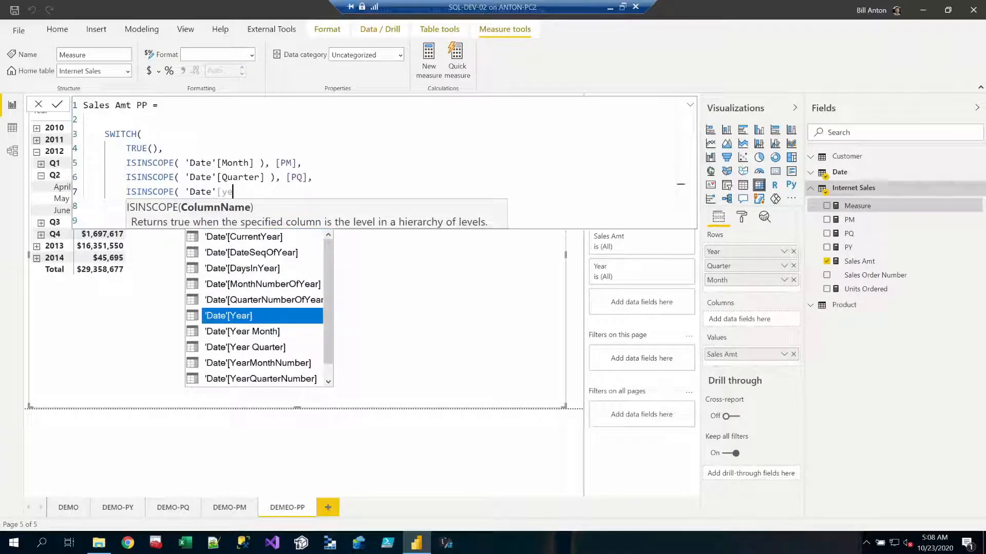
{"action": "key", "text": "Tab"}
{"action": "type", "text": "), ["}
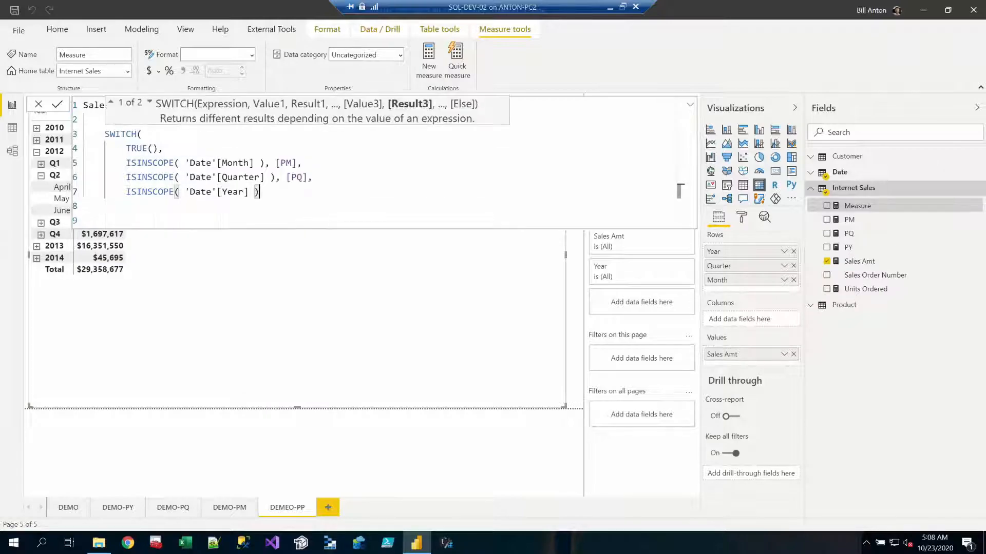
{"action": "type", "text": "py"}
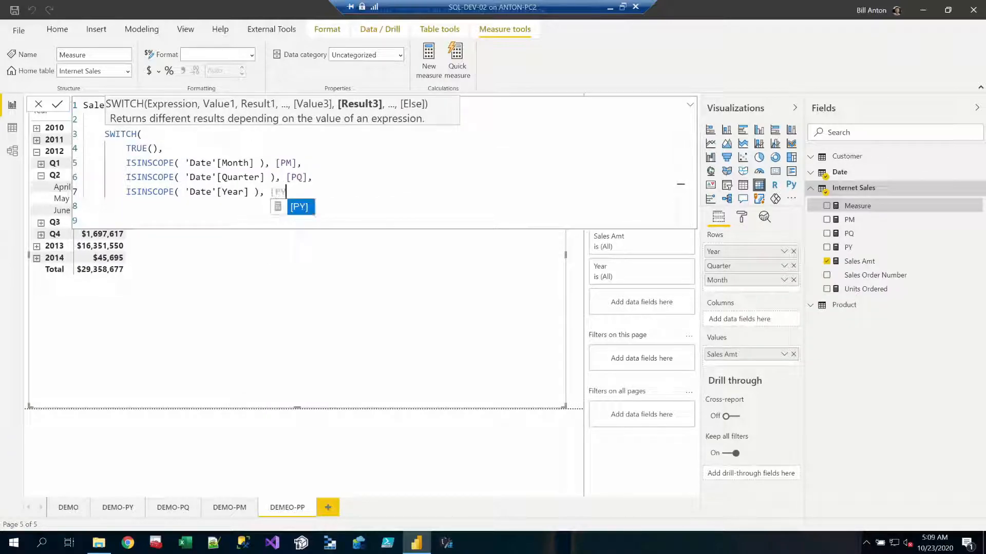
{"action": "key", "text": "Tab"}
{"action": "type", "text": ","}
{"action": "key", "text": "Return"}
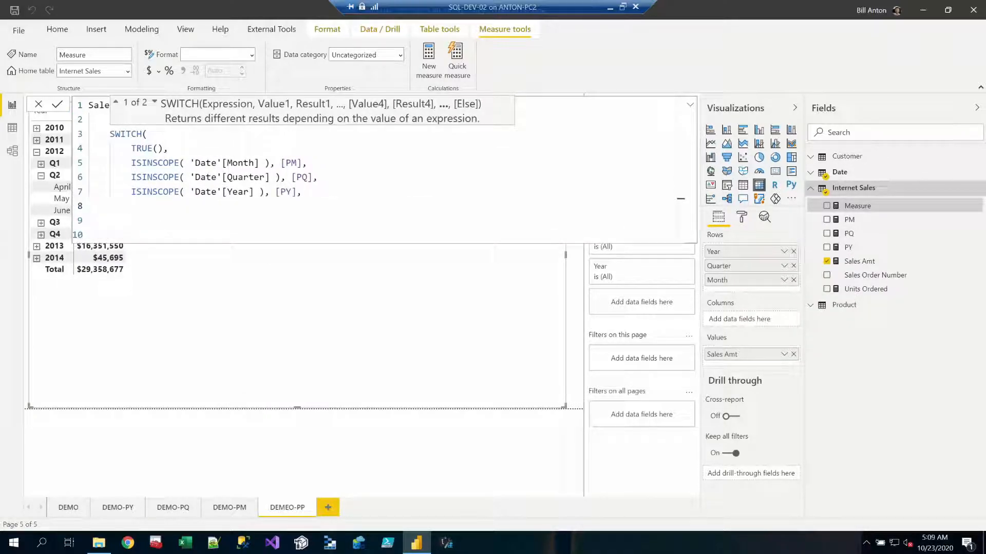
Set BLANK() as the fallback result, close the SWITCH function and commit the Sales Amt PP measure
{"action": "type", "text": "blank"}
{"action": "key", "text": "Tab"}
{"action": "type", "text": ")"}
{"action": "key", "text": "Return"}
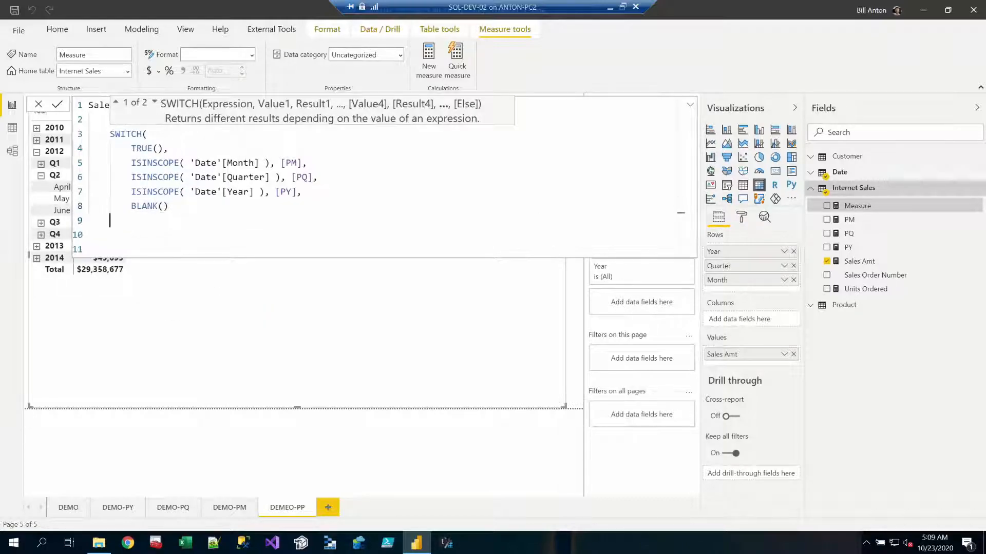
{"action": "type", "text": ")"}
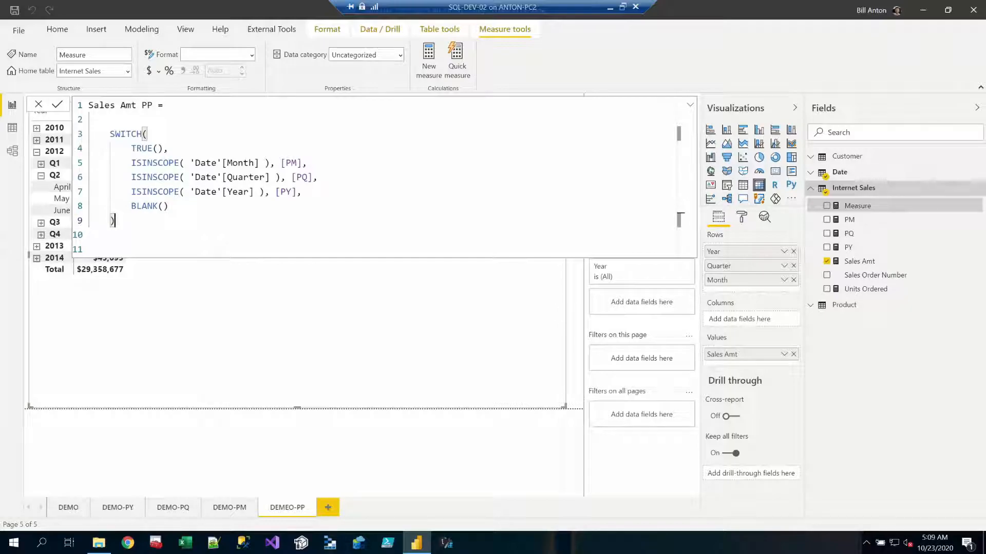
{"action": "double_click", "coordinate": [154, 162]}
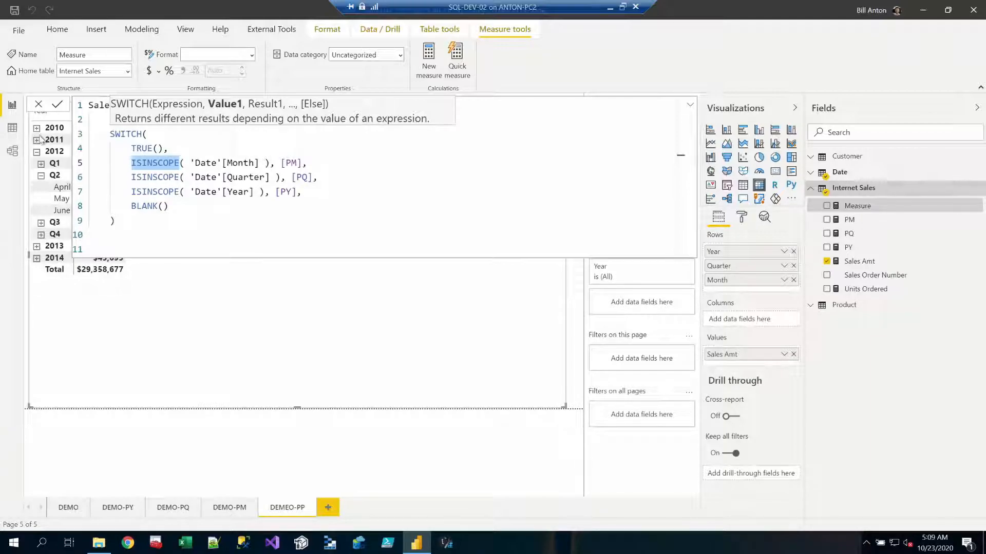
{"action": "left_click", "coordinate": [680, 219]}
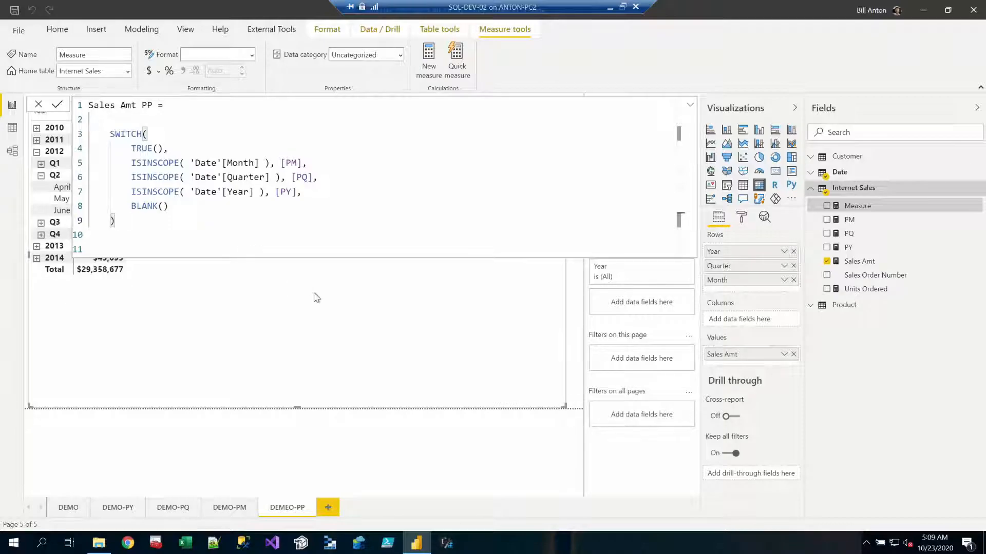
{"action": "left_click", "coordinate": [375, 328]}
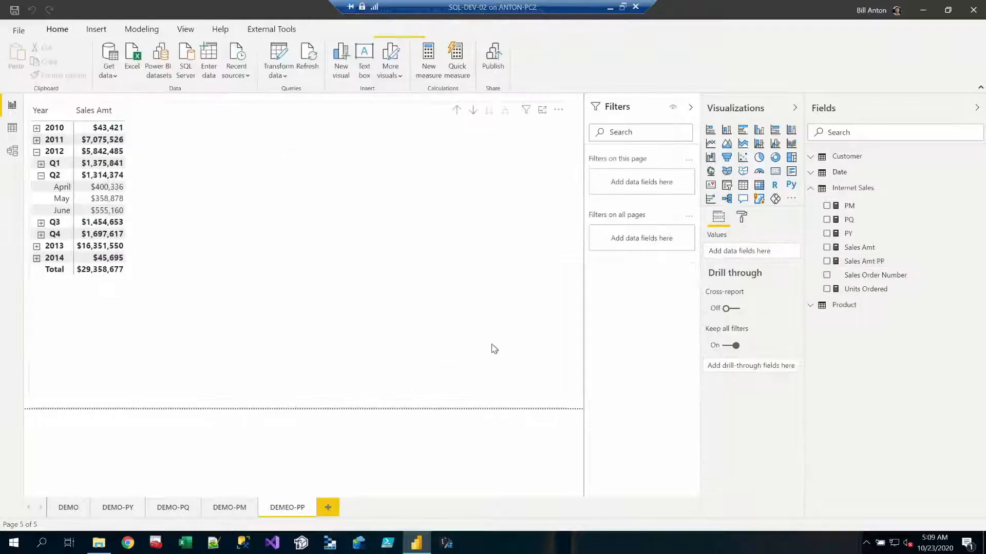
Add the Sales Amt PP measure to the matrix and collapse all rows to the year level
{"action": "left_click", "coordinate": [826, 262]}
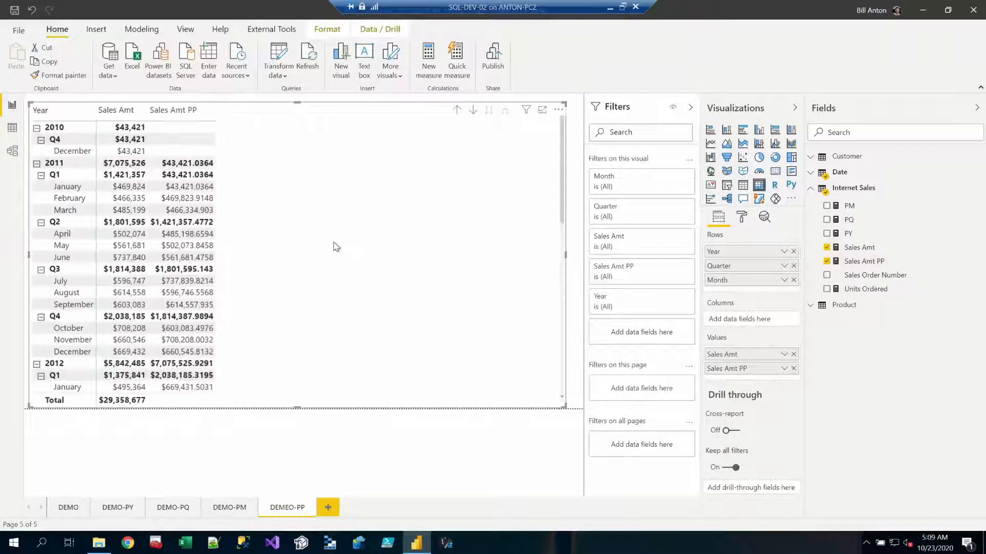
{"action": "right_click", "coordinate": [53, 127]}
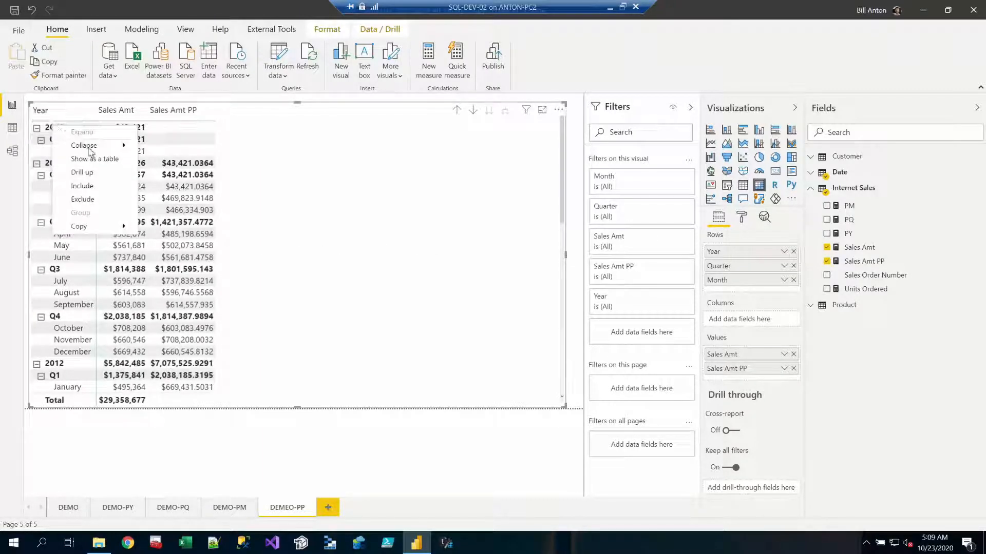
{"action": "mouse_move", "coordinate": [85, 145]}
{"action": "left_click", "coordinate": [171, 160]}
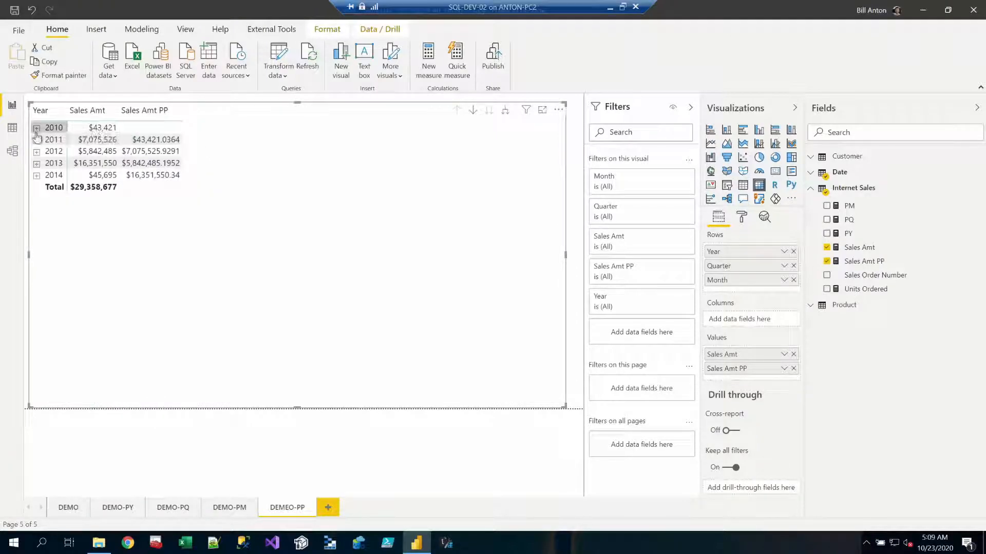
Format the Sales Amt PP measure as dollar currency with two decimal places
{"action": "left_click", "coordinate": [871, 262]}
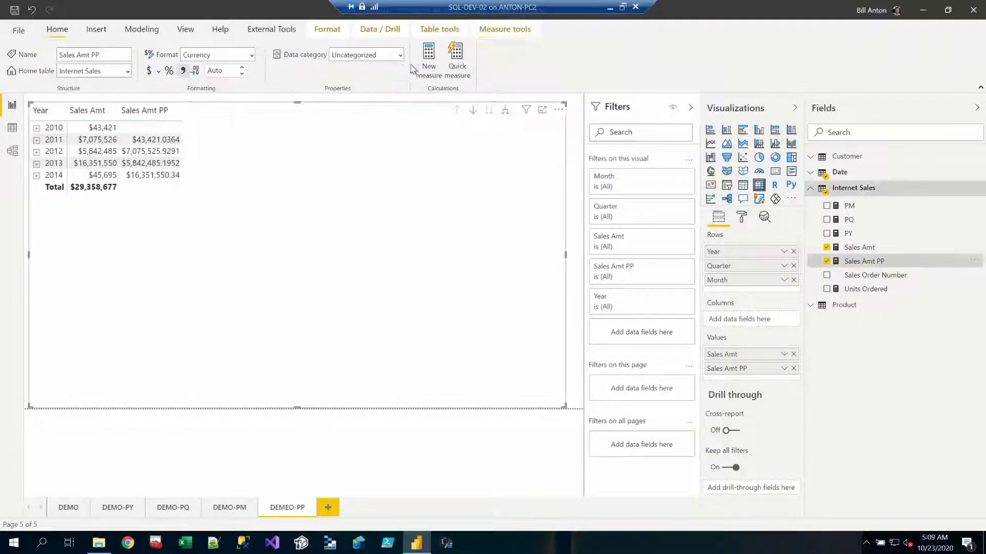
{"action": "left_click", "coordinate": [158, 72]}
{"action": "left_click", "coordinate": [160, 131]}
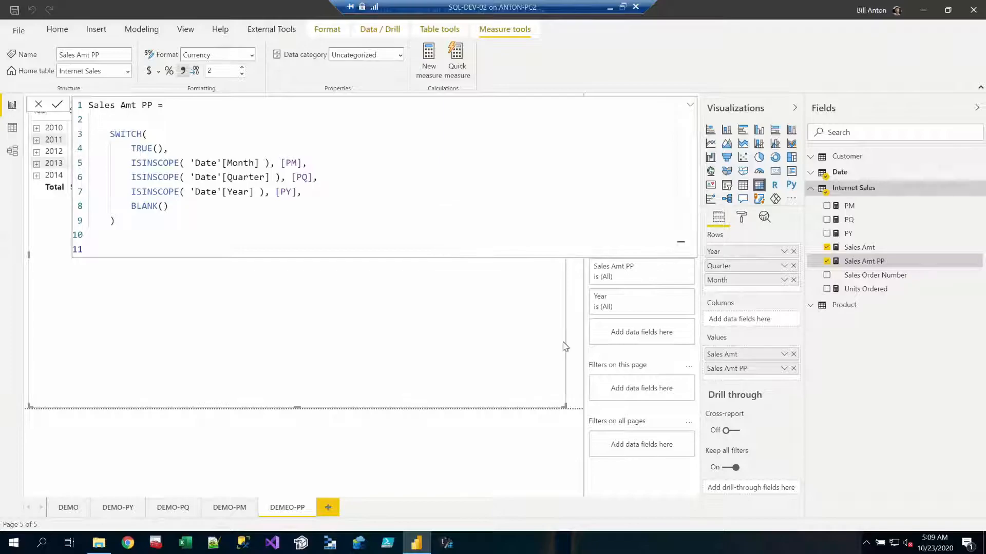
{"action": "left_click", "coordinate": [365, 294]}
{"action": "left_click", "coordinate": [557, 287]}
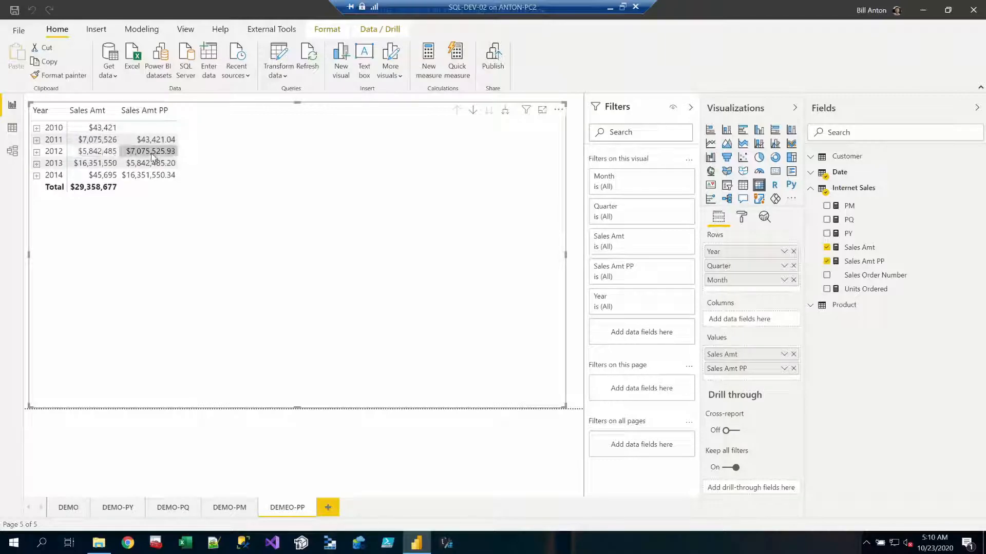
Expand 2012 in the matrix and collapse the entire quarter level to hide the months
{"action": "left_click", "coordinate": [37, 153]}
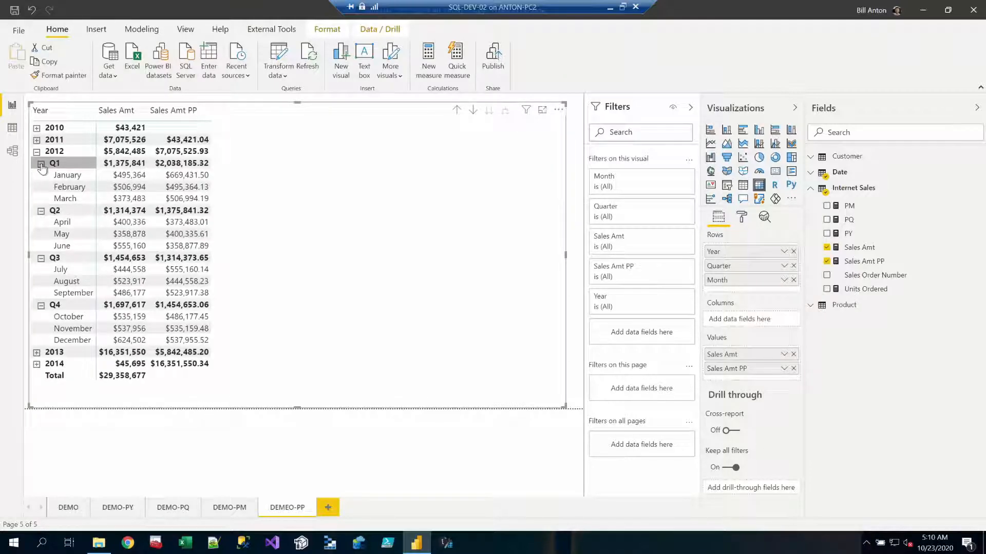
{"action": "right_click", "coordinate": [88, 163]}
{"action": "mouse_move", "coordinate": [123, 170]}
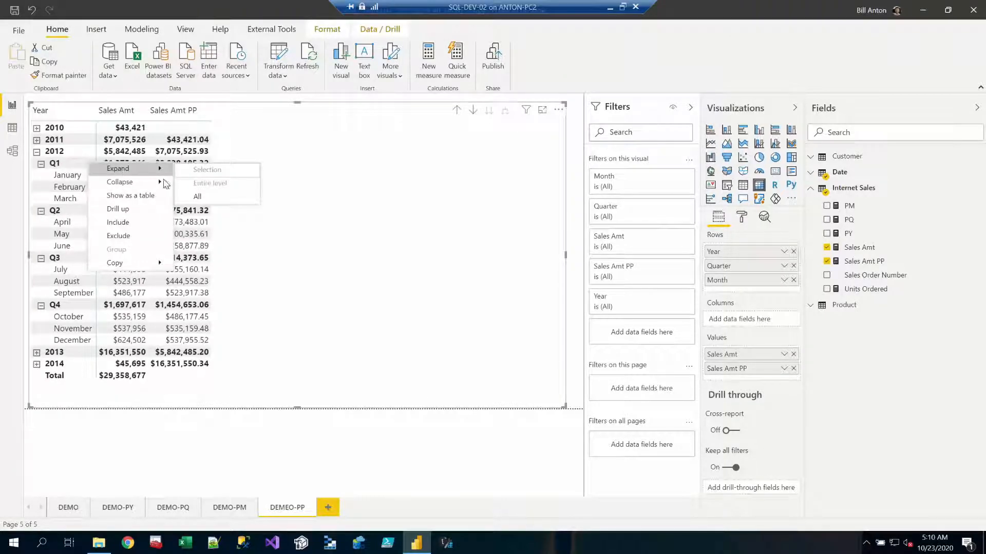
{"action": "mouse_move", "coordinate": [162, 183]}
{"action": "left_click", "coordinate": [208, 197]}
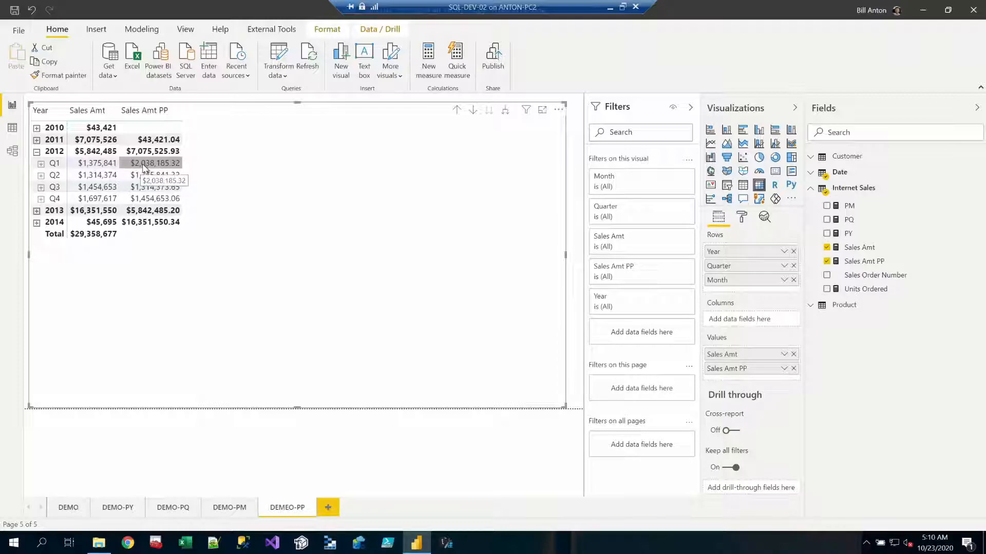
Expand 2011 and highlight its Q4 Sales Amt together with the 2012 Q1 Sales Amt PP for comparison
{"action": "left_click", "coordinate": [36, 139]}
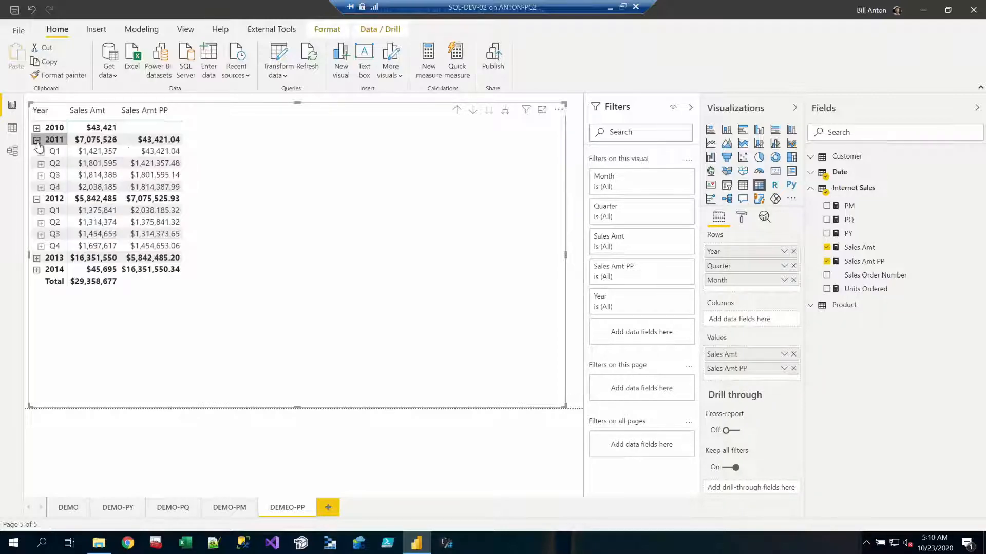
{"action": "left_click", "coordinate": [98, 188]}
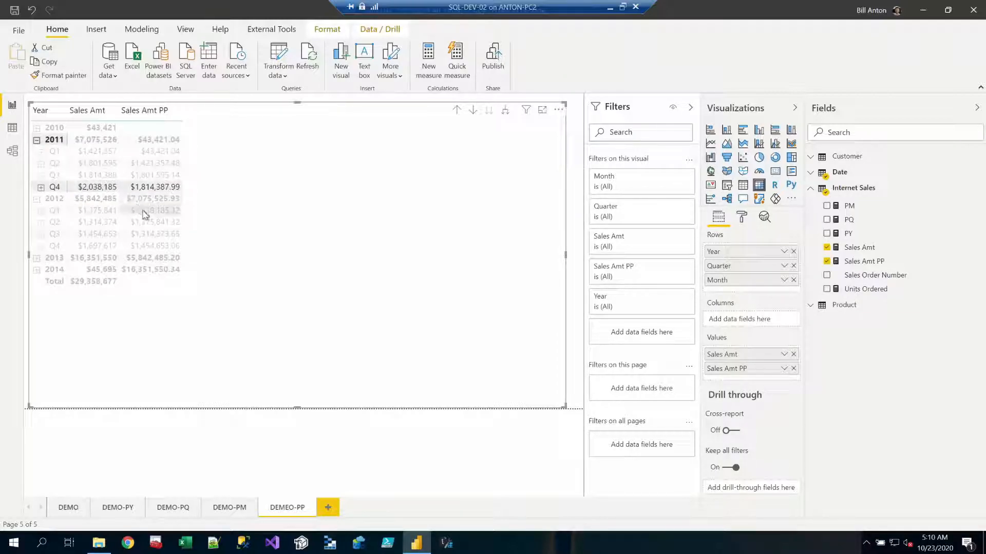
{"action": "left_click", "coordinate": [138, 210], "text": "ctrl"}
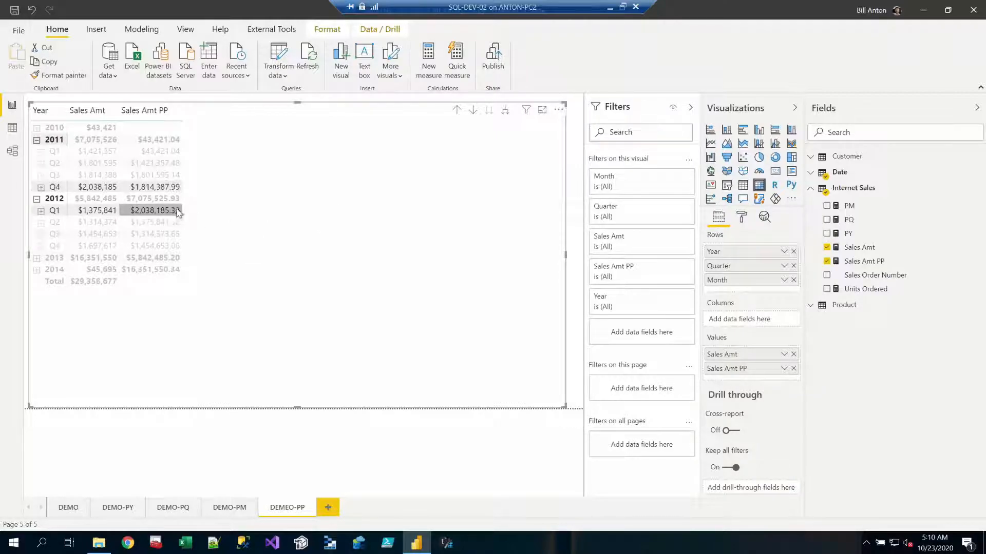
Expand 2012 Q1 and 2011 Q4 into months and highlight December 2011 Sales Amt with January 2012 Sales Amt PP
{"action": "left_click", "coordinate": [41, 213]}
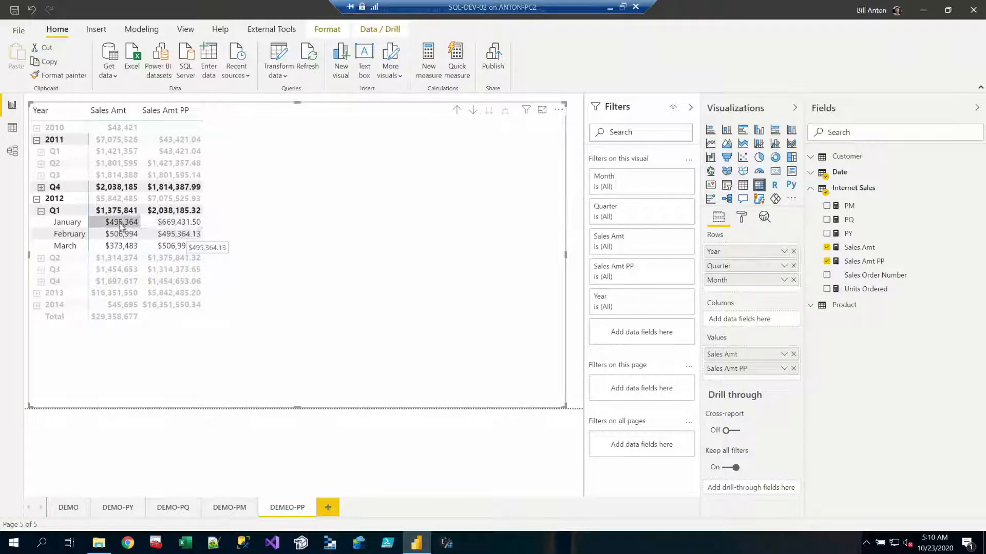
{"action": "left_click", "coordinate": [41, 187]}
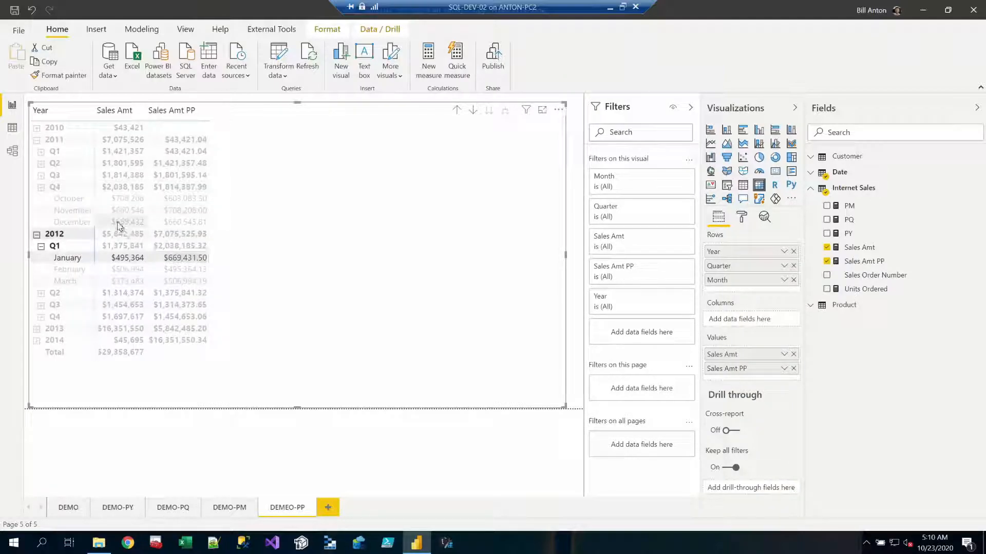
{"action": "left_click", "coordinate": [127, 222]}
{"action": "left_click", "coordinate": [181, 258], "text": "ctrl"}
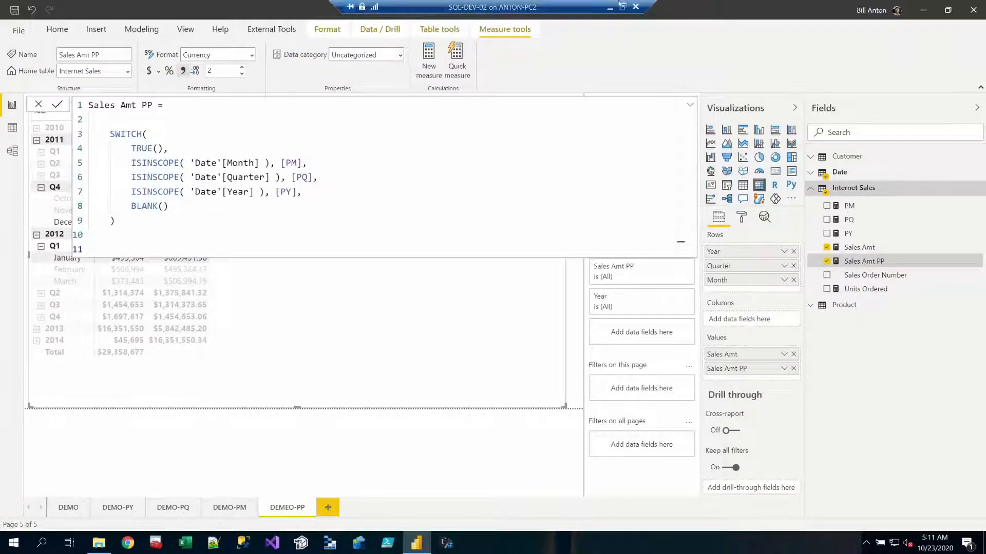
Minimize the remote desktop session
{"action": "left_click", "coordinate": [609, 7]}
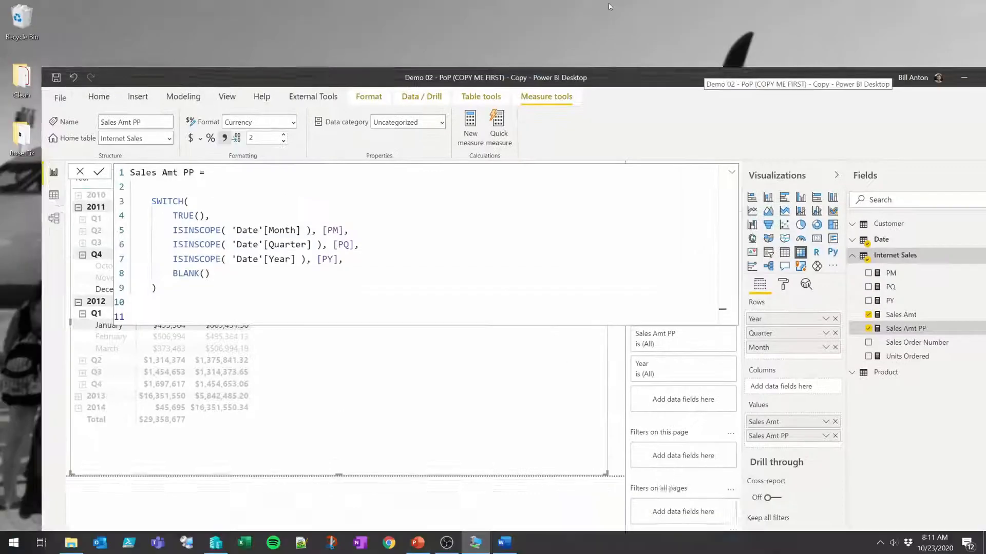
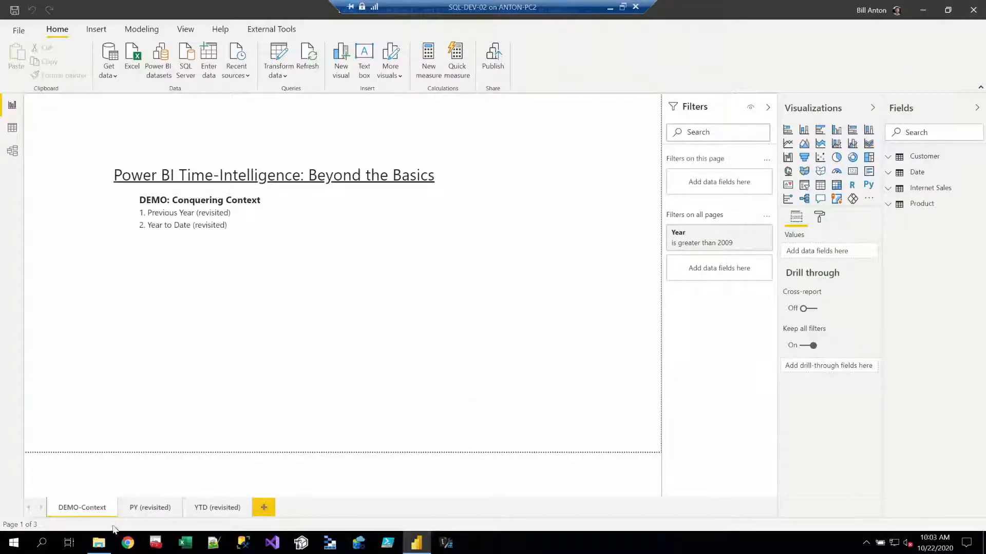
Open the PY (revisited) page and examine the PREVIOUSYEAR filter in the Sales Amt PY measure's formula
{"action": "left_click", "coordinate": [140, 509]}
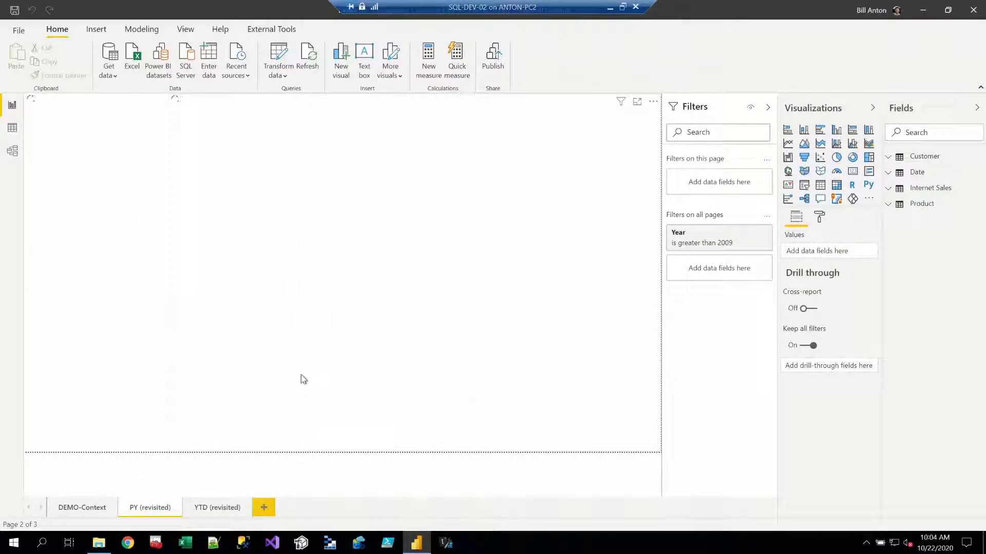
{"action": "left_click", "coordinate": [889, 194]}
{"action": "left_click_drag", "start_coordinate": [883, 224], "coordinate": [849, 234]}
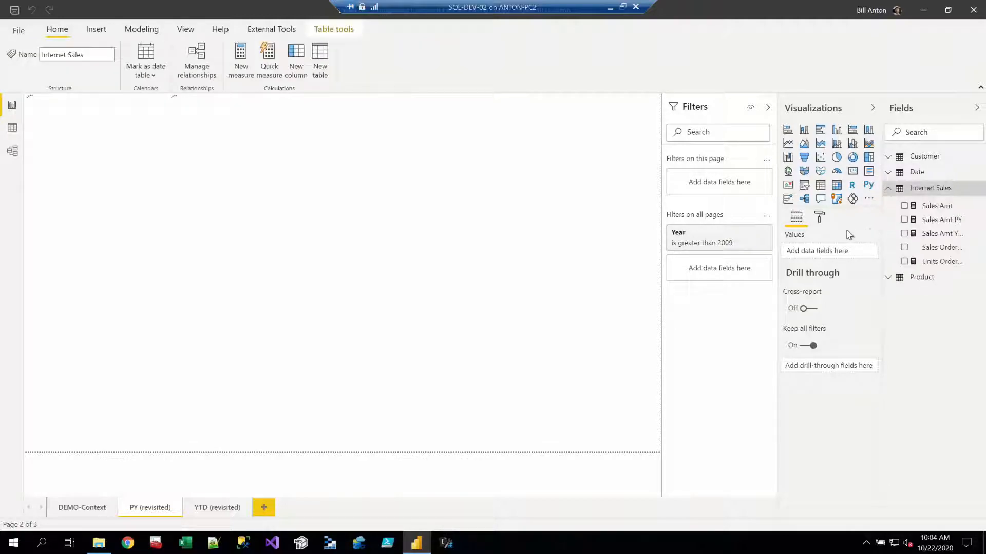
{"action": "left_click", "coordinate": [903, 221]}
{"action": "scroll", "coordinate": [359, 128], "scroll_direction": "up", "scroll_amount": 3}
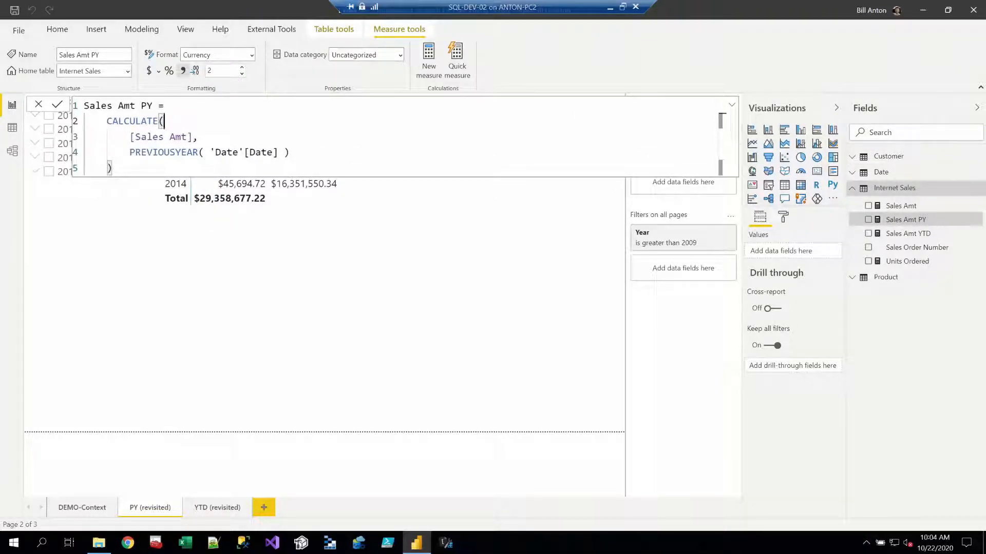
{"action": "left_click_drag", "start_coordinate": [130, 152], "coordinate": [290, 153]}
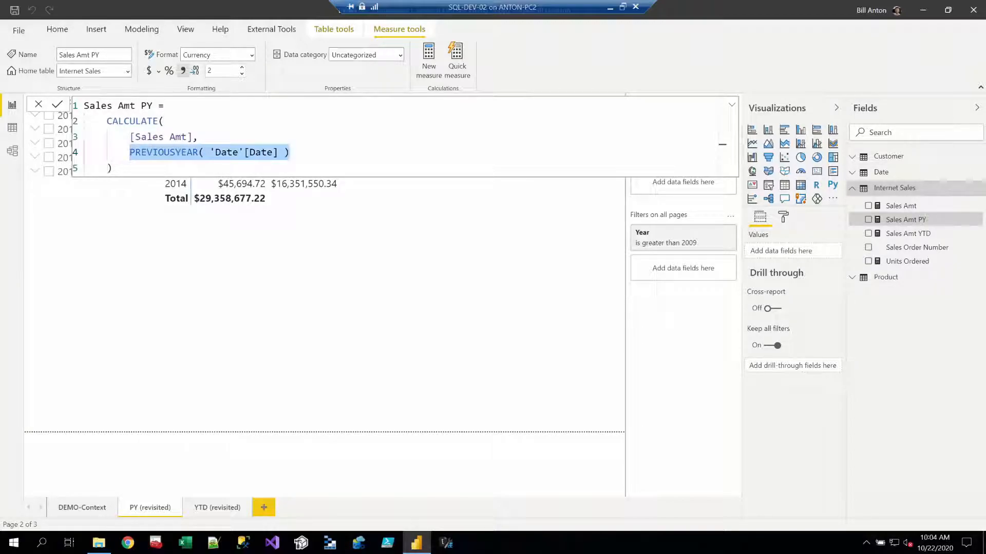
{"action": "key", "text": "Escape"}
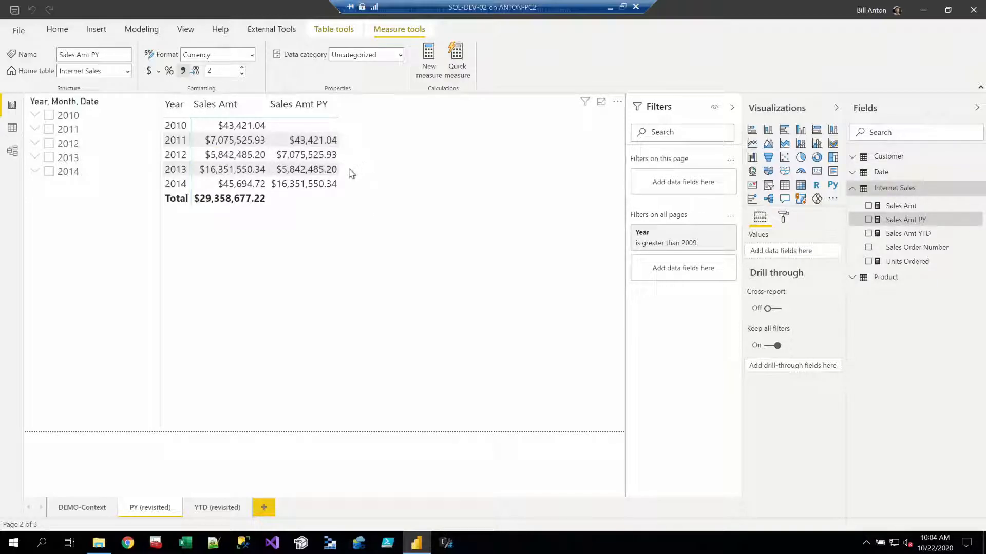
Create a new measure named Sales Amt PY v2 in the Internet Sales table
{"action": "right_click", "coordinate": [891, 191]}
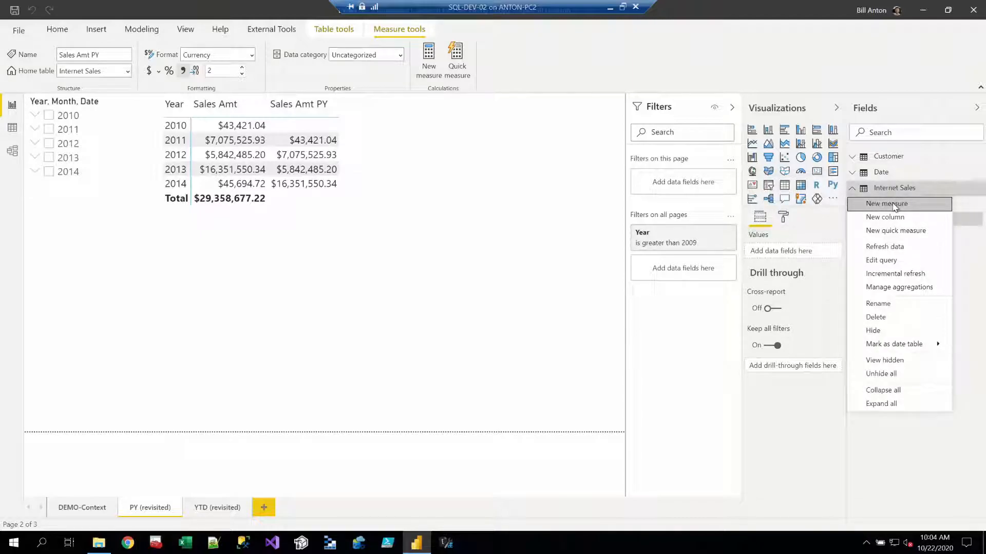
{"action": "left_click", "coordinate": [894, 205]}
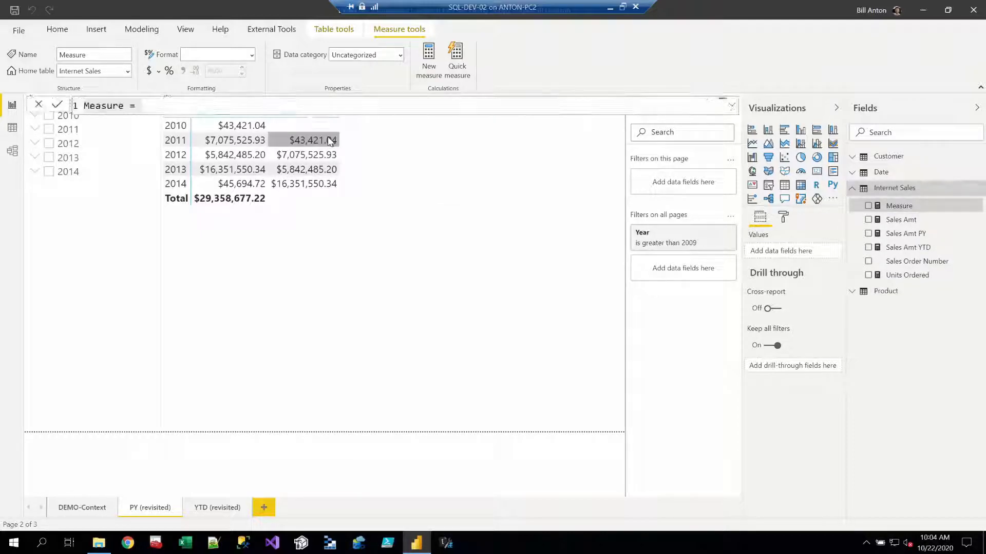
{"action": "type", "text": "S"}
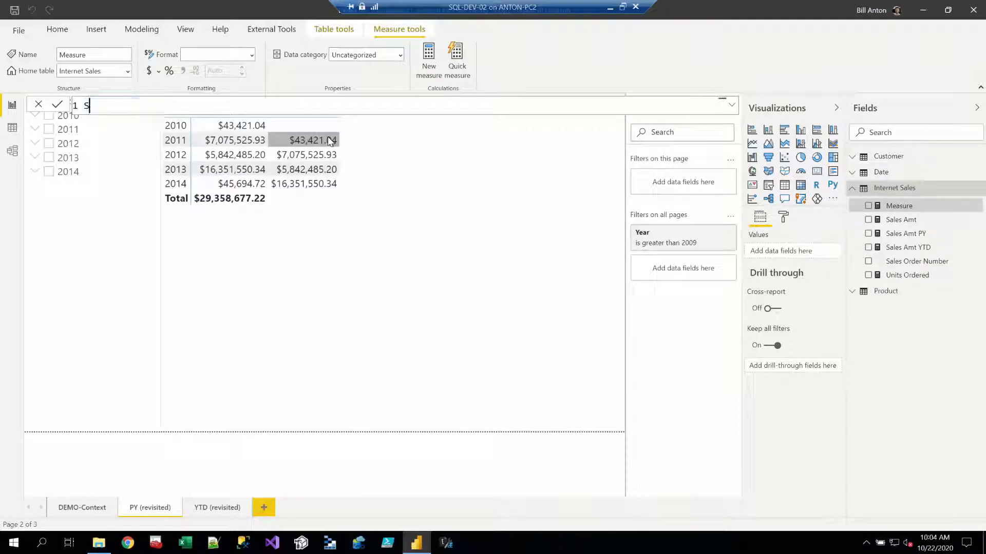
{"action": "type", "text": "ales Amt PY v2 ="}
Declare a variable __cc_year in the measure as SELECTEDVALUE( 'Date'[Year] )
{"action": "key", "text": "shift+Return"}
{"action": "key", "text": "shift+Return"}
{"action": "key", "text": "Tab"}
{"action": "type", "text": "VAR __cc_"}
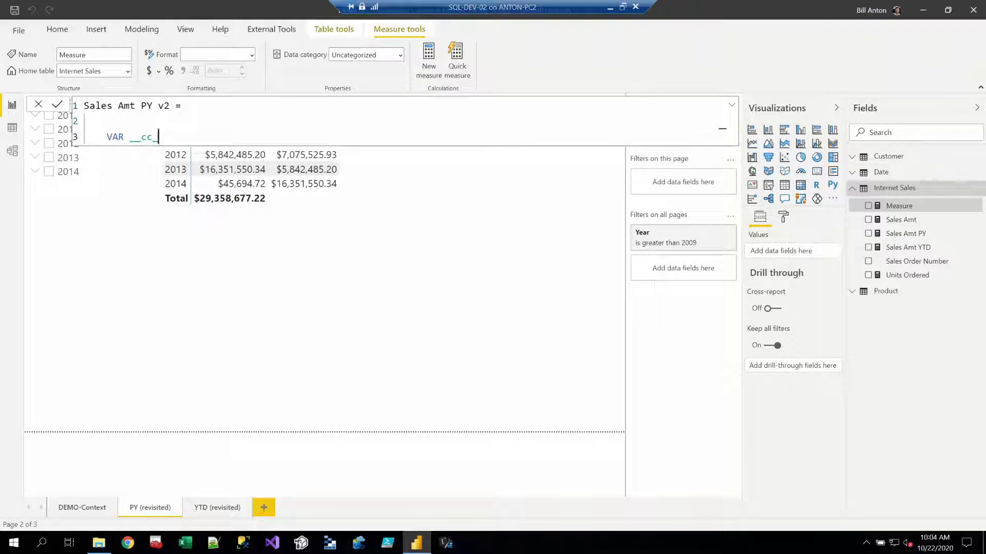
{"action": "type", "text": "year = max"}
{"action": "key", "text": "Tab"}
{"action": "type", "text": "SELE"}
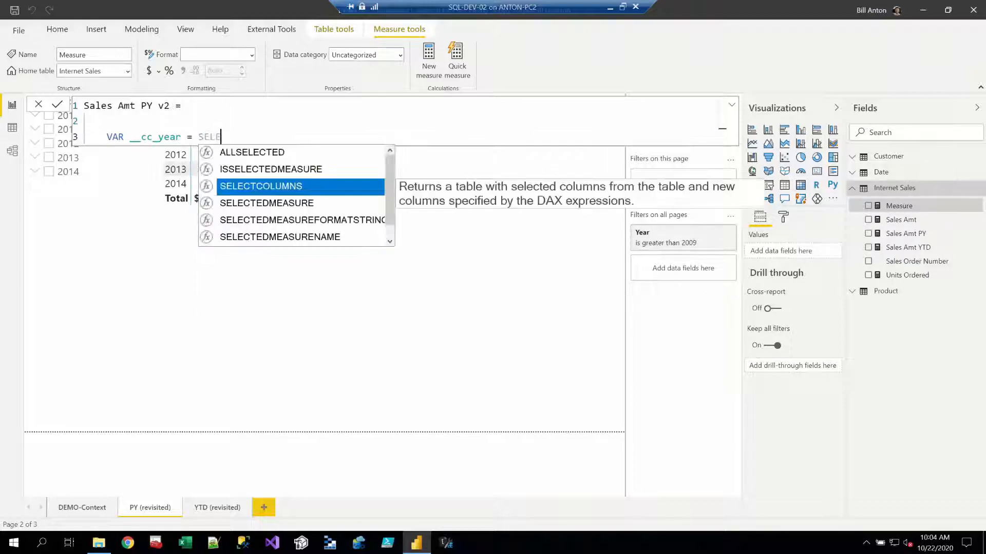
{"action": "key", "text": "Down"}
{"action": "key", "text": "Down"}
{"action": "key", "text": "Down"}
{"action": "key", "text": "Down"}
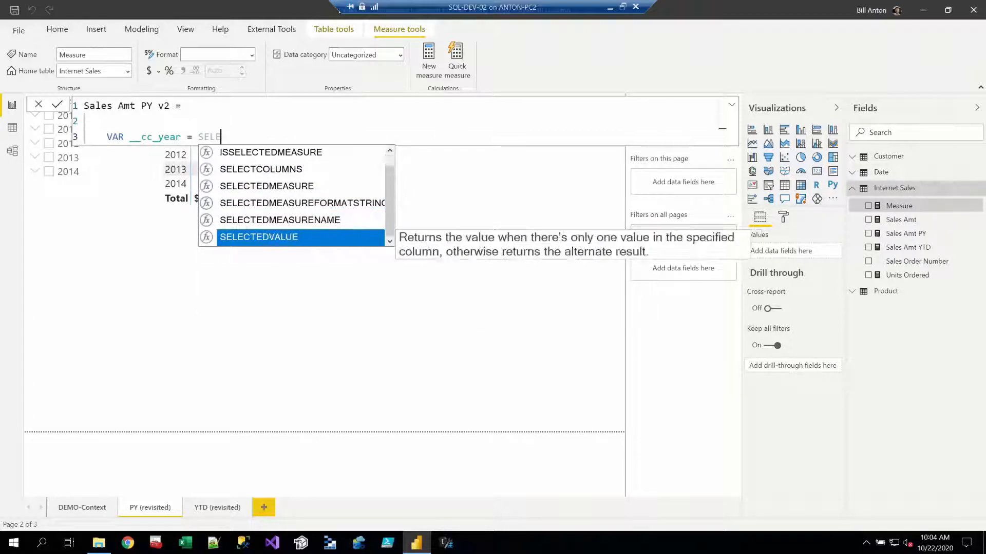
{"action": "key", "text": "Tab"}
{"action": "type", "text": "'da"}
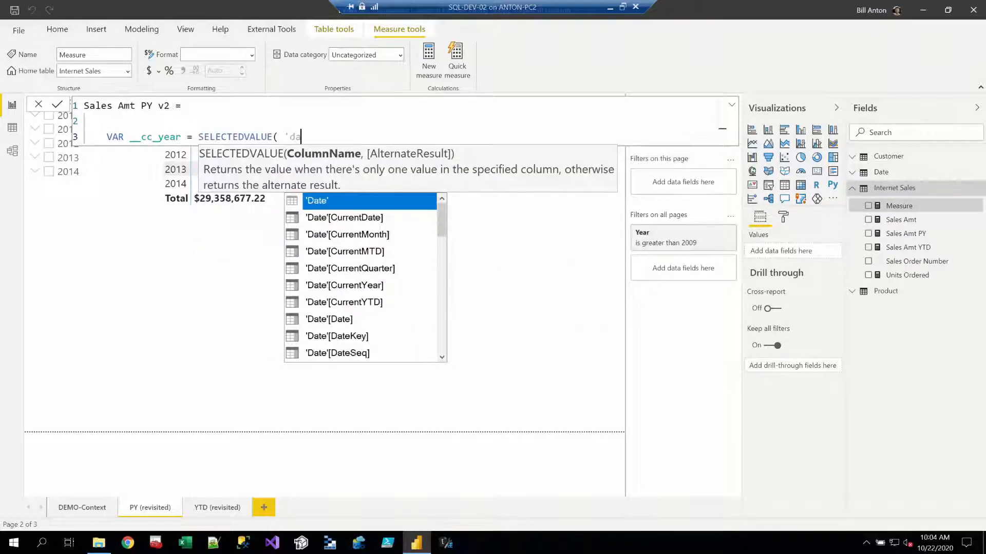
{"action": "type", "text": "te'[ye"}
{"action": "key", "text": "Tab"}
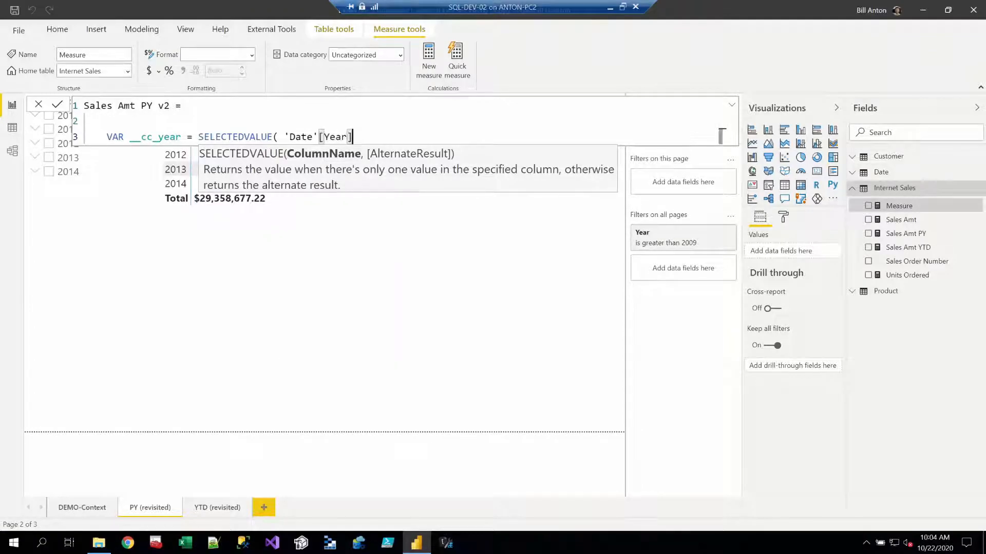
{"action": "type", "text": ")"}
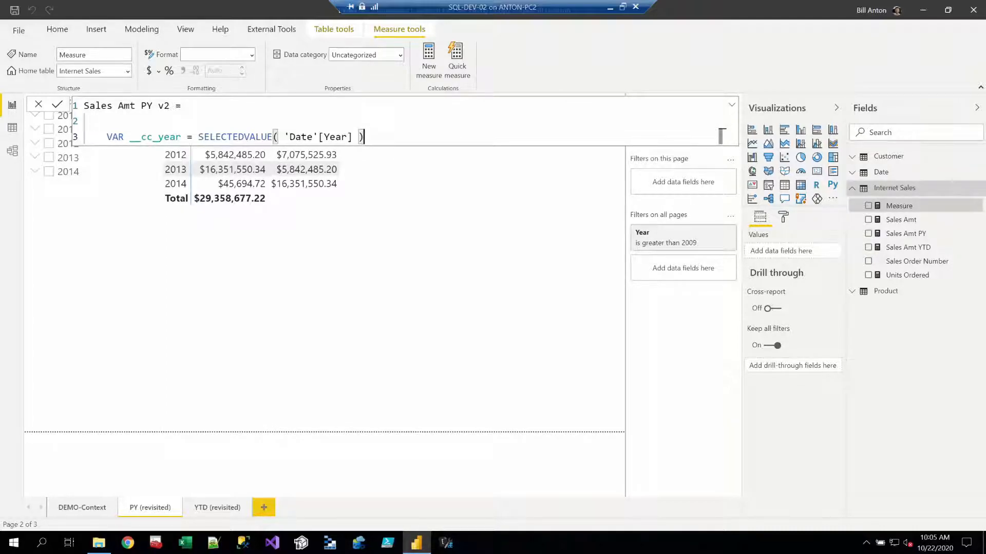
Declare a second variable __dates_py below it and open a FILTER function as its expression
{"action": "key", "text": "shift+Return"}
{"action": "key", "text": "shift+Return"}
{"action": "type", "text": "VAR __"}
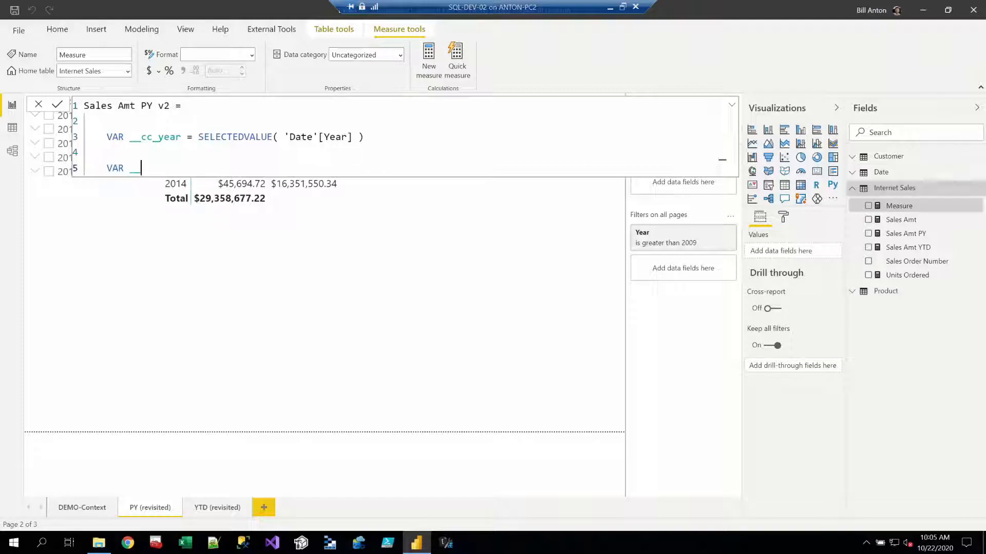
{"action": "type", "text": "dates_py ="}
{"action": "key", "text": "Return"}
{"action": "key", "text": "Tab"}
{"action": "type", "text": "FILTER("}
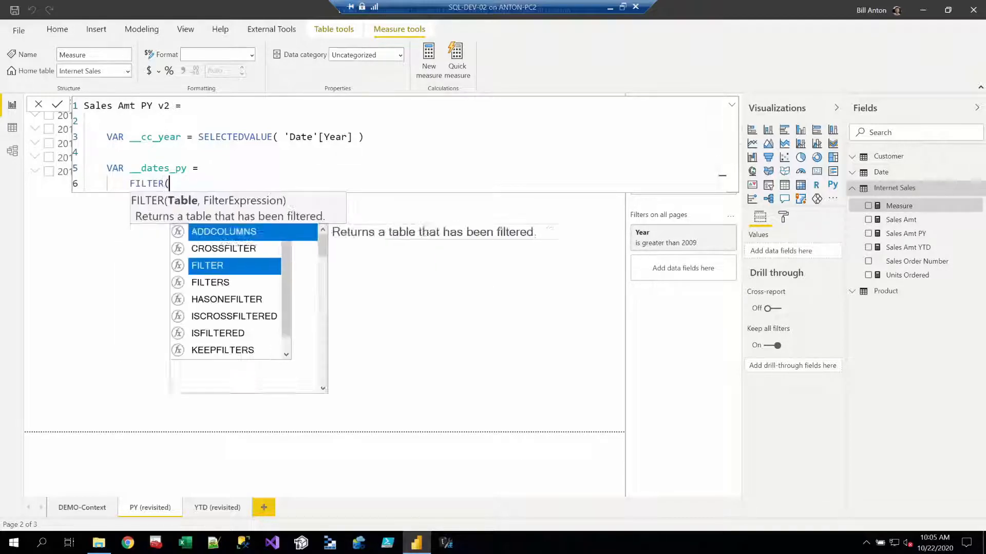
Set ALL( 'Date' ) as the table argument of the FILTER function
{"action": "key", "text": "Return"}
{"action": "key", "text": "Tab"}
{"action": "type", "text": "ADDCOLUMNS("}
{"action": "key", "text": "BackSpace"}
{"action": "key", "text": "ctrl+shift+Left"}
{"action": "key", "text": "BackSpace"}
{"action": "type", "text": "ALL("}
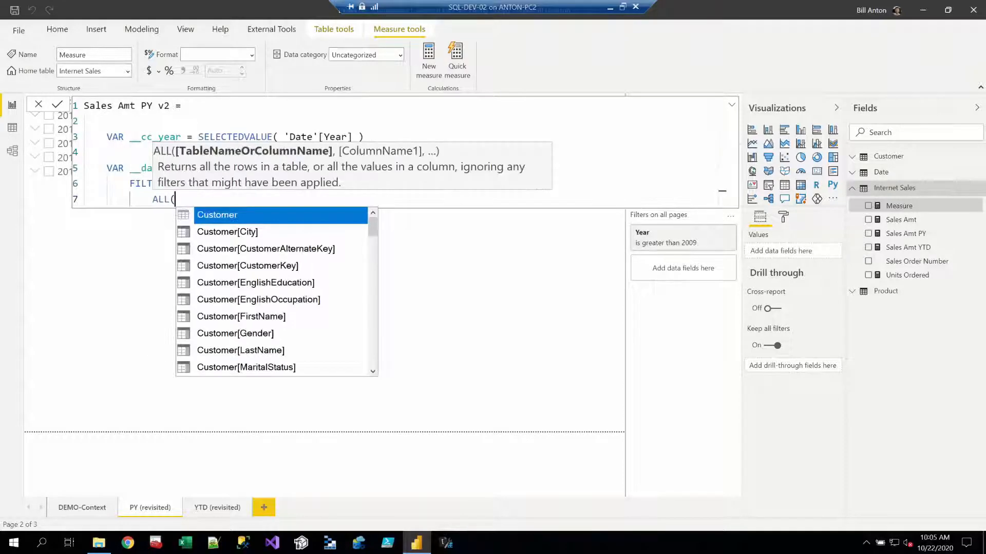
{"action": "type", "text": " 'Date' ),"}
Add the condition 'Date'[Year] = ( __cc_year - 1 ) as the filter expression and close the FILTER function
{"action": "key", "text": "Return"}
{"action": "type", "text": "'Date'["}
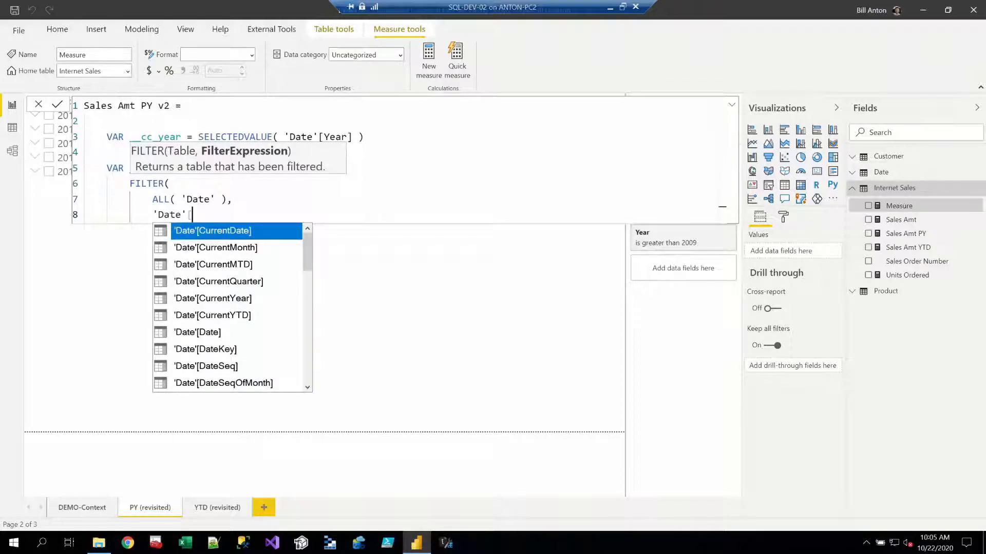
{"action": "type", "text": "Year] = ("}
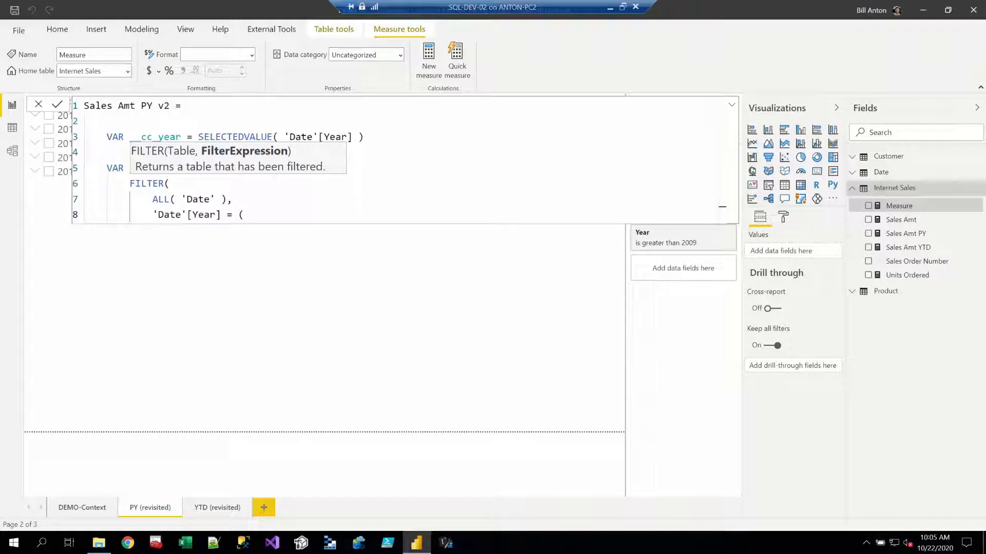
{"action": "type", "text": " __cc_year - 1 )"}
{"action": "key", "text": "Return"}
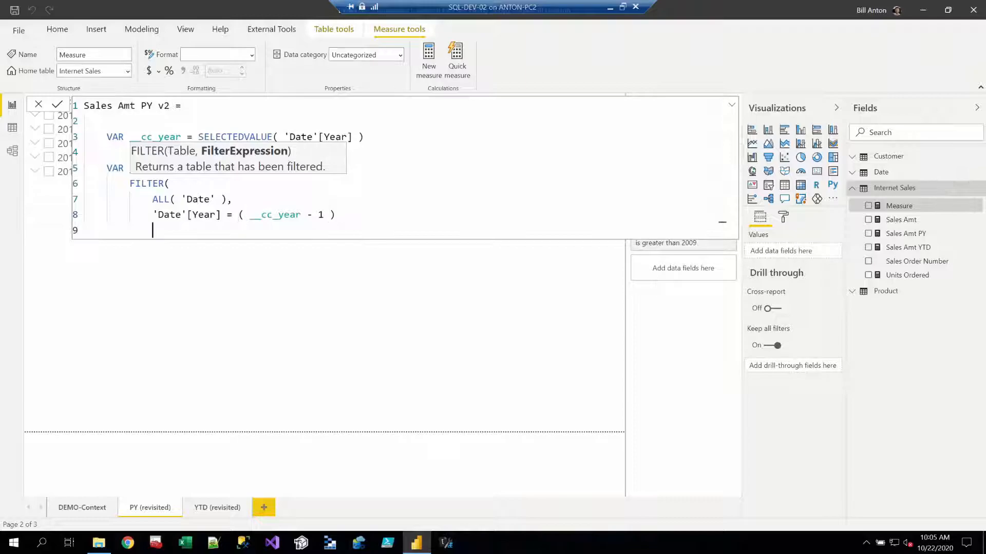
{"action": "type", "text": ")"}
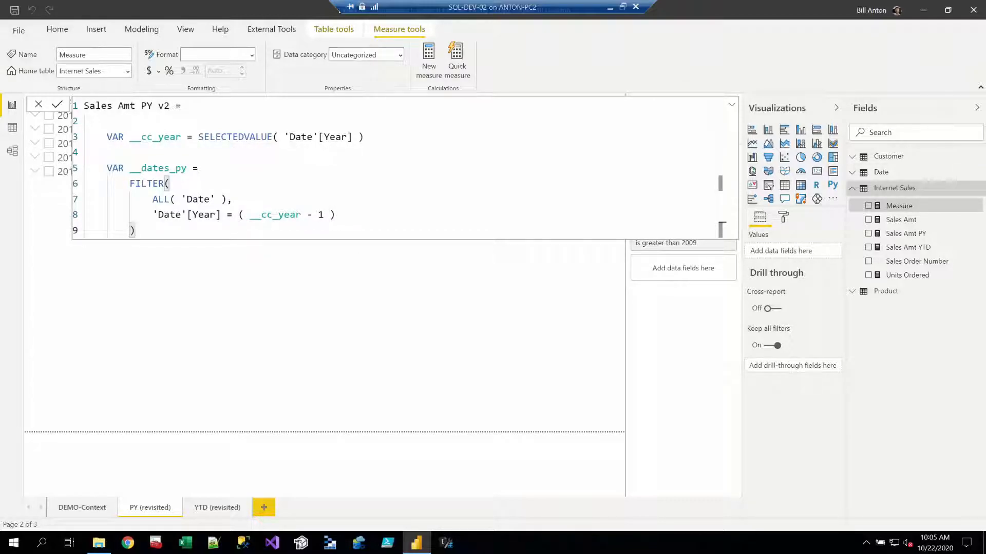
{"action": "left_click_drag", "start_coordinate": [153, 199], "coordinate": [232, 199]}
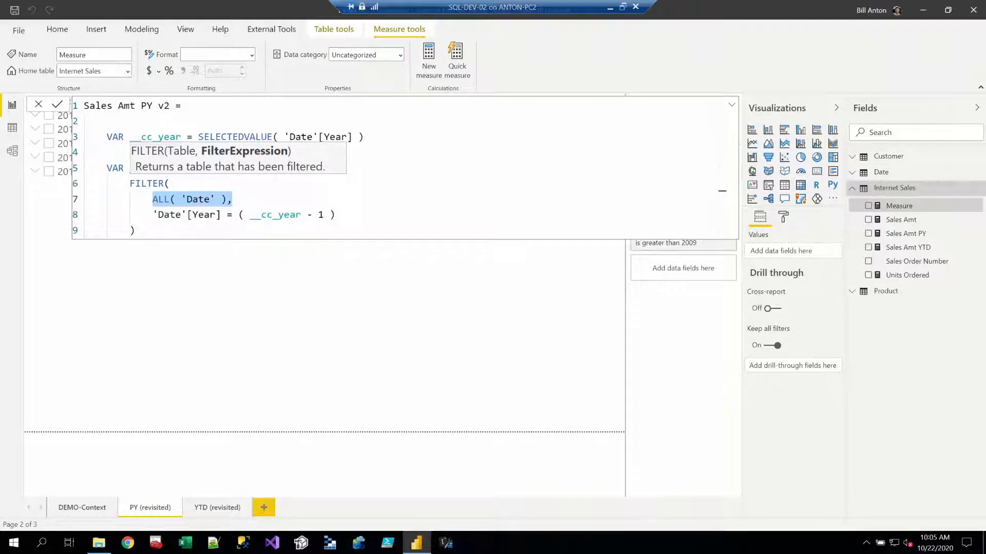
{"action": "left_click", "coordinate": [153, 199]}
{"action": "double_click", "coordinate": [198, 199]}
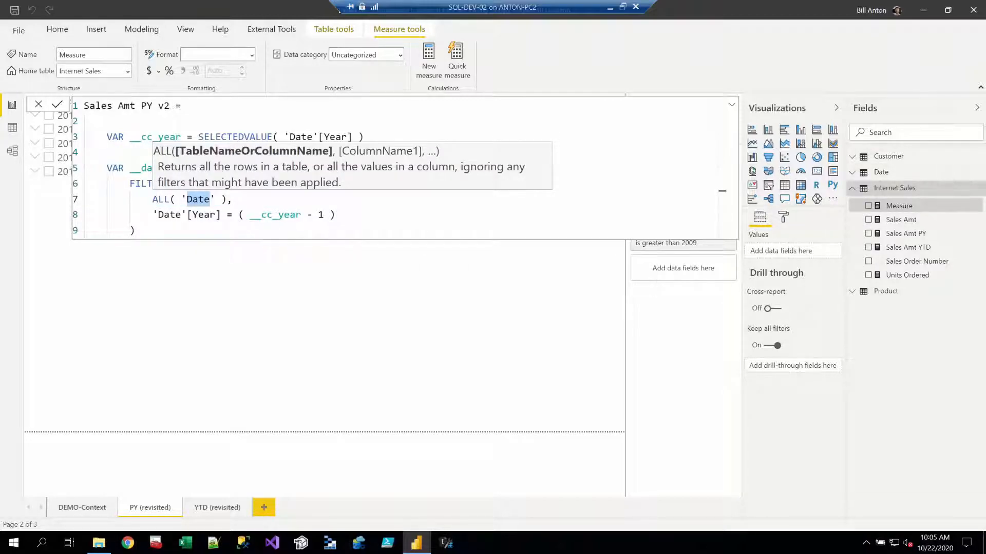
{"action": "left_click_drag", "start_coordinate": [153, 199], "coordinate": [232, 199]}
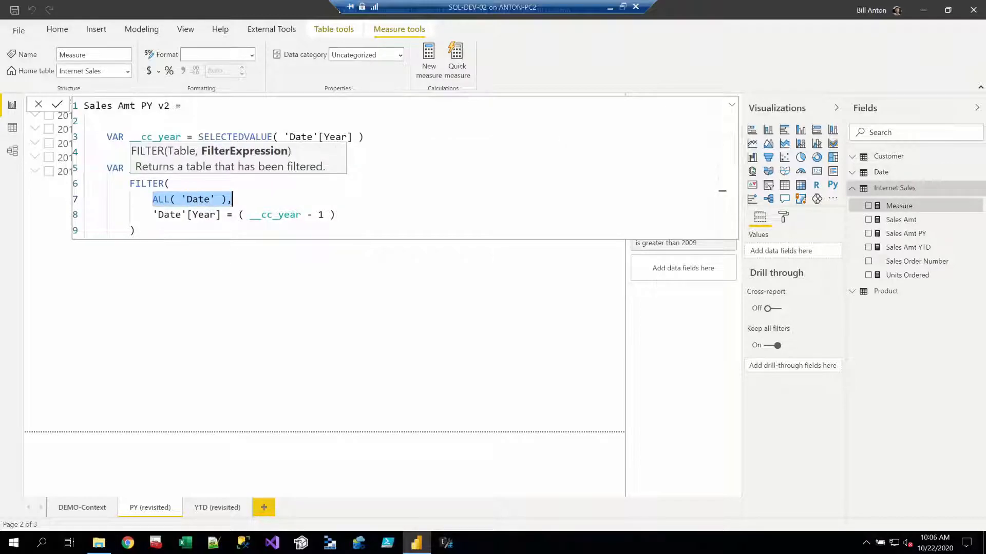
{"action": "left_click_drag", "start_coordinate": [153, 214], "coordinate": [250, 215]}
{"action": "left_click", "coordinate": [335, 214]}
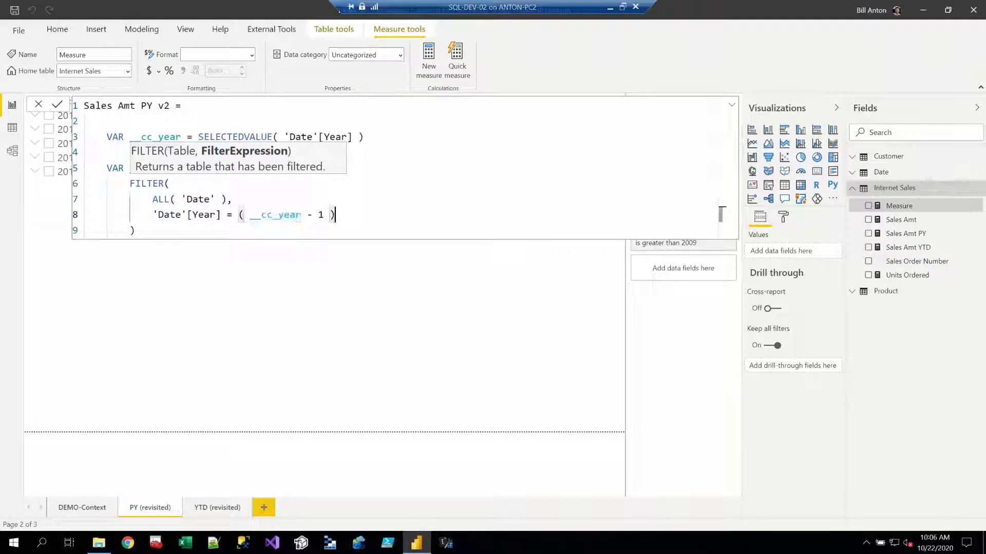
Declare a third variable __retval below __dates_py and open a CALCULATE function as its expression
{"action": "left_click", "coordinate": [722, 230]}
{"action": "key", "text": "Return"}
{"action": "key", "text": "Return"}
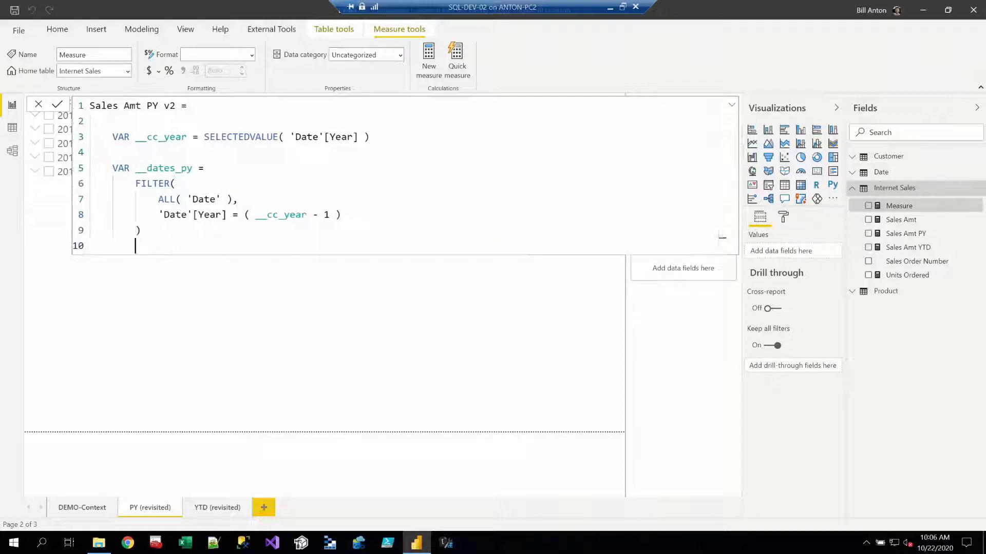
{"action": "key", "text": "BackSpace"}
{"action": "type", "text": "VAR "}
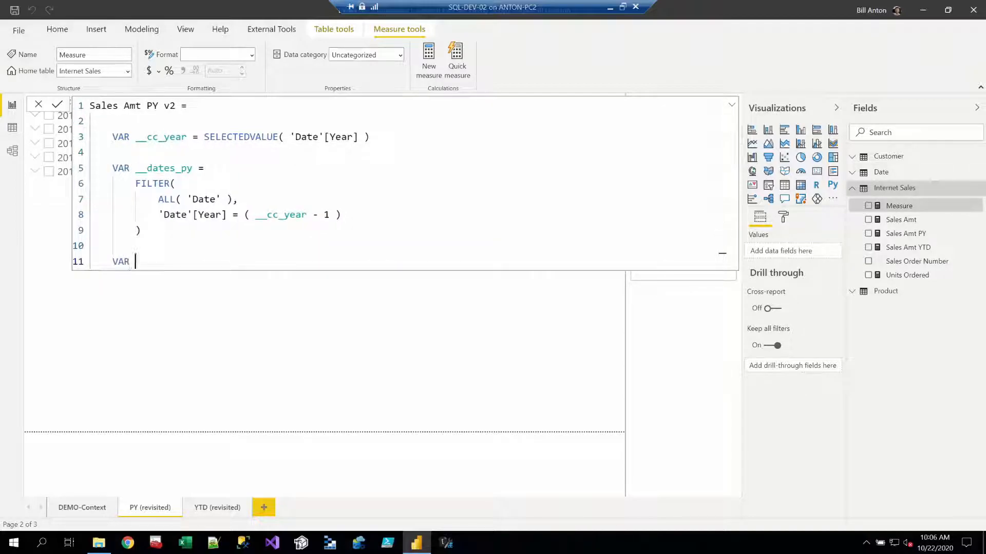
{"action": "type", "text": "__"}
{"action": "type", "text": "retval ="}
{"action": "key", "text": "Return"}
{"action": "key", "text": "Tab"}
{"action": "type", "text": "CAL"}
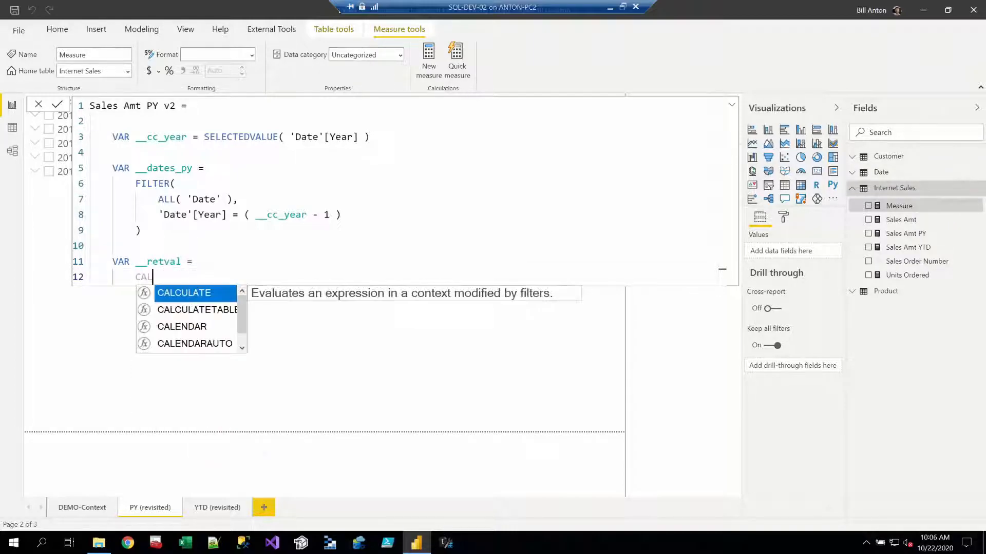
{"action": "key", "text": "Tab"}
Give CALCULATE the expression [Sales Amt] and the filter __dates_py, and close the function
{"action": "key", "text": "Return"}
{"action": "key", "text": "Tab"}
{"action": "type", "text": "["}
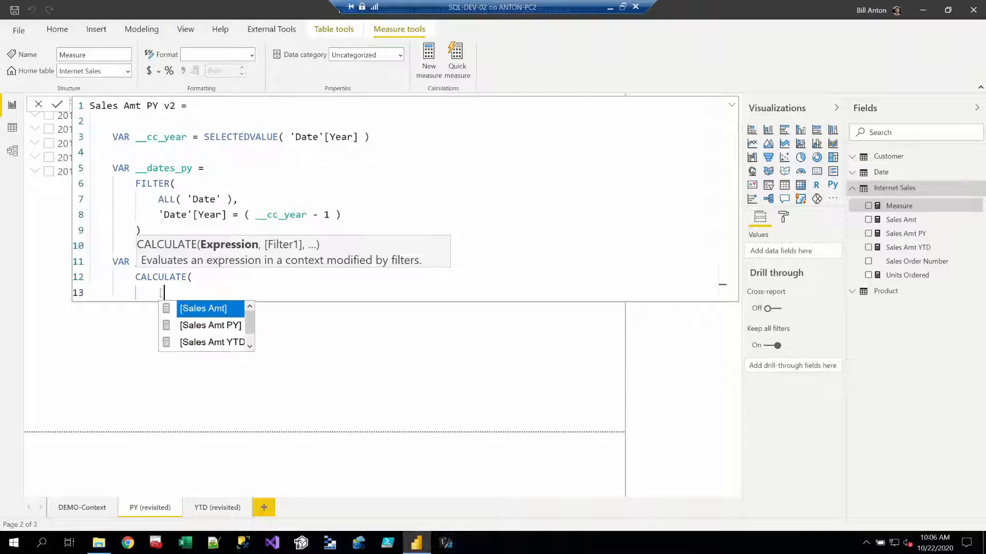
{"action": "key", "text": "Tab"}
{"action": "type", "text": ","}
{"action": "key", "text": "Return"}
{"action": "type", "text": "__da"}
{"action": "key", "text": "Tab"}
{"action": "key", "text": "Return"}
{"action": "type", "text": ")"}
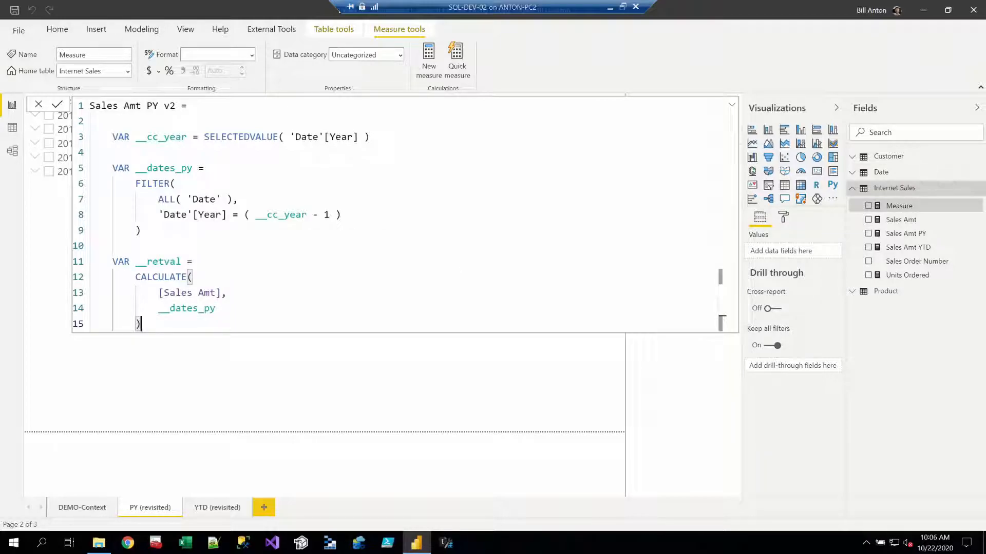
End the measure with a RETURN of __retval and commit the formula
{"action": "key", "text": "Return"}
{"action": "key", "text": "Return"}
{"action": "key", "text": "BackSpace"}
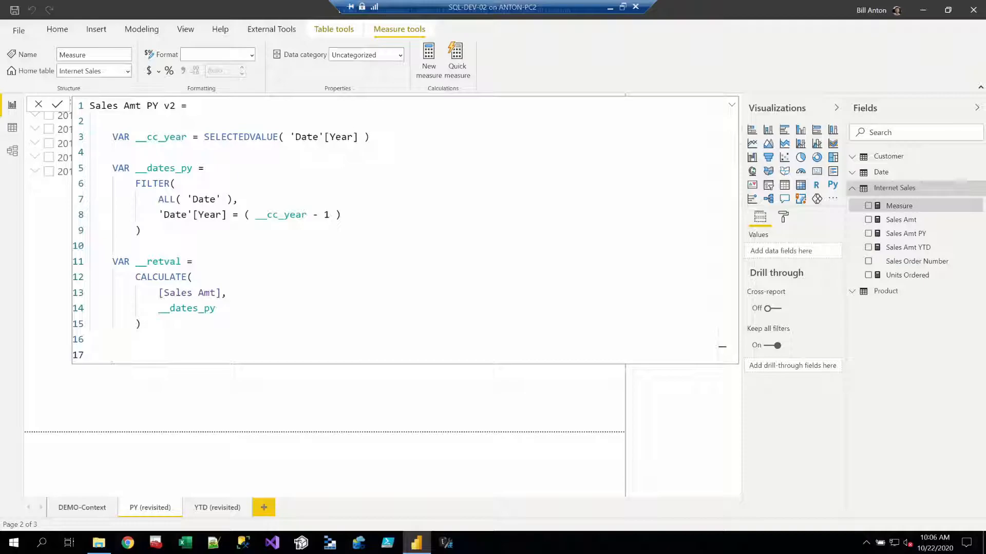
{"action": "type", "text": "RETURN"}
{"action": "key", "text": "Return"}
{"action": "key", "text": "Tab"}
{"action": "type", "text": "_"}
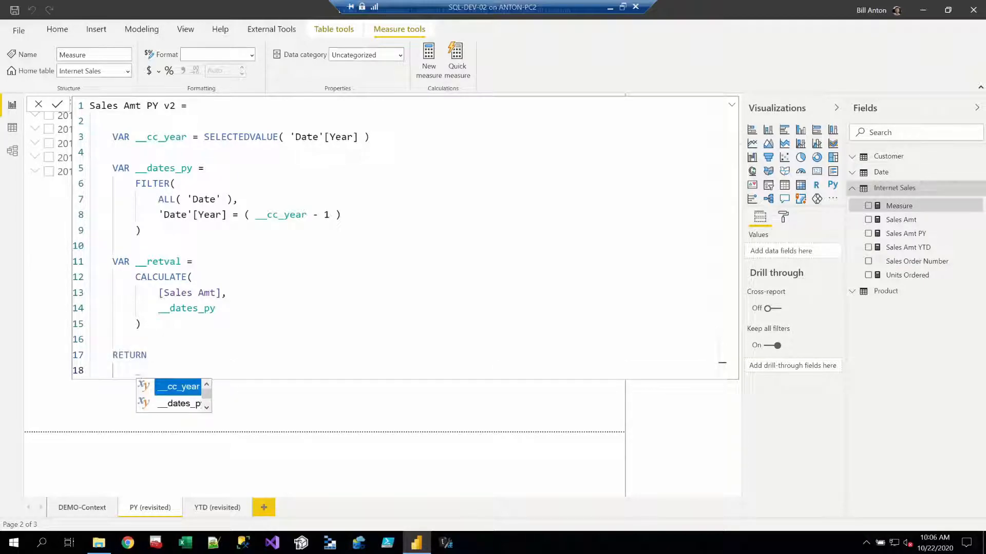
{"action": "key", "text": "Down"}
{"action": "key", "text": "Down"}
{"action": "key", "text": "Tab"}
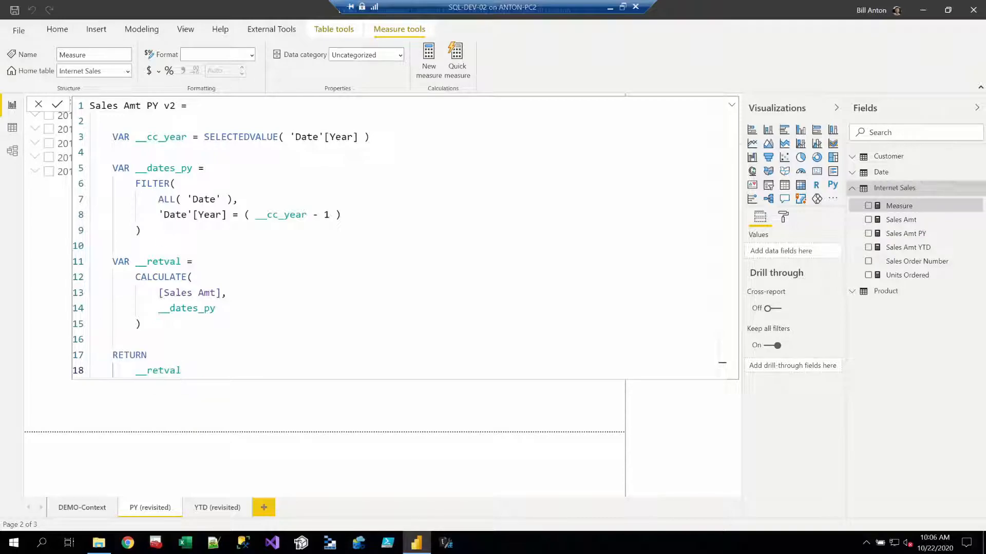
{"action": "key", "text": "Return"}
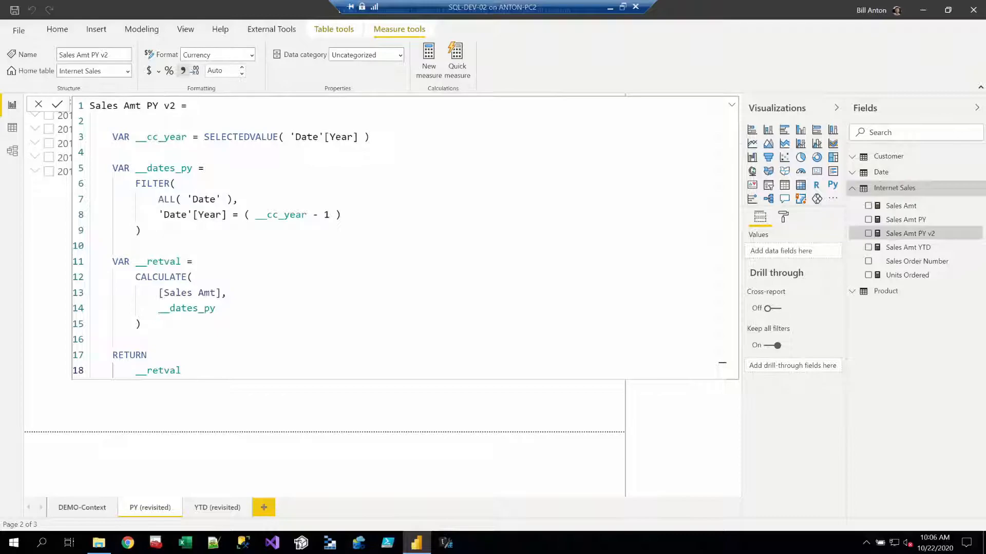
Copy the complete Sales Amt PY v2 formula and add that measure to the matrix on the PY (revisited) page
{"action": "key", "text": "ctrl+a"}
{"action": "key", "text": "ctrl+c"}
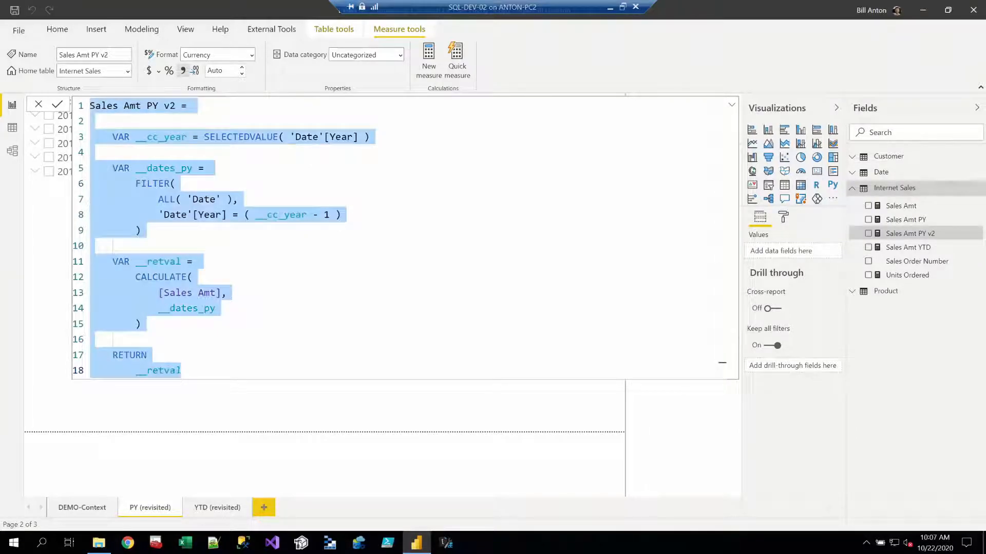
{"action": "left_click", "coordinate": [413, 348]}
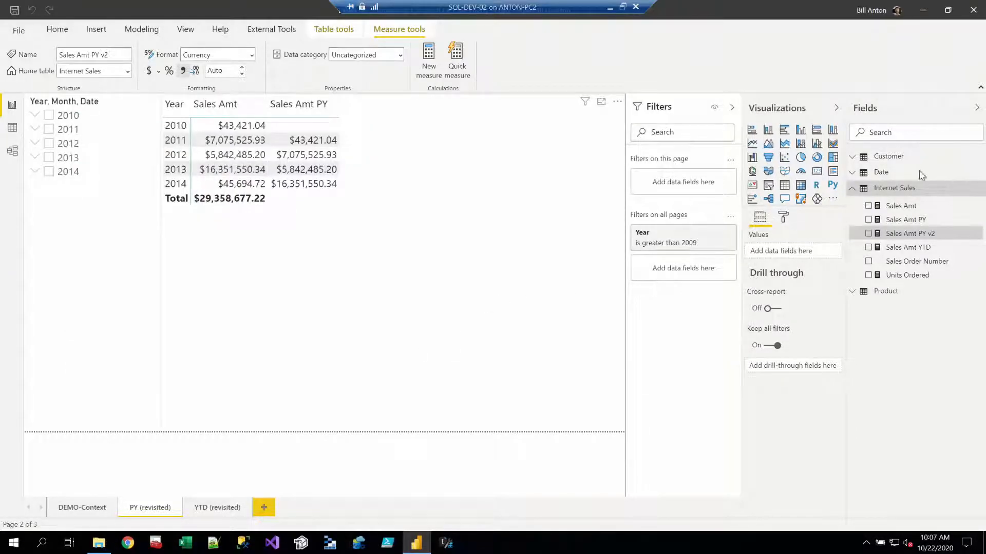
{"action": "left_click", "coordinate": [868, 234]}
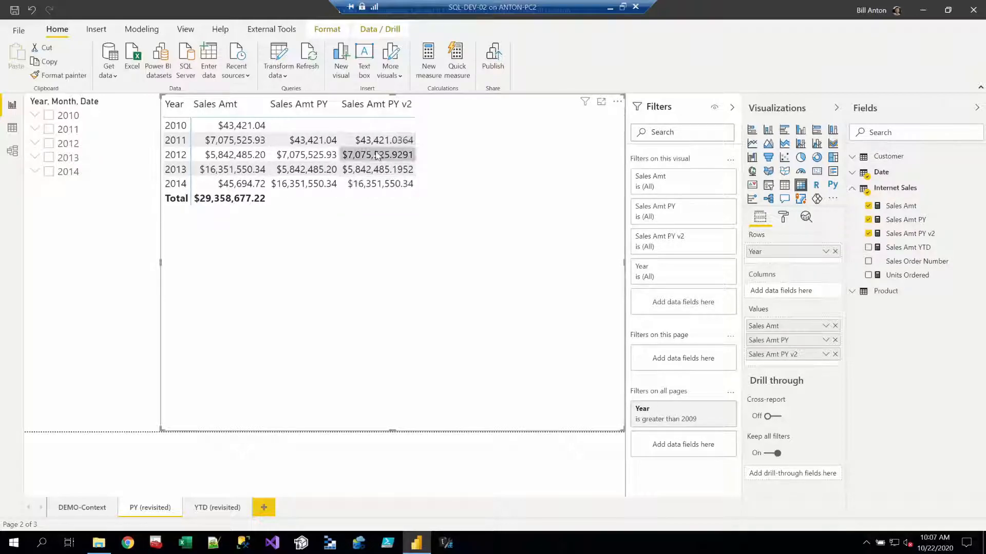
Go to the YTD (revisited) report page, select its matrix and view the Sales Amt YTD formula
{"action": "left_click", "coordinate": [217, 509]}
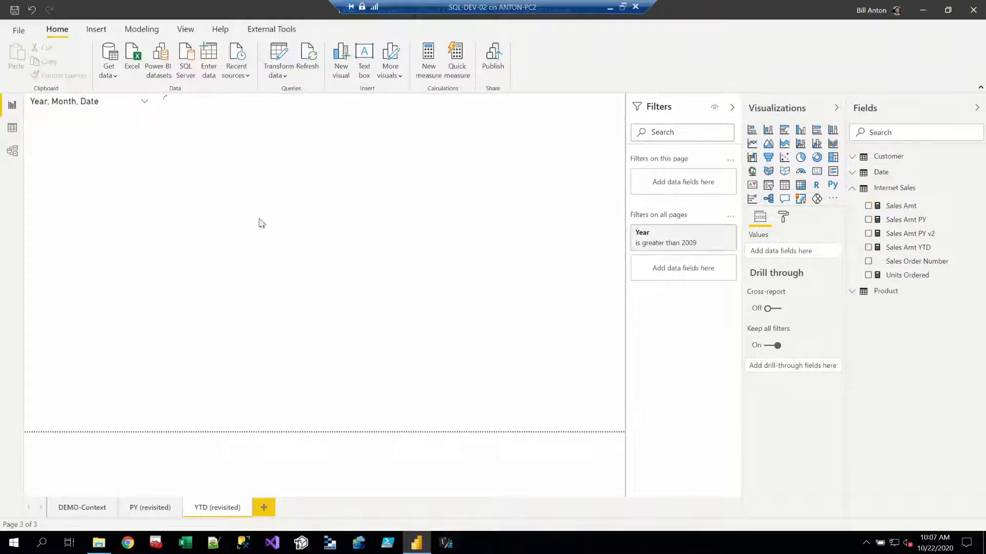
{"action": "left_click", "coordinate": [516, 263]}
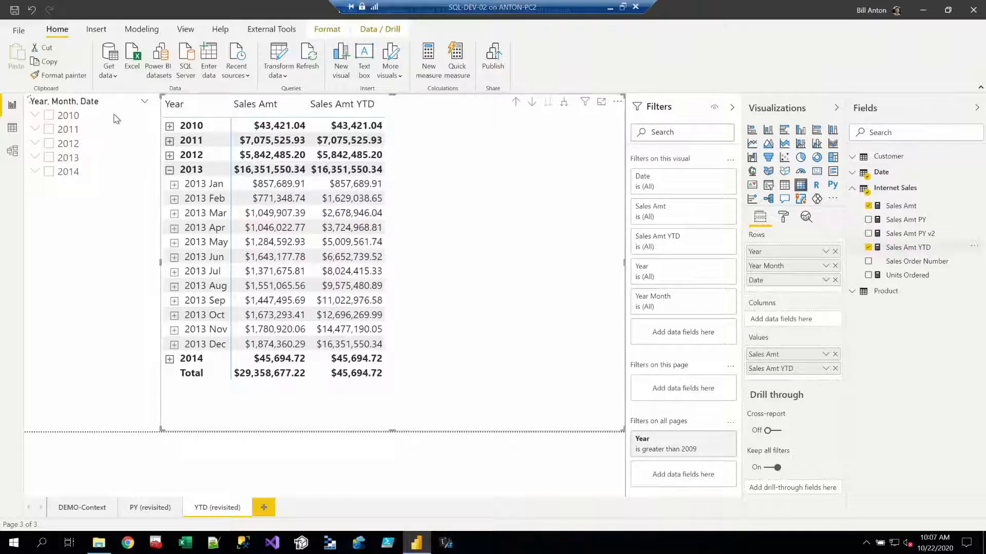
{"action": "left_click", "coordinate": [907, 247]}
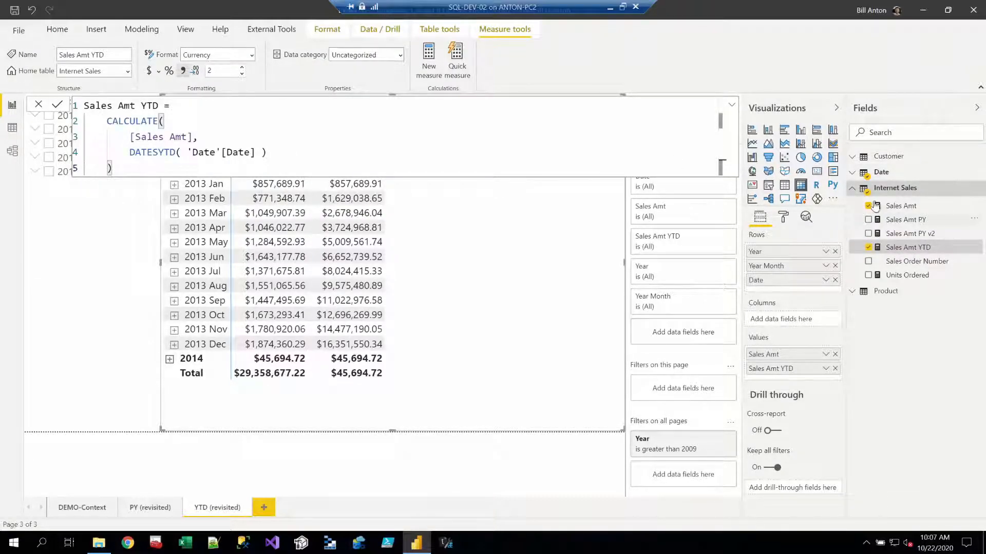
Create a new measure in the Internet Sales table from the copied formula and name it Sales Amt YTD v2
{"action": "right_click", "coordinate": [894, 188]}
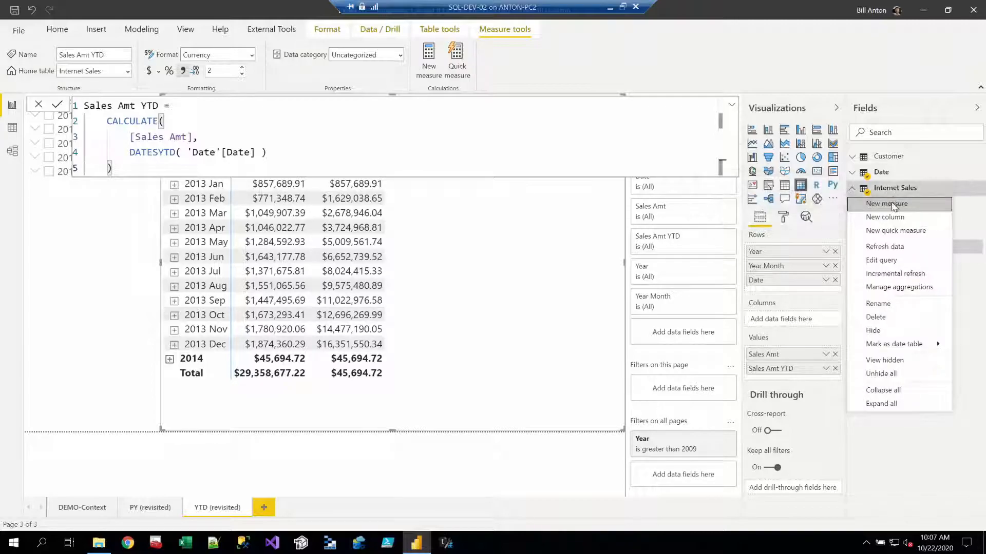
{"action": "left_click", "coordinate": [894, 202]}
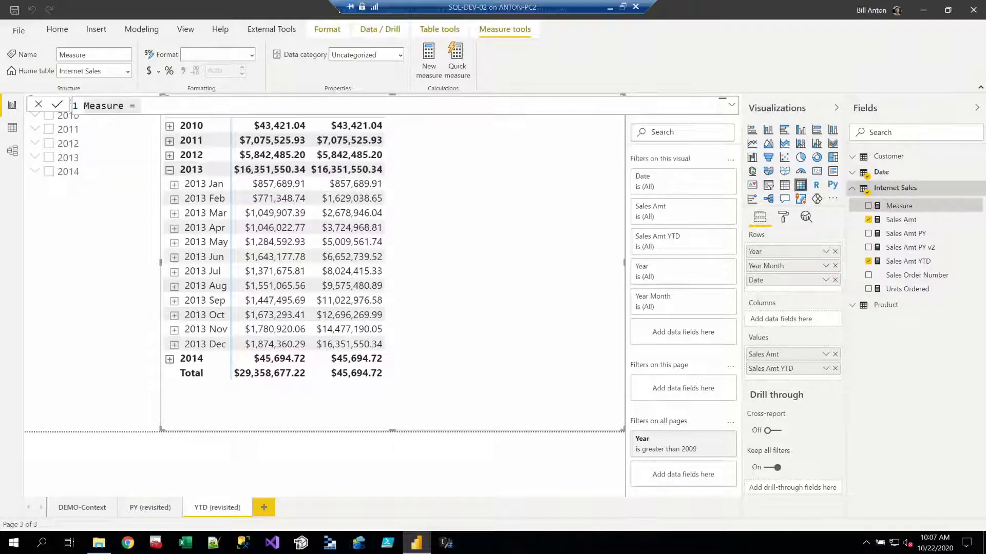
{"action": "key", "text": "ctrl+a"}
{"action": "key", "text": "ctrl+v"}
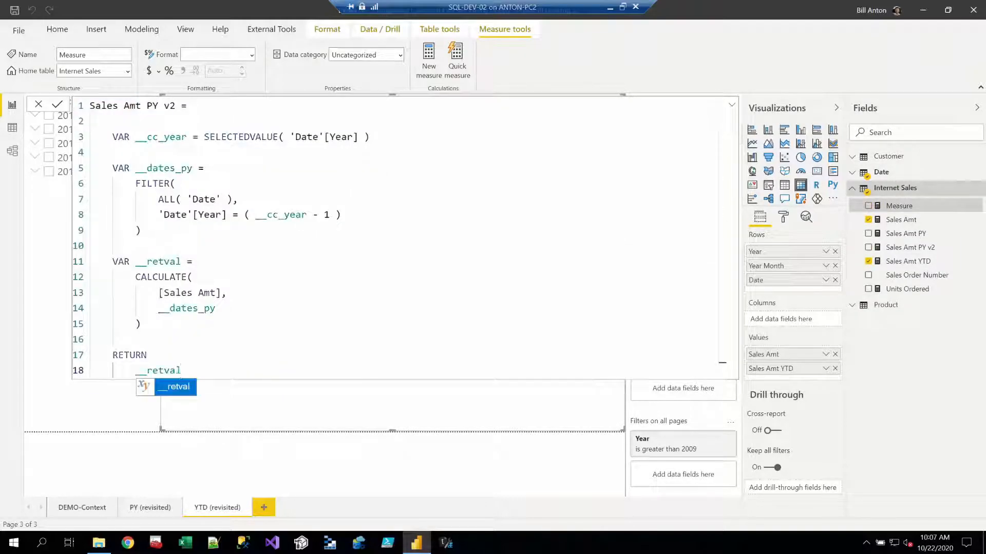
{"action": "double_click", "coordinate": [156, 106]}
{"action": "type", "text": "YTDE"}
{"action": "key", "text": "BackSpace"}
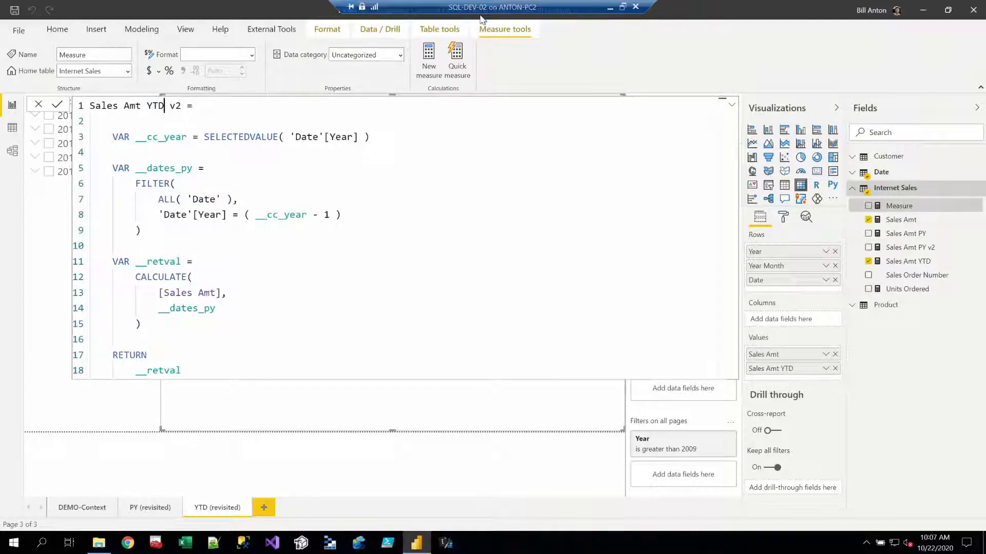
Declare a variable __cc_max_dt as MAX( 'Date'[Date] ) directly above the __cc_year variable
{"action": "left_click", "coordinate": [371, 137]}
{"action": "key", "text": "Up"}
{"action": "key", "text": "Return"}
{"action": "key", "text": "Tab"}
{"action": "type", "text": "VAR __cc_"}
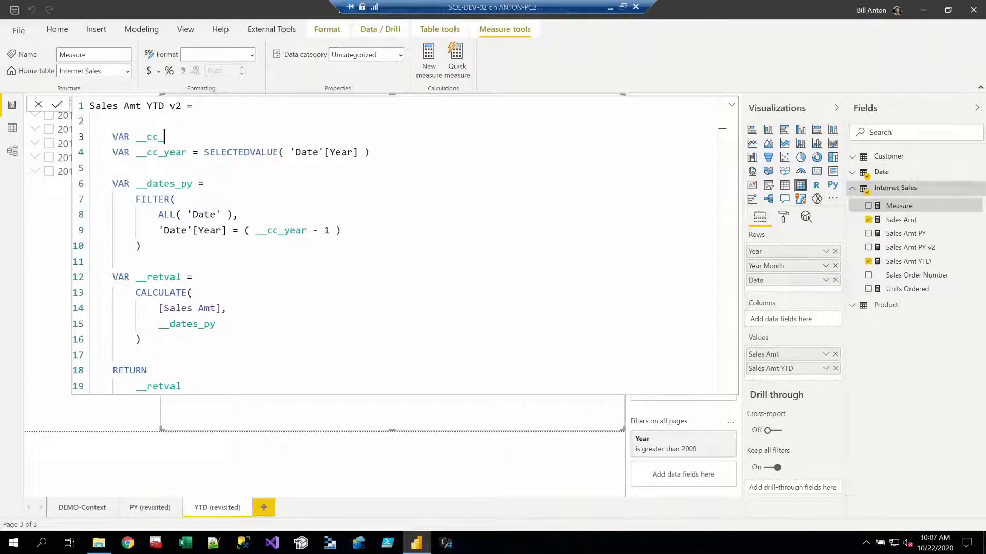
{"action": "type", "text": "max_dt = MAX("}
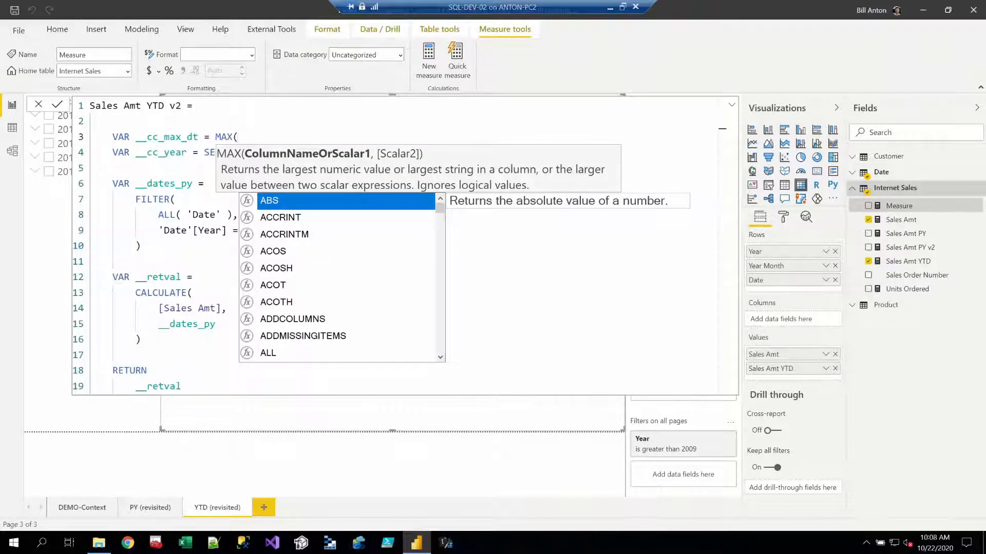
{"action": "type", "text": "'Date'"}
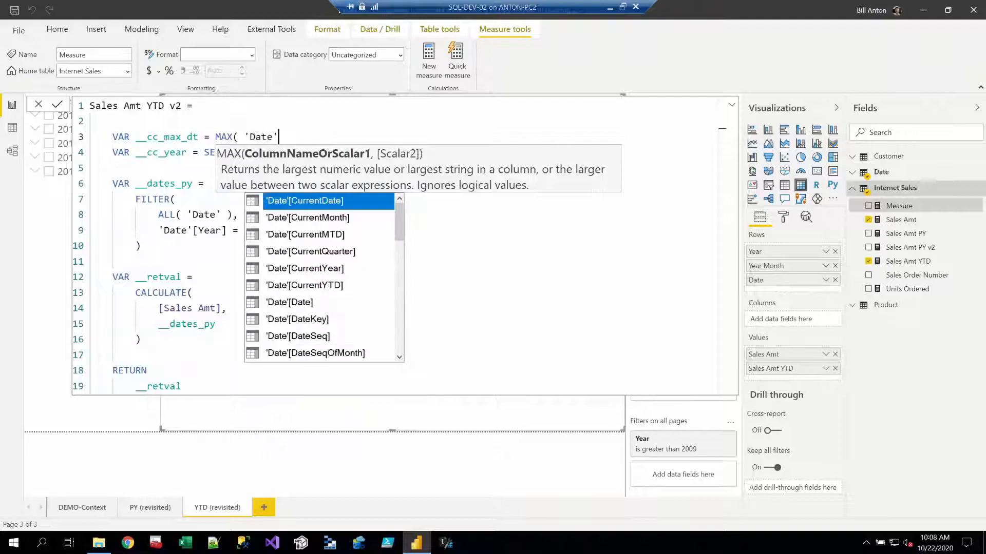
{"action": "type", "text": "[Date] )"}
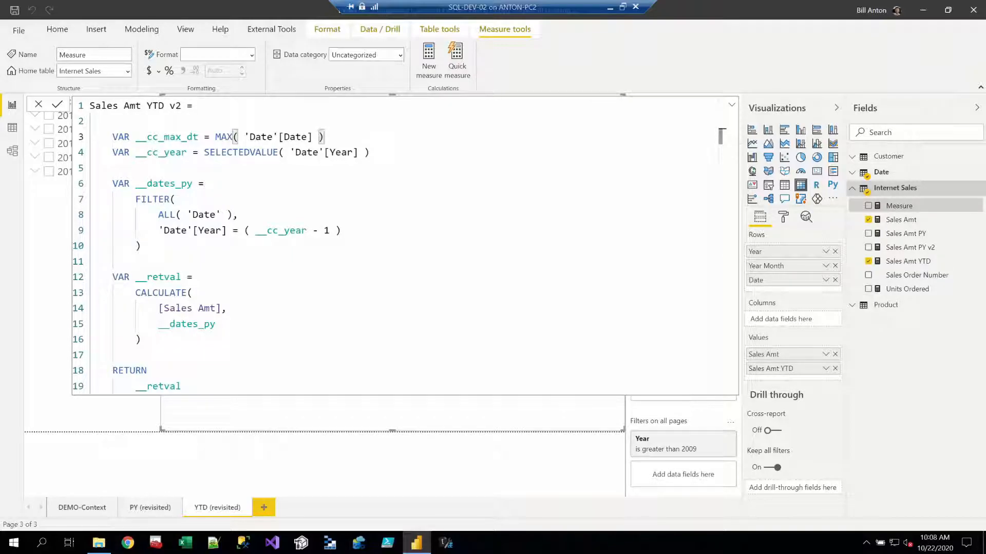
Replace the expression of the __cc_year variable with YEAR( __cc_max_dt )
{"action": "left_click", "coordinate": [204, 151]}
{"action": "key", "text": "ctrl+shift+Right"}
{"action": "key", "text": "ctrl+shift+Right"}
{"action": "key", "text": "ctrl+shift+Right"}
{"action": "key", "text": "ctrl+shift+Right"}
{"action": "key", "text": "ctrl+shift+Right"}
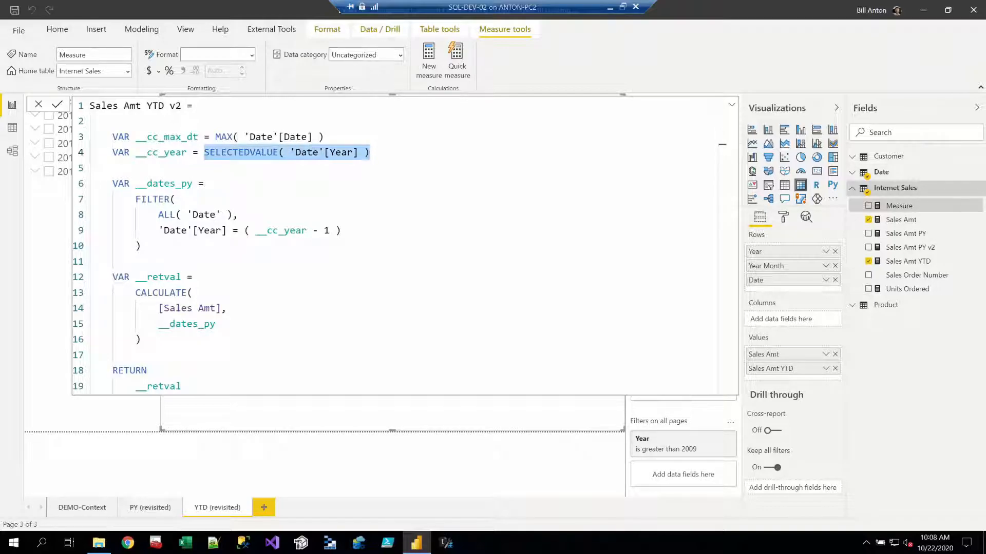
{"action": "left_click", "coordinate": [204, 152]}
{"action": "key", "text": "ctrl+shift+Right"}
{"action": "key", "text": "ctrl+shift+Right"}
{"action": "key", "text": "ctrl+shift+Right"}
{"action": "key", "text": "ctrl+shift+Right"}
{"action": "key", "text": "ctrl+shift+Right"}
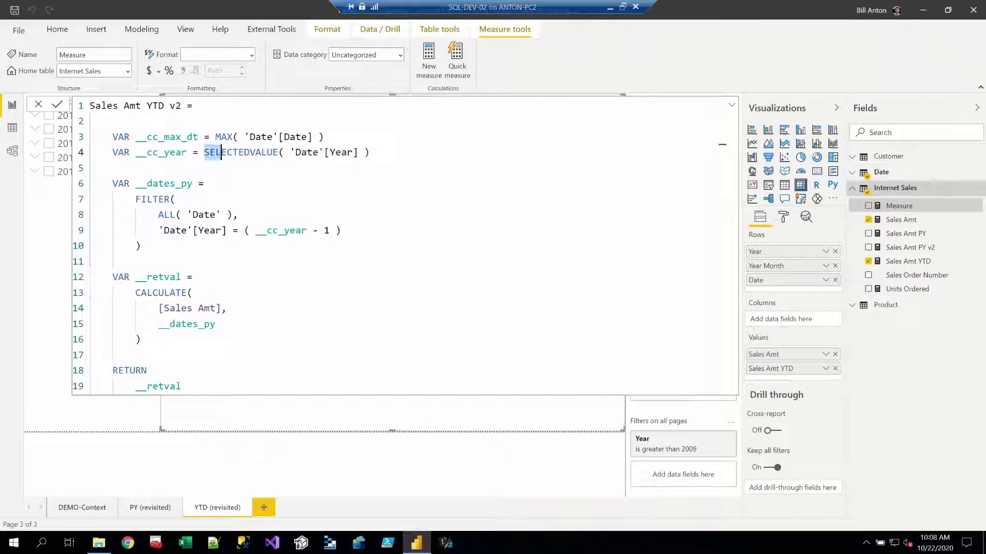
{"action": "type", "text": "YE"}
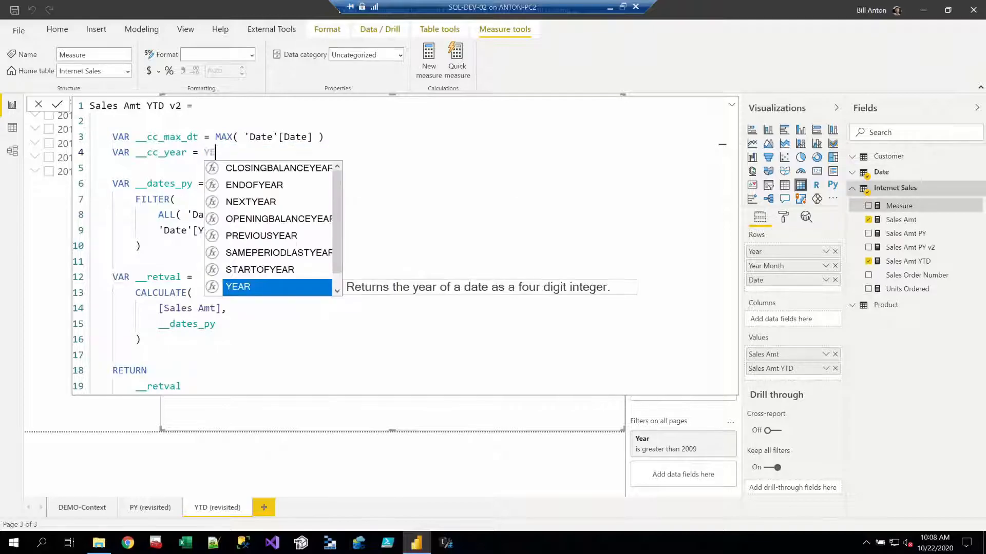
{"action": "type", "text": "AR( __cc_max_dt )"}
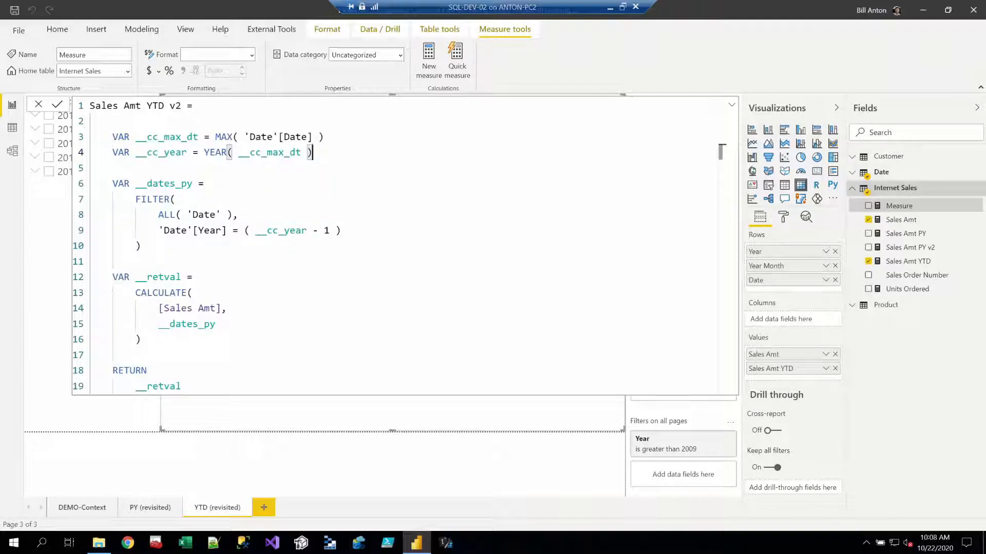
{"action": "key", "text": "shift+Left"}
{"action": "key", "text": "shift+Left"}
{"action": "key", "text": "shift+Left"}
{"action": "key", "text": "shift+Left"}
{"action": "key", "text": "shift+Left"}
{"action": "key", "text": "shift+Left"}
{"action": "key", "text": "shift+Left"}
{"action": "key", "text": "shift+Left"}
{"action": "key", "text": "shift+Left"}
{"action": "key", "text": "shift+Left"}
{"action": "key", "text": "shift+Left"}
{"action": "key", "text": "shift+Left"}
{"action": "key", "text": "shift+Left"}
{"action": "key", "text": "shift+Left"}
{"action": "key", "text": "shift+Left"}
{"action": "key", "text": "shift+Left"}
{"action": "key", "text": "shift+Left"}
{"action": "key", "text": "shift+Left"}
{"action": "key", "text": "shift+Left"}
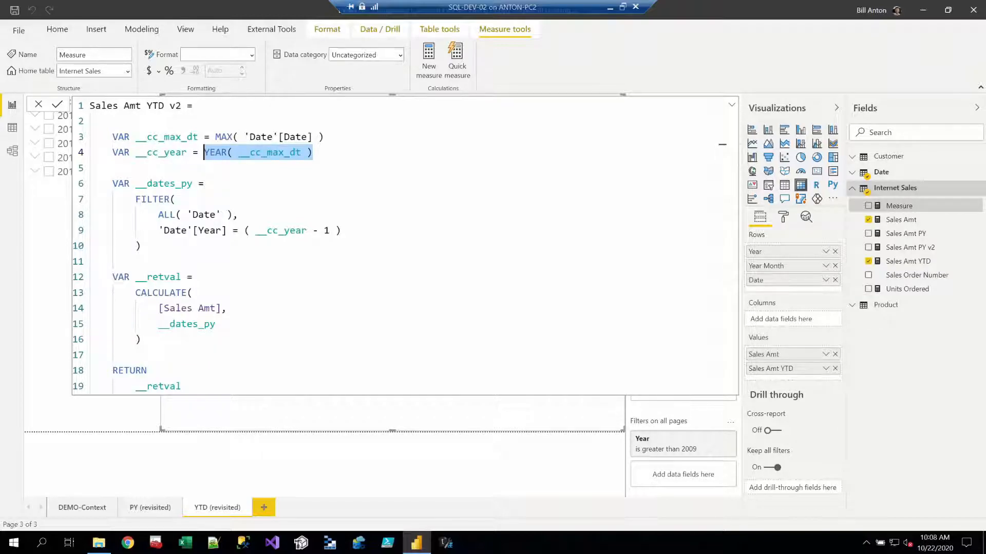
Rename the __dates_py variable declaration to __dates_ytd in the Sales Amt YTD v2 formula
{"action": "left_click_drag", "start_coordinate": [181, 183], "coordinate": [192, 183]}
{"action": "type", "text": "ytd"}
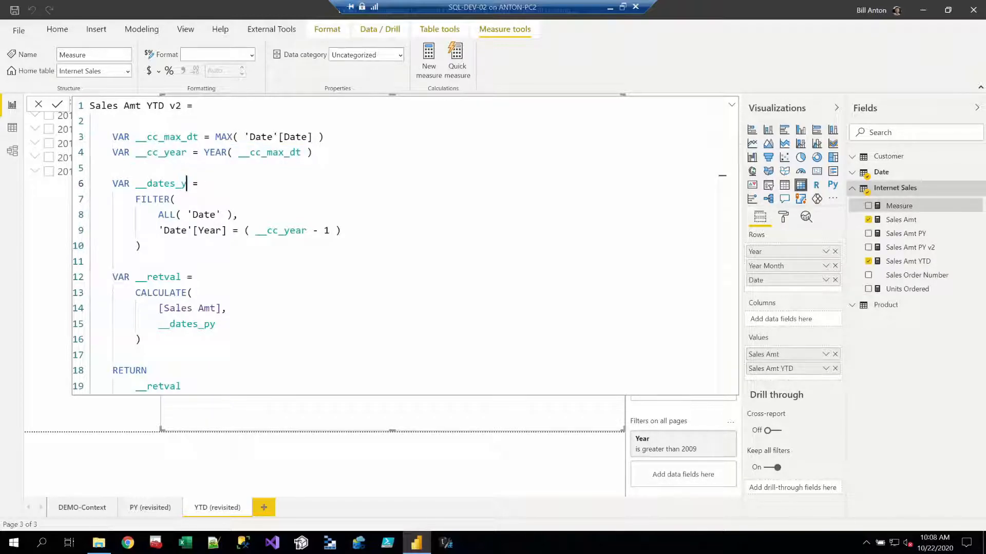
{"action": "left_click_drag", "start_coordinate": [152, 215], "coordinate": [232, 214]}
{"action": "left_click", "coordinate": [196, 230]}
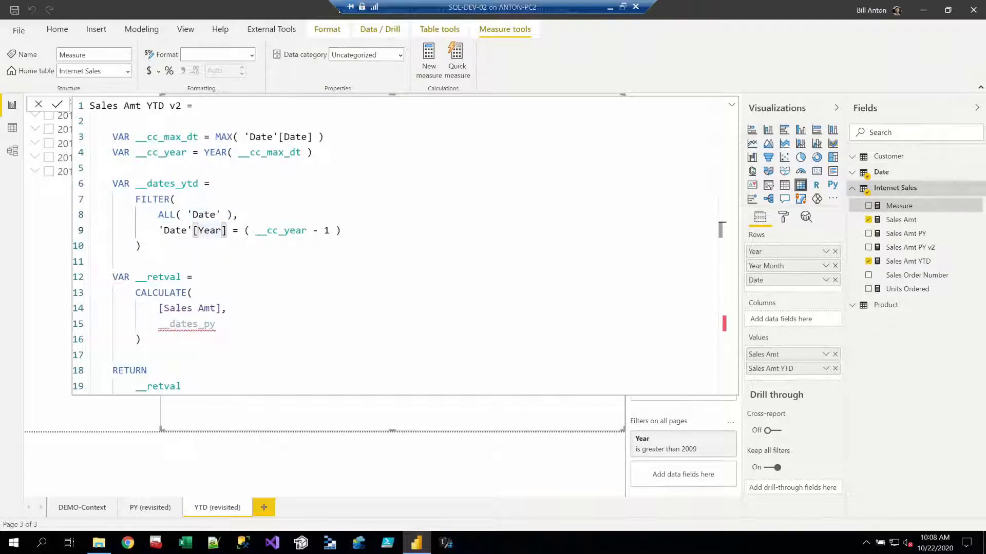
Change the FILTER year condition to 'Date'[Year] = ( __cc_year ) and append the && operator after it
{"action": "left_click_drag", "start_coordinate": [163, 230], "coordinate": [227, 230]}
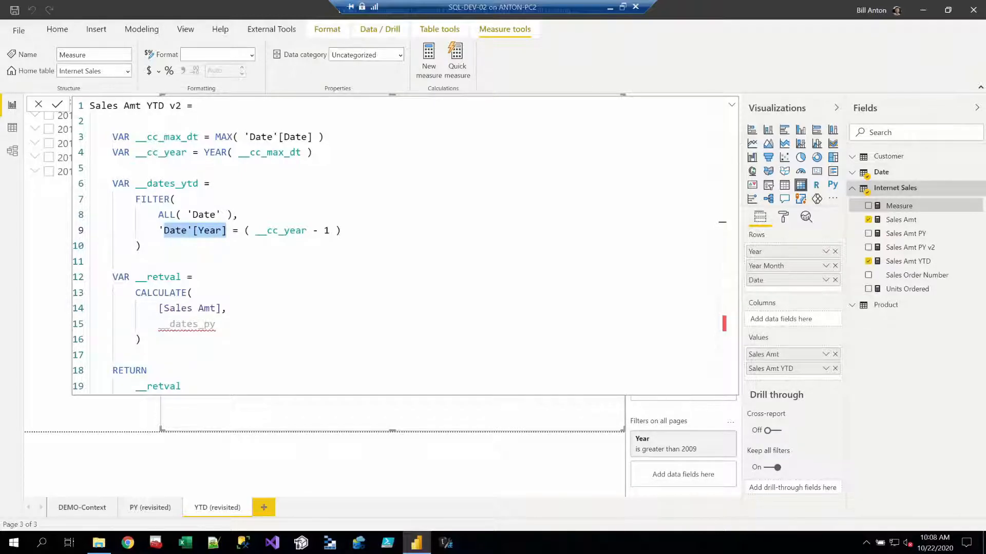
{"action": "left_click_drag", "start_coordinate": [311, 230], "coordinate": [331, 230]}
{"action": "key", "text": "BackSpace"}
{"action": "key", "text": "BackSpace"}
{"action": "key", "text": "End"}
{"action": "type", "text": "&&"}
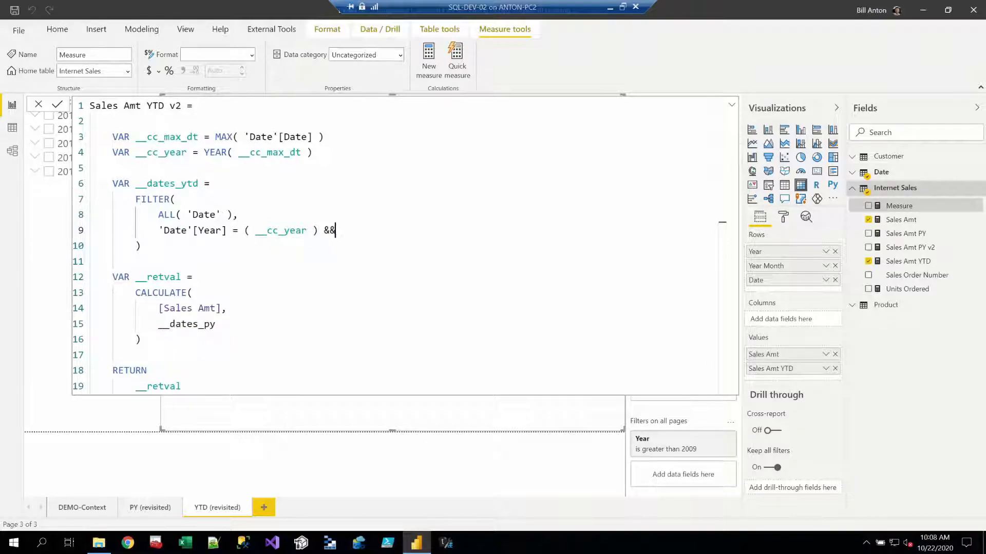
Add a second FILTER condition on a new line, 'Date'[Date] <= __cc_max_dt
{"action": "key", "text": "Return"}
{"action": "type", "text": "'Date'[da"}
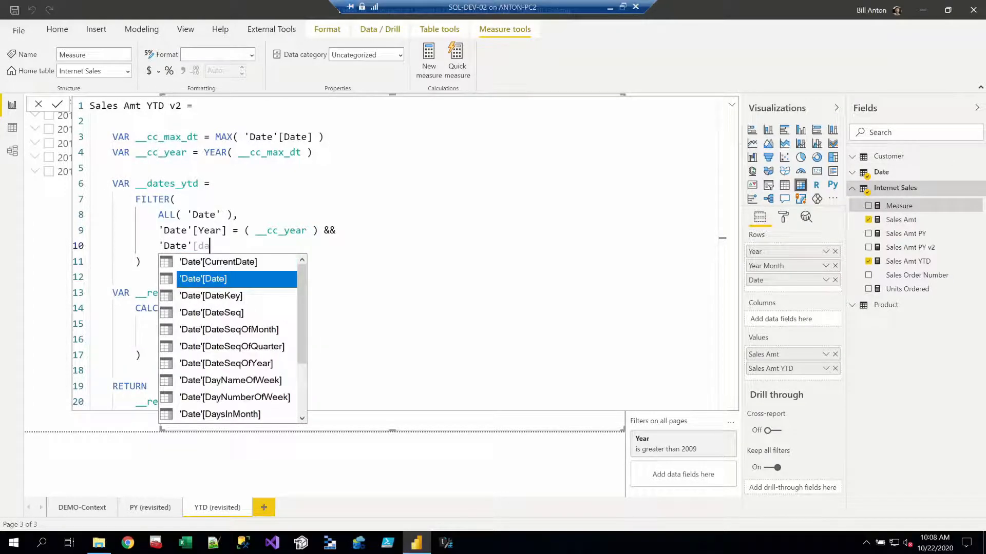
{"action": "key", "text": "Tab"}
{"action": "type", "text": "<= __cc"}
{"action": "key", "text": "Tab"}
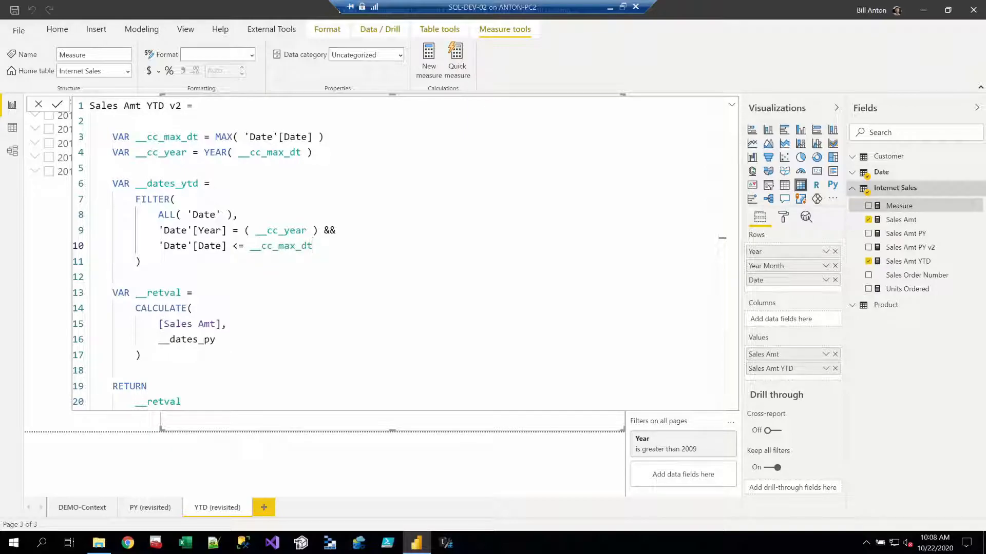
{"action": "left_click_drag", "start_coordinate": [136, 199], "coordinate": [180, 256]}
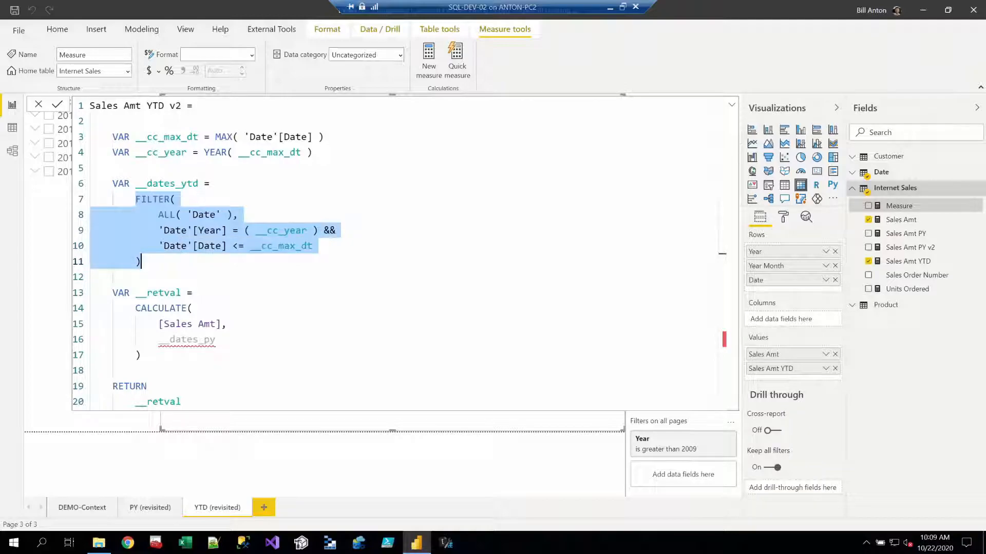
Replace the __dates_py argument of CALCULATE with __dates_ytd and commit the Sales Amt YTD v2 measure
{"action": "double_click", "coordinate": [192, 184]}
{"action": "key", "text": "ctrl+c"}
{"action": "double_click", "coordinate": [186, 339]}
{"action": "key", "text": "ctrl+v"}
{"action": "left_click", "coordinate": [227, 324]}
{"action": "left_click", "coordinate": [721, 339]}
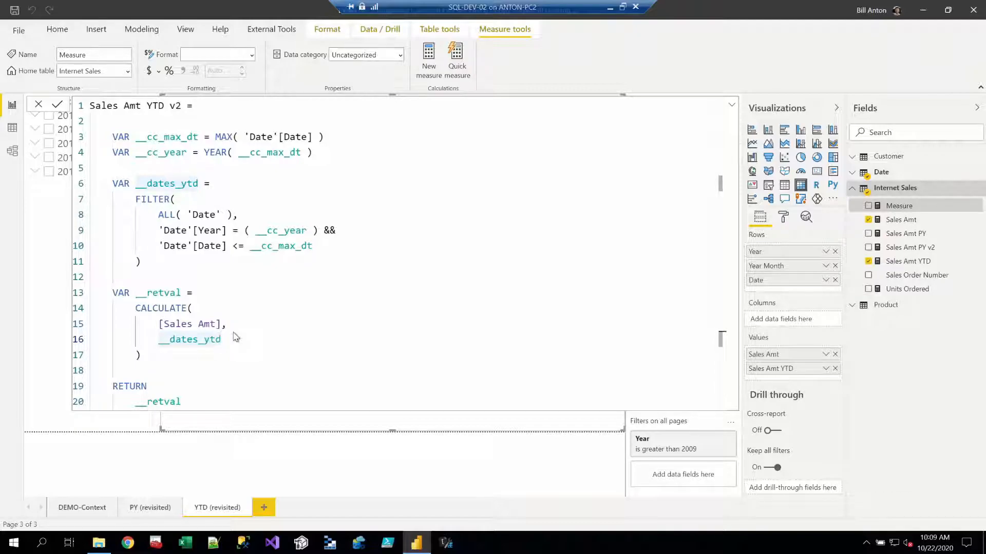
{"action": "key", "text": "Return"}
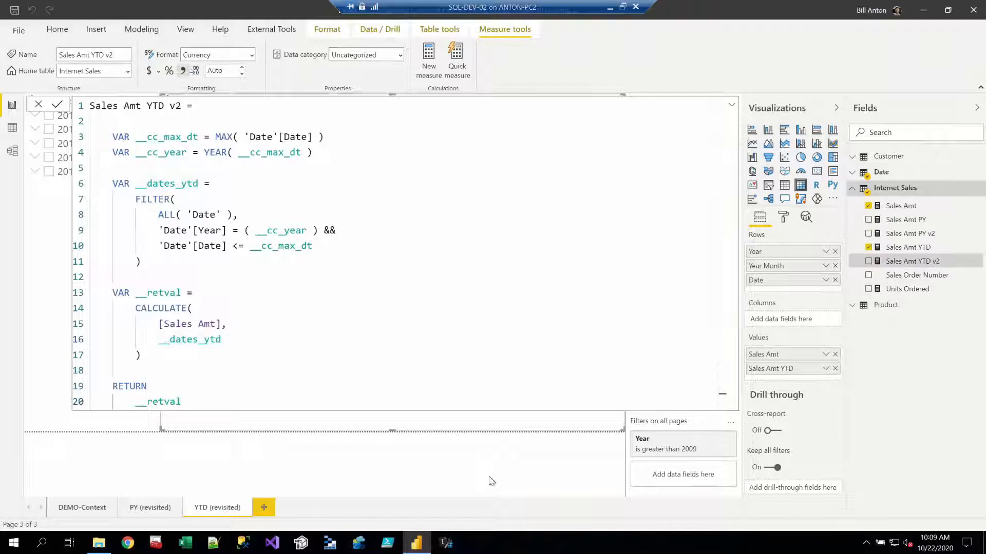
Add the Sales Amt YTD v2 measure to the values of the report page's matrix
{"action": "left_click", "coordinate": [548, 465]}
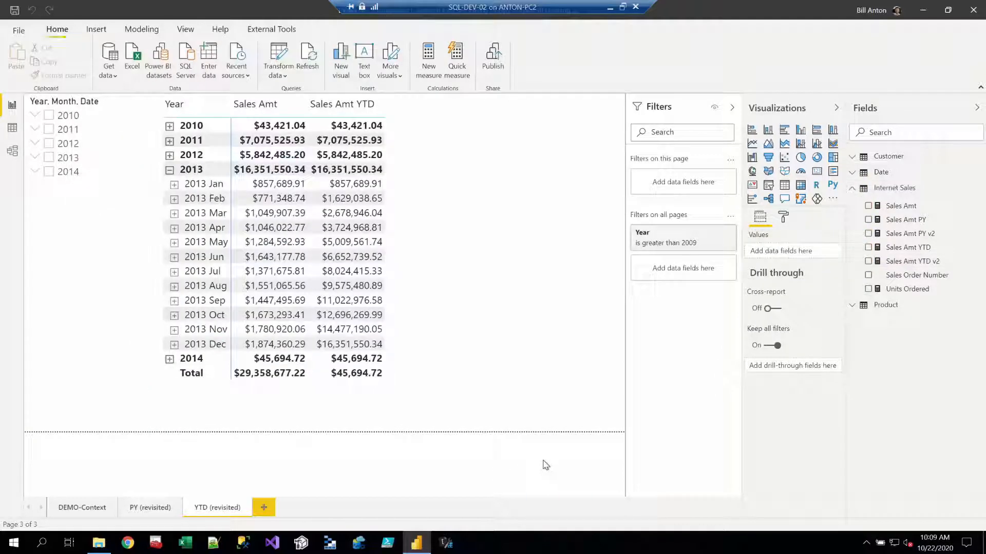
{"action": "left_click", "coordinate": [508, 193]}
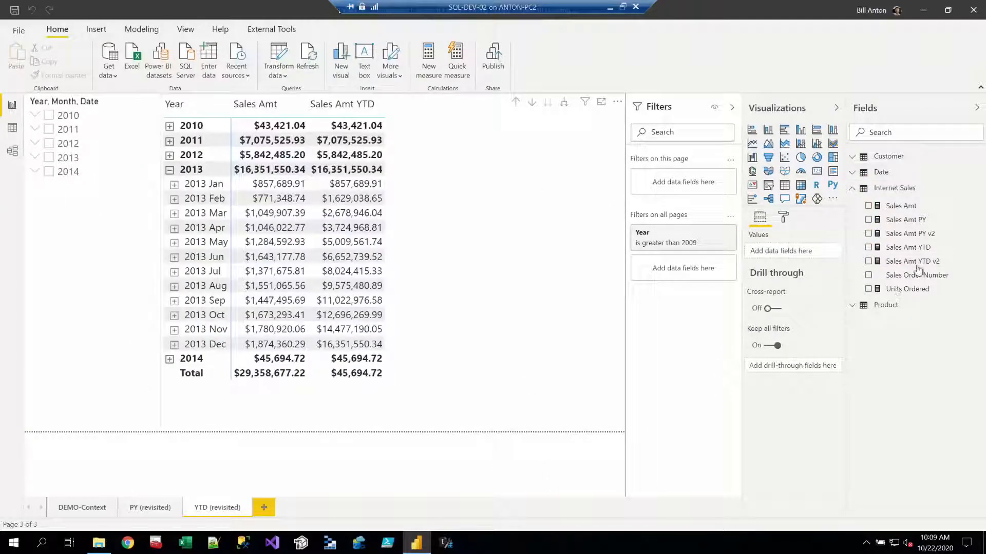
{"action": "left_click", "coordinate": [868, 262]}
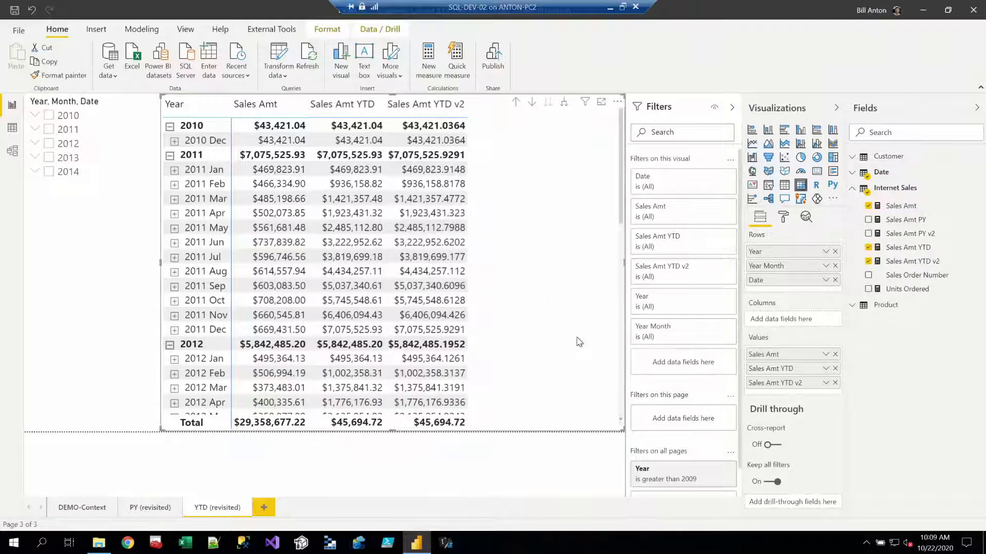
Compare the formula of Sales Amt YTD v2 with the one of Sales Amt YTD
{"action": "left_click", "coordinate": [898, 262]}
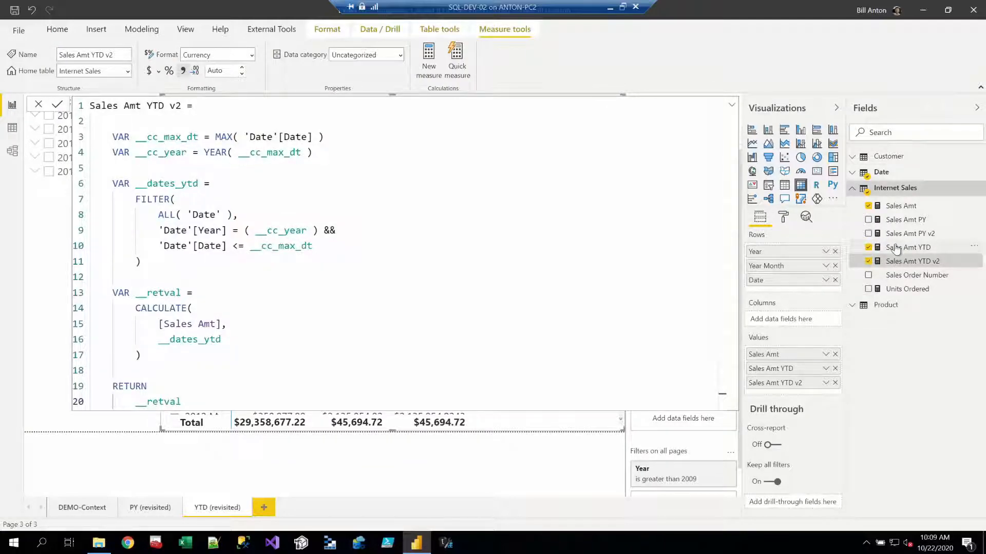
{"action": "left_click", "coordinate": [895, 248]}
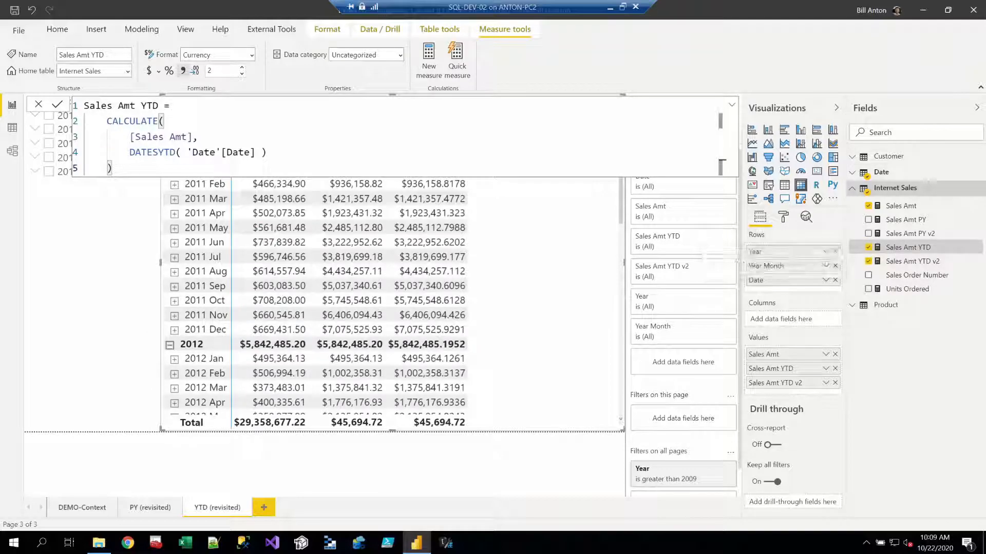
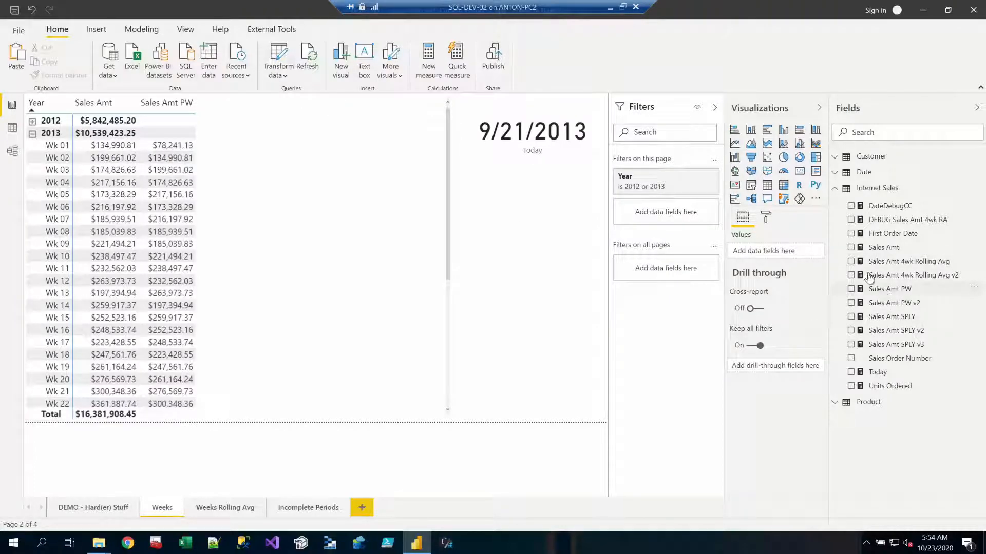
View the formula of the Sales Amt PW measure for the Weeks report page
{"action": "left_click", "coordinate": [888, 289]}
{"action": "scroll", "coordinate": [288, 134], "scroll_direction": "up", "scroll_amount": 2}
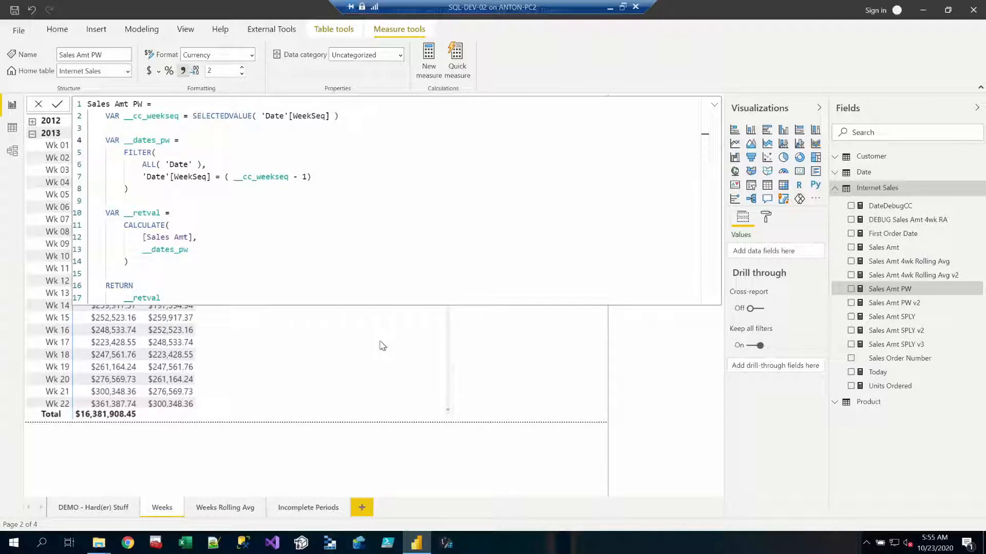
Add the Sales Amt PW v2 measure to the weekly matrix, after checking the prior-week values down to the final 2013 weeks
{"action": "left_click", "coordinate": [376, 342]}
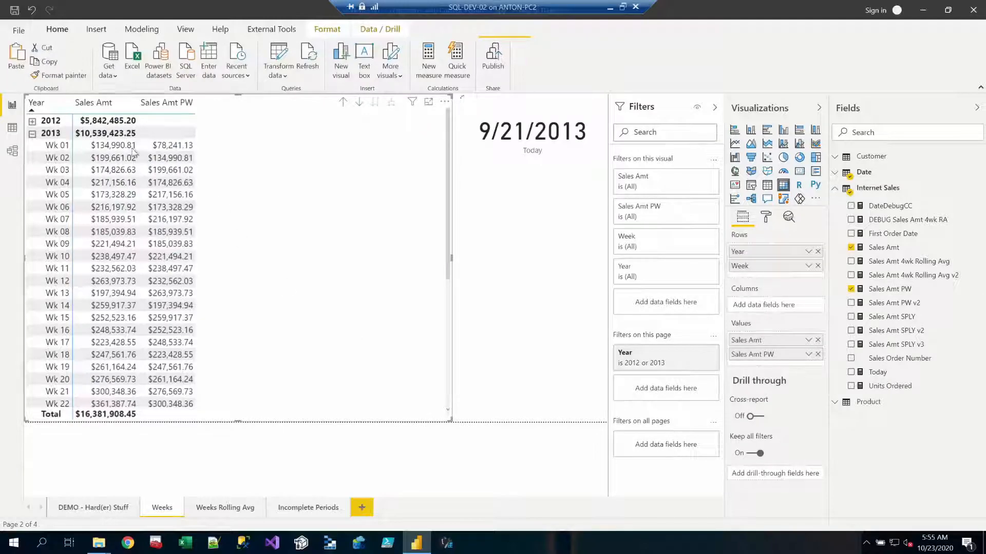
{"action": "mouse_move", "coordinate": [168, 149]}
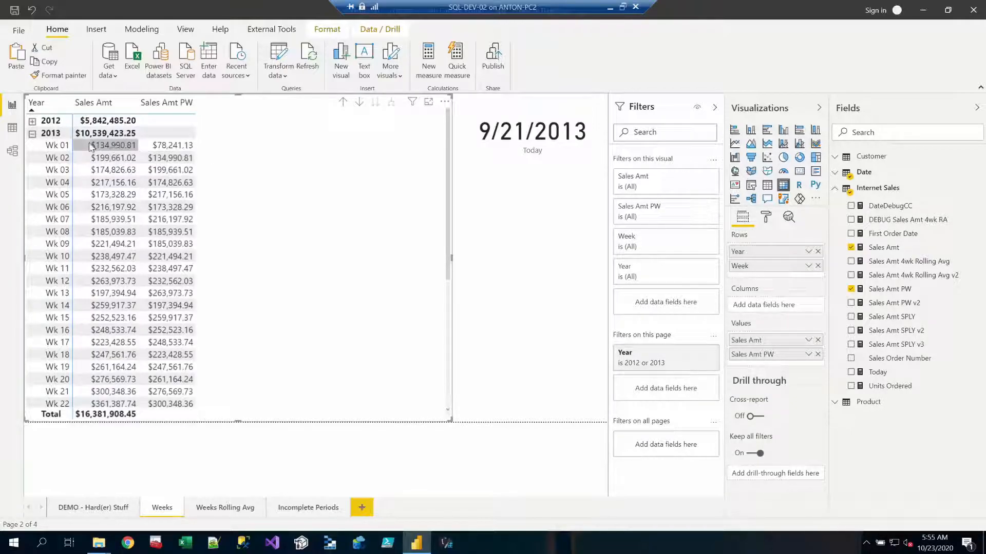
{"action": "scroll", "coordinate": [215, 291], "scroll_direction": "down", "scroll_amount": 5}
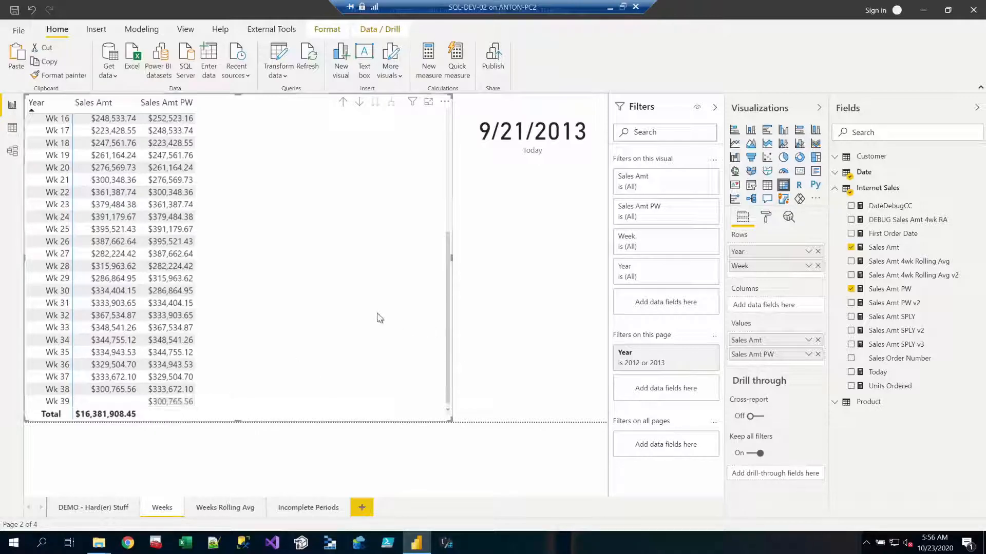
{"action": "left_click", "coordinate": [851, 303]}
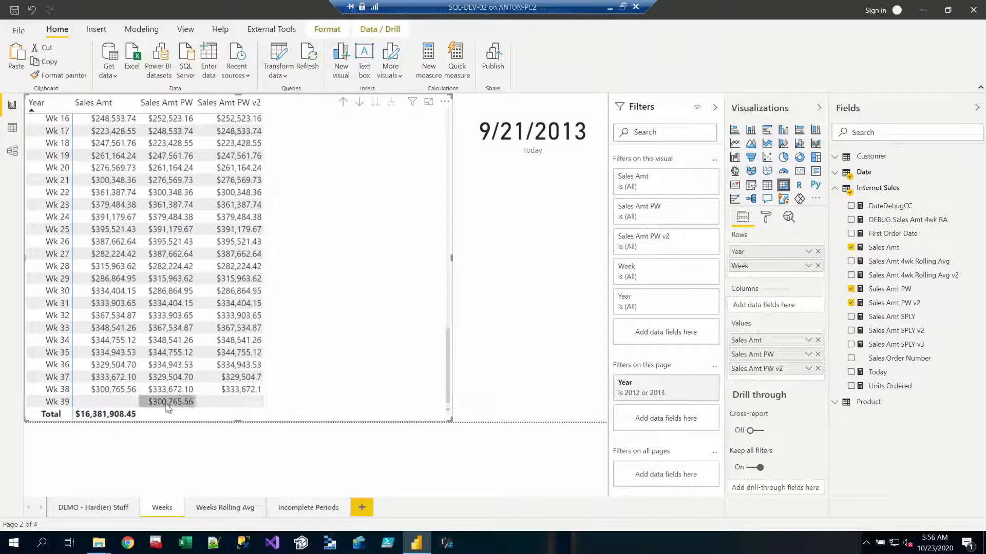
Examine the Sales Amt PW v2 formula, focusing on the __cc_weekseq, __cc_min_dt and __today variables
{"action": "left_click", "coordinate": [893, 303]}
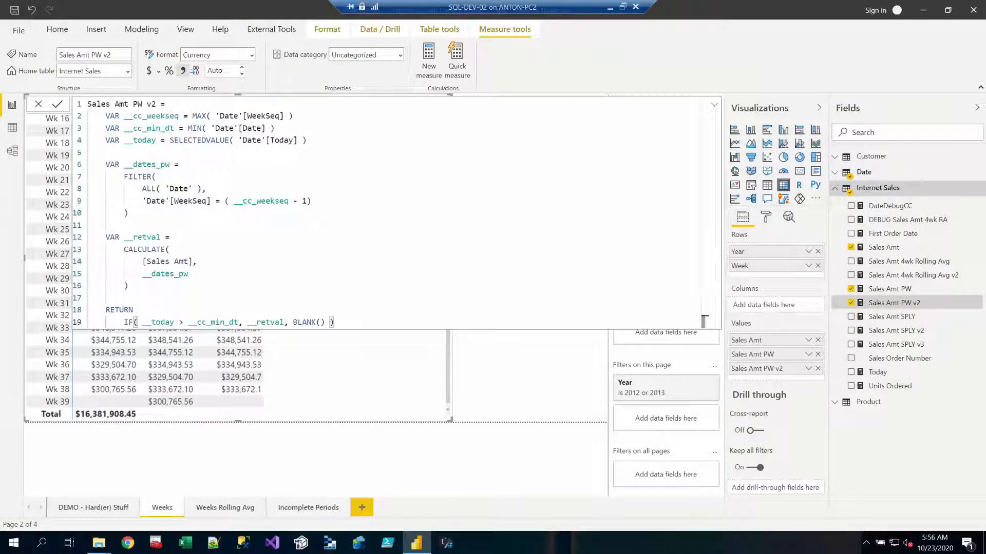
{"action": "left_click_drag", "start_coordinate": [307, 140], "coordinate": [87, 127]}
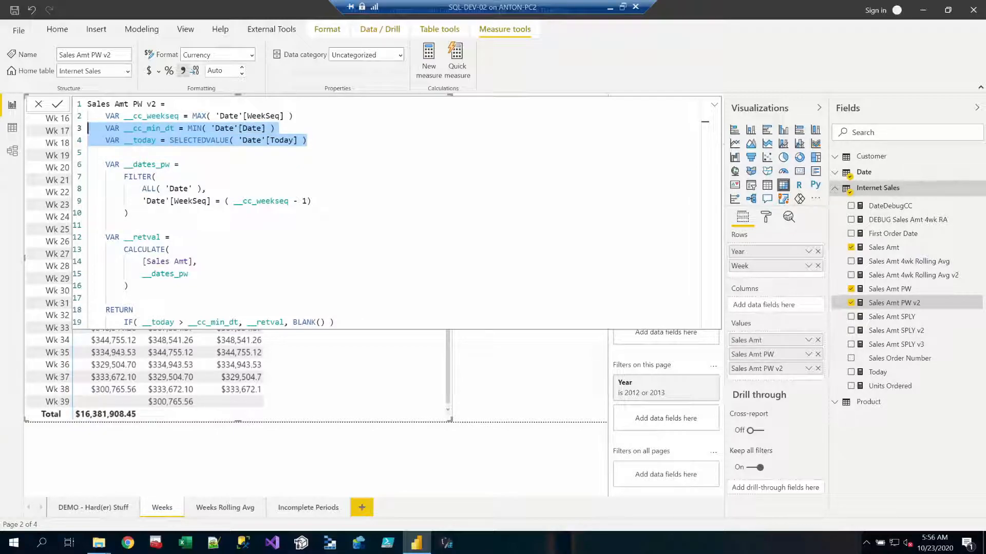
{"action": "left_click", "coordinate": [258, 128]}
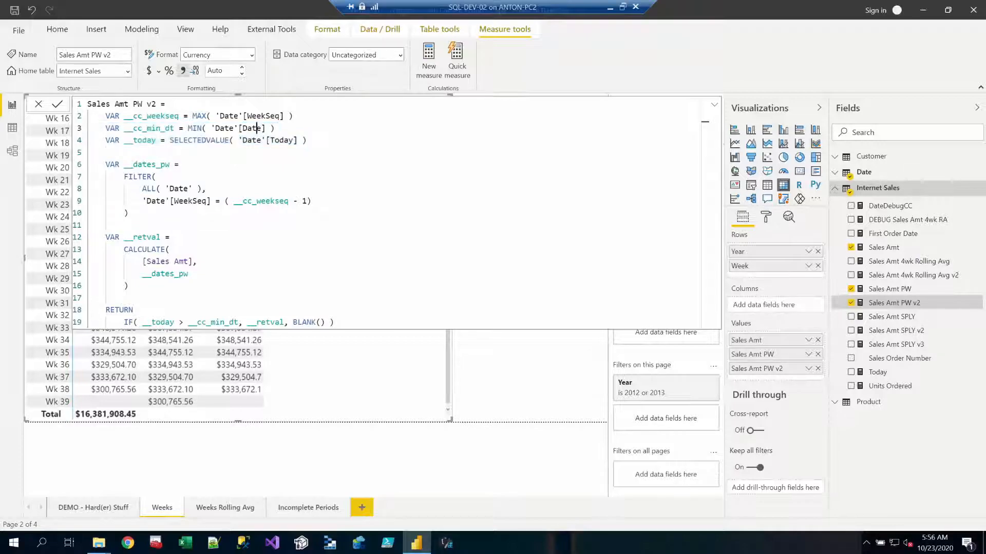
{"action": "left_click_drag", "start_coordinate": [275, 128], "coordinate": [120, 128]}
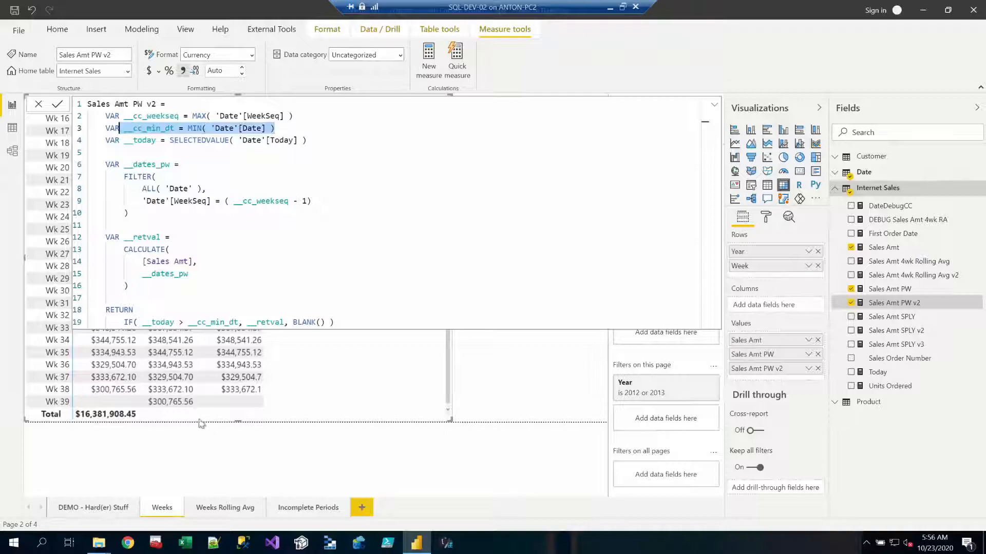
{"action": "left_click_drag", "start_coordinate": [186, 129], "coordinate": [274, 129]}
{"action": "left_click", "coordinate": [273, 128]}
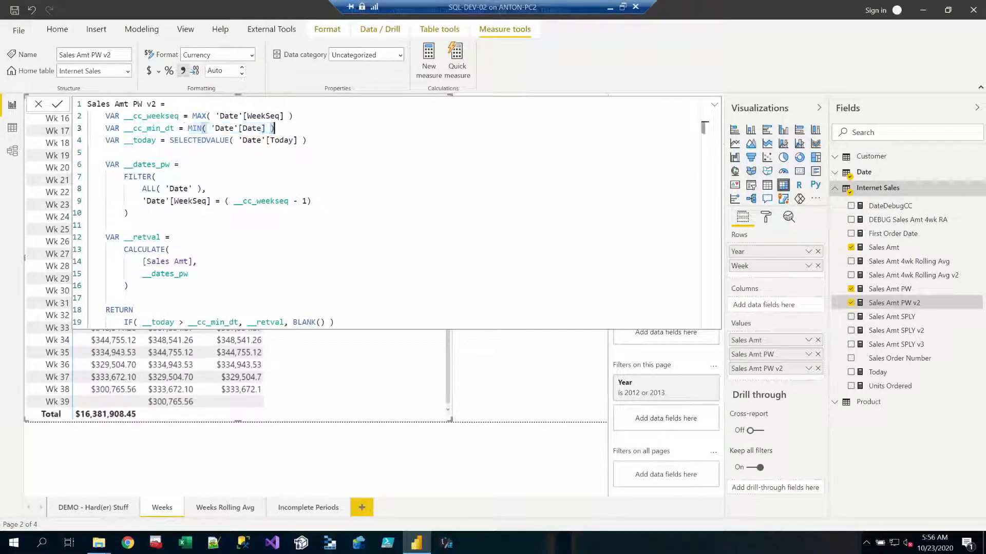
{"action": "left_click_drag", "start_coordinate": [169, 140], "coordinate": [307, 140]}
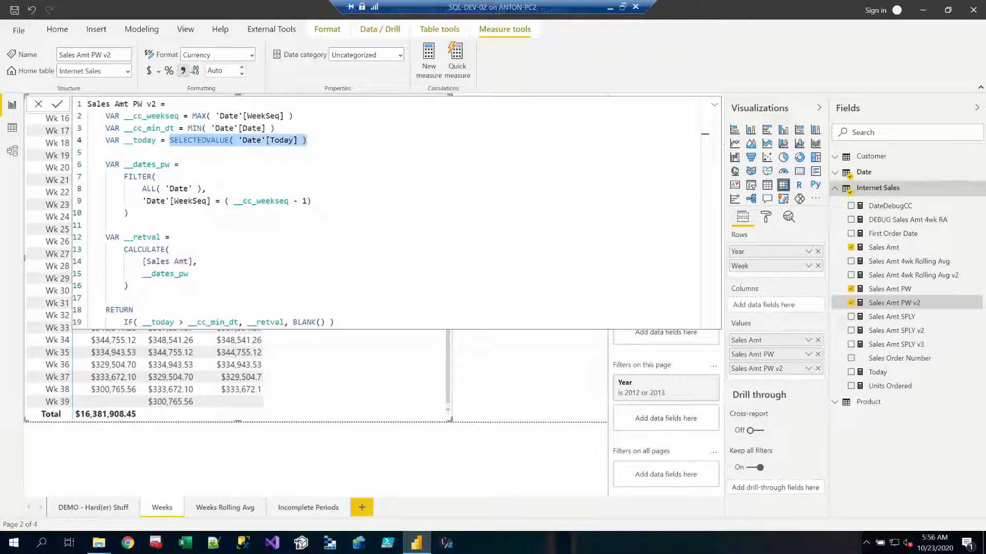
{"action": "double_click", "coordinate": [252, 140]}
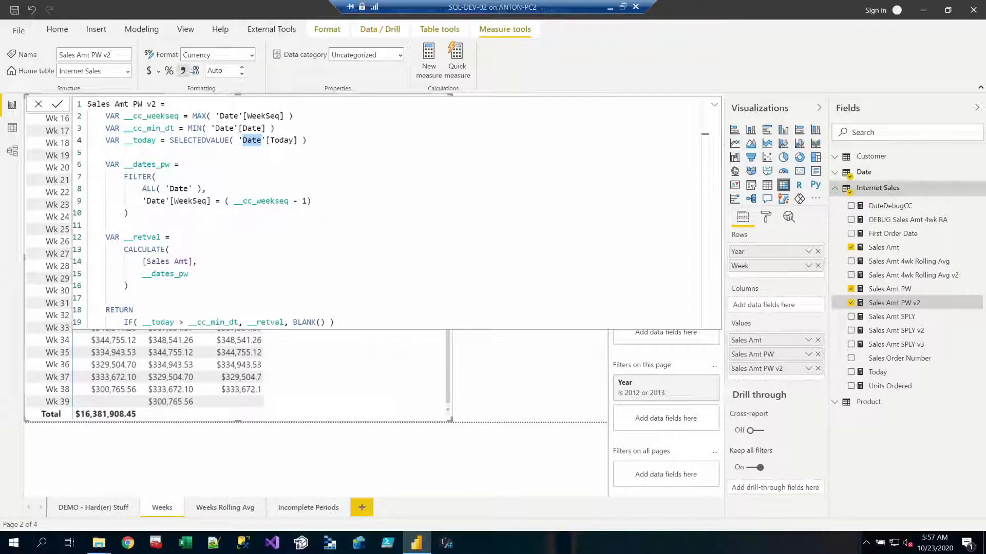
{"action": "double_click", "coordinate": [263, 116]}
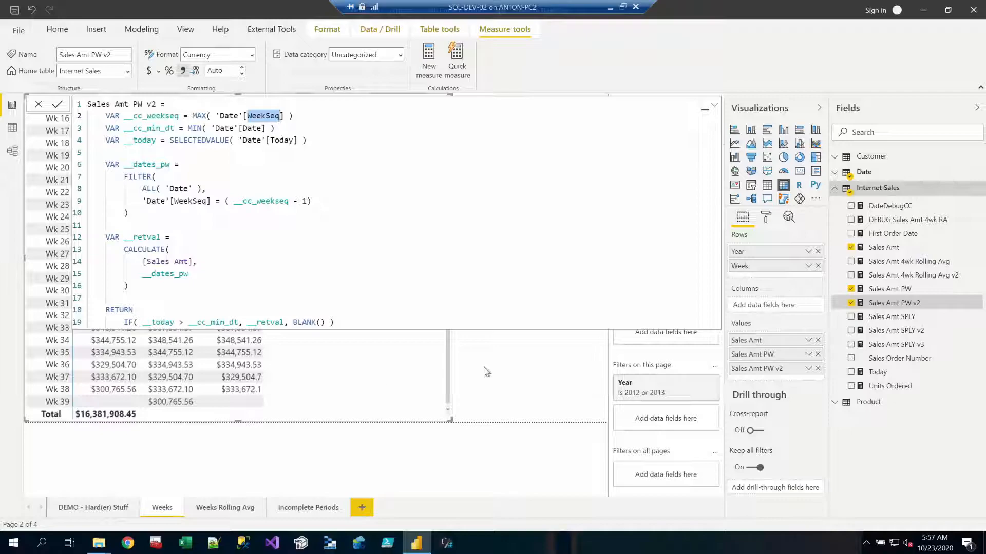
{"action": "left_click", "coordinate": [546, 394]}
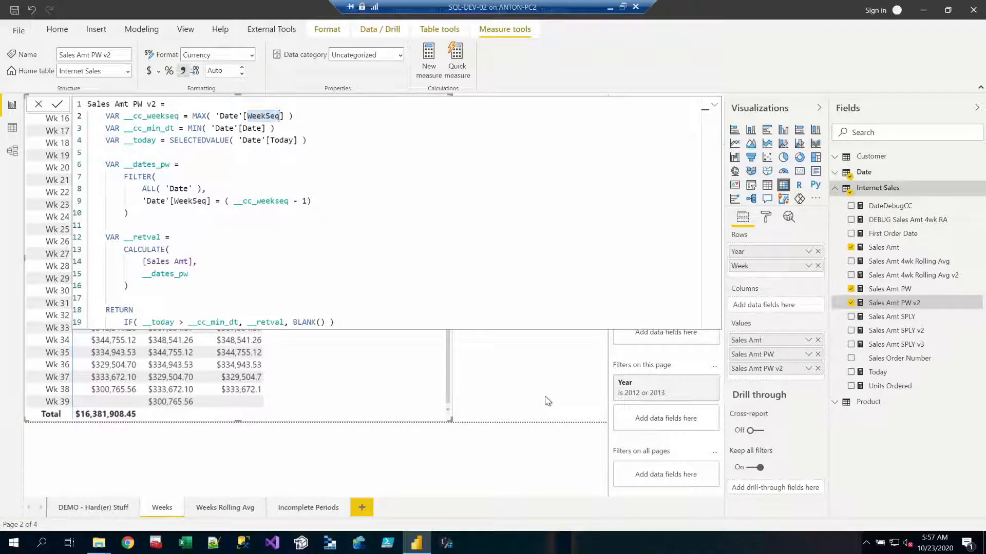
Go to the Weeks Rolling Avg page and examine the Sales Amt 4wk Rolling Avg formula, including its date filter and CALCULATE expression
{"action": "left_click", "coordinate": [241, 514]}
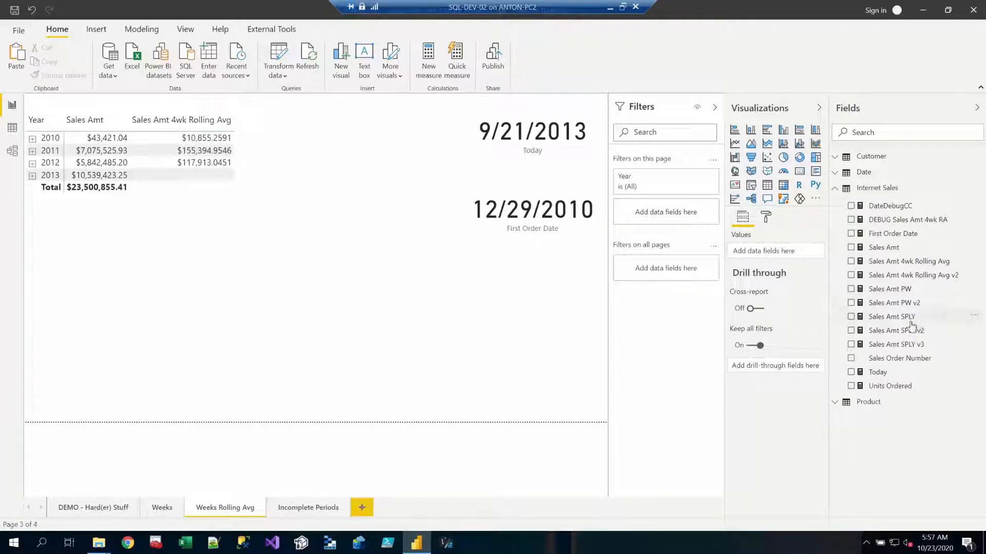
{"action": "left_click", "coordinate": [892, 262]}
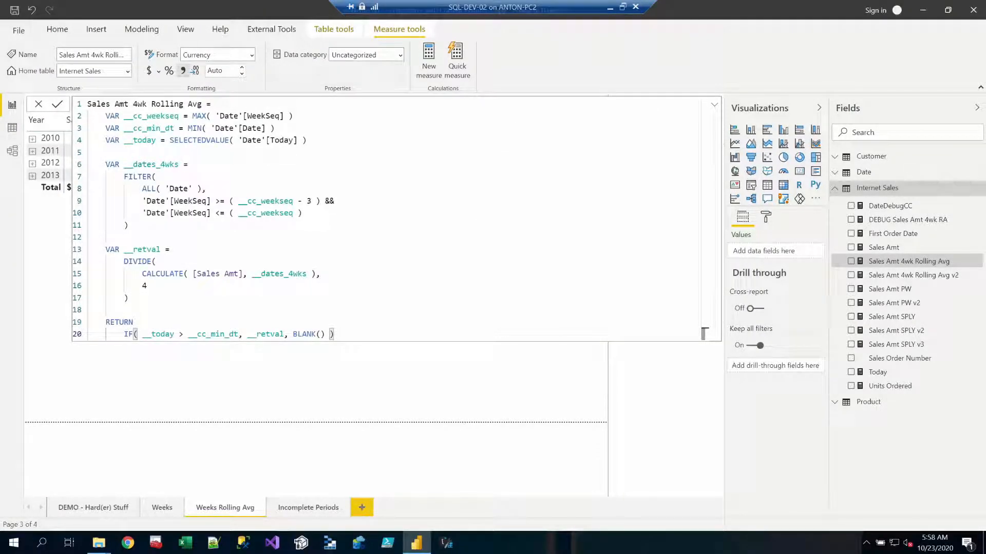
{"action": "left_click_drag", "start_coordinate": [106, 116], "coordinate": [89, 127]}
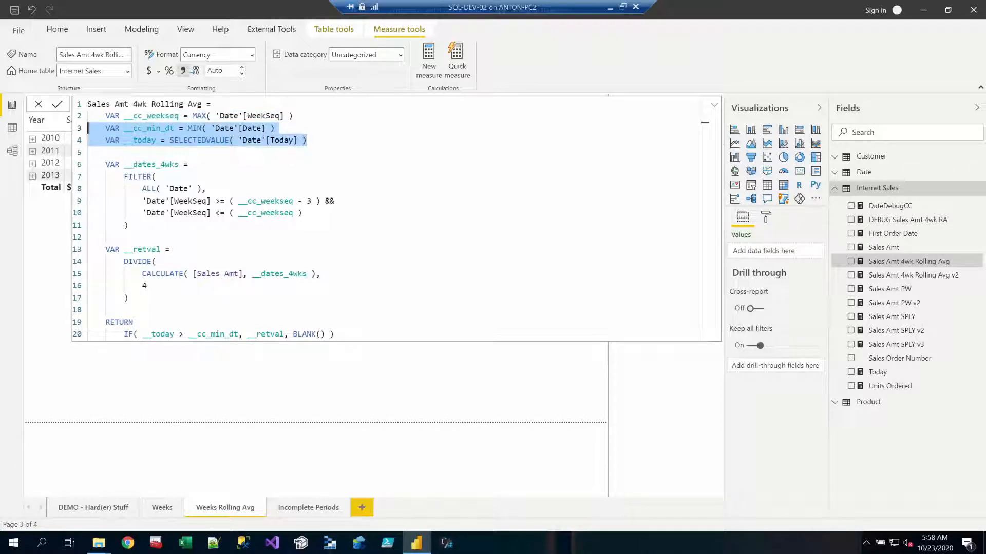
{"action": "left_click_drag", "start_coordinate": [105, 165], "coordinate": [178, 164]}
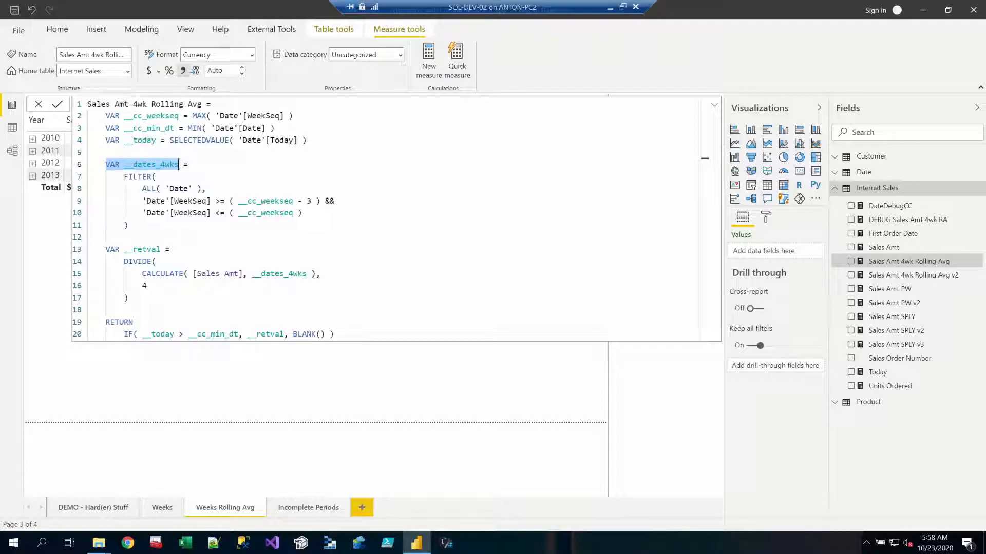
{"action": "left_click_drag", "start_coordinate": [138, 274], "coordinate": [316, 274]}
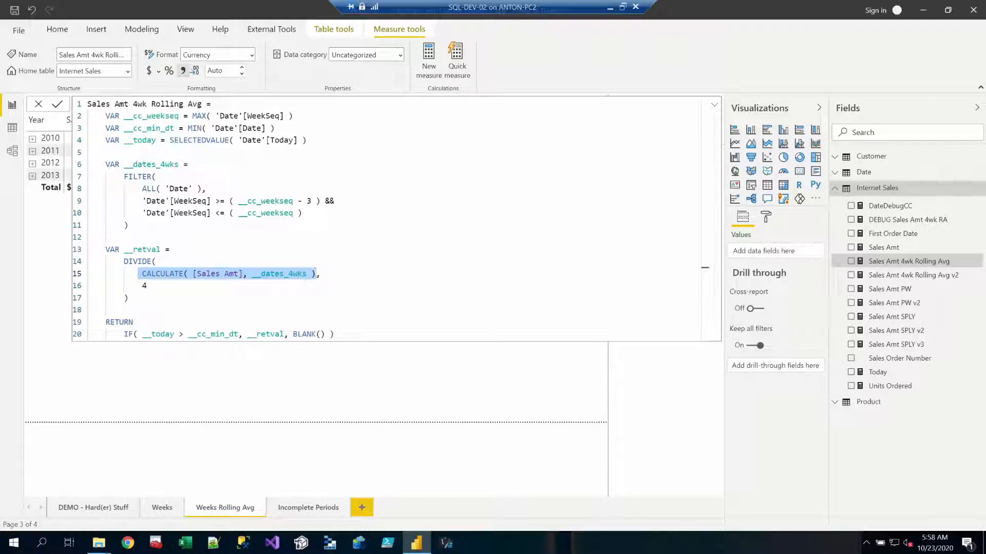
Examine the week offset and the divisor of 4 in the Sales Amt 4wk Rolling Avg formula, and close the formula
{"action": "left_click", "coordinate": [251, 273]}
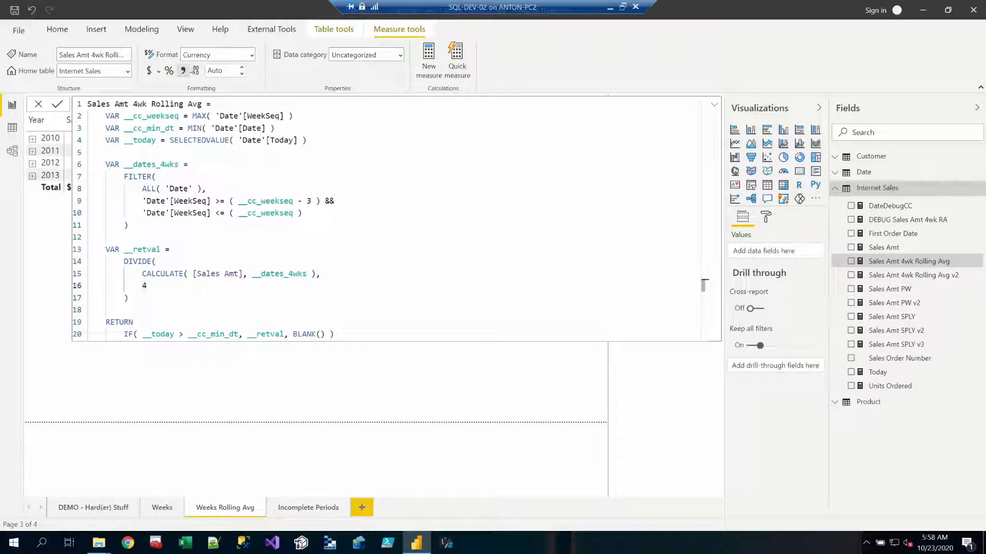
{"action": "left_click", "coordinate": [309, 201]}
{"action": "left_click", "coordinate": [144, 285]}
{"action": "left_click", "coordinate": [601, 370]}
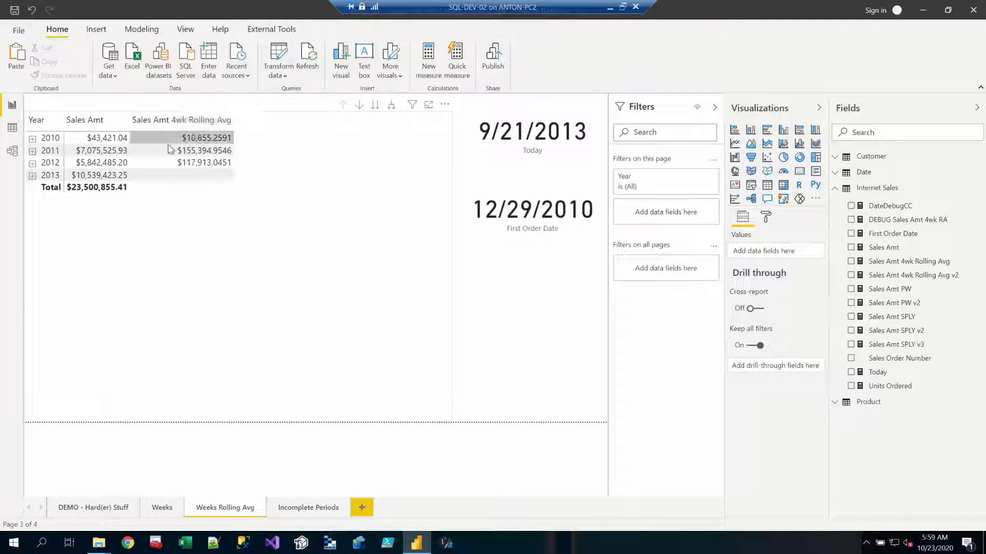
Expand 2010 and 2011 in the rolling average matrix to compare the weekly Sales Amt 4wk Rolling Avg values
{"action": "left_click", "coordinate": [32, 139]}
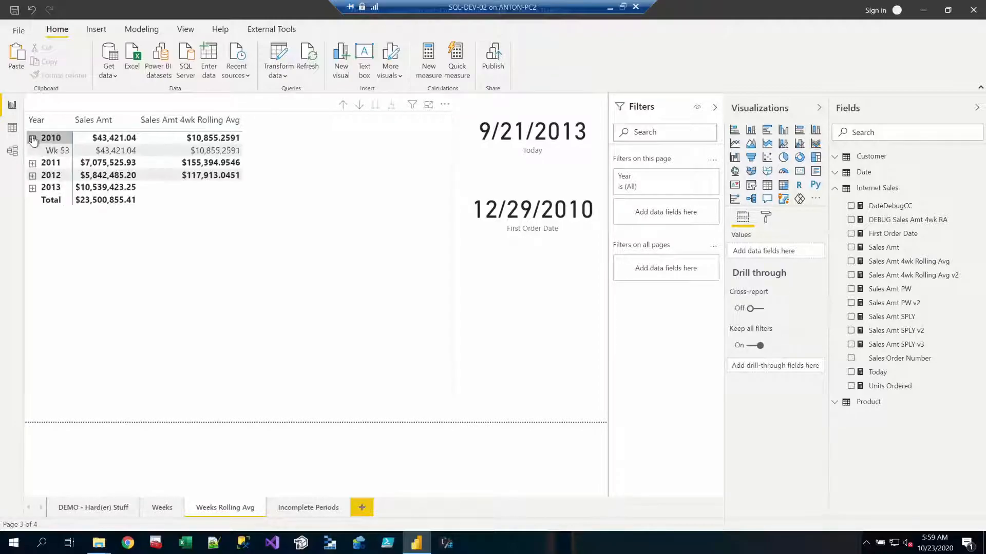
{"action": "left_click", "coordinate": [32, 162]}
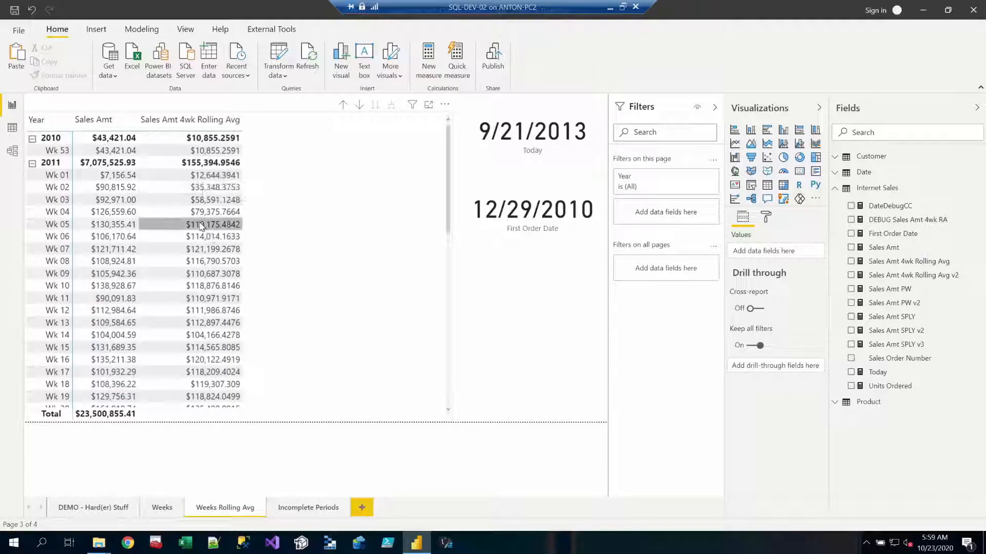
{"action": "key", "text": "Down"}
{"action": "key", "text": "Down"}
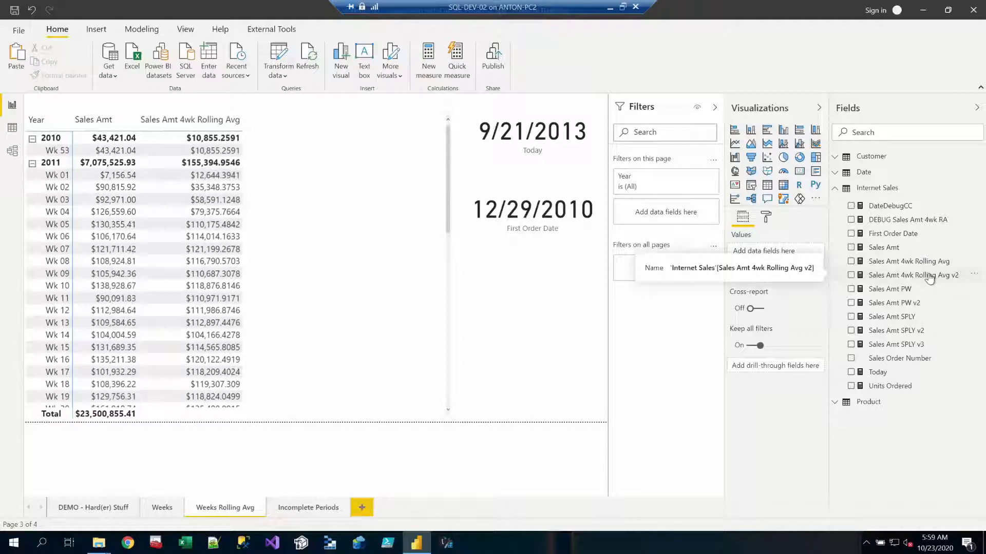
Add the Sales Amt 4wk Rolling Avg v2 measure to the weekly matrix, without leaving a separate visual for it on the page
{"action": "left_click", "coordinate": [851, 275]}
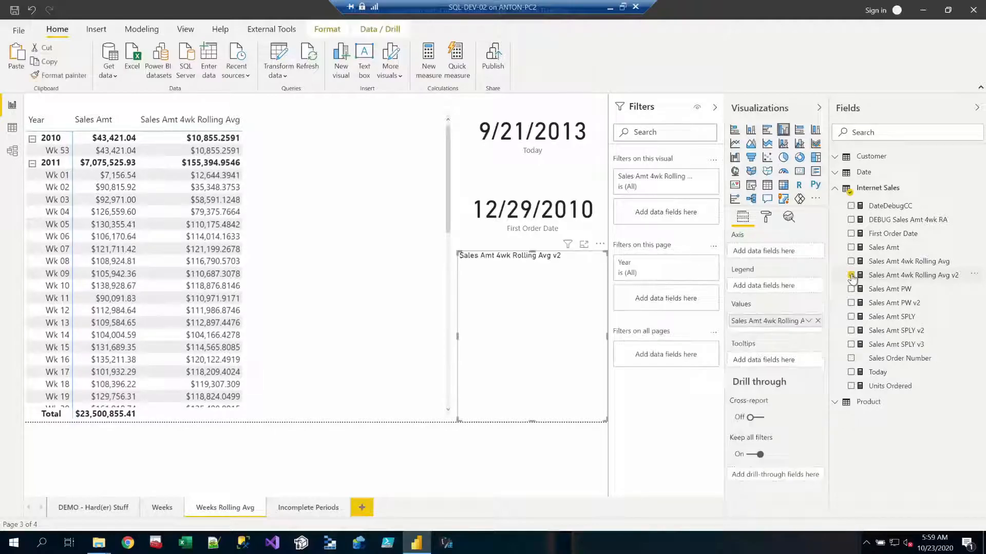
{"action": "left_click", "coordinate": [851, 275]}
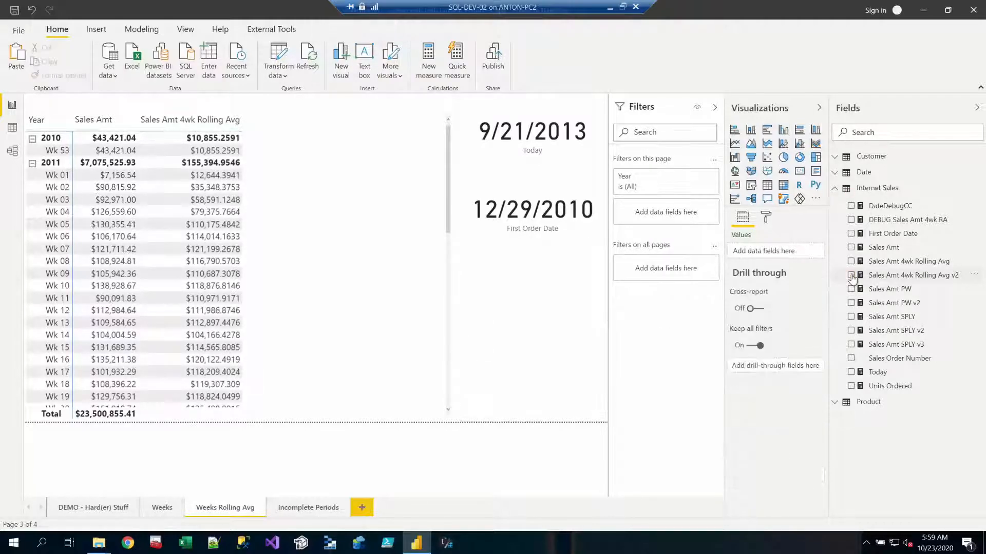
{"action": "left_click", "coordinate": [413, 214]}
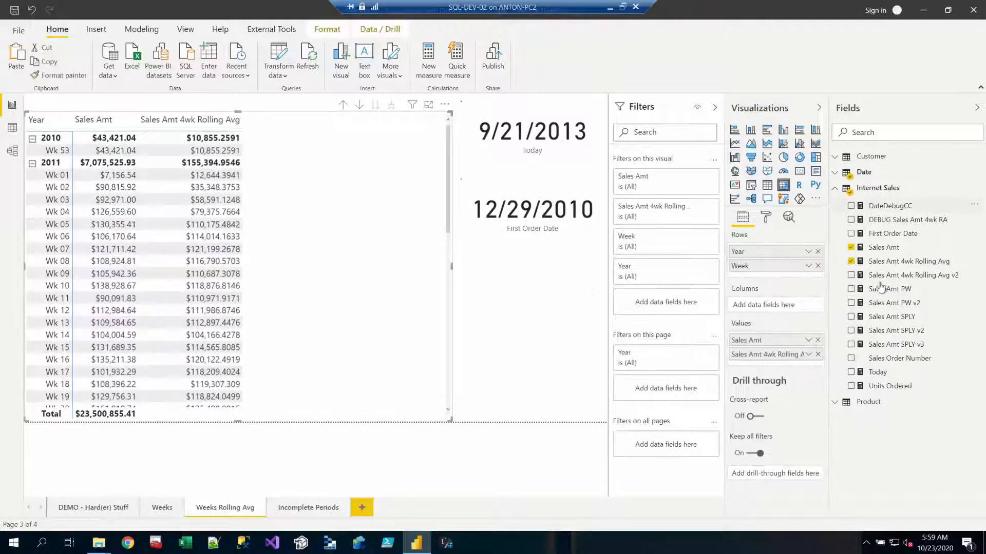
{"action": "left_click", "coordinate": [851, 276]}
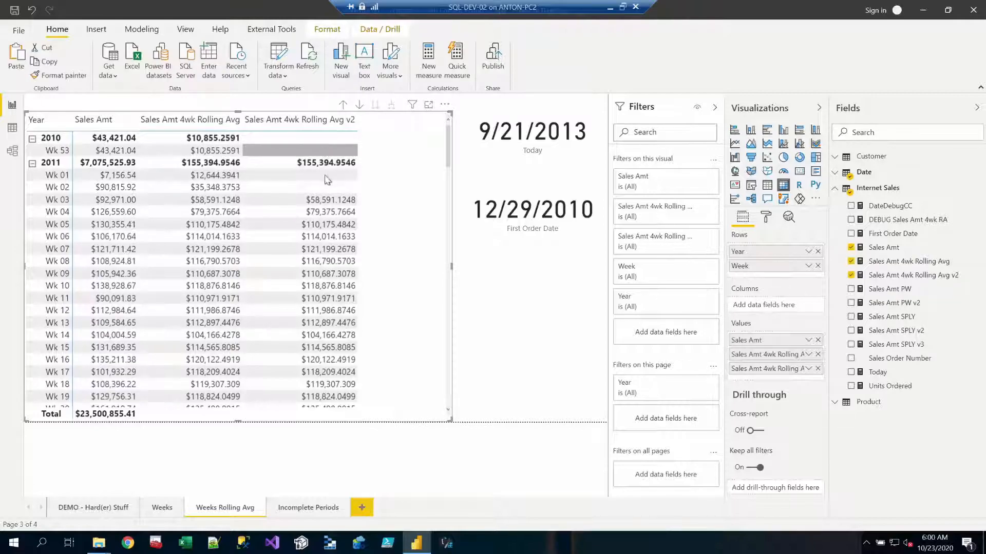
Examine the opening variables and __dates_4wks filter in the Sales Amt 4wk Rolling Avg v2 formula, focusing on the First Order Date condition
{"action": "left_click", "coordinate": [931, 276]}
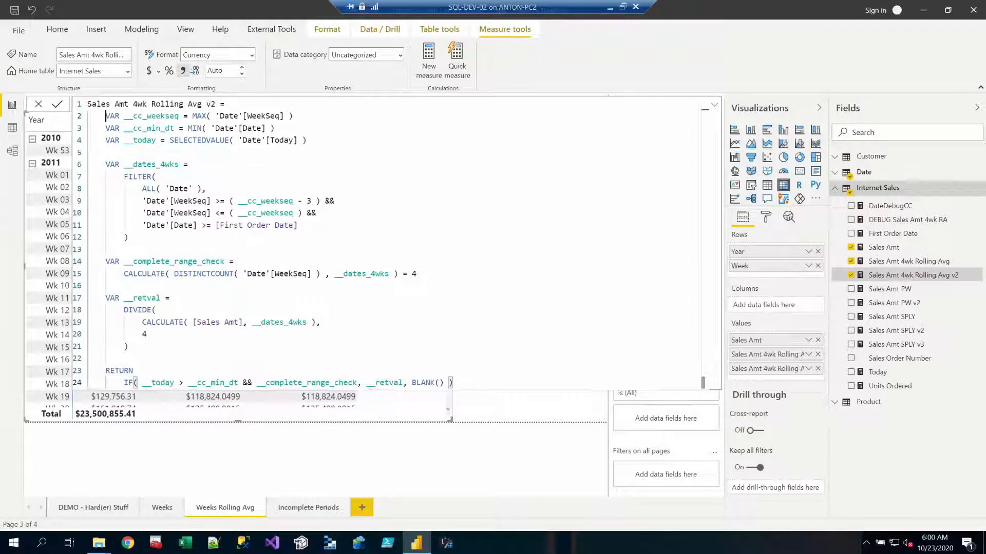
{"action": "left_click_drag", "start_coordinate": [87, 115], "coordinate": [306, 140]}
{"action": "left_click", "coordinate": [307, 141]}
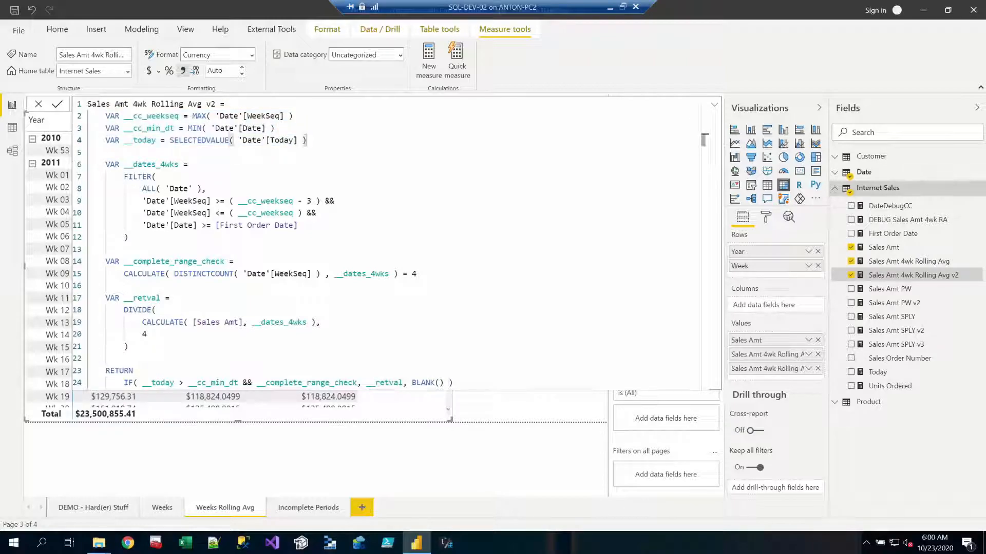
{"action": "left_click_drag", "start_coordinate": [105, 165], "coordinate": [297, 226]}
{"action": "left_click", "coordinate": [142, 225]}
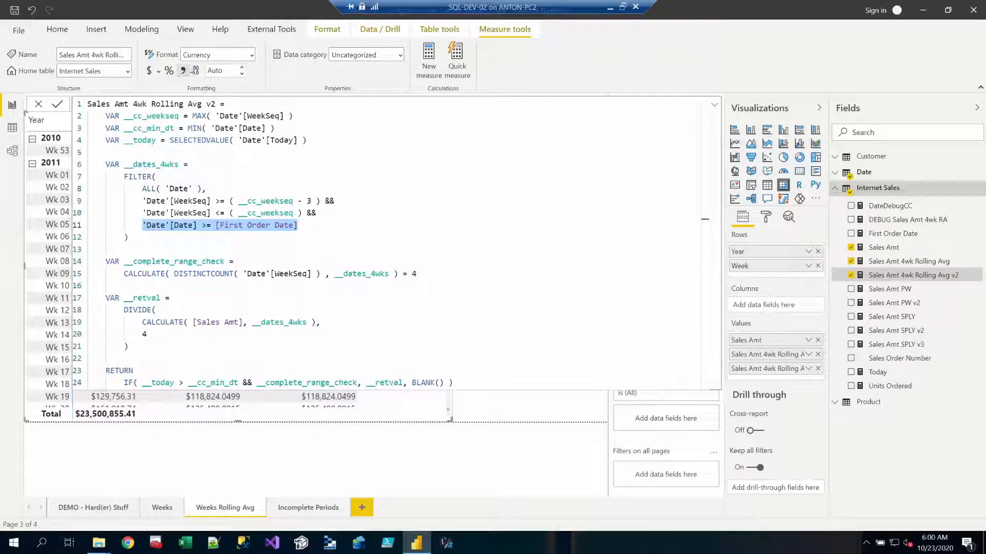
{"action": "left_click_drag", "start_coordinate": [142, 200], "coordinate": [302, 212]}
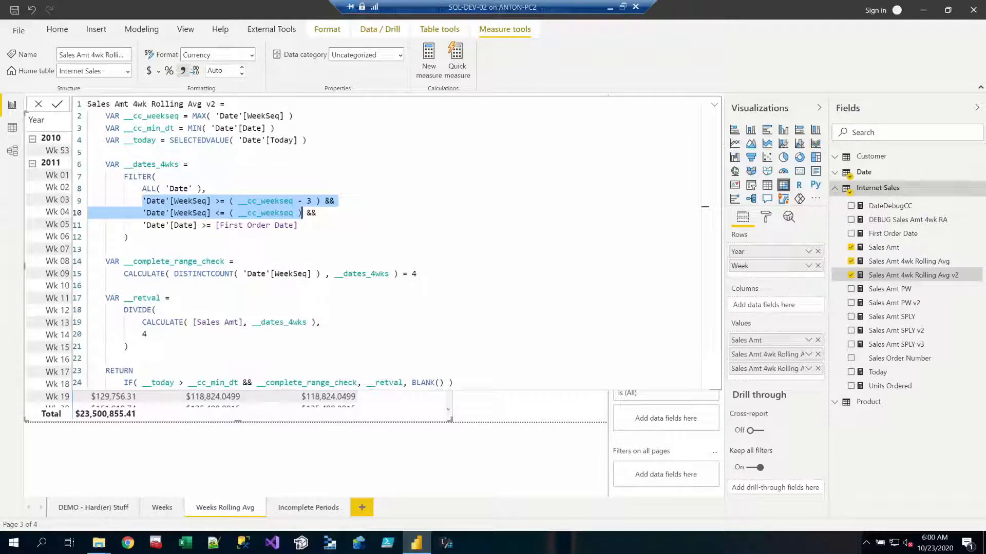
{"action": "left_click_drag", "start_coordinate": [216, 225], "coordinate": [298, 225]}
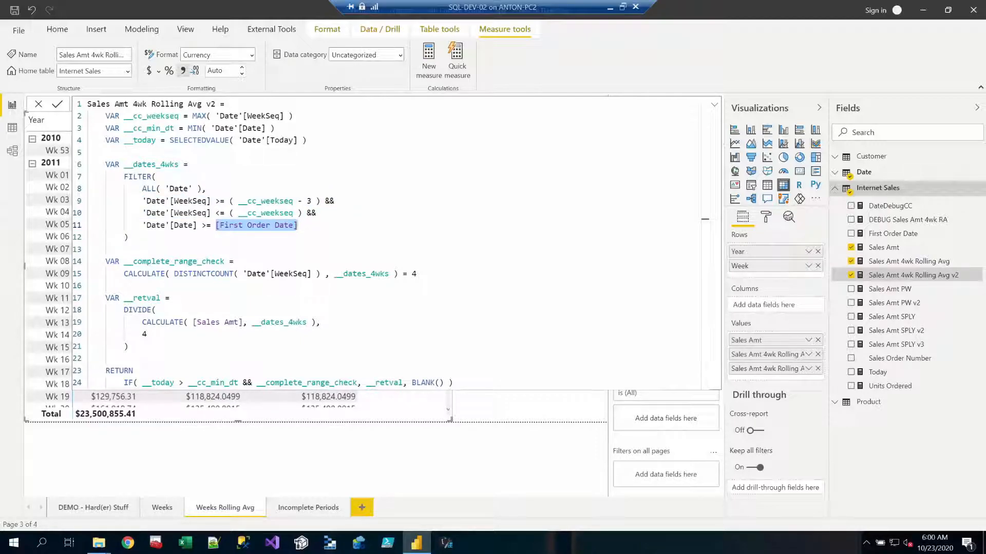
{"action": "left_click", "coordinate": [549, 410]}
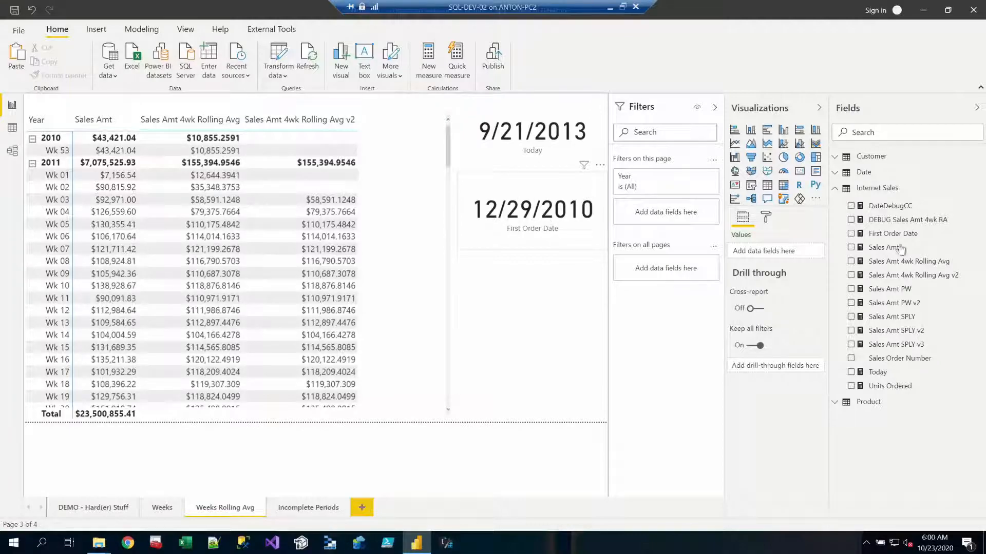
Examine how __complete_range_check counts distinct weeks in Sales Amt 4wk Rolling Avg v2, along with __retval and the RETURN condition
{"action": "left_click", "coordinate": [910, 277]}
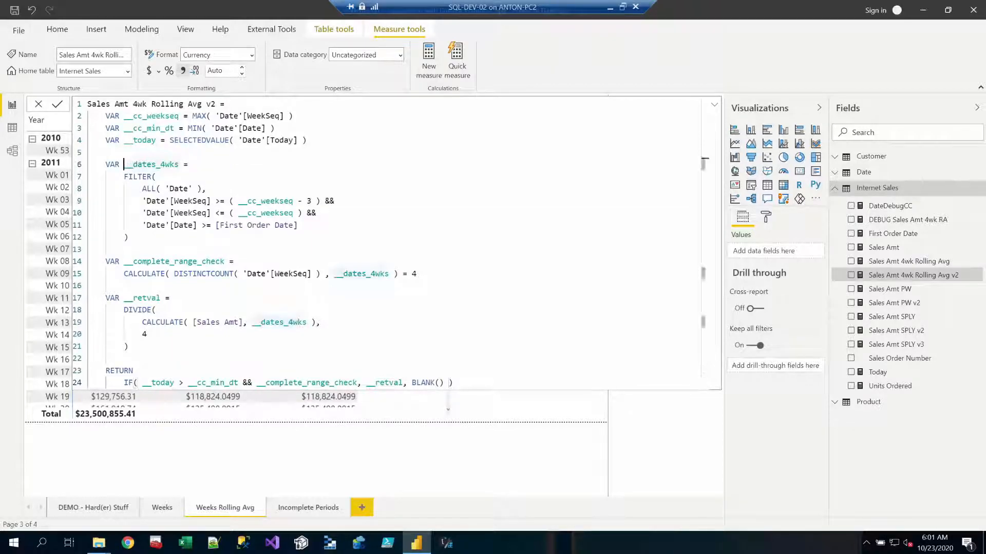
{"action": "left_click_drag", "start_coordinate": [124, 165], "coordinate": [179, 164]}
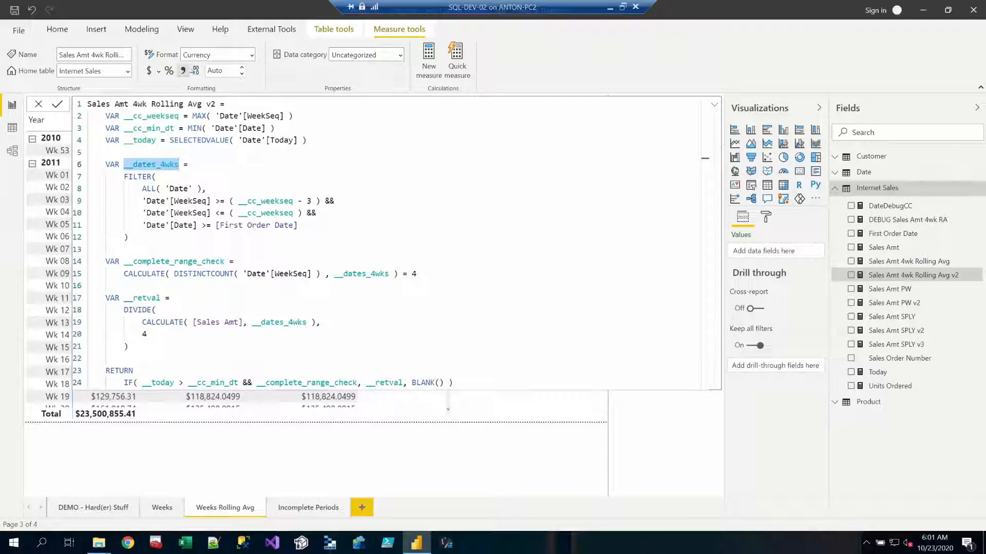
{"action": "left_click_drag", "start_coordinate": [174, 273], "coordinate": [320, 274]}
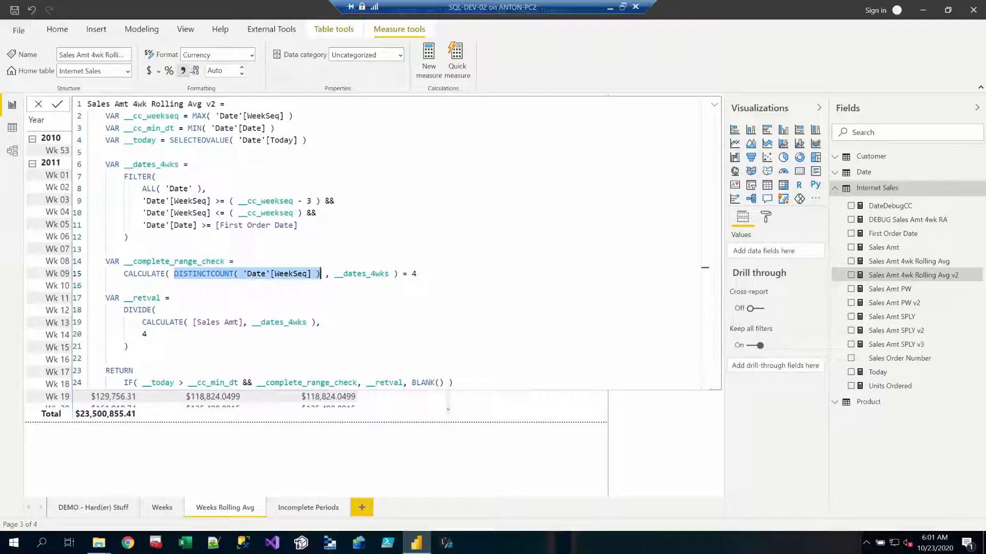
{"action": "double_click", "coordinate": [359, 273]}
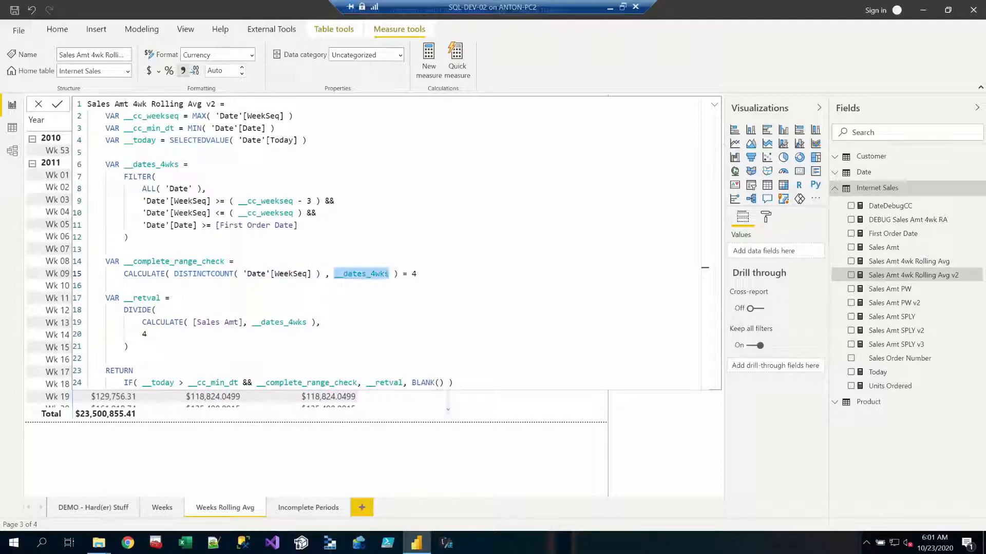
{"action": "left_click", "coordinate": [417, 274]}
{"action": "left_click_drag", "start_coordinate": [417, 274], "coordinate": [394, 274]}
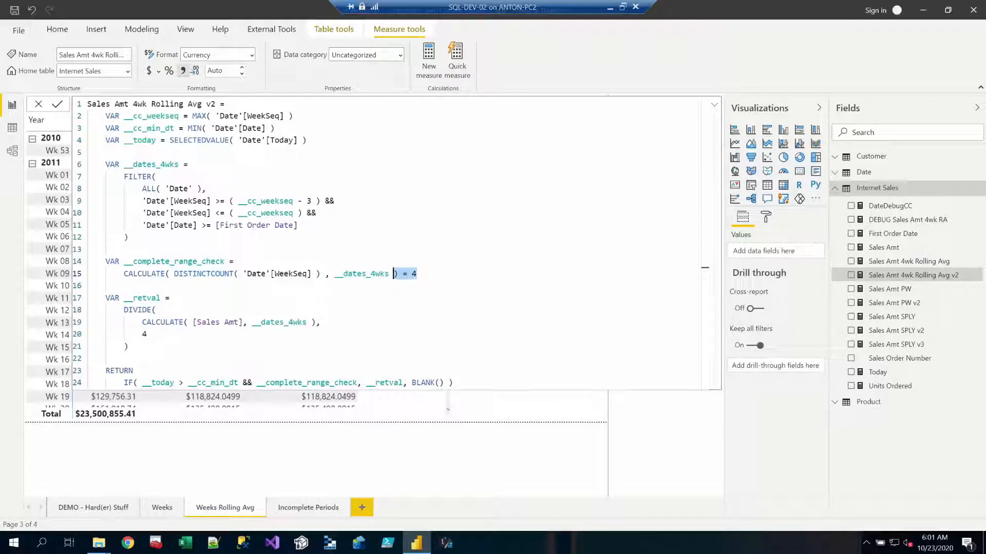
{"action": "double_click", "coordinate": [171, 261]}
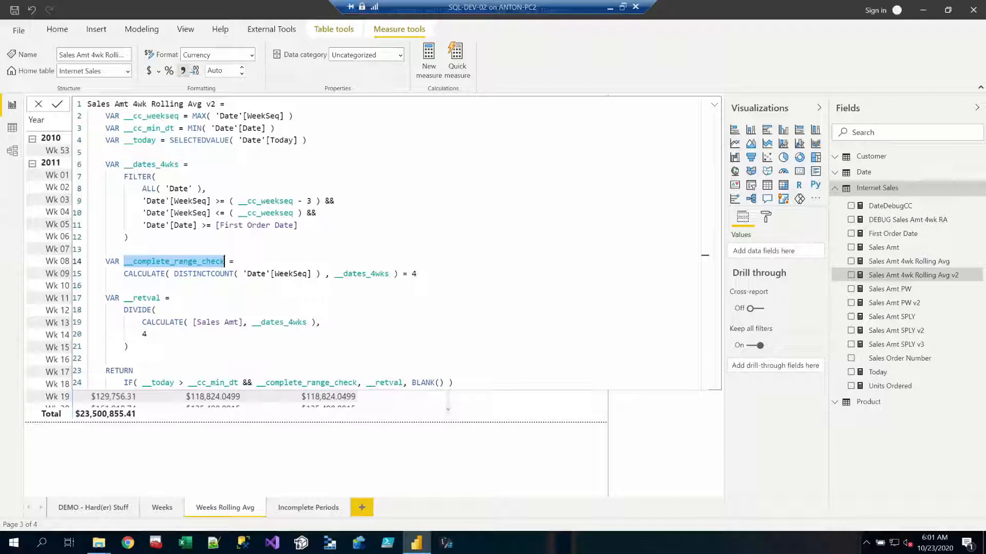
{"action": "left_click_drag", "start_coordinate": [128, 347], "coordinate": [106, 298]}
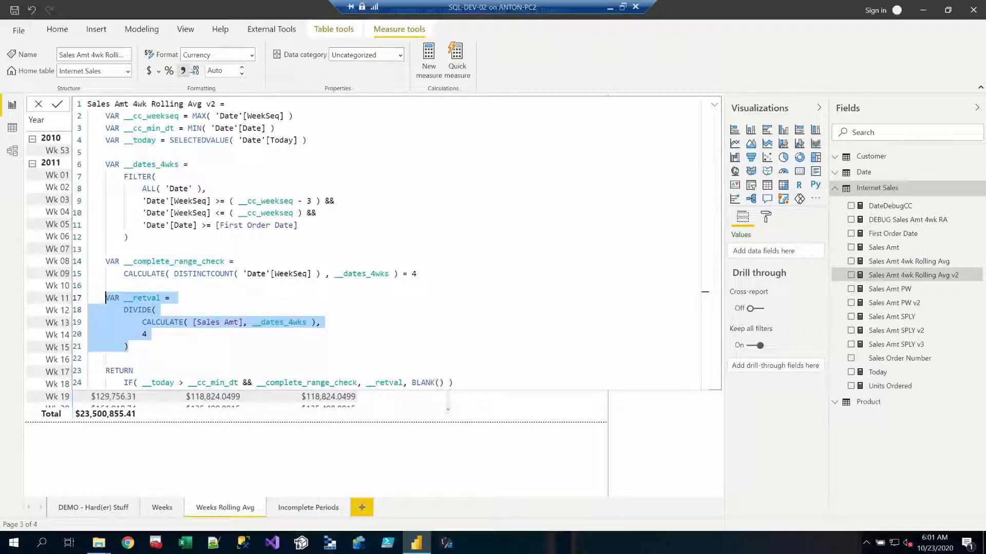
{"action": "double_click", "coordinate": [161, 261]}
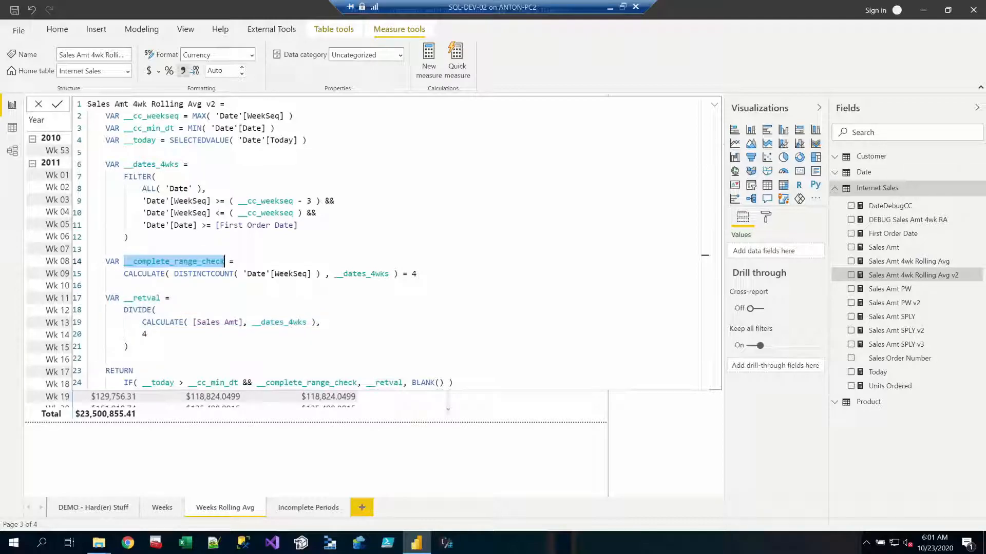
{"action": "left_click_drag", "start_coordinate": [154, 382], "coordinate": [188, 382]}
{"action": "left_click_drag", "start_coordinate": [223, 382], "coordinate": [357, 382]}
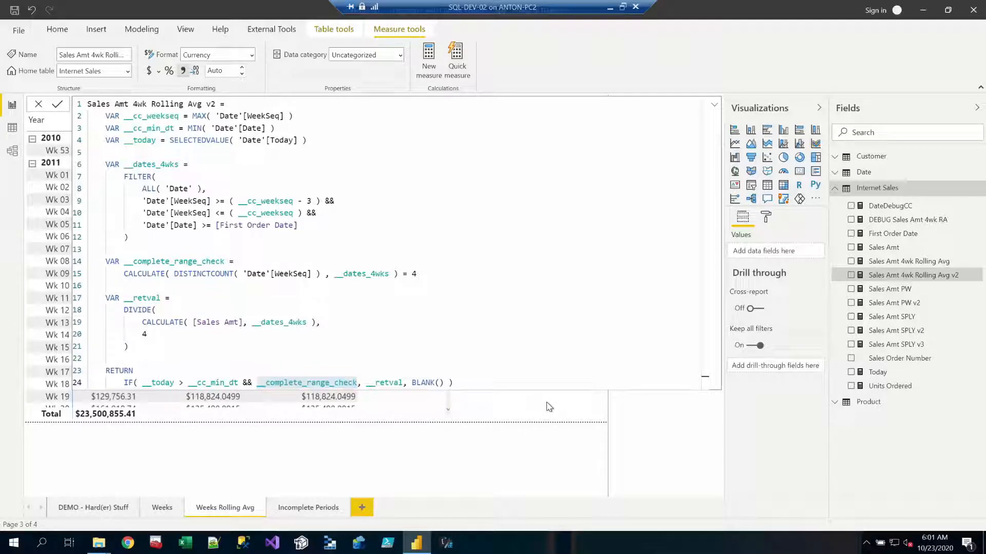
Go to the Incomplete Periods page and compare the September 2013 values of the Sales Amt SPLY measures in the matrix
{"action": "left_click", "coordinate": [305, 509]}
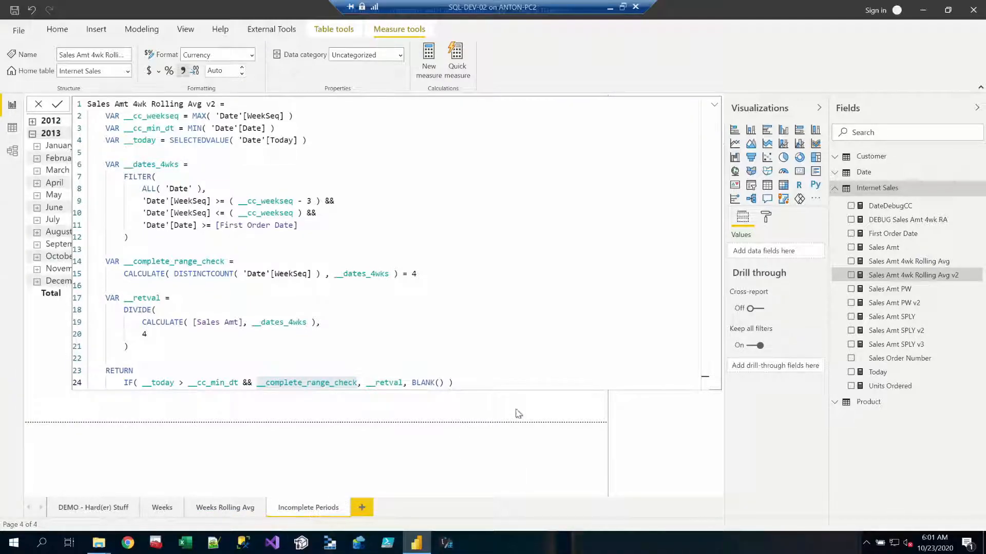
{"action": "left_click", "coordinate": [591, 405]}
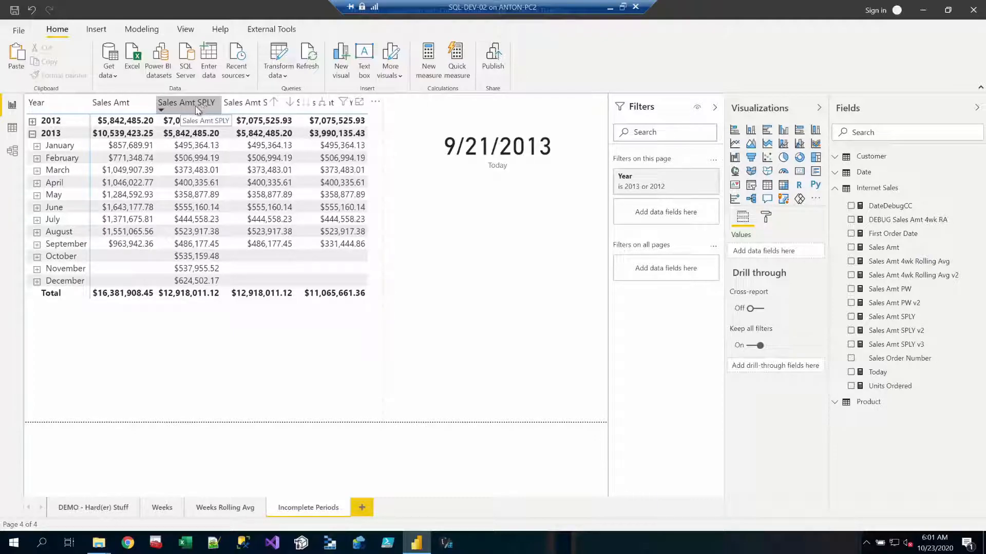
{"action": "left_click", "coordinate": [122, 250]}
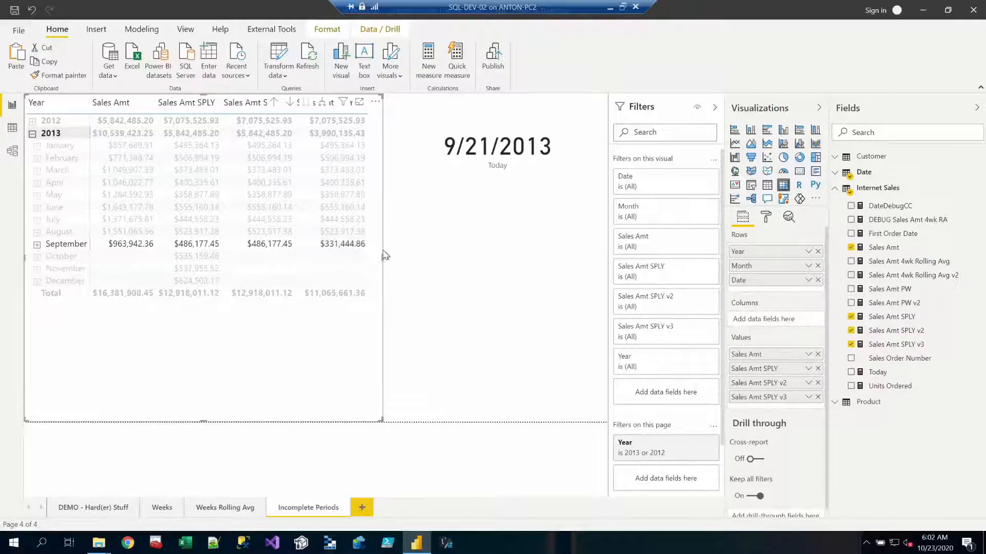
{"action": "left_click", "coordinate": [551, 233]}
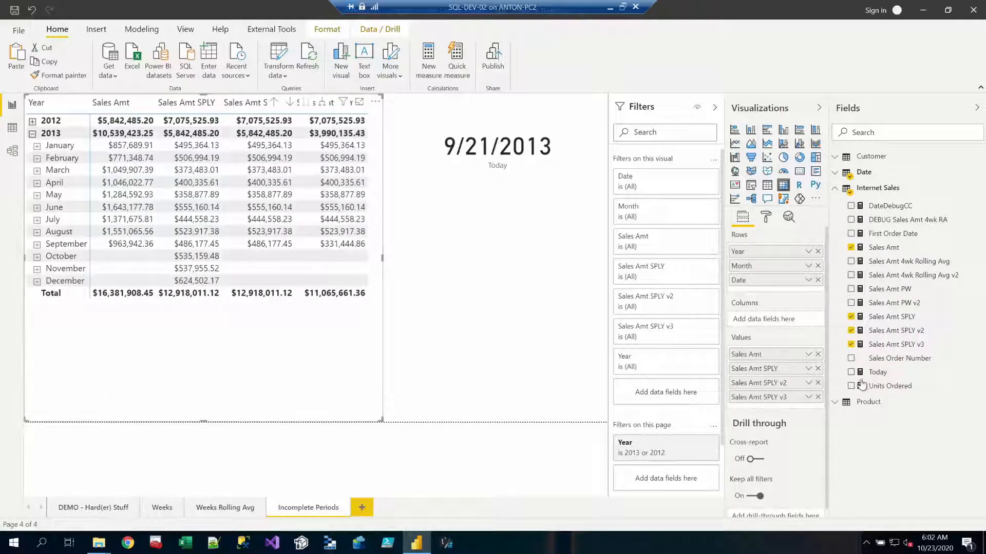
Open the Sales Amt SPLY v3 formula and examine its __cc_min_dt, __cc_max_dt and __today variables
{"action": "left_click", "coordinate": [874, 344]}
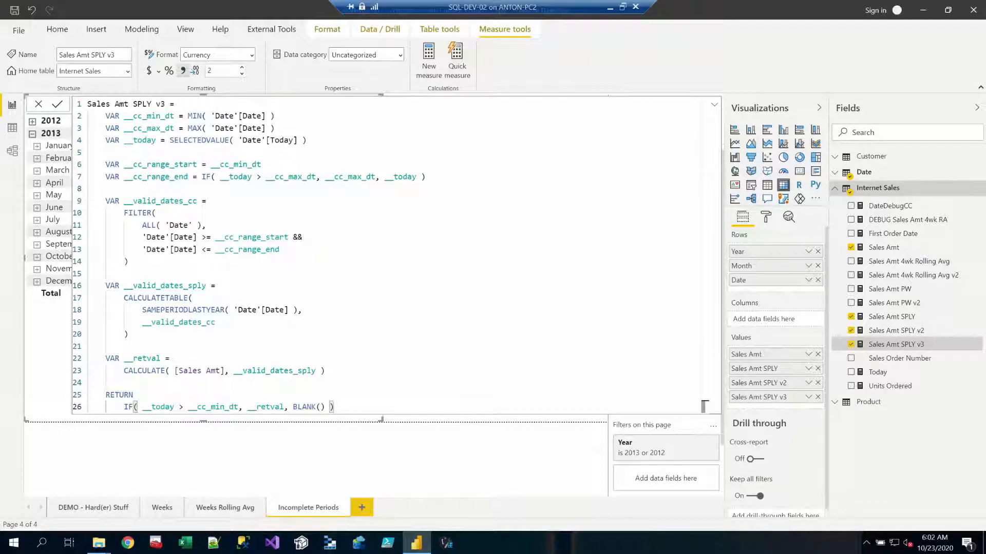
{"action": "left_click_drag", "start_coordinate": [276, 129], "coordinate": [105, 115]}
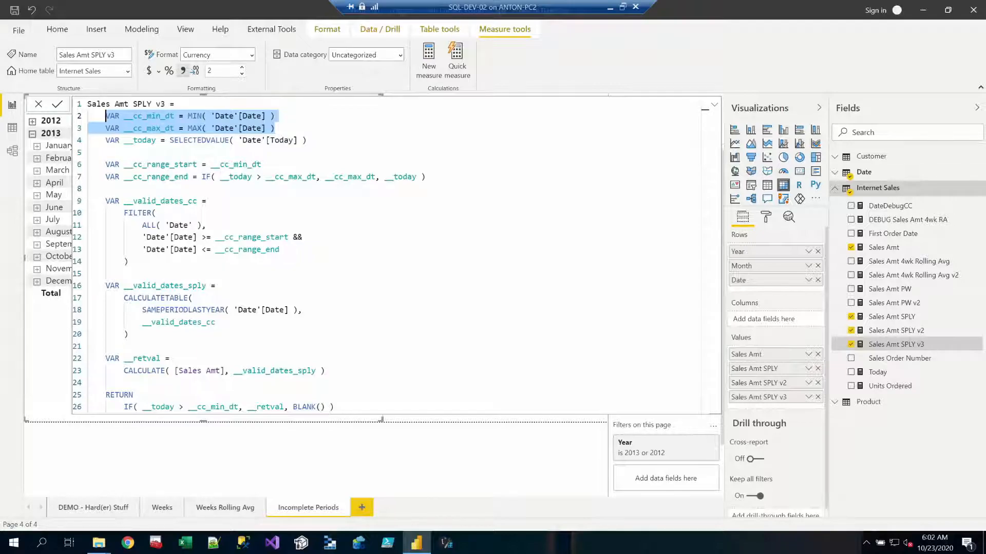
{"action": "left_click_drag", "start_coordinate": [275, 129], "coordinate": [193, 116]}
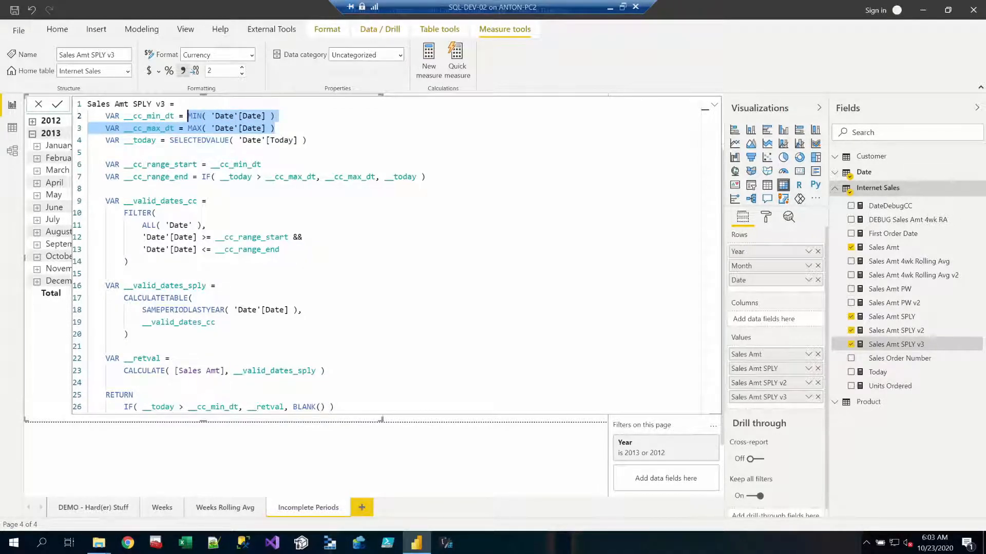
{"action": "left_click_drag", "start_coordinate": [170, 140], "coordinate": [307, 140]}
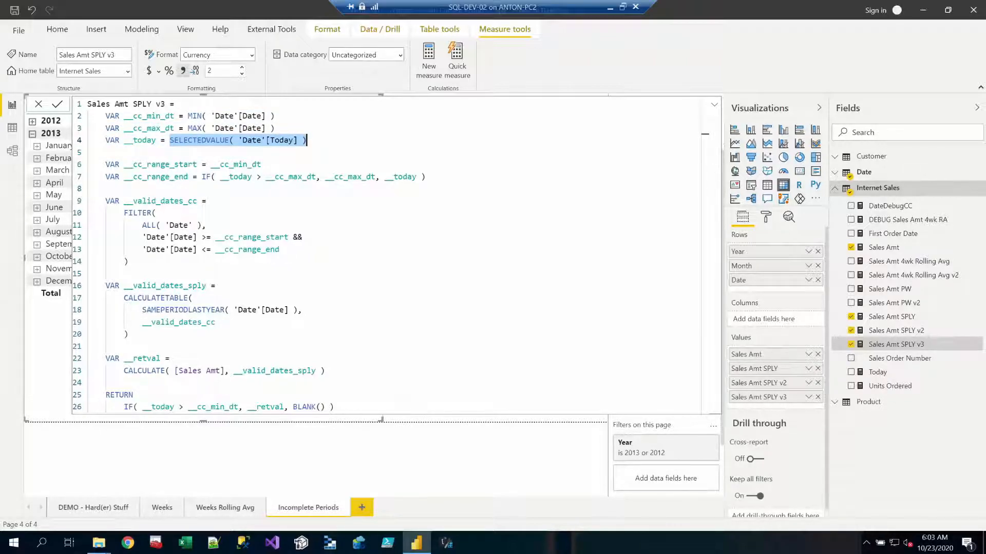
{"action": "left_click_drag", "start_coordinate": [124, 116], "coordinate": [276, 128]}
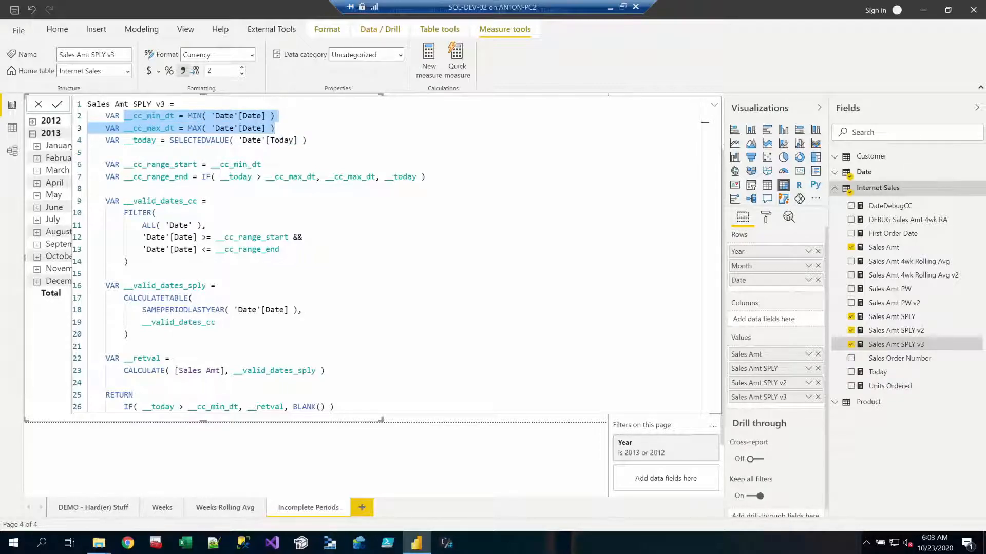
Examine how __cc_range_start and the IF condition in __cc_range_end set the date range in Sales Amt SPLY v3
{"action": "left_click", "coordinate": [136, 164]}
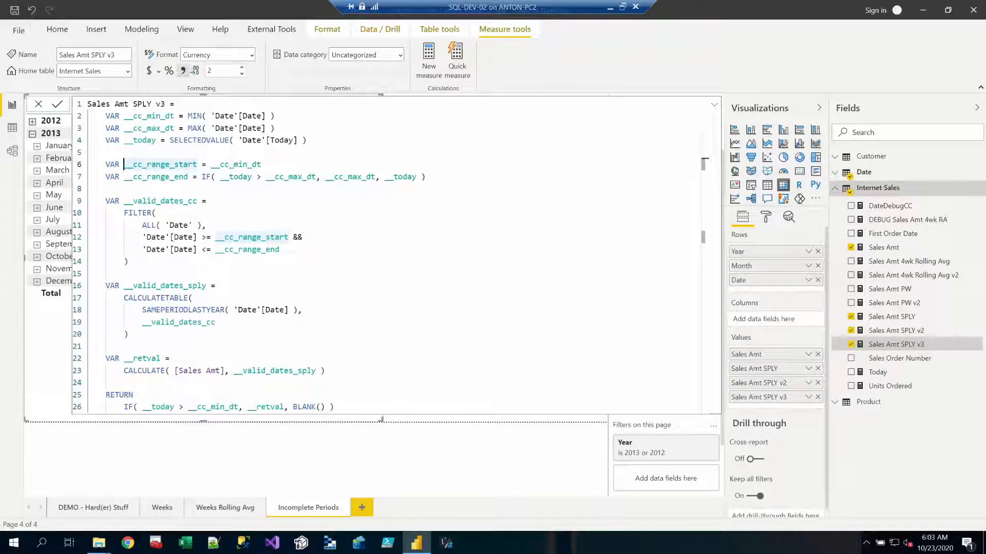
{"action": "left_click_drag", "start_coordinate": [123, 164], "coordinate": [261, 164]}
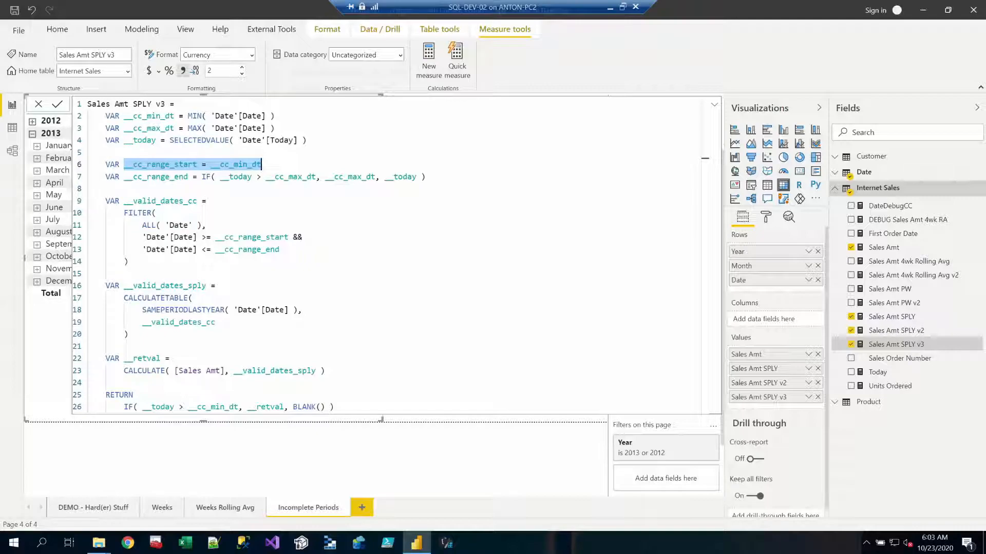
{"action": "left_click_drag", "start_coordinate": [105, 176], "coordinate": [251, 177]}
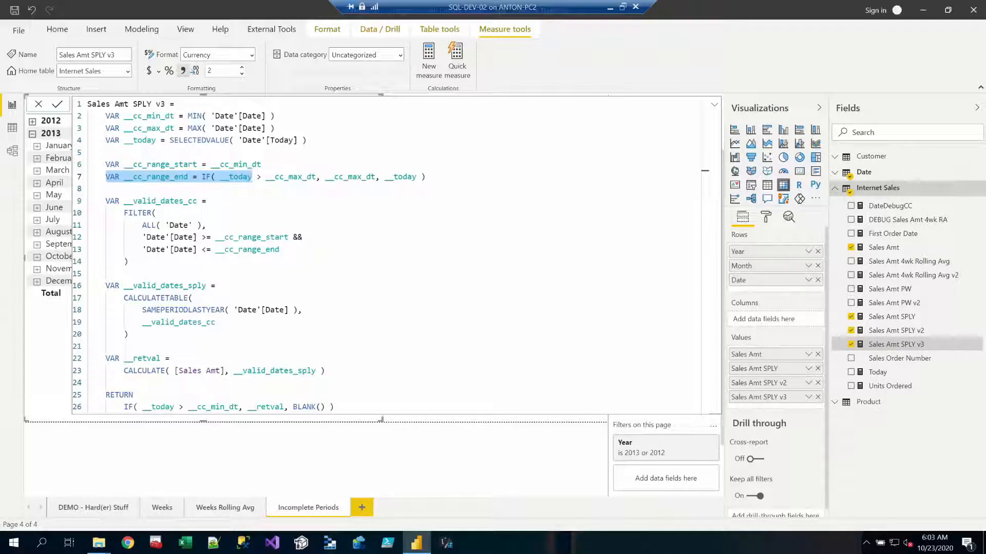
{"action": "key", "text": "Right"}
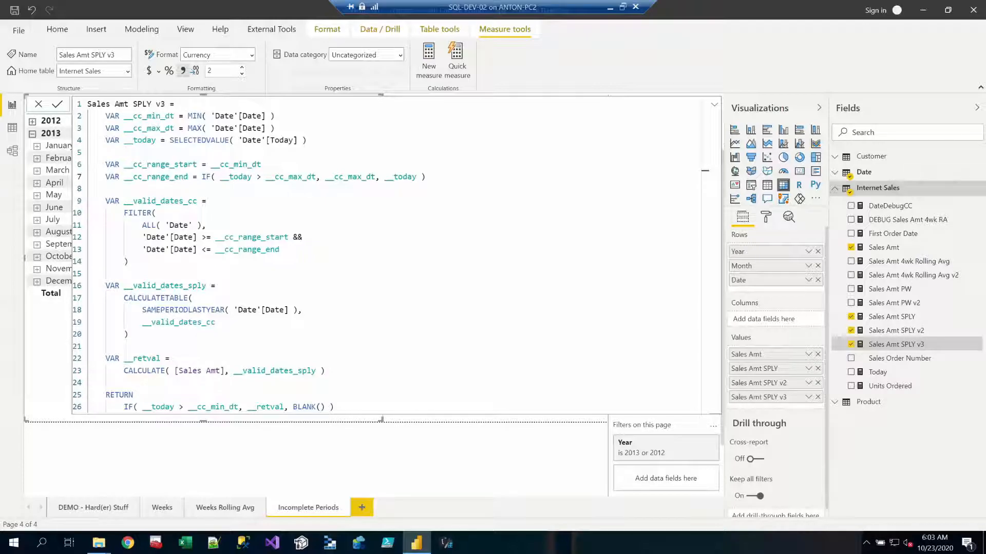
{"action": "key", "text": "ctrl+shift+Left"}
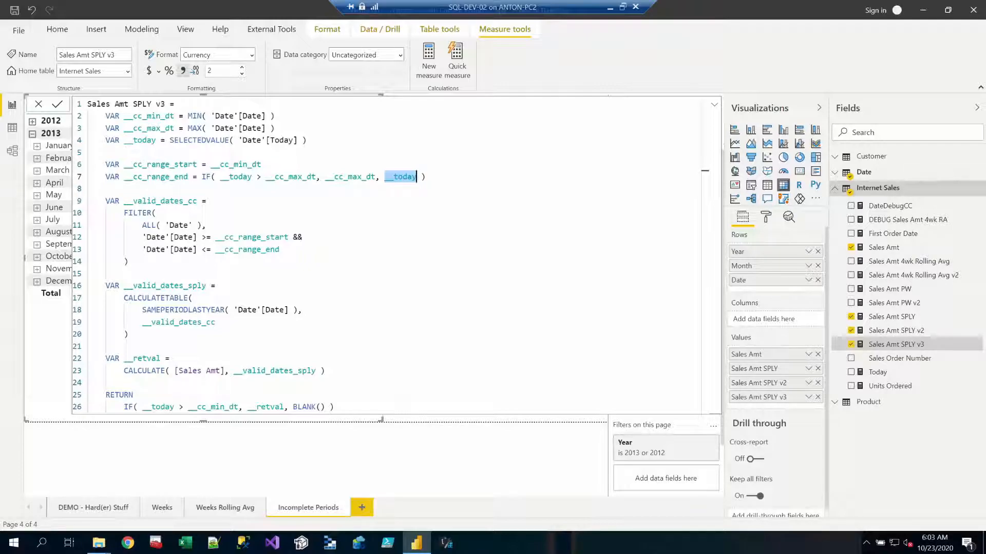
Examine __valid_dates_cc and how __valid_dates_sply combines it with SAMEPERIODLASTYEAR inside CALCULATETABLE
{"action": "double_click", "coordinate": [195, 201]}
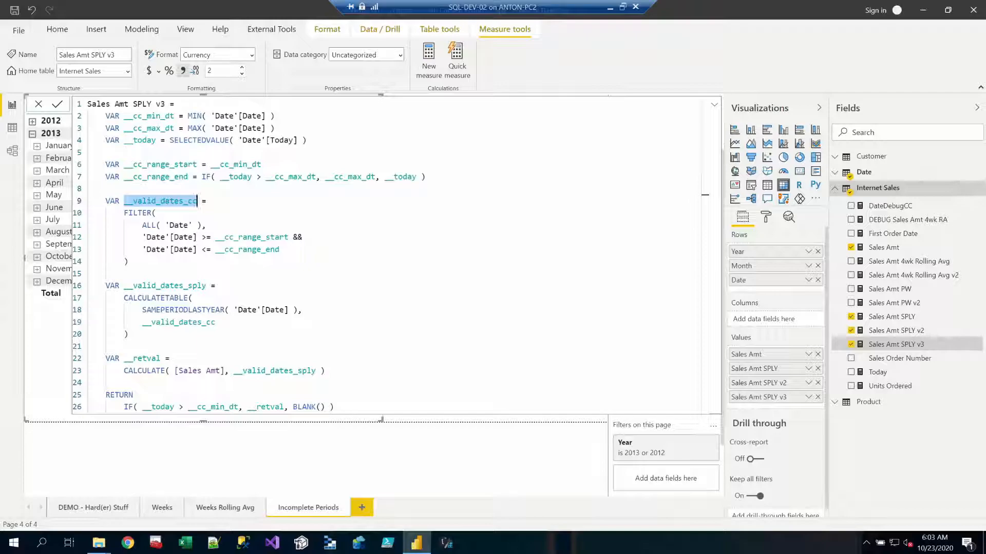
{"action": "left_click_drag", "start_coordinate": [123, 298], "coordinate": [188, 298]}
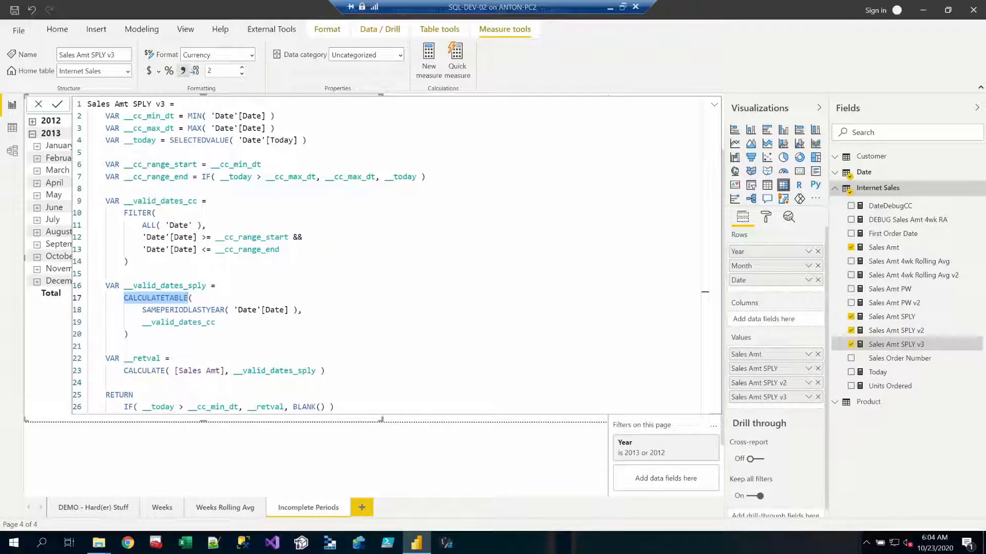
{"action": "left_click_drag", "start_coordinate": [142, 310], "coordinate": [297, 310]}
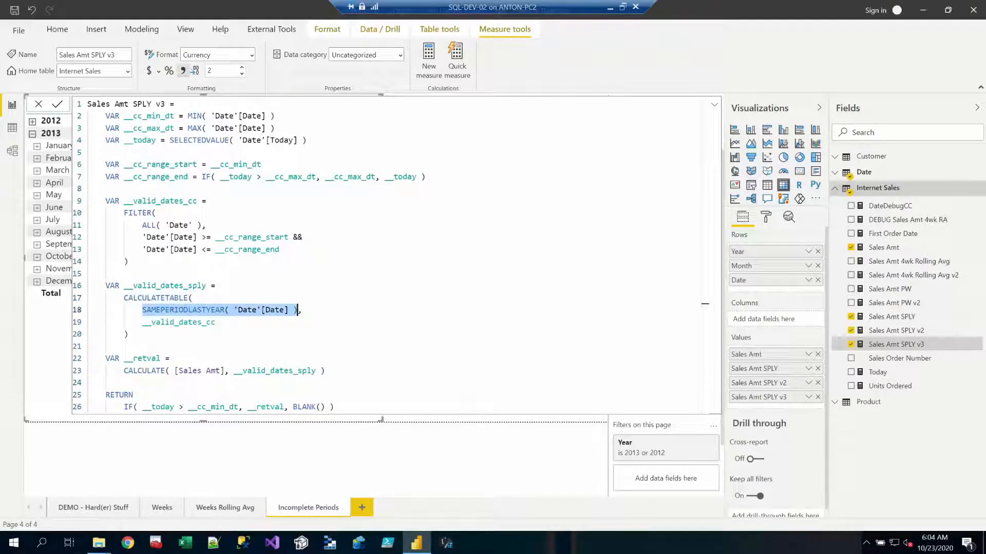
{"action": "left_click_drag", "start_coordinate": [142, 322], "coordinate": [215, 322]}
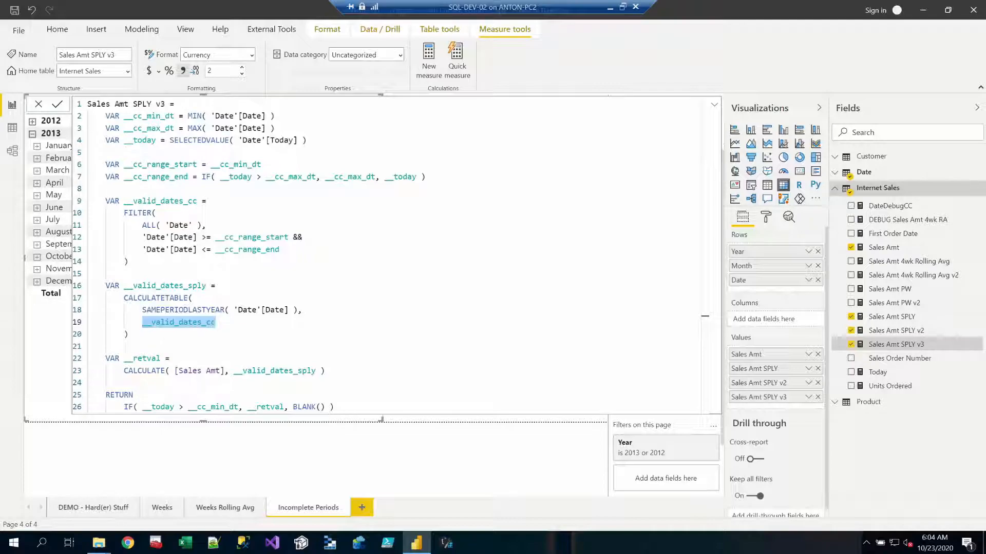
{"action": "left_click_drag", "start_coordinate": [124, 285], "coordinate": [206, 285]}
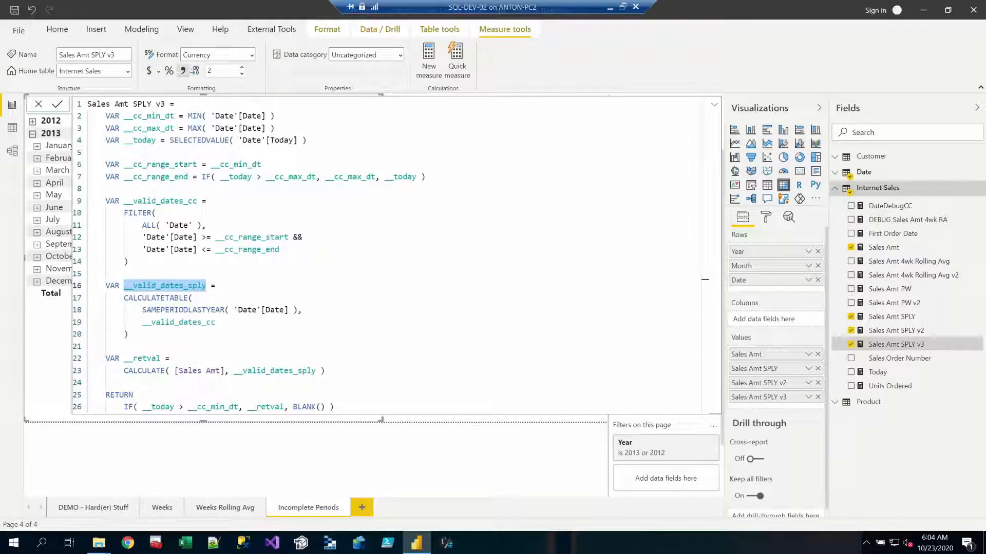
Expand September 2013 in the matrix and compare its daily and monthly values across the Sales Amt SPLY measures
{"action": "left_click", "coordinate": [522, 456]}
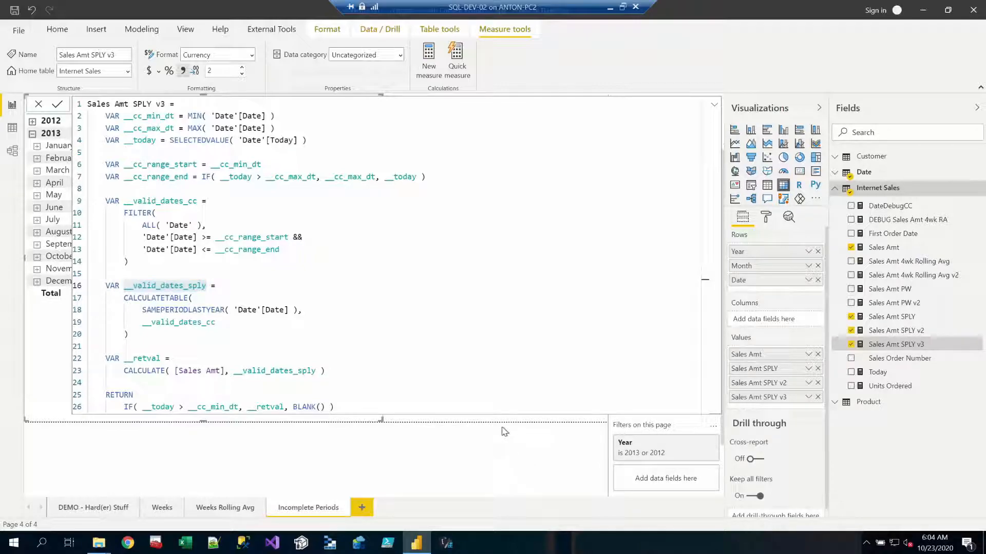
{"action": "left_click", "coordinate": [320, 248]}
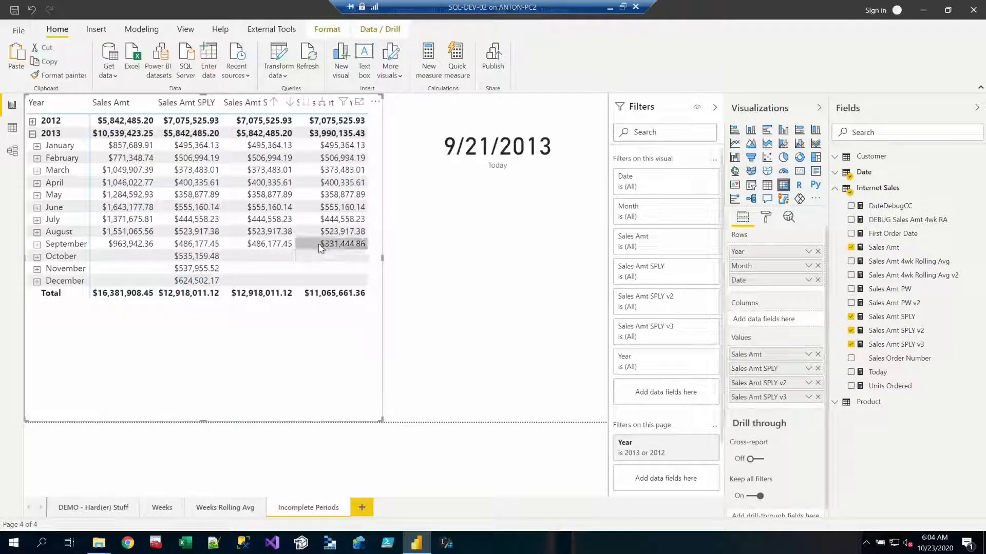
{"action": "left_click", "coordinate": [37, 246]}
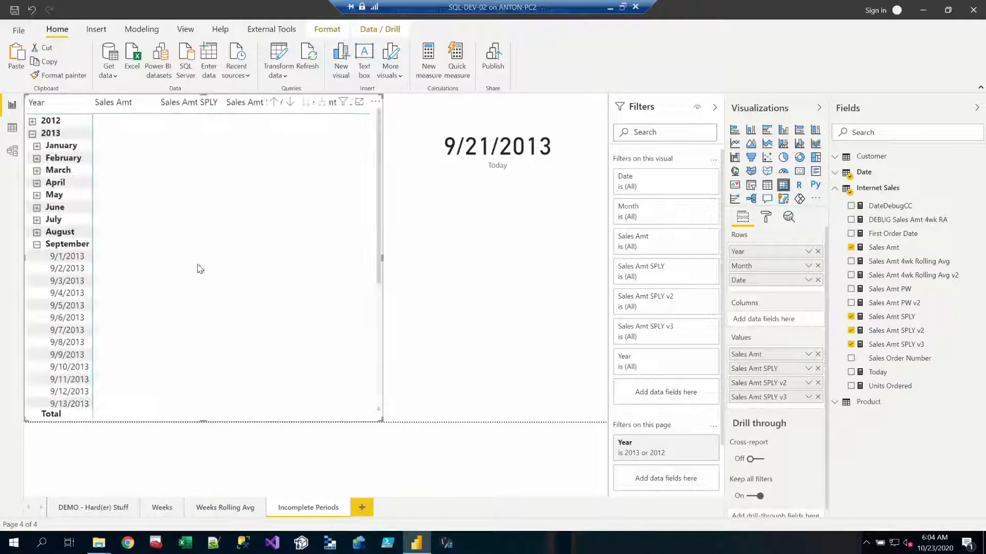
{"action": "left_click_drag", "start_coordinate": [379, 203], "coordinate": [377, 320]}
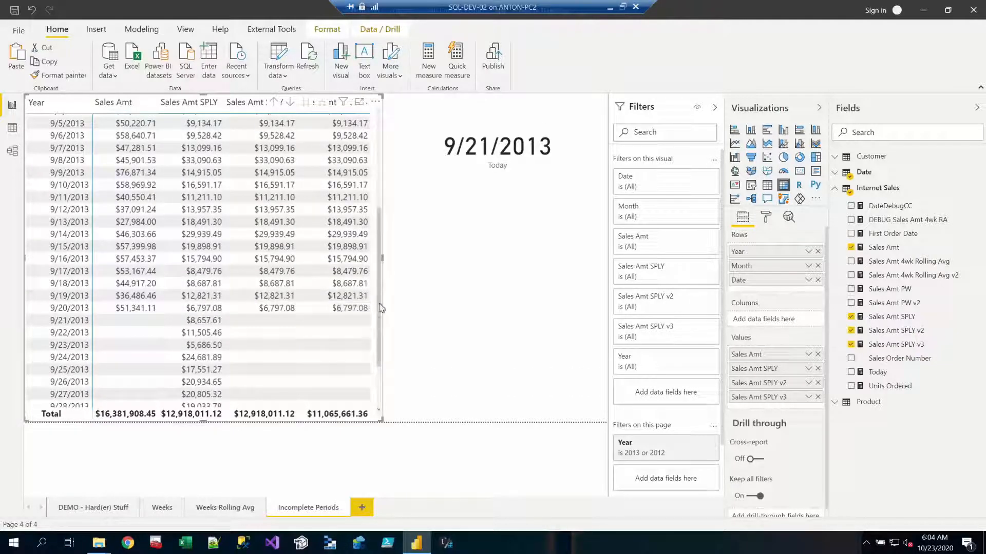
{"action": "left_click_drag", "start_coordinate": [380, 305], "coordinate": [377, 264]}
{"action": "left_click", "coordinate": [260, 135]}
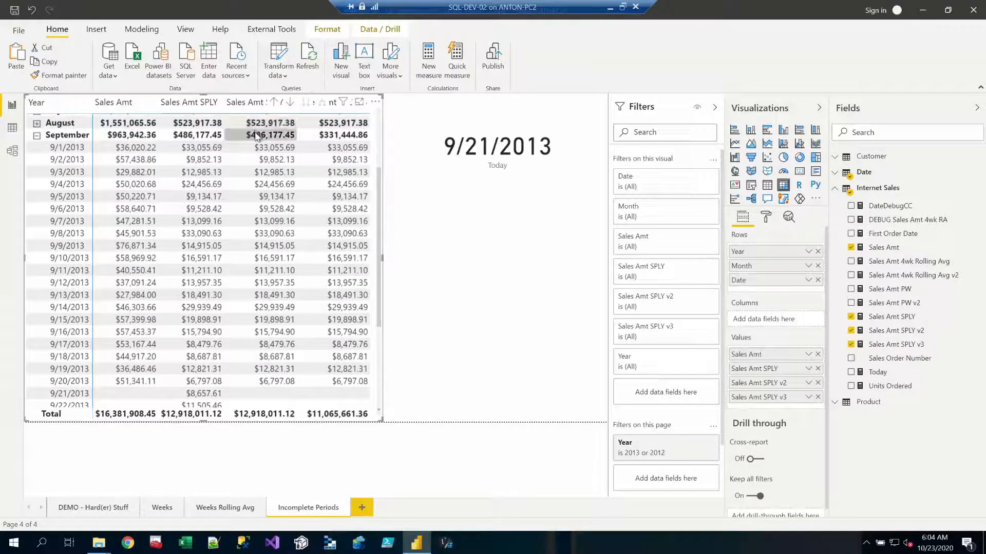
{"action": "left_click", "coordinate": [336, 137]}
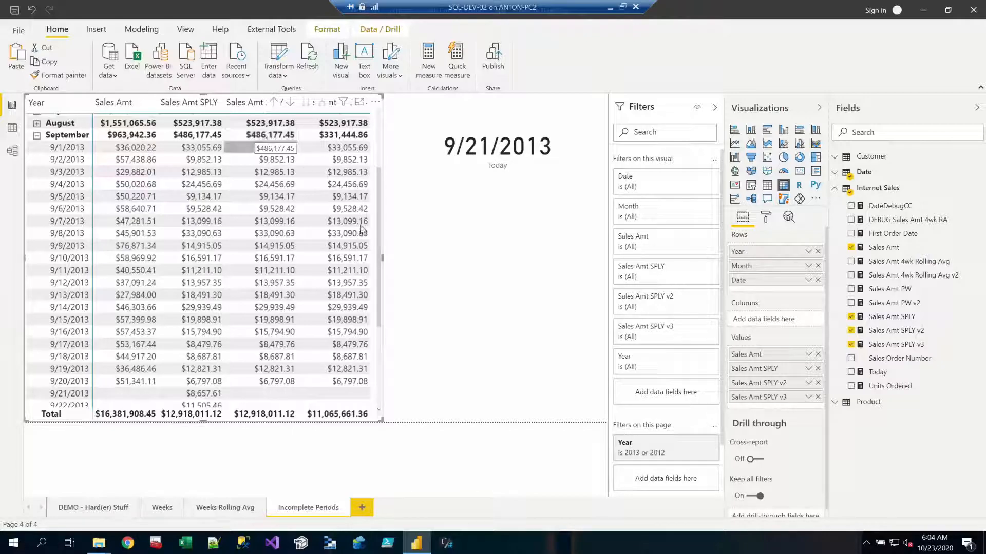
Reopen the Sales Amt SPLY v3 formula and review the SAMEPERIODLASTYEAR function in __valid_dates_sply
{"action": "left_click", "coordinate": [896, 345]}
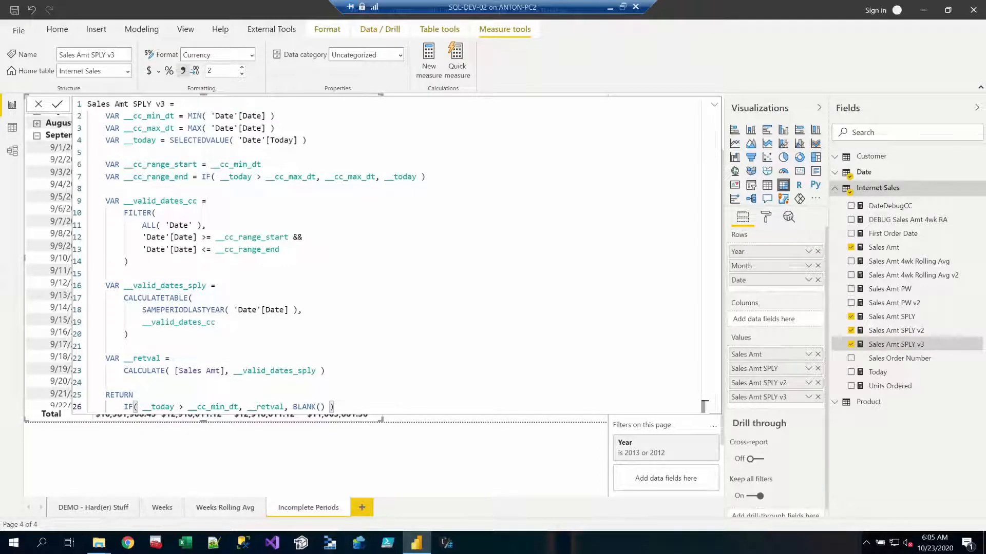
{"action": "double_click", "coordinate": [183, 310]}
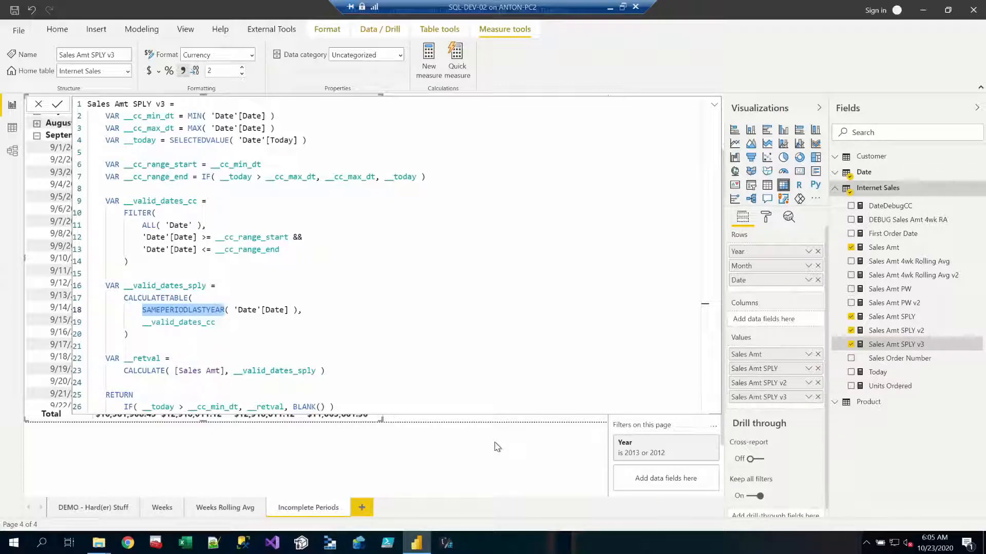
Leave the SQL-DEV-02 virtual machine for the PowerPoint slideshow and advance to the "Checking boundaries…" slide
{"action": "left_click", "coordinate": [620, 8]}
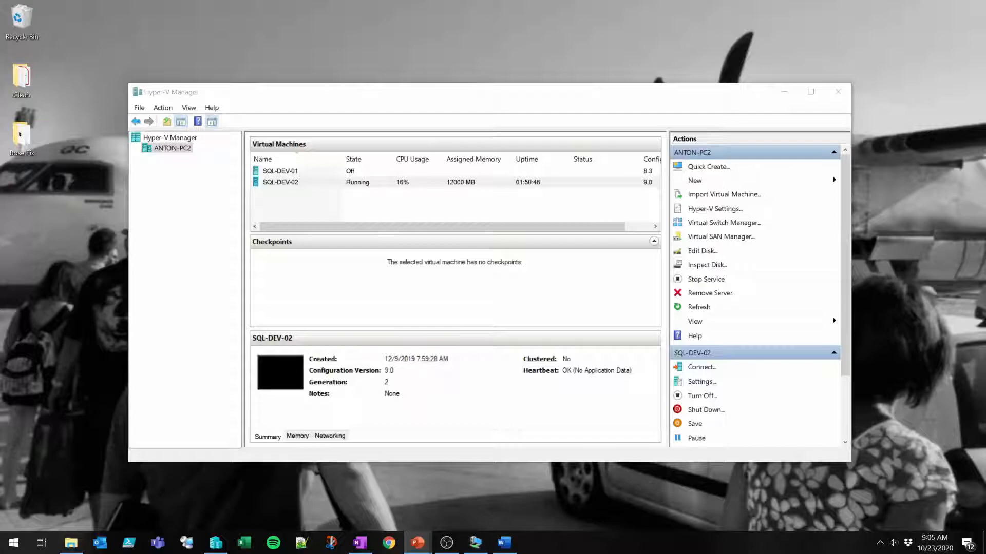
{"action": "key", "text": "Right"}
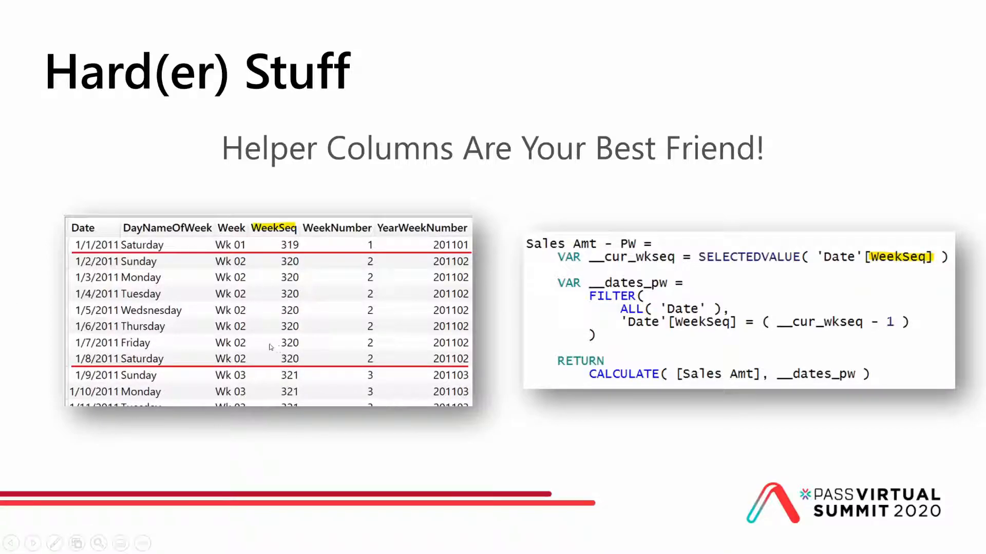
{"action": "key", "text": "Right"}
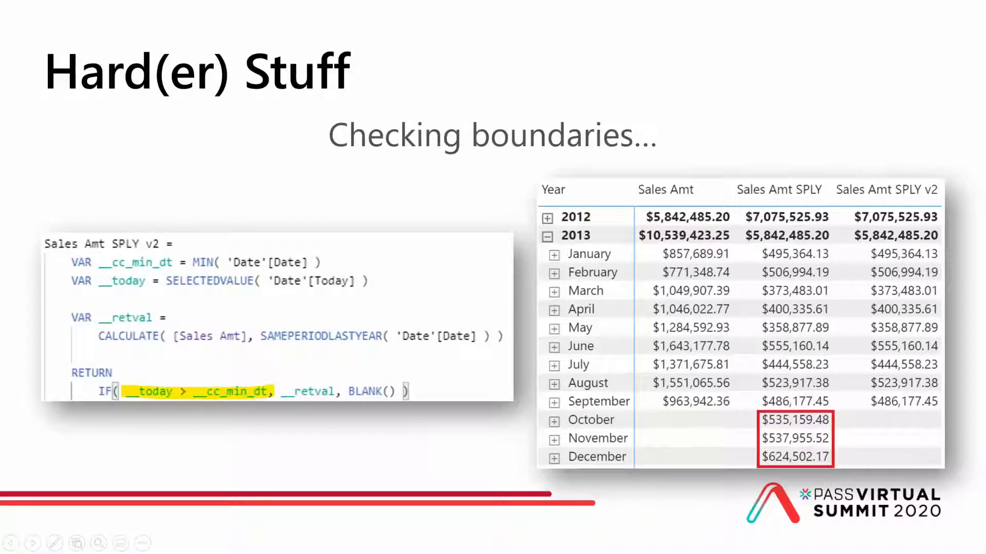